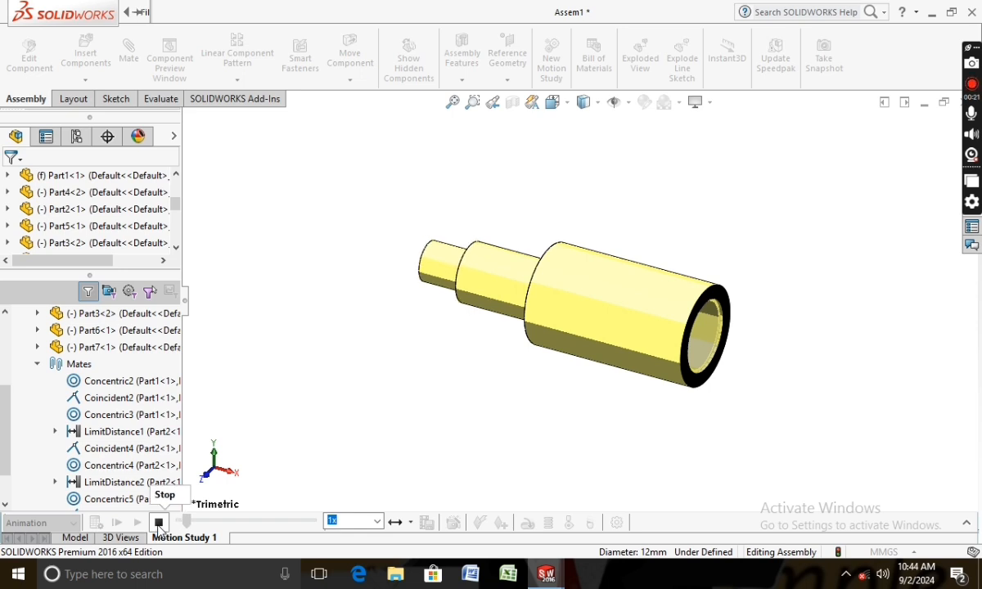
Stop the motion study playback in the assembly and switch to the empty Part8 document
click(158, 526)
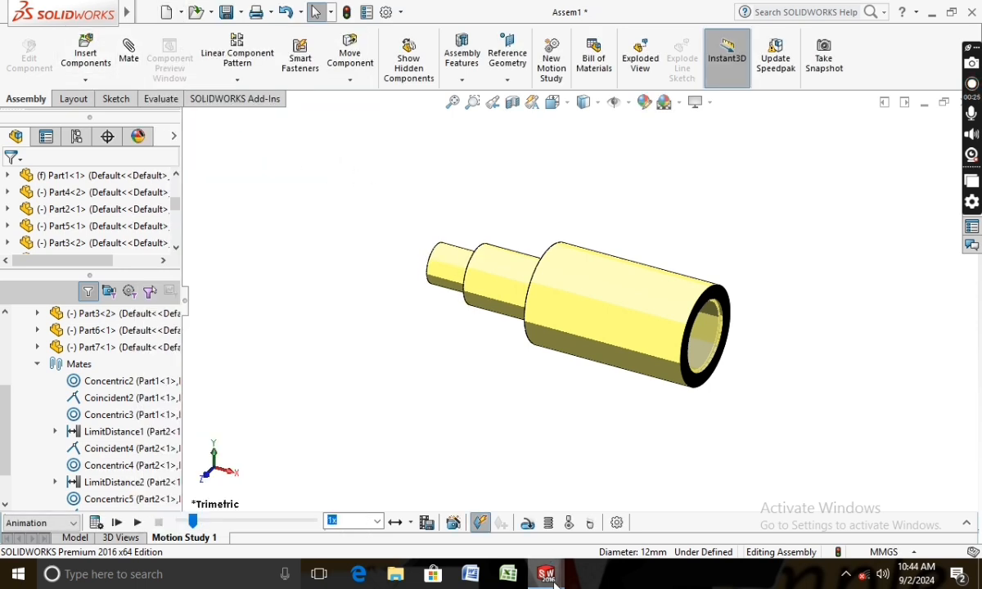
mouse_move(542, 581)
click(591, 533)
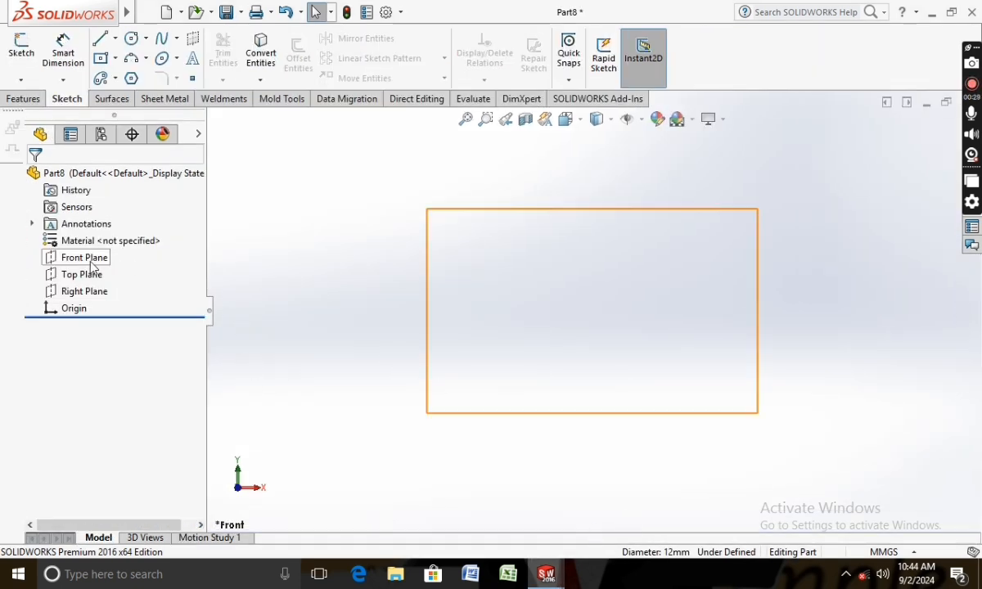
Start a sketch on the Front Plane and draw a horizontal midpoint line about 179 mm long, centred on the origin
right_click(92, 267)
click(22, 46)
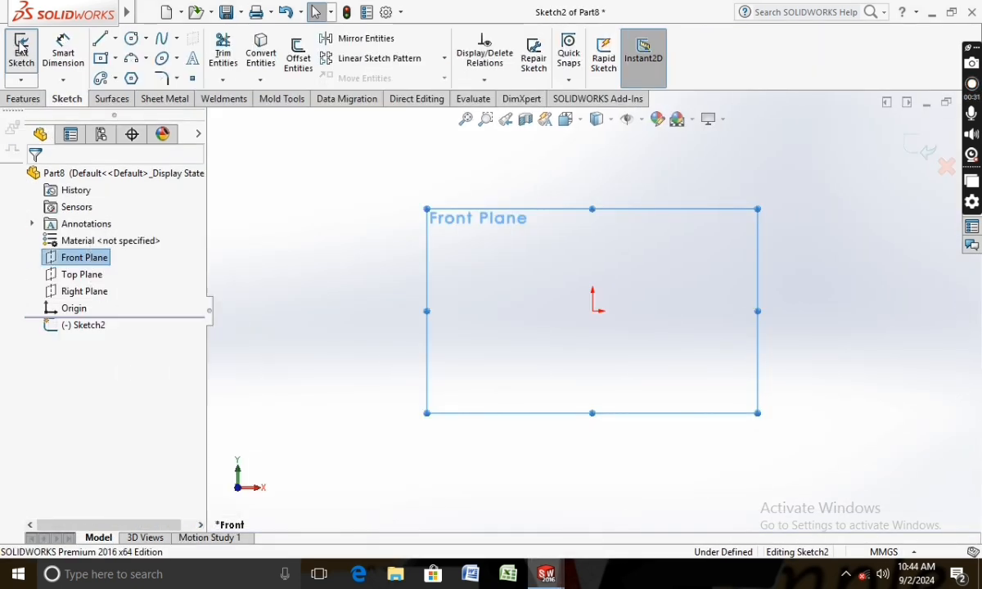
click(99, 41)
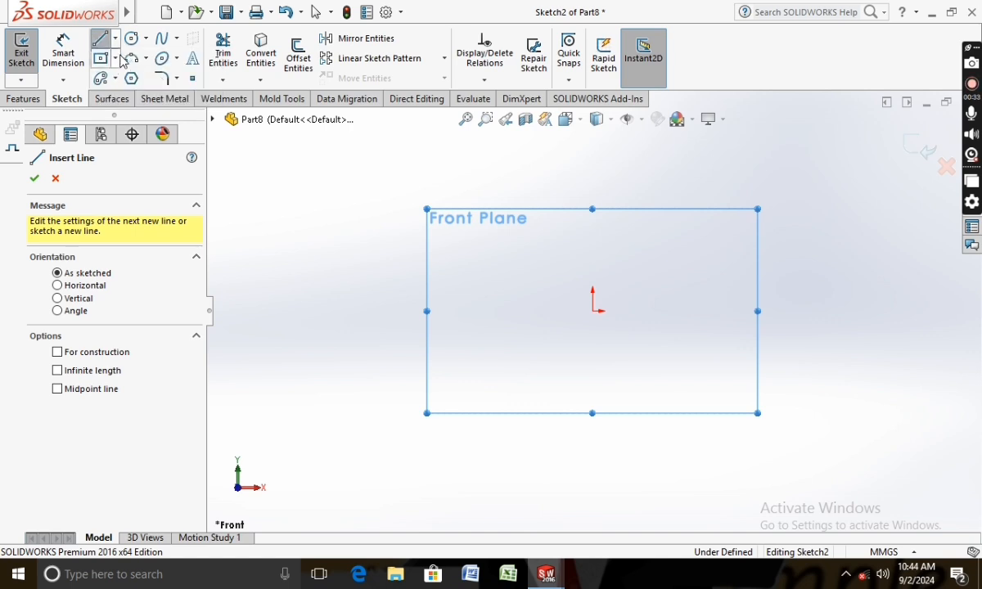
click(116, 39)
click(141, 94)
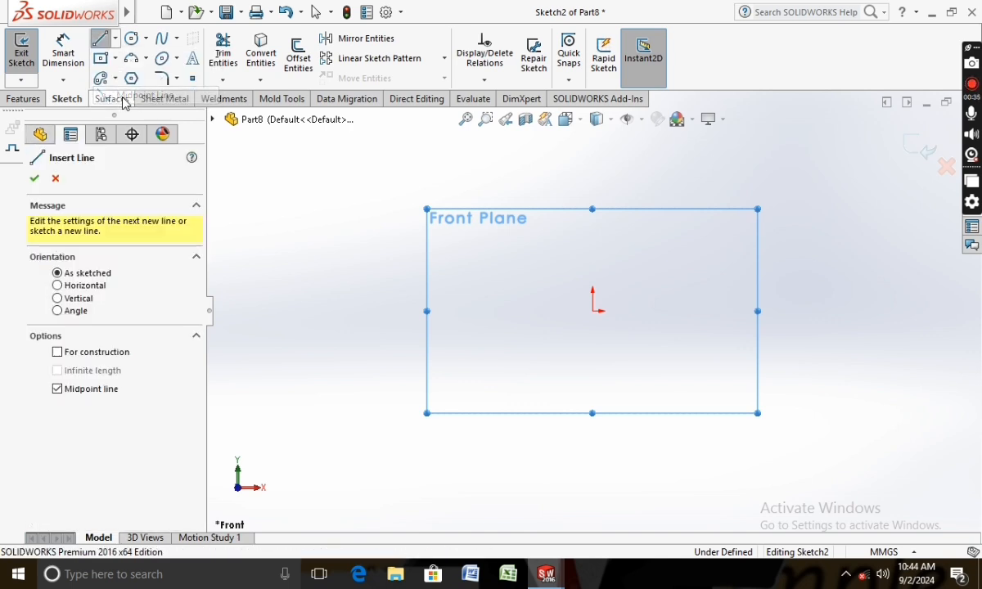
click(593, 311)
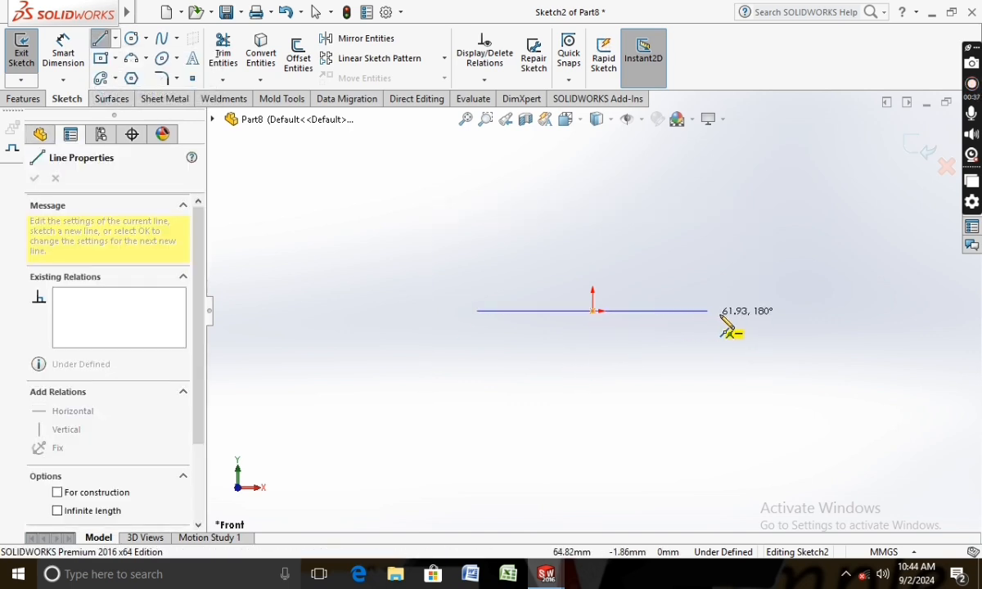
click(759, 311)
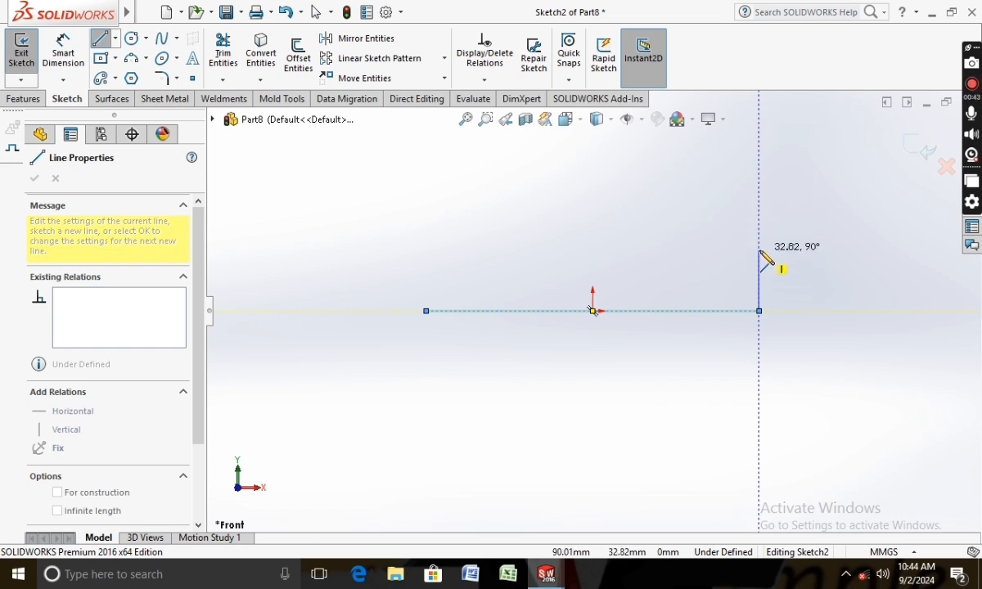
key(Escape)
Convert the horizontal line through the origin into construction geometry
click(678, 310)
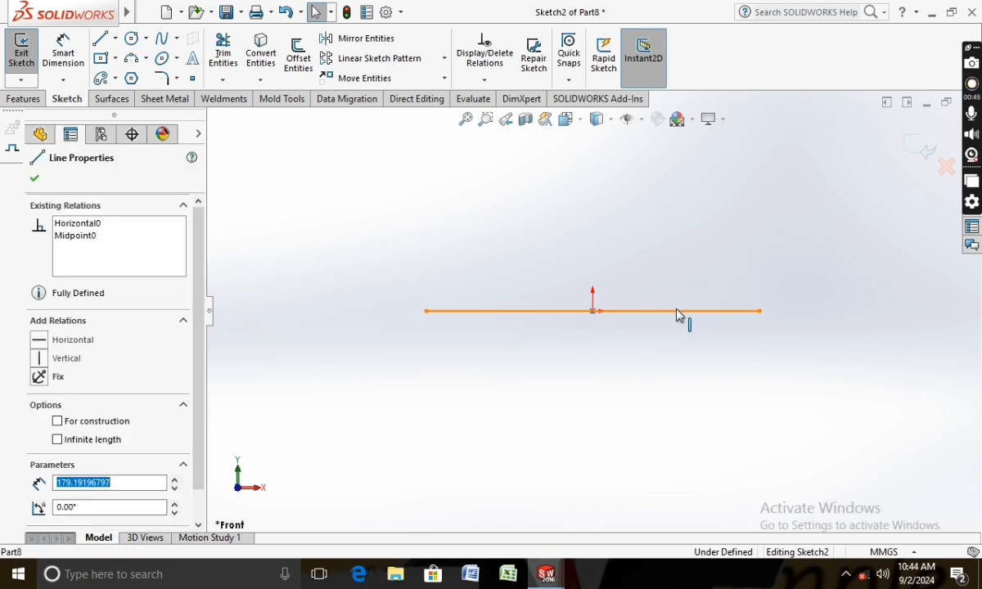
right_click(679, 315)
click(699, 180)
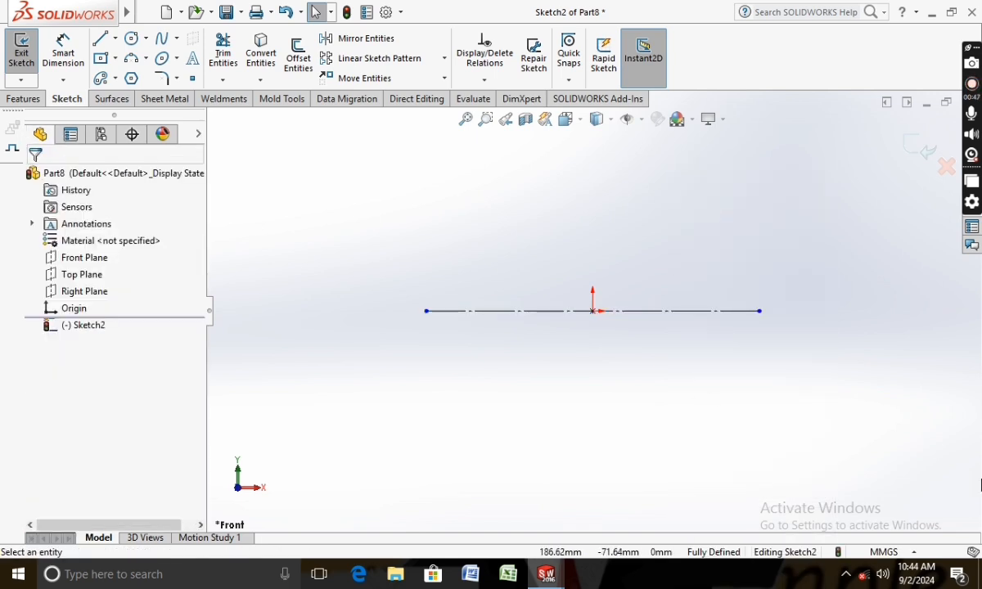
Sketch an open profile above the centerline: a left vertical about 47 mm high, a long horizontal top, and a small step down at the right end
click(100, 37)
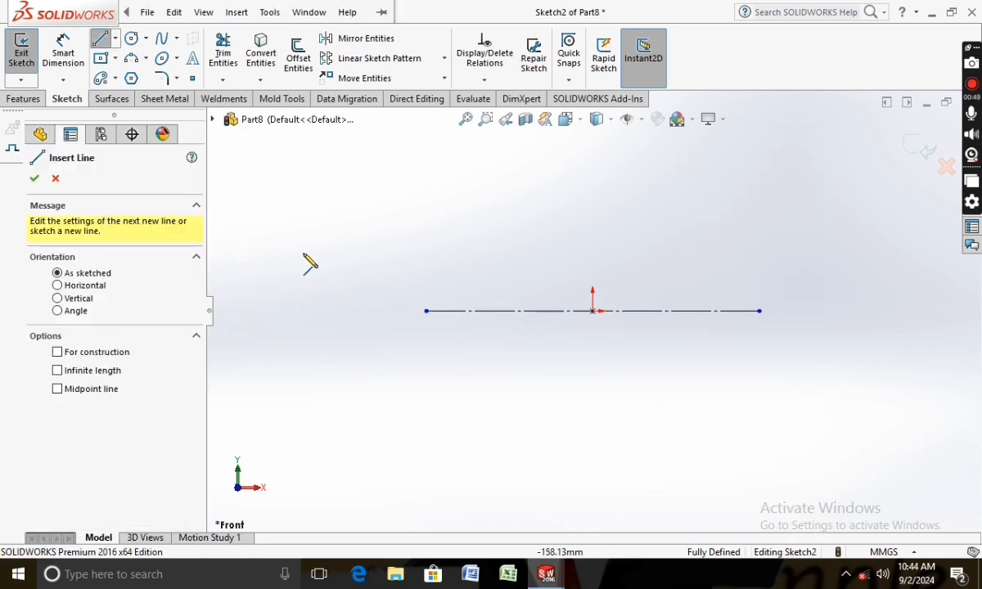
click(425, 276)
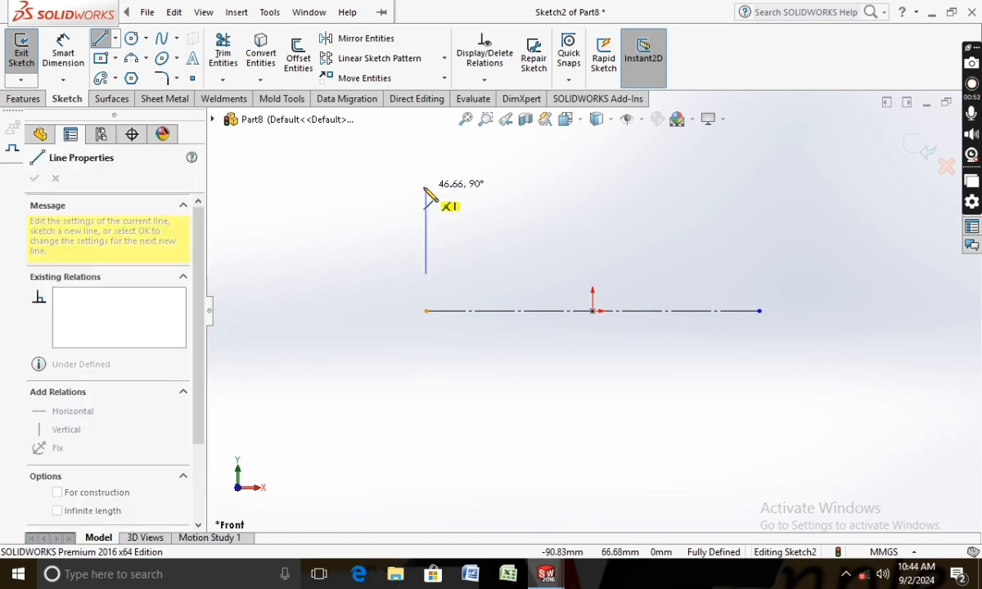
click(426, 187)
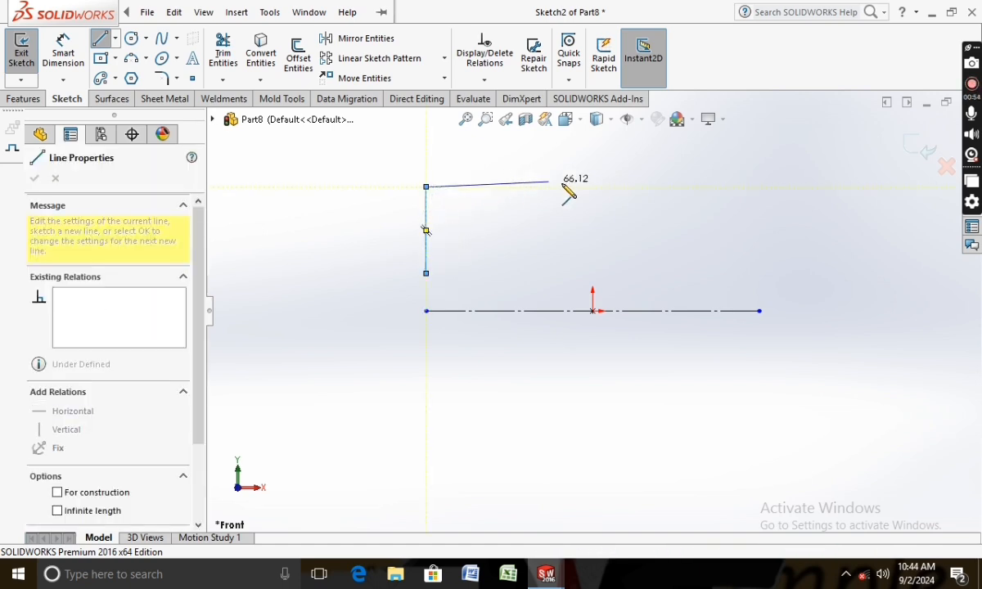
click(773, 188)
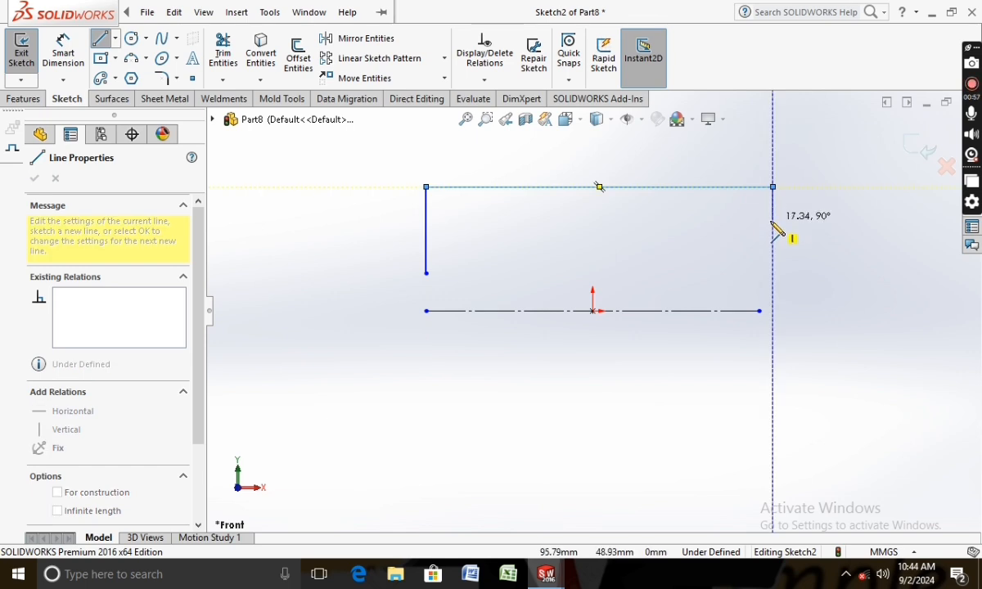
double_click(773, 213)
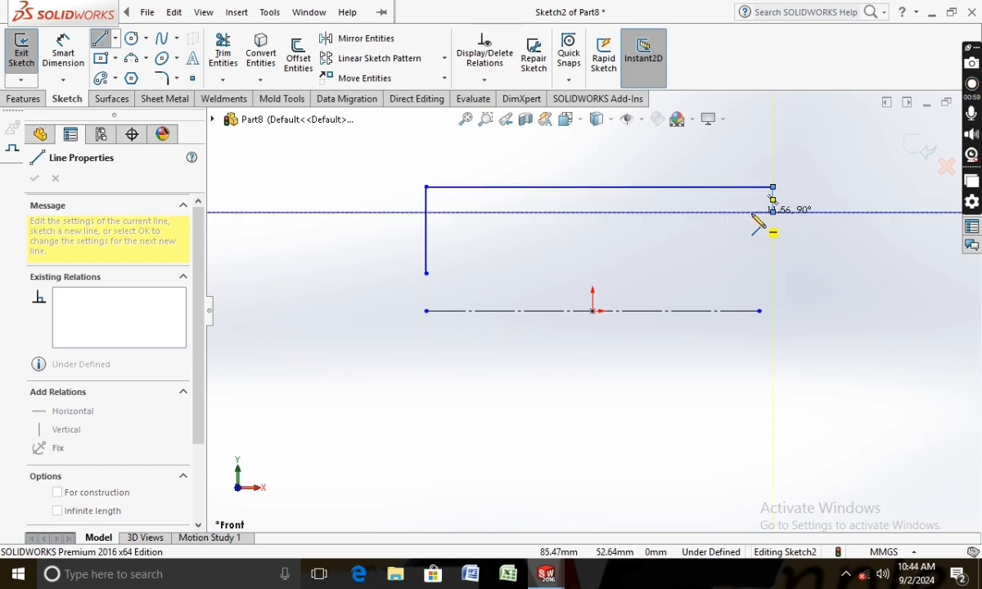
click(752, 212)
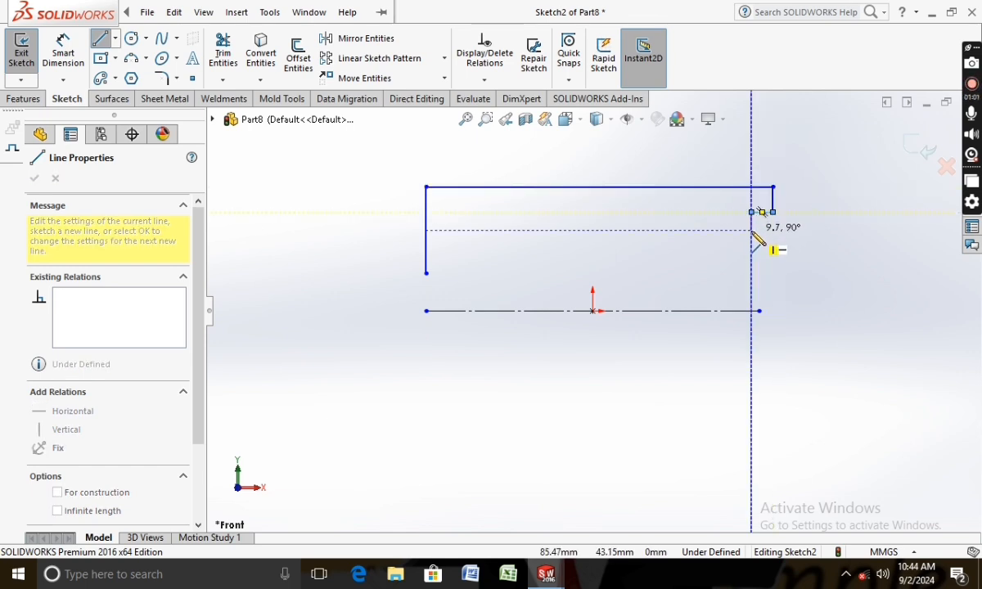
double_click(751, 230)
key(Escape)
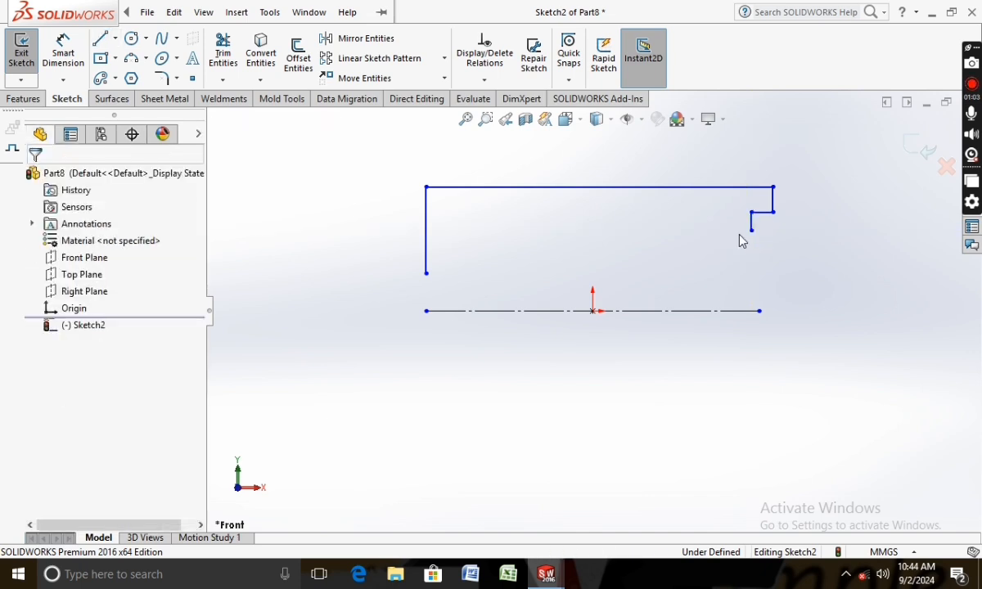
Add a short horizontal line about 14 mm long, running inward from the lower end of the profile's left vertical line
click(100, 41)
click(425, 274)
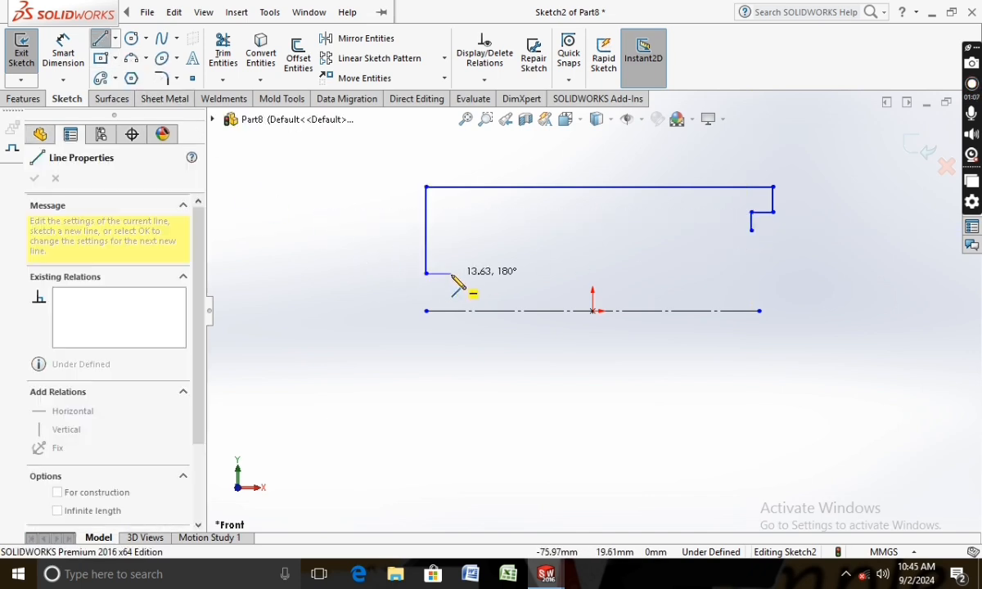
double_click(452, 273)
key(Escape)
Dimension the height of the profile's upper right corner above the centerline to 15 mm
click(72, 46)
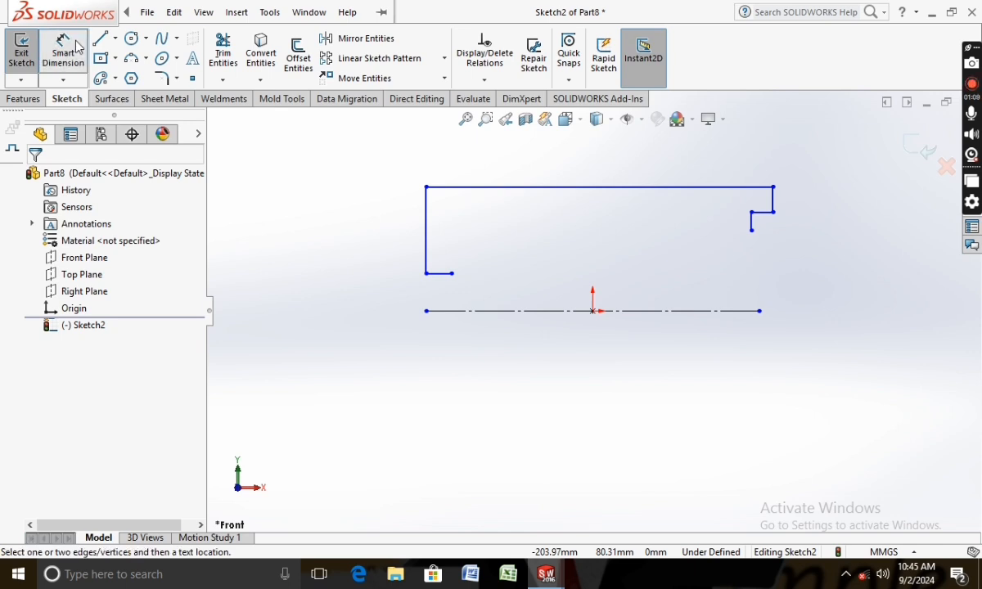
click(772, 187)
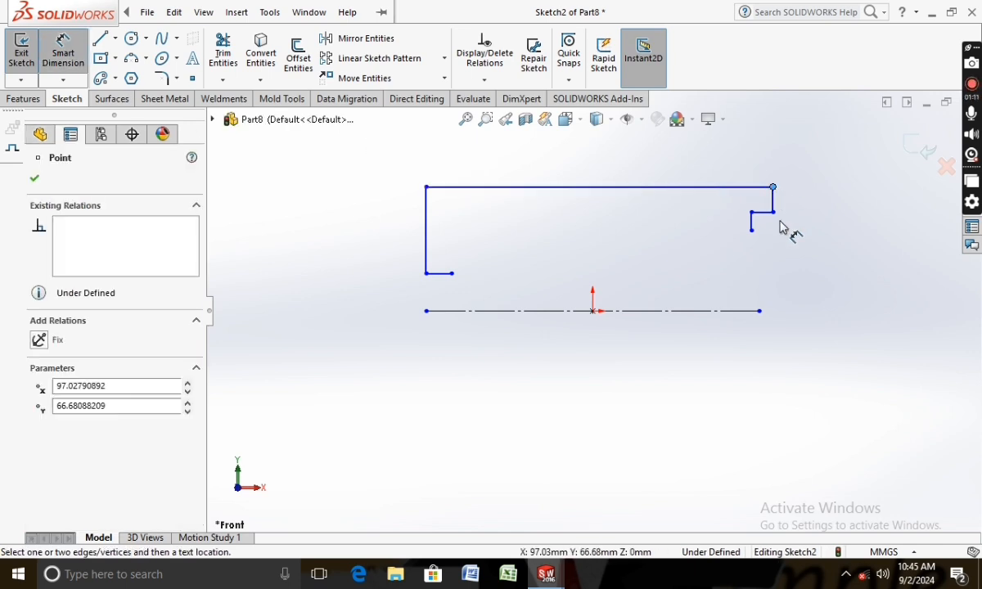
click(759, 312)
click(843, 284)
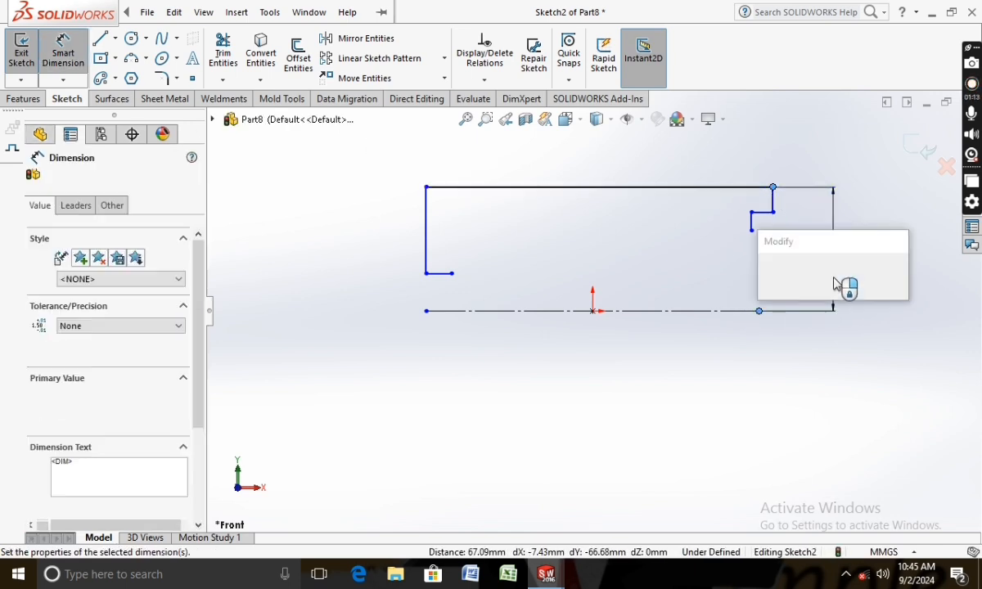
text(15)
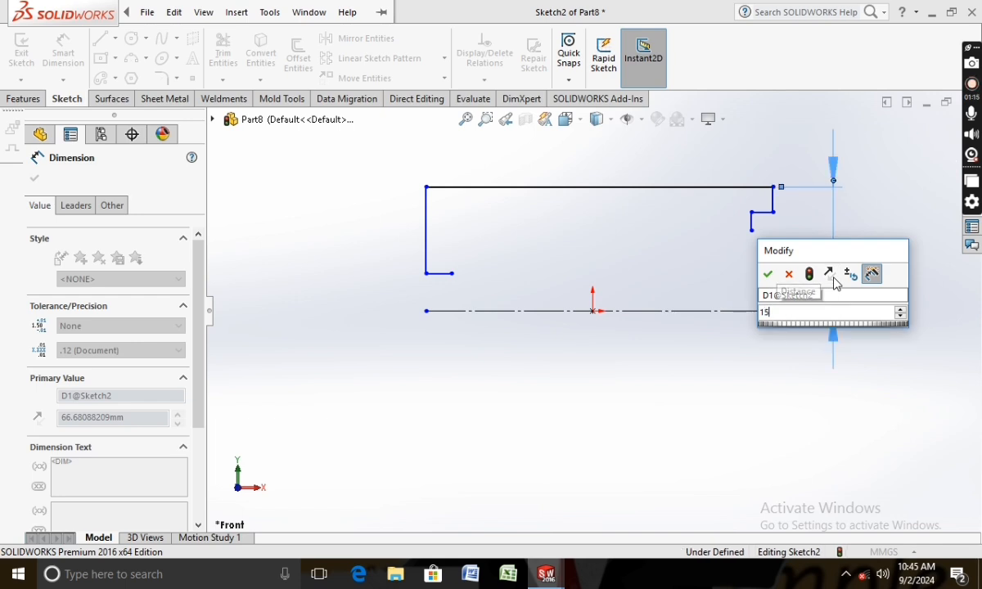
key(Return)
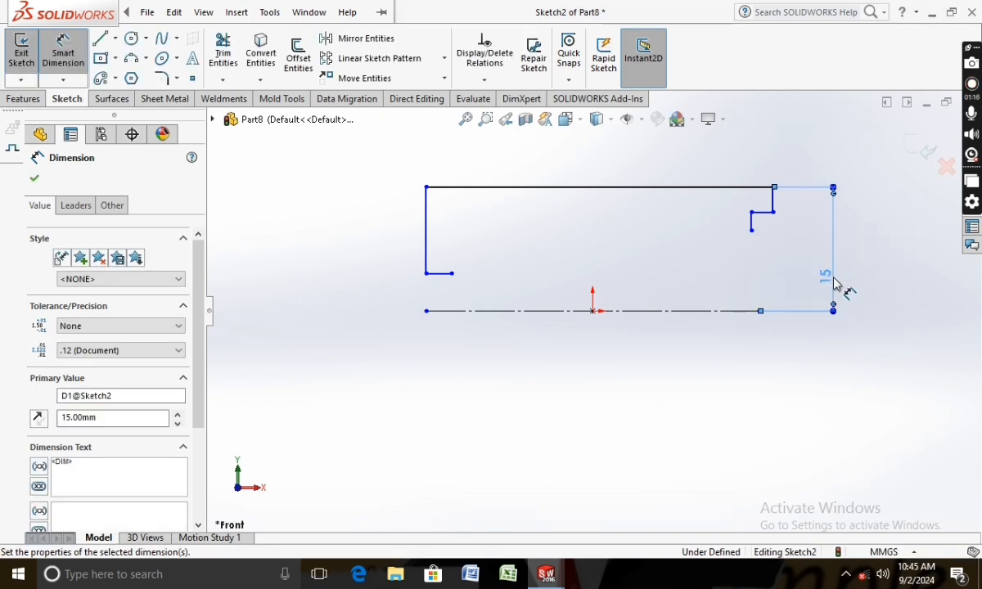
Dimension the profile's long top line to 50 mm and its left vertical line to 6 mm
click(627, 188)
click(639, 161)
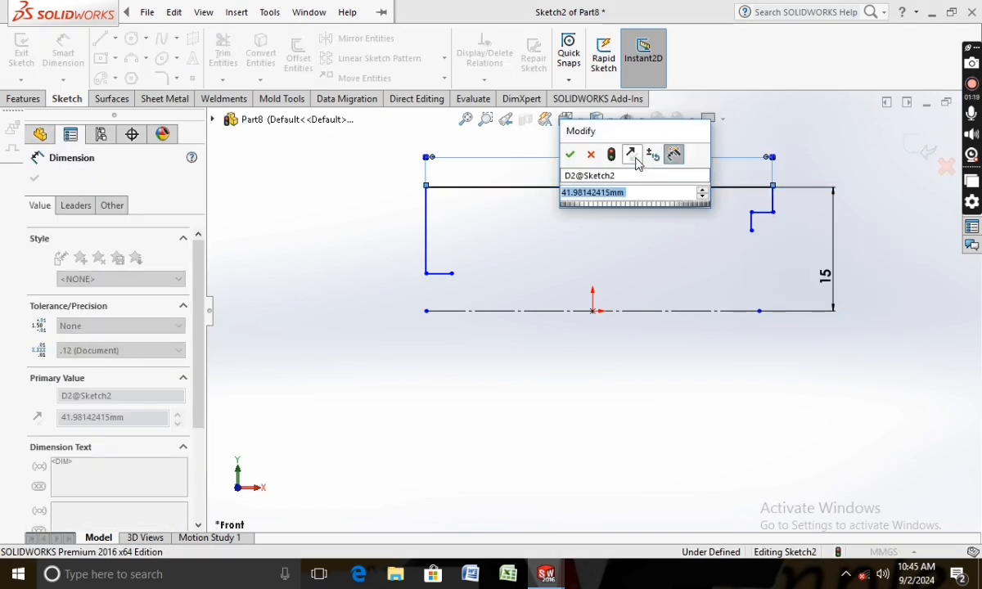
key(Return)
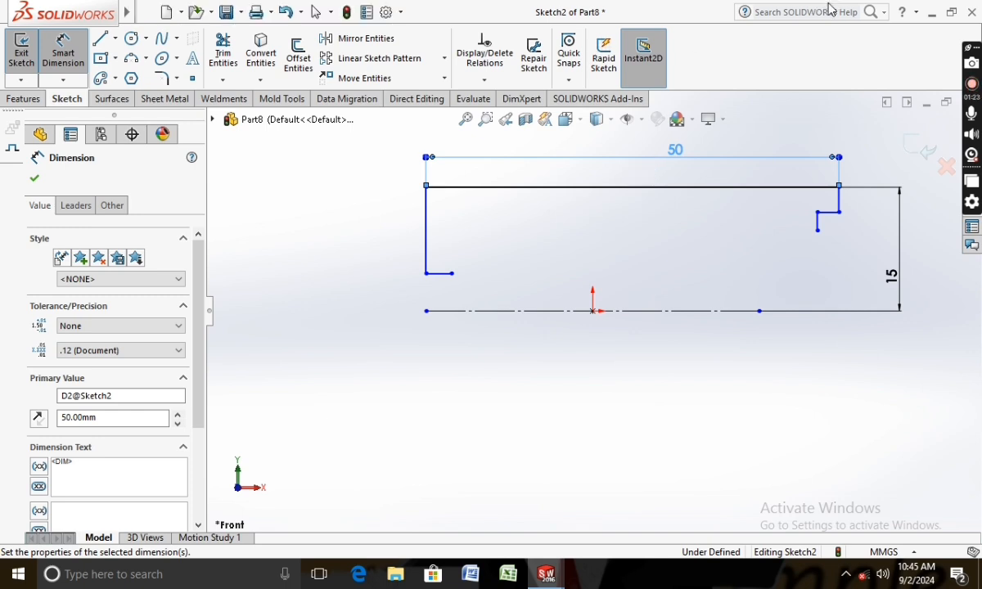
click(426, 256)
click(403, 250)
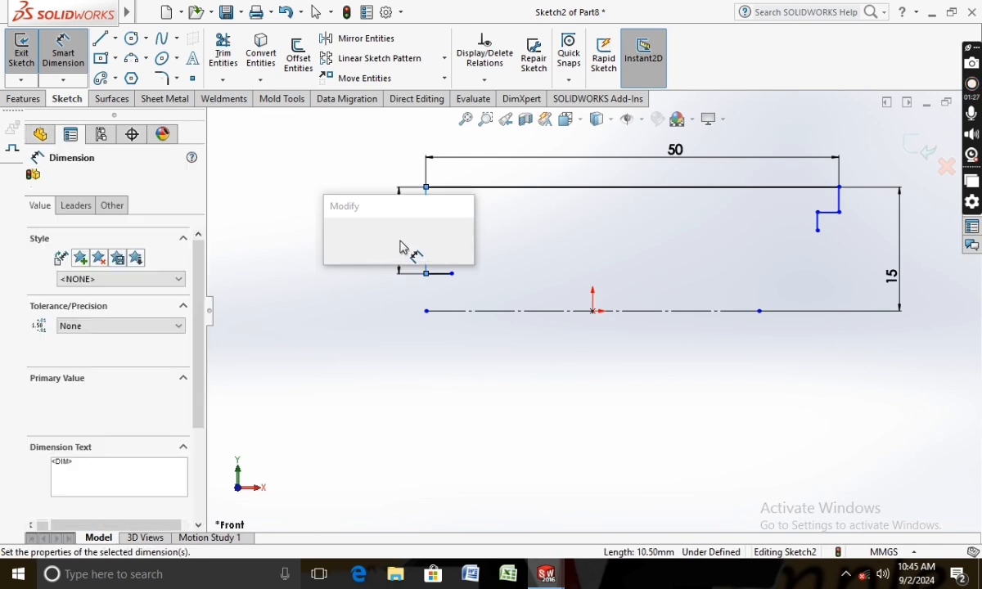
text(6.00mm)
key(Return)
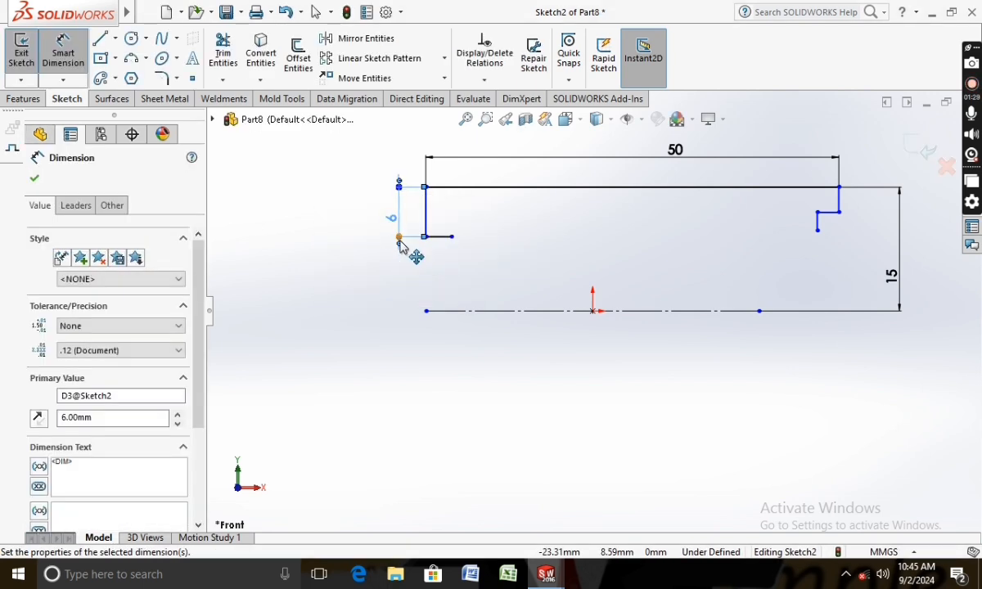
Dimension the profile's right end vertical line to 4 mm and the short inner vertical line below the step to 1 mm
click(841, 206)
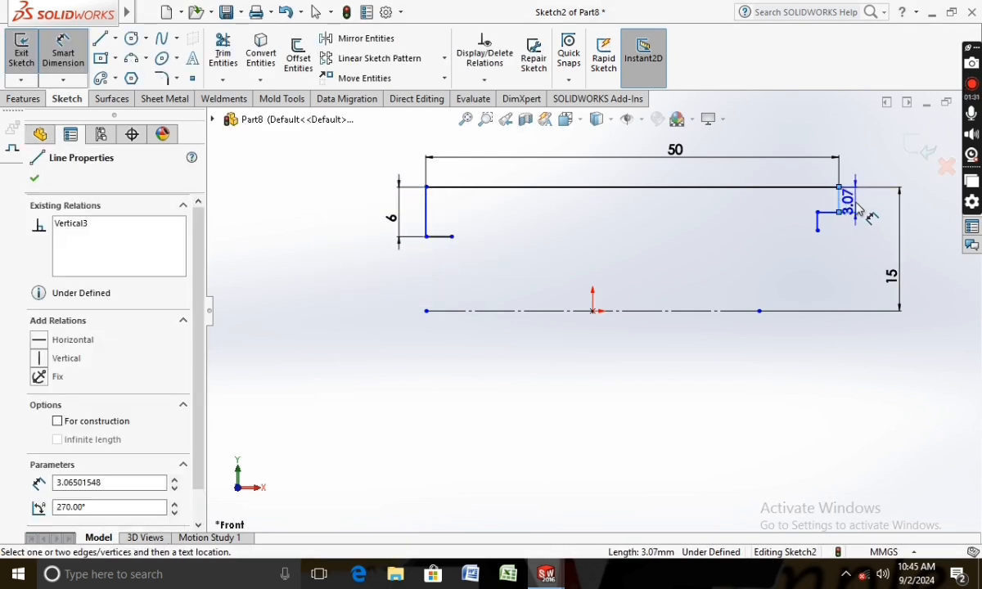
click(857, 209)
text(4)
key(Return)
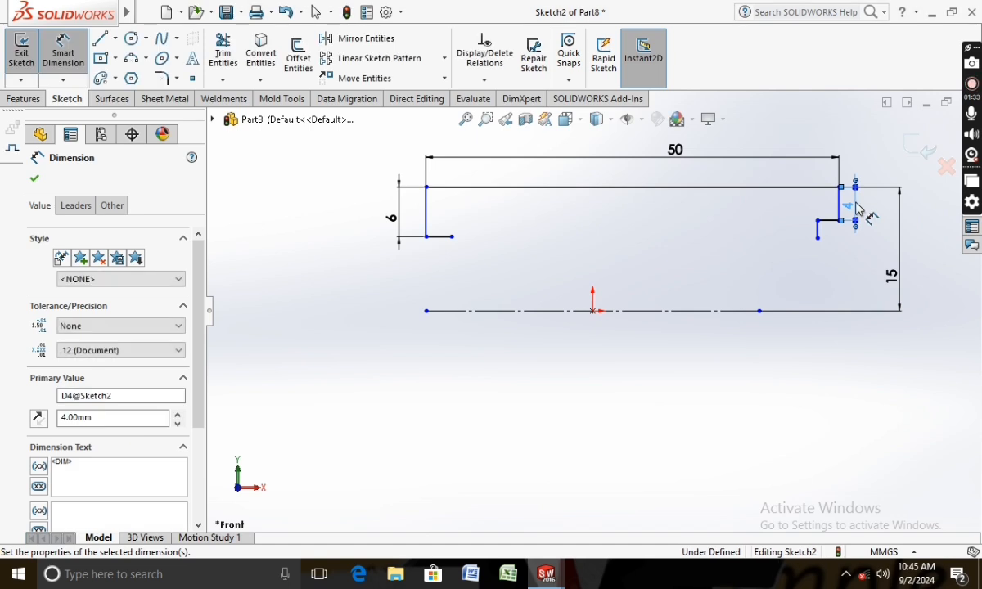
click(819, 236)
click(838, 240)
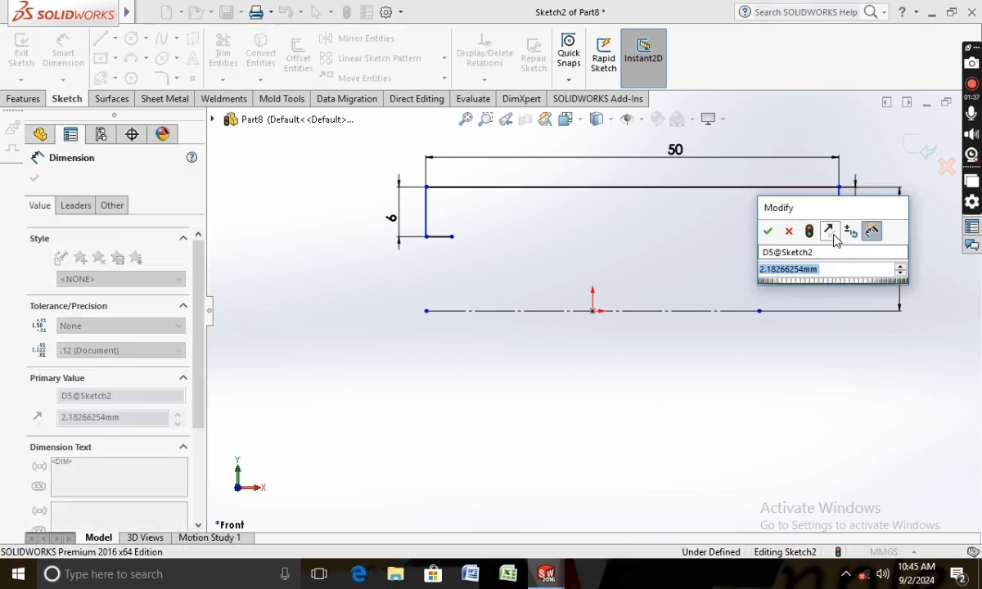
text(1)
key(Return)
mouse_move(85, 7)
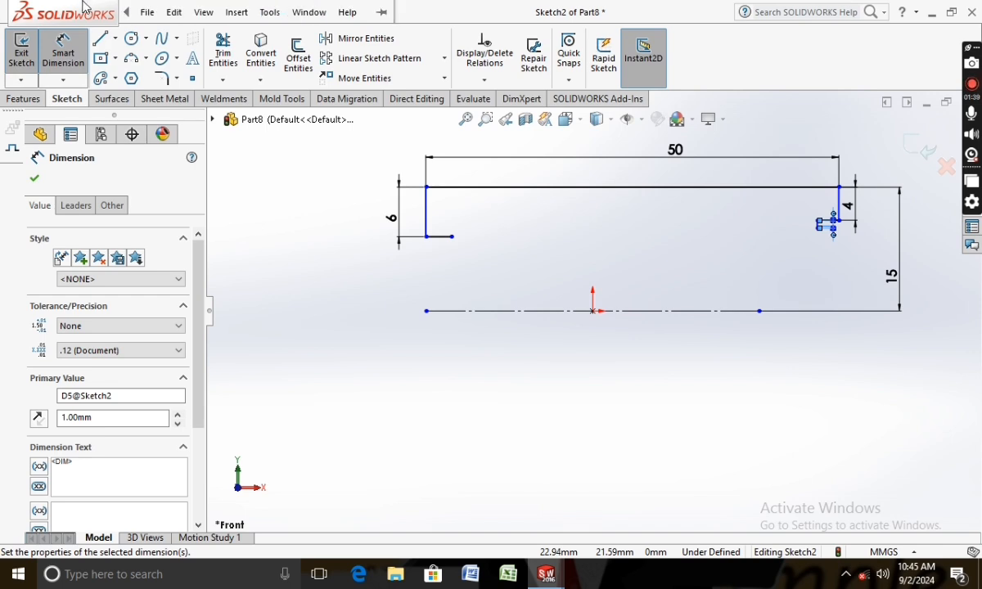
click(100, 37)
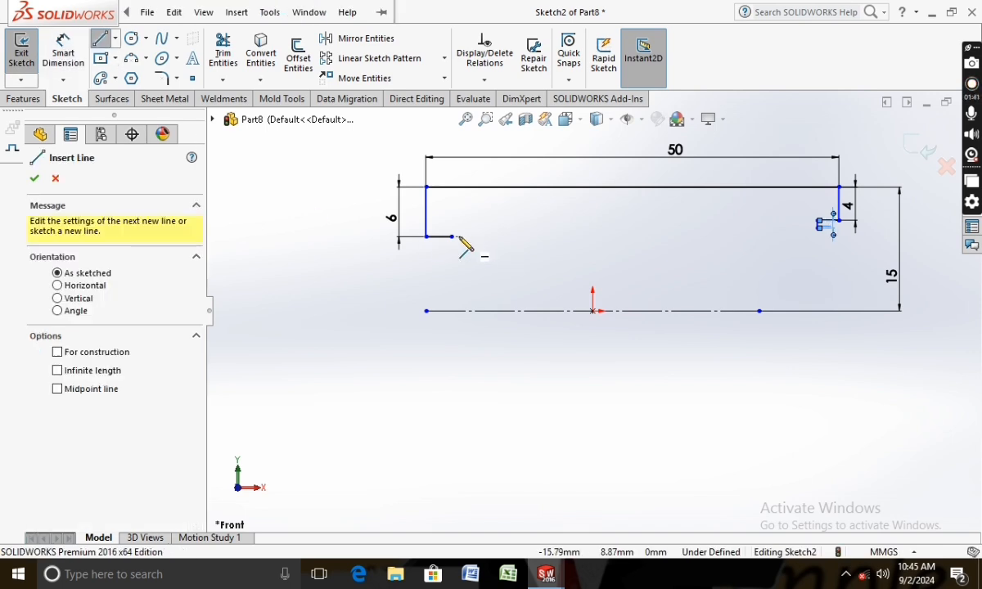
key(Escape)
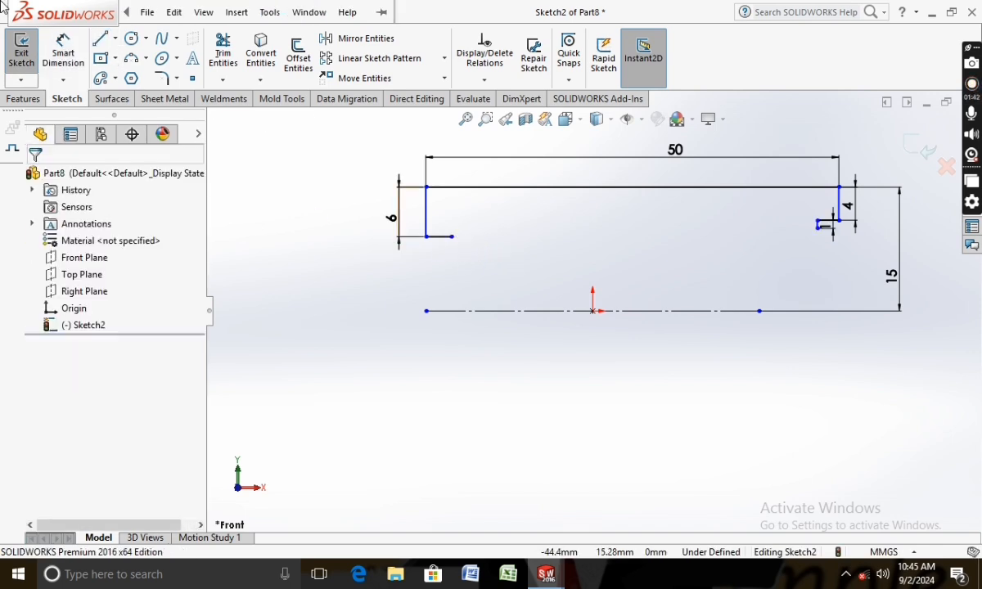
Dimension the short horizontal line at the profile's lower left to 1 mm
click(72, 56)
click(441, 238)
click(440, 267)
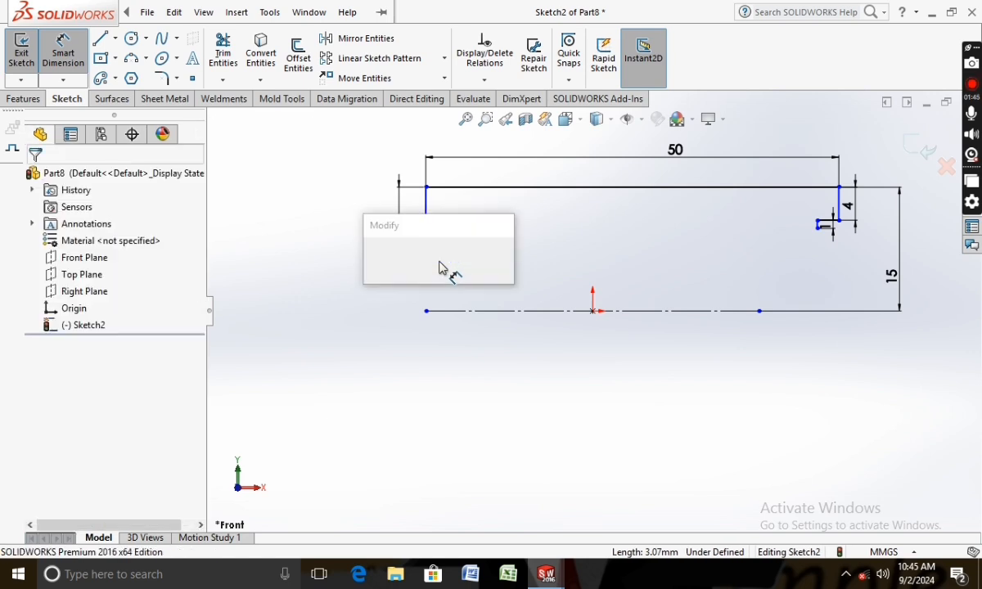
text(1)
key(Return)
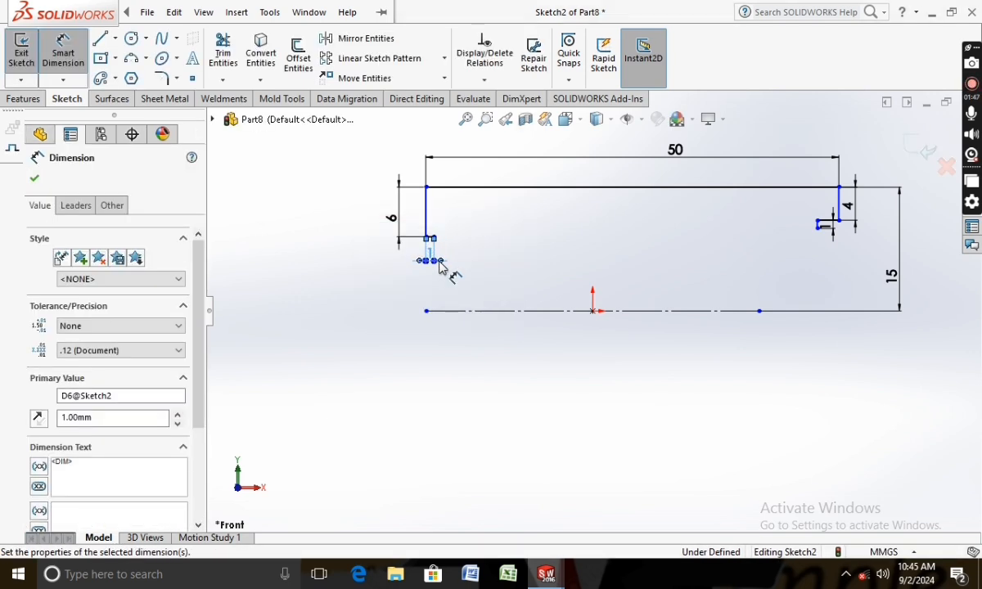
click(143, 12)
click(96, 38)
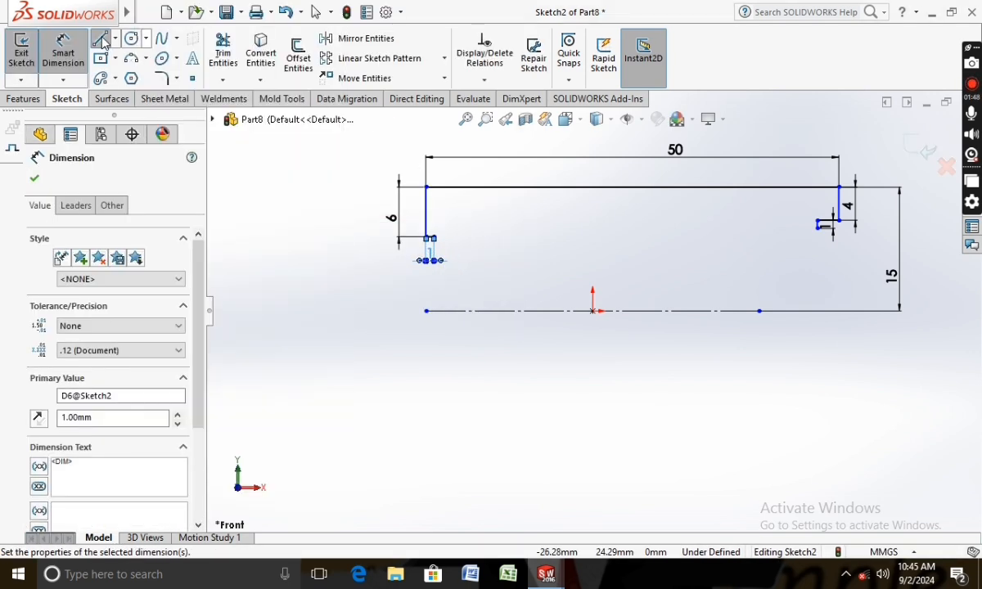
click(431, 236)
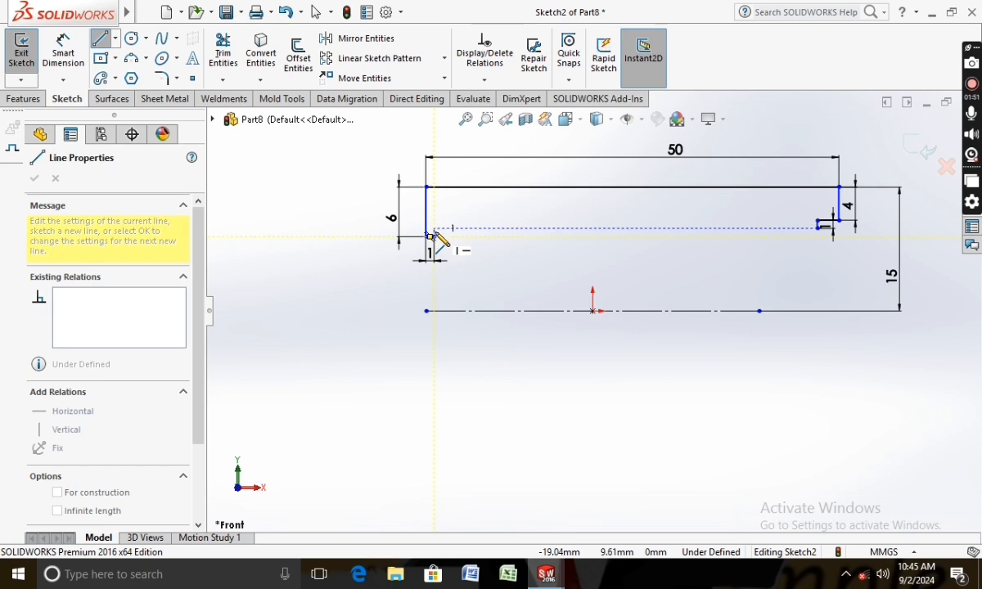
scroll(434, 239, down, 2)
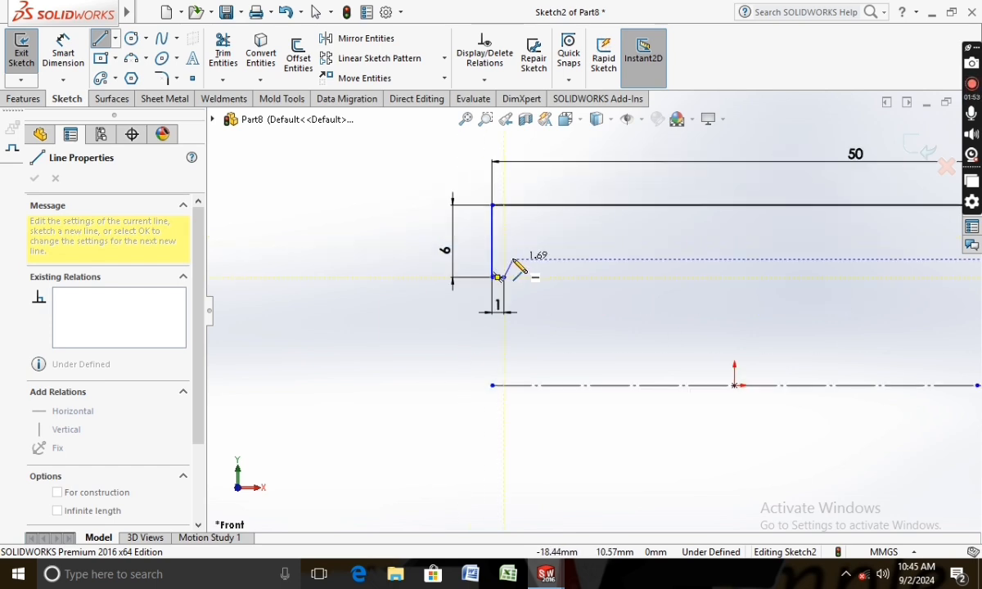
key(Escape)
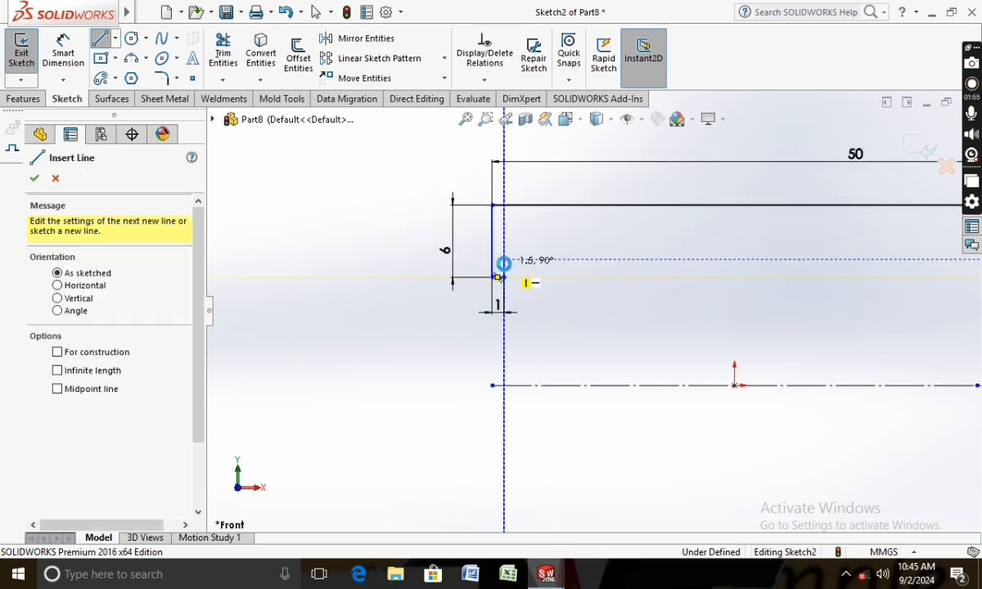
scroll(547, 260, up, 4)
scroll(832, 301, down, 3)
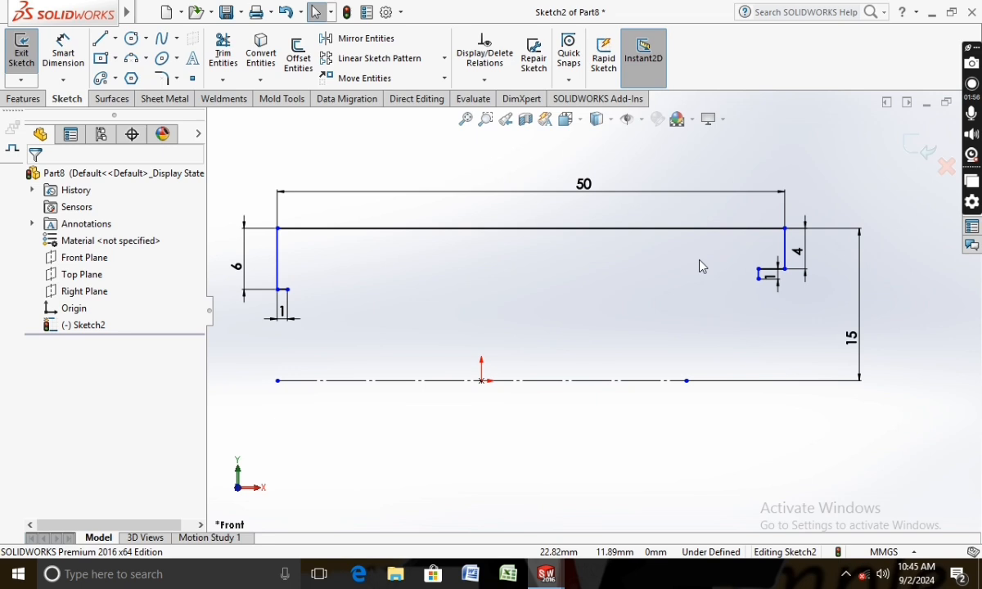
Close the profile with a horizontal inner line about 46.4 mm long from the right step and a short vertical line to the lower-left ledge
click(101, 39)
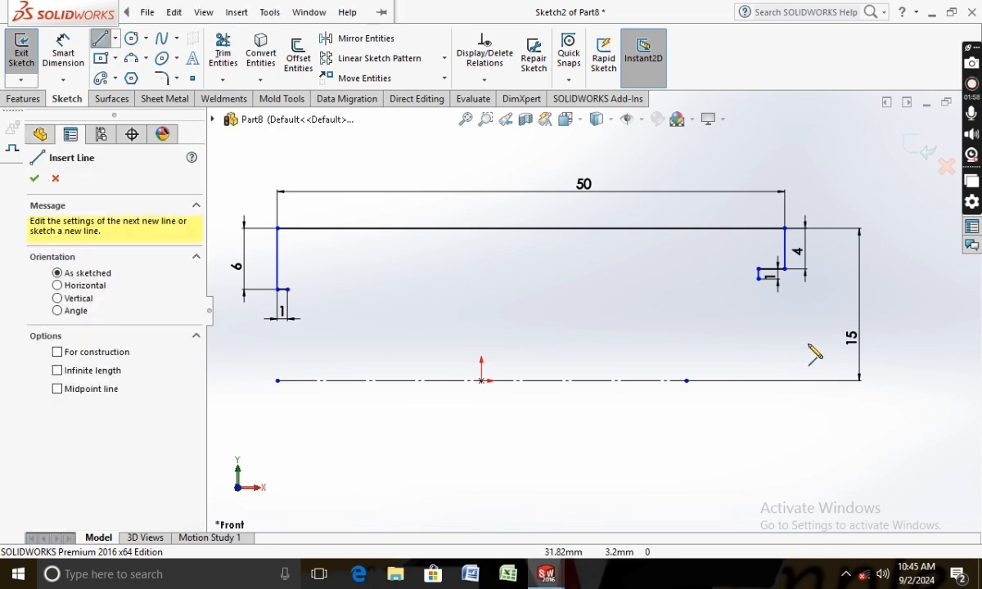
click(759, 277)
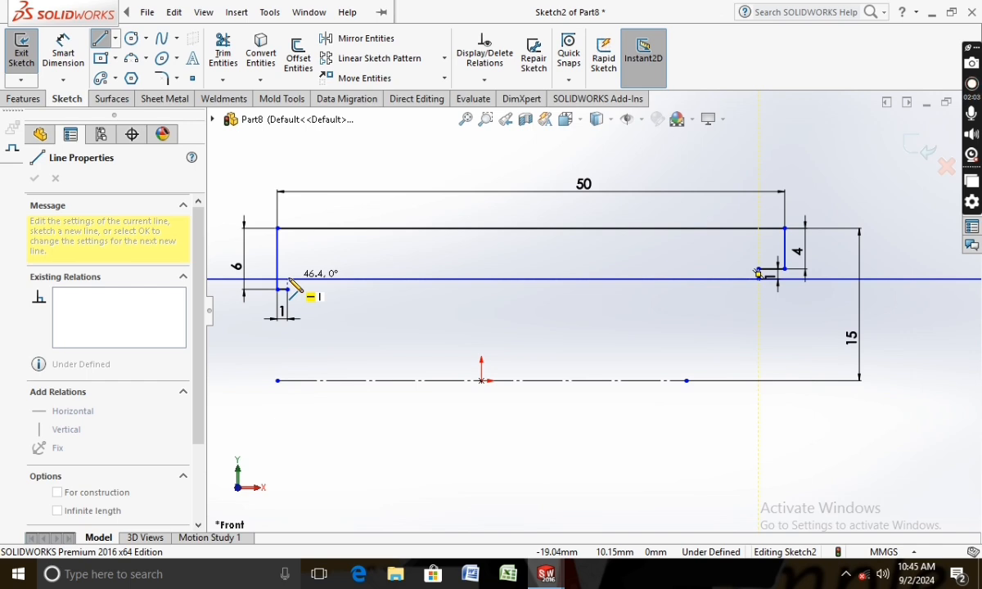
click(287, 279)
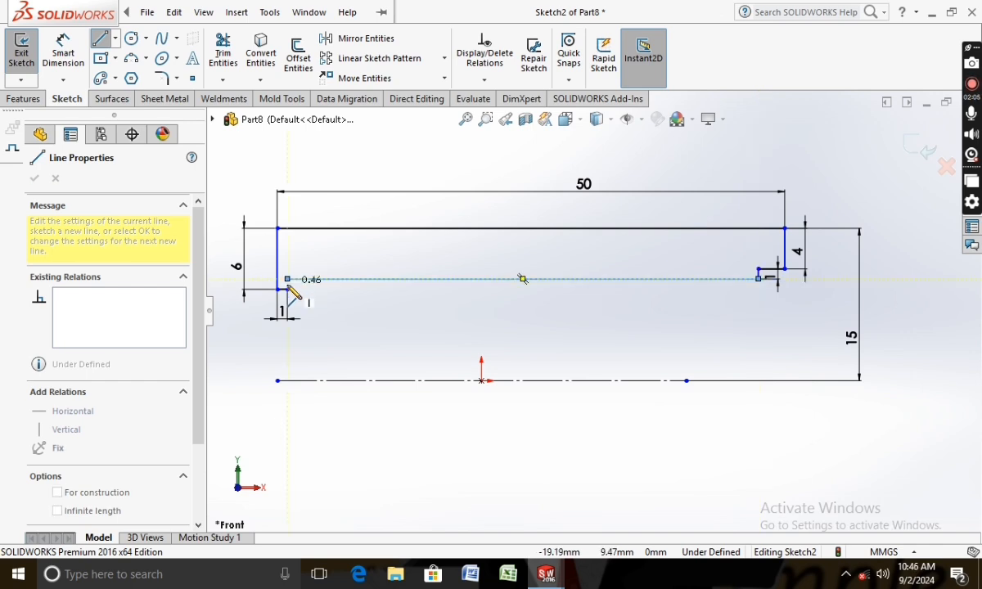
click(288, 288)
key(Escape)
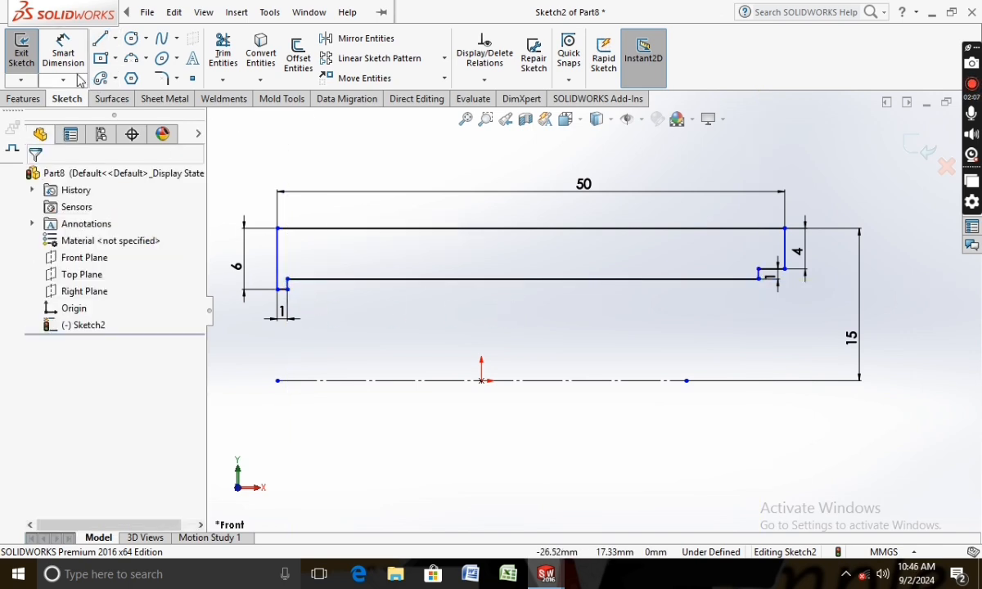
click(63, 53)
click(471, 285)
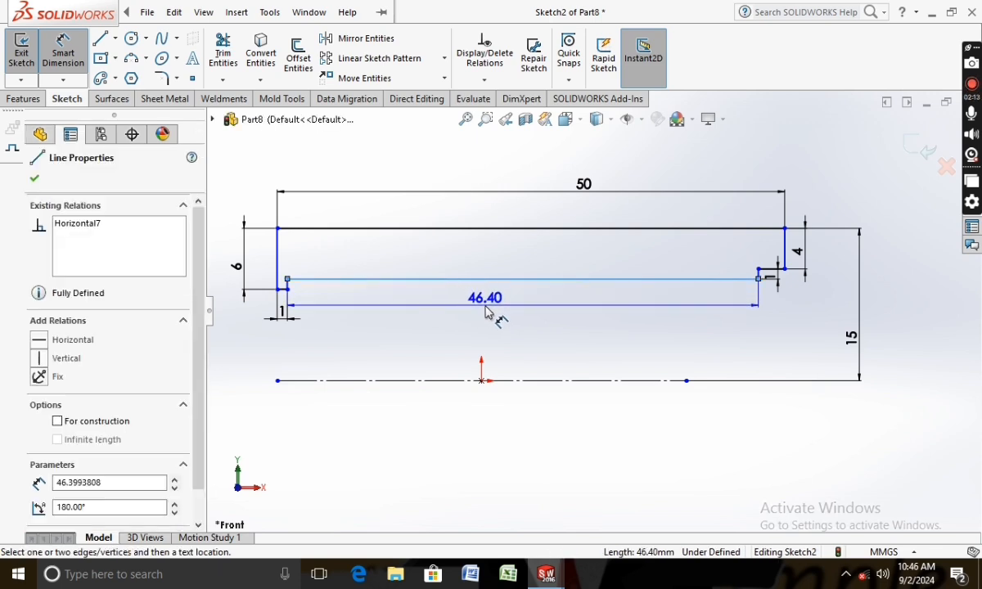
key(Escape)
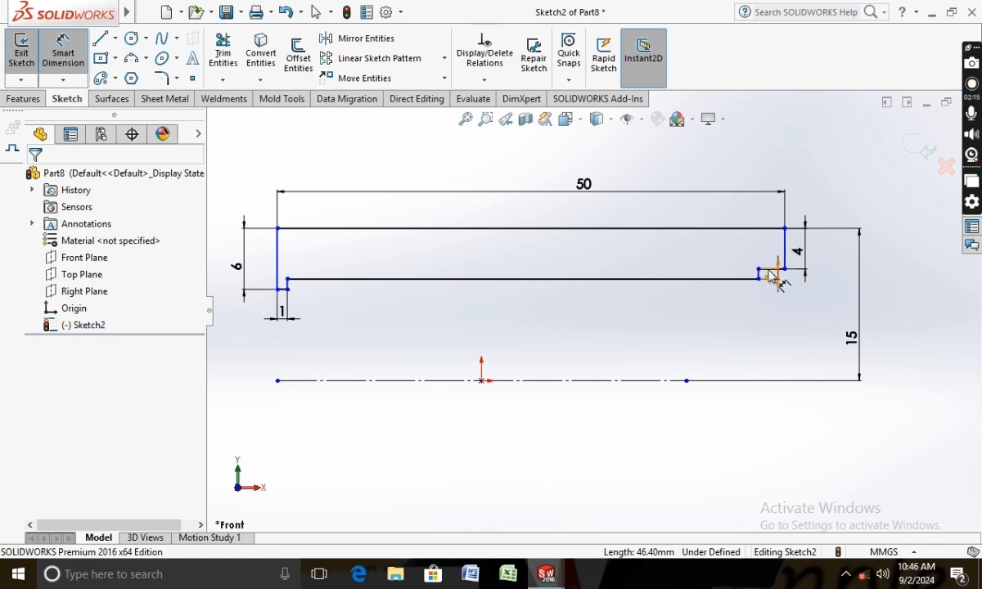
key(Escape)
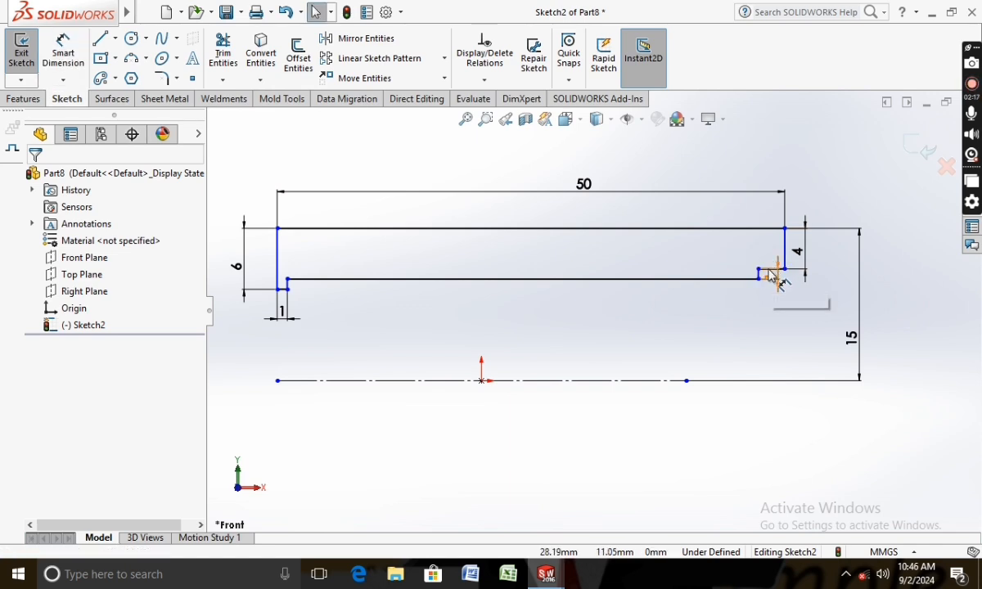
click(59, 53)
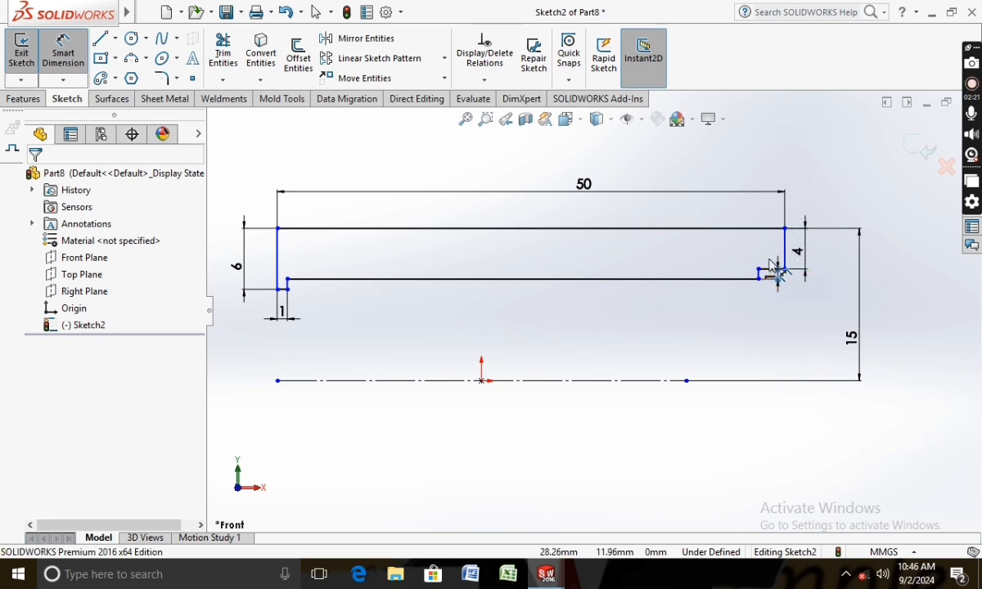
key(Escape)
Dimension the short horizontal line of the profile's right step to 1 mm
scroll(772, 279, down, 3)
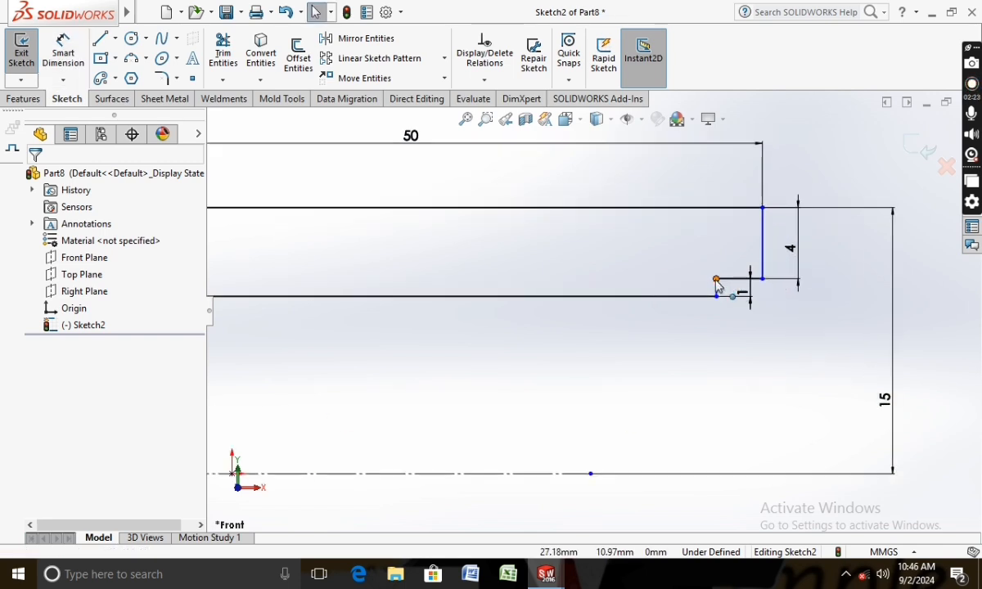
click(717, 281)
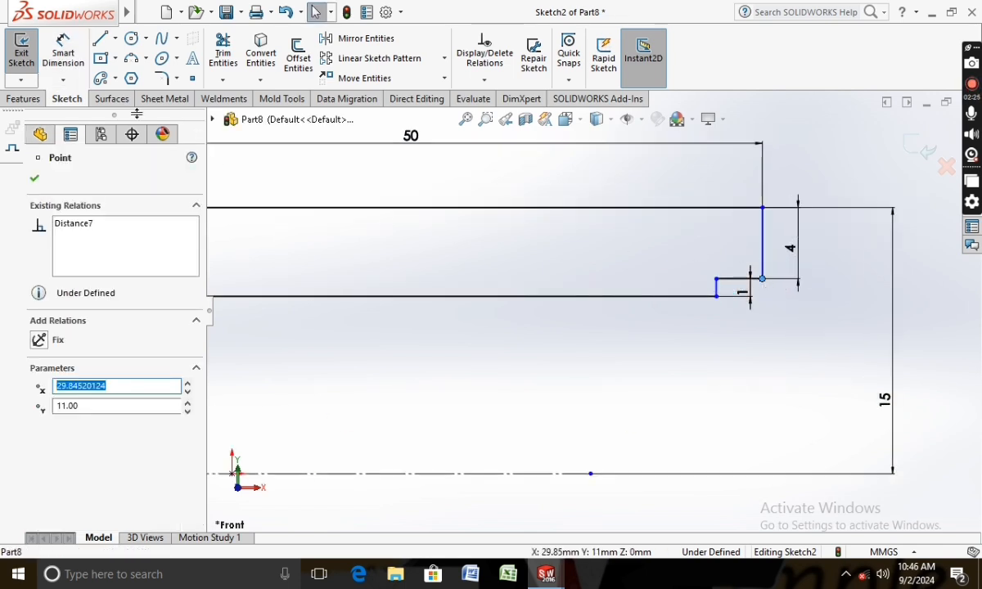
click(63, 53)
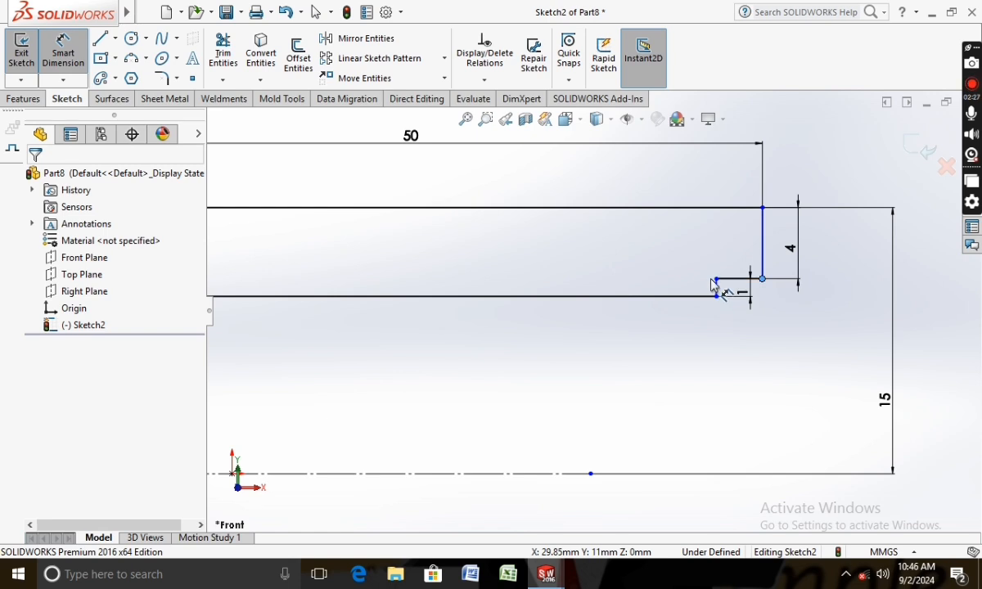
click(717, 281)
click(763, 280)
click(743, 239)
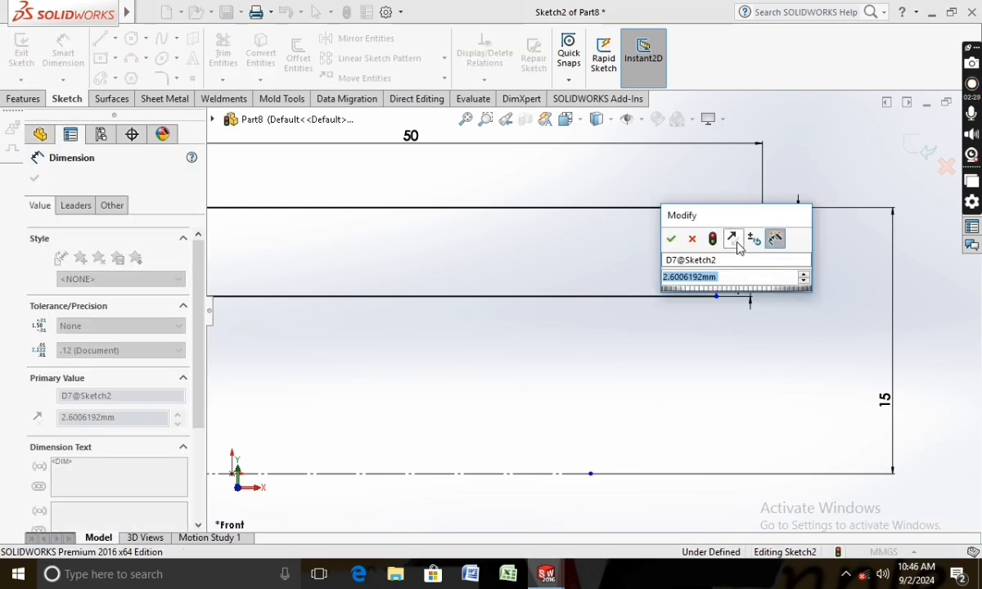
text(1)
key(Return)
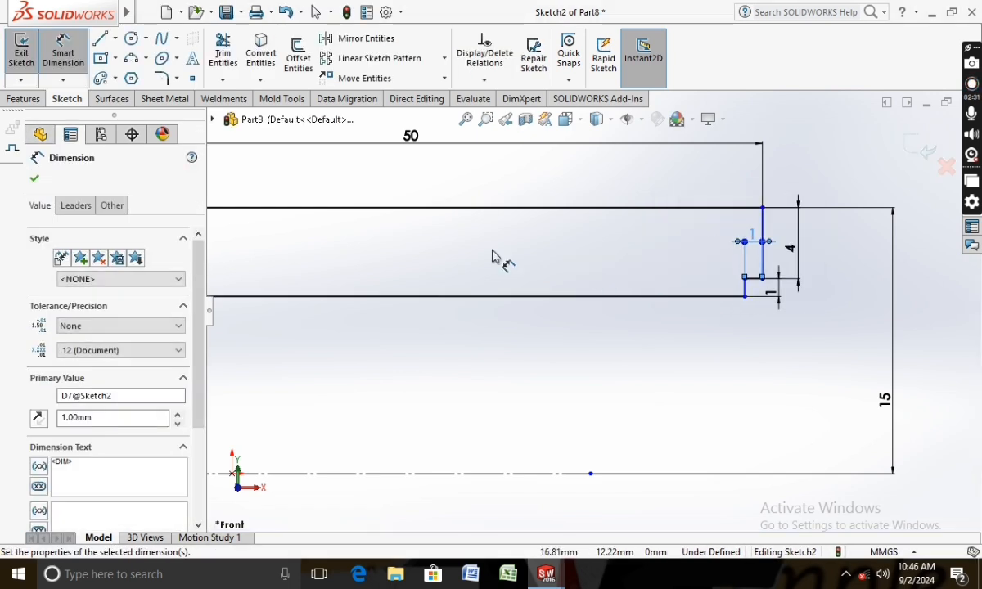
click(33, 179)
Revolve the closed profile 360 degrees around the centerline as a boss
scroll(385, 306, up, 5)
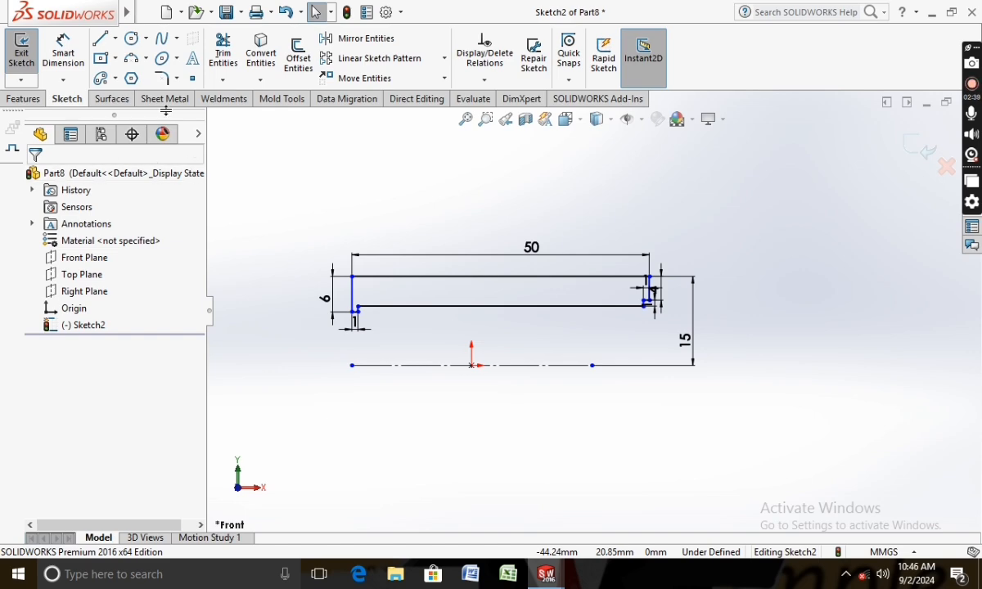
click(23, 99)
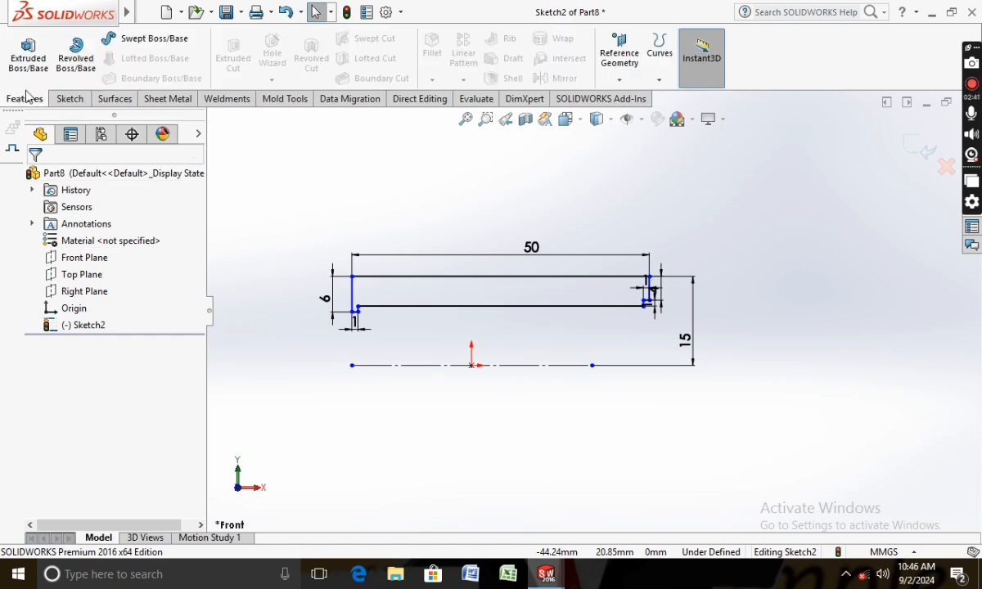
click(75, 56)
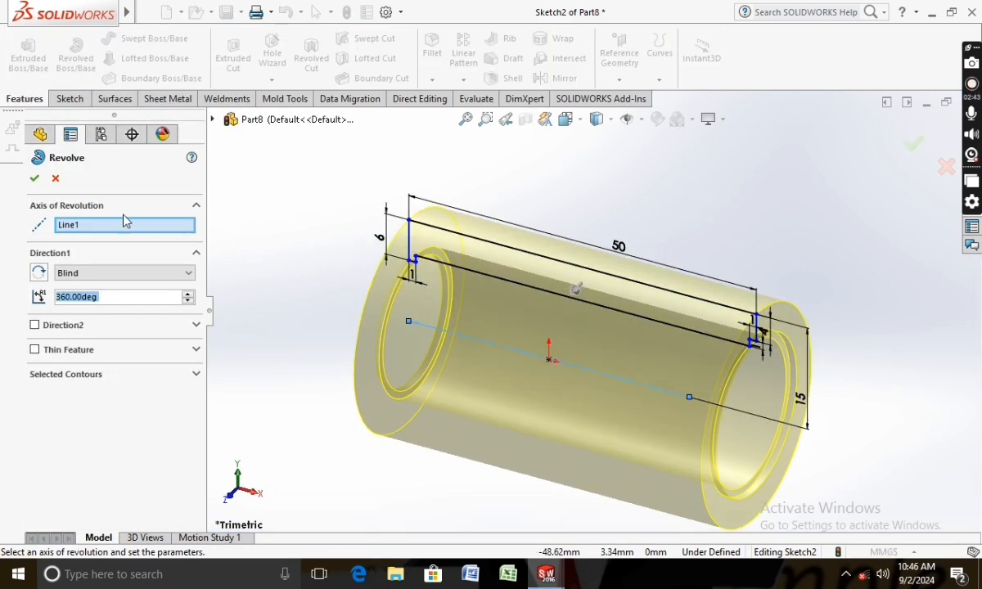
click(36, 178)
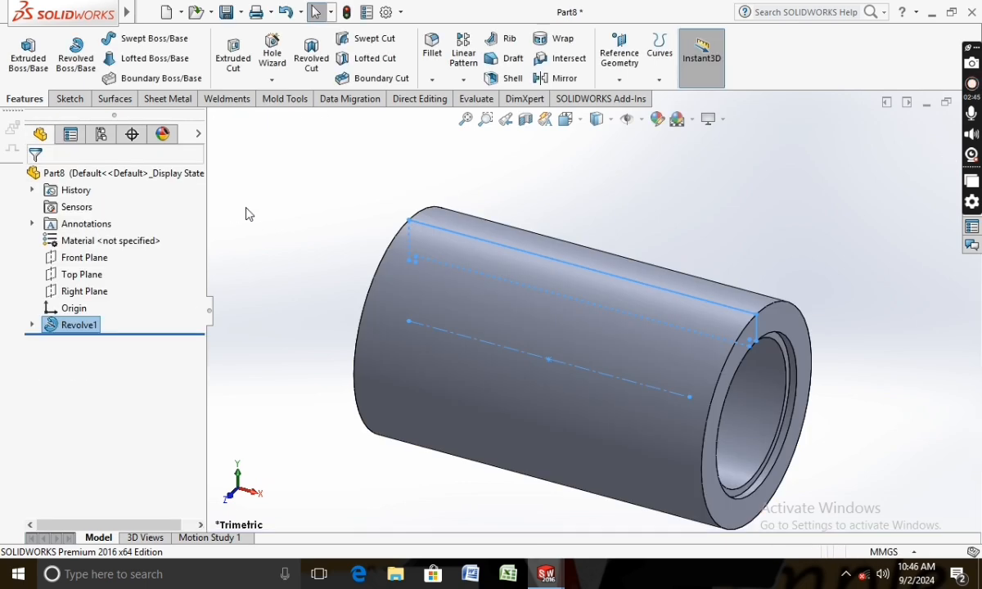
Set the scene to Plain White and assign the polished brass appearance to the whole part
click(692, 120)
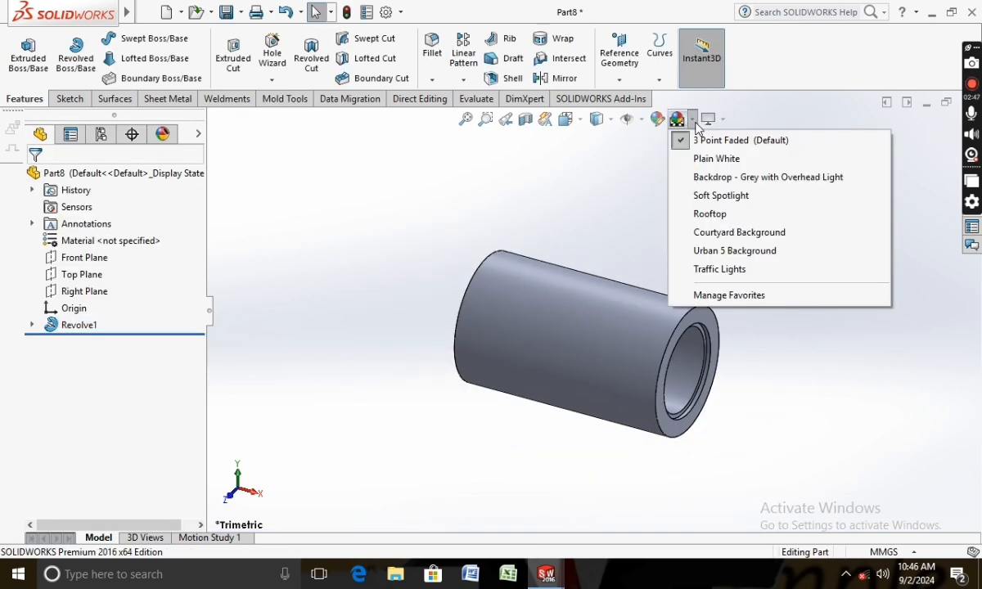
click(704, 157)
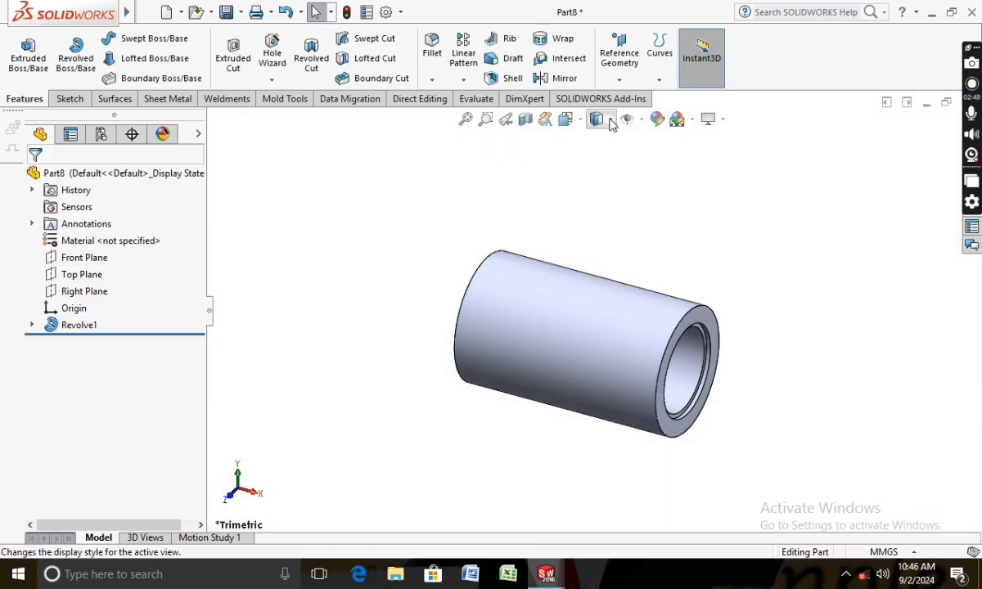
click(657, 120)
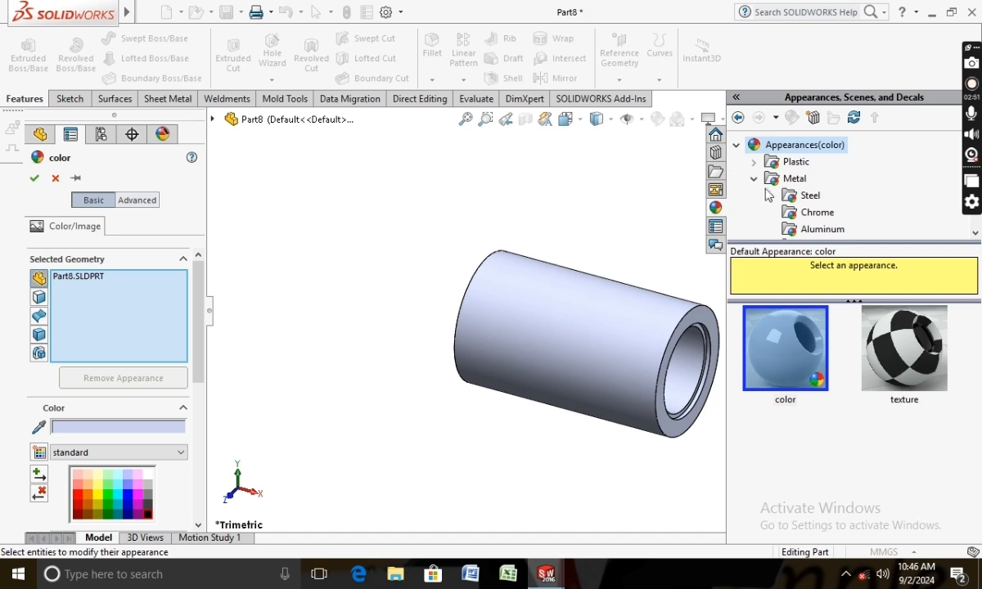
scroll(802, 215, down, 1)
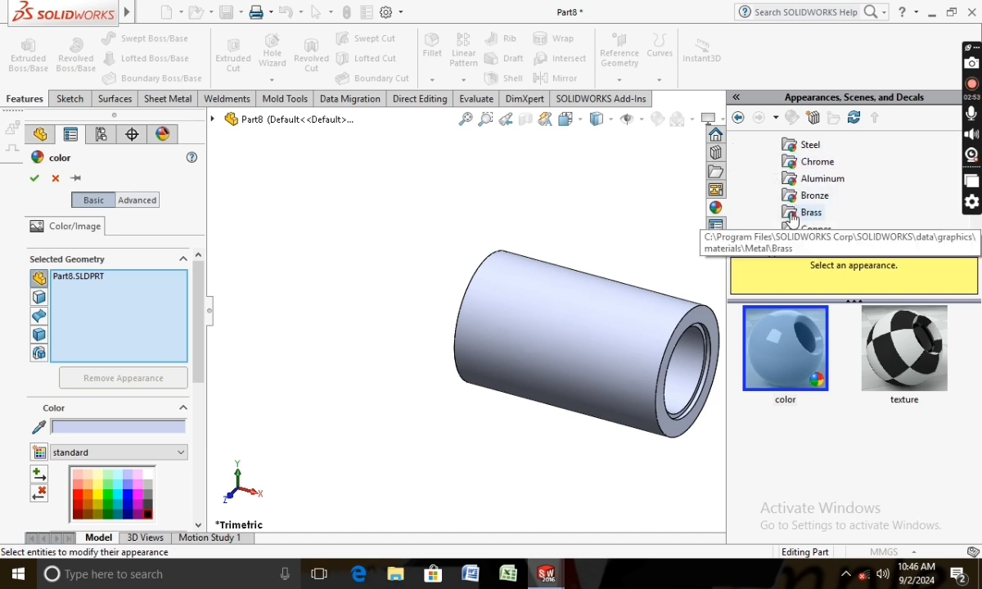
click(811, 212)
click(786, 348)
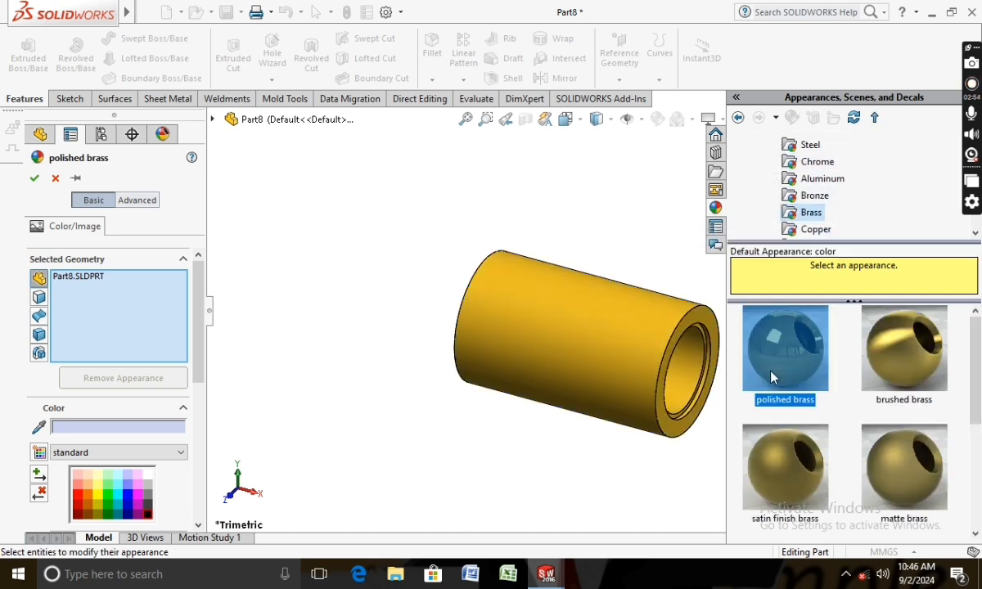
Recolor the polished brass light yellow, accept the preselected light red swatch for its secondary color, and apply the appearance
click(58, 427)
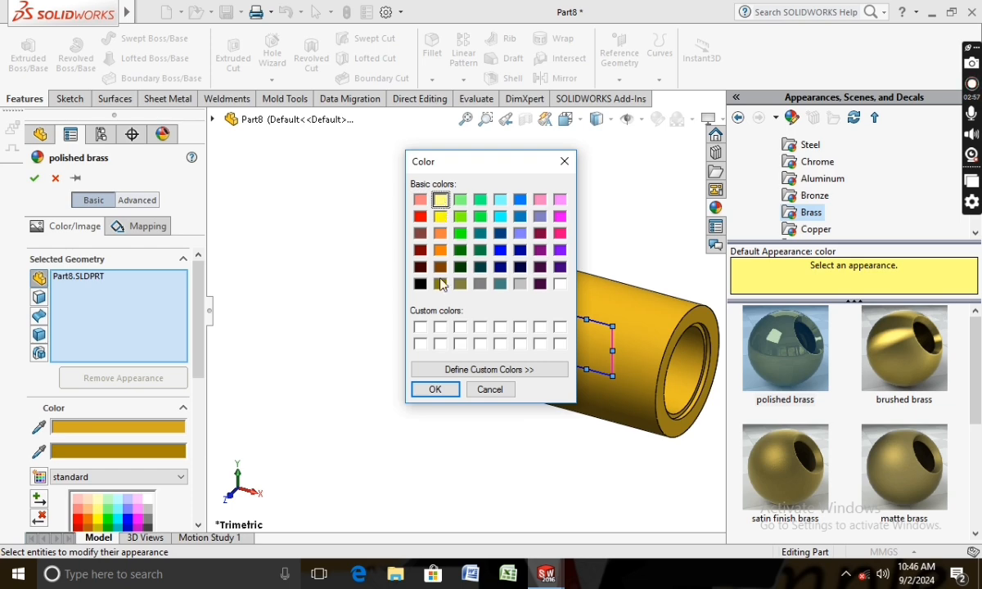
click(438, 392)
click(140, 453)
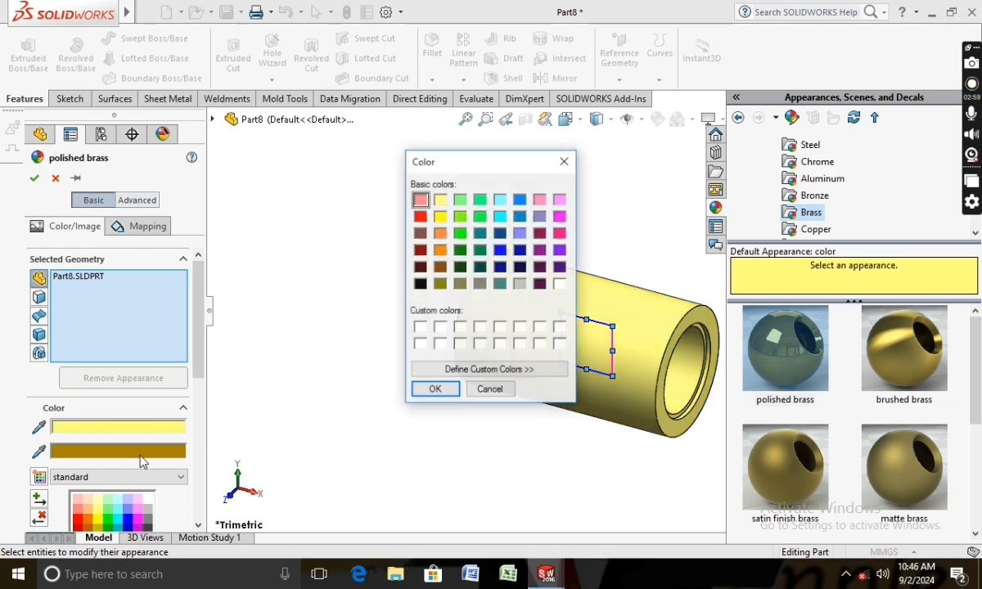
click(431, 391)
click(34, 179)
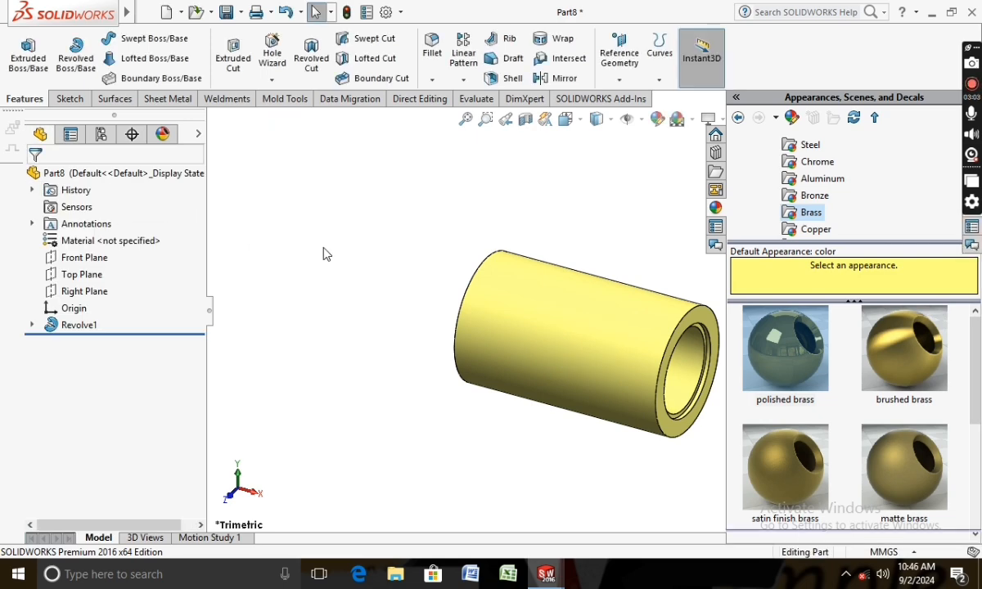
Save the part as Part8 in the telescope folder
middle_drag(368, 248, 377, 331)
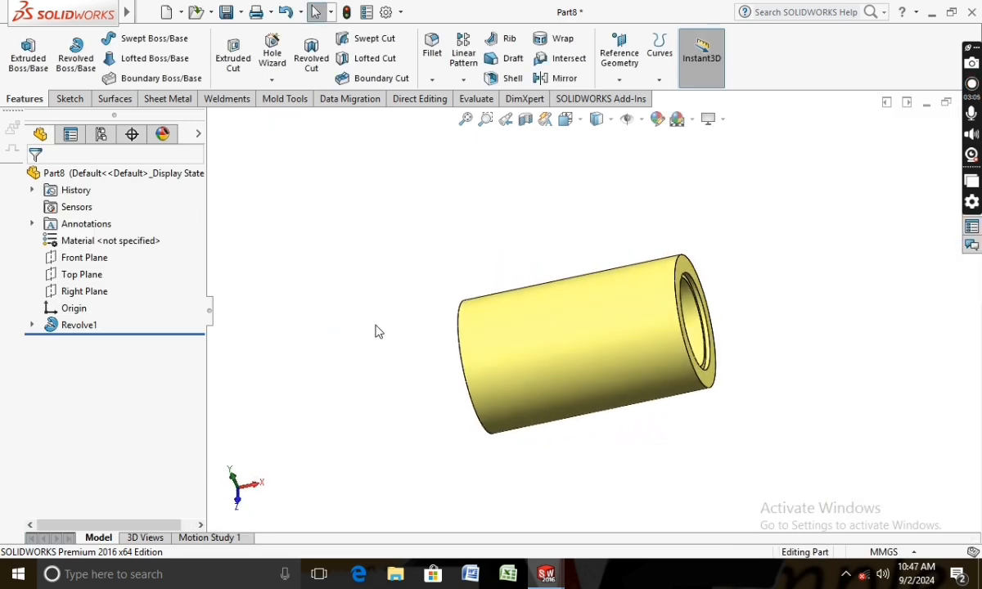
click(224, 12)
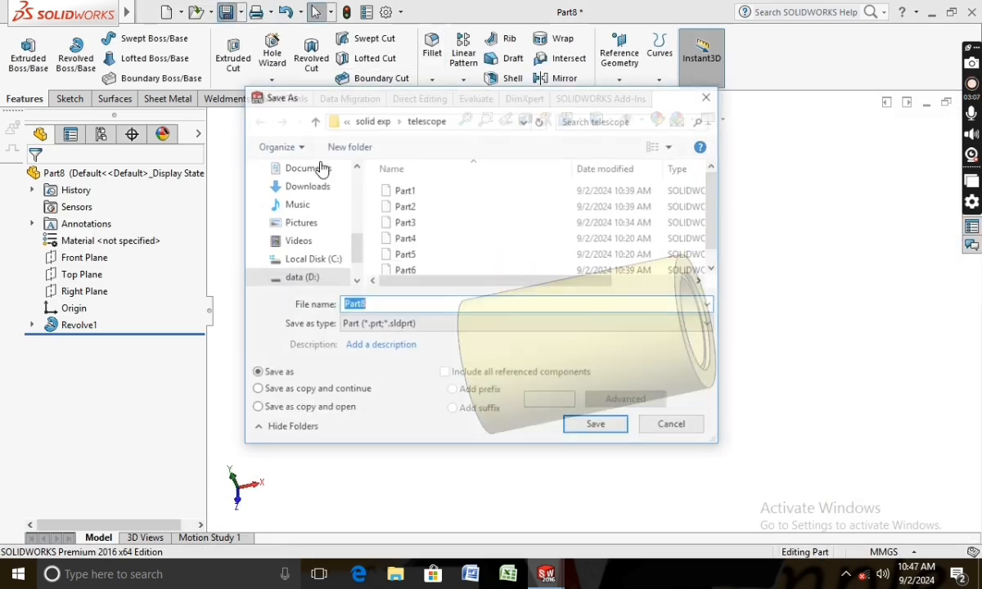
click(597, 424)
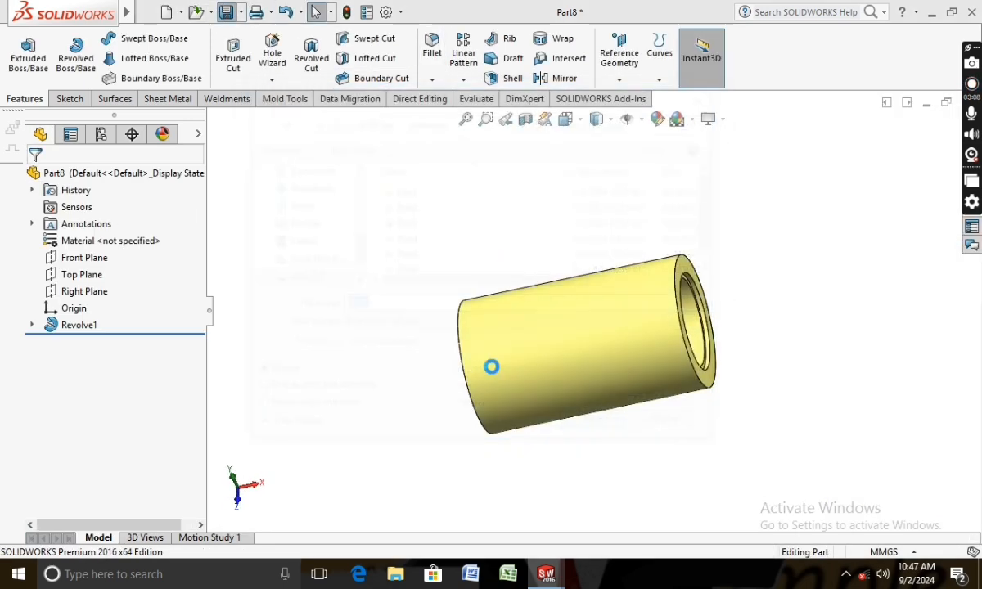
Create a new part and start a sketch on the Front Plane, viewed normal to the plane
click(167, 12)
click(625, 429)
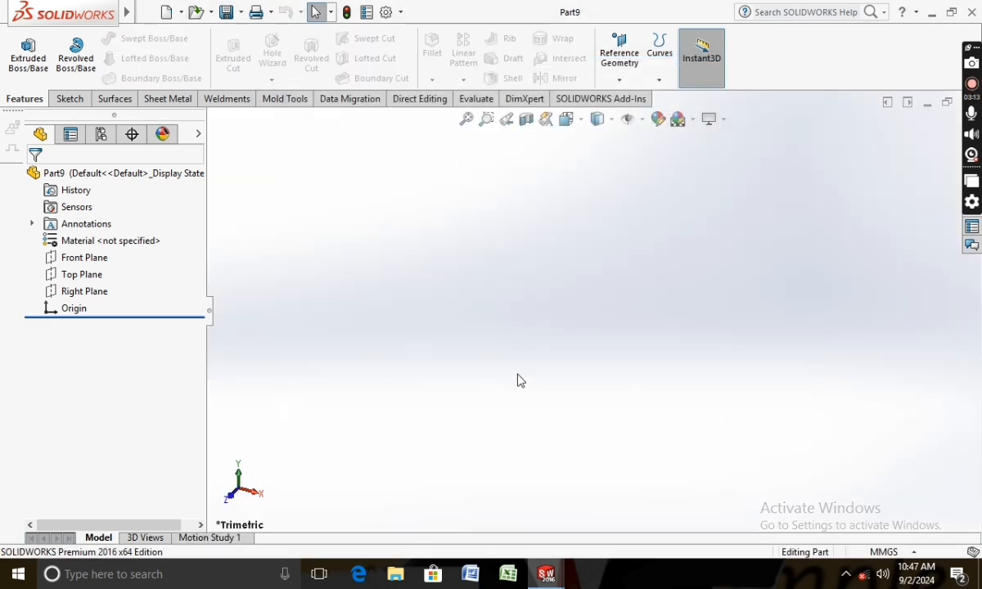
right_click(88, 261)
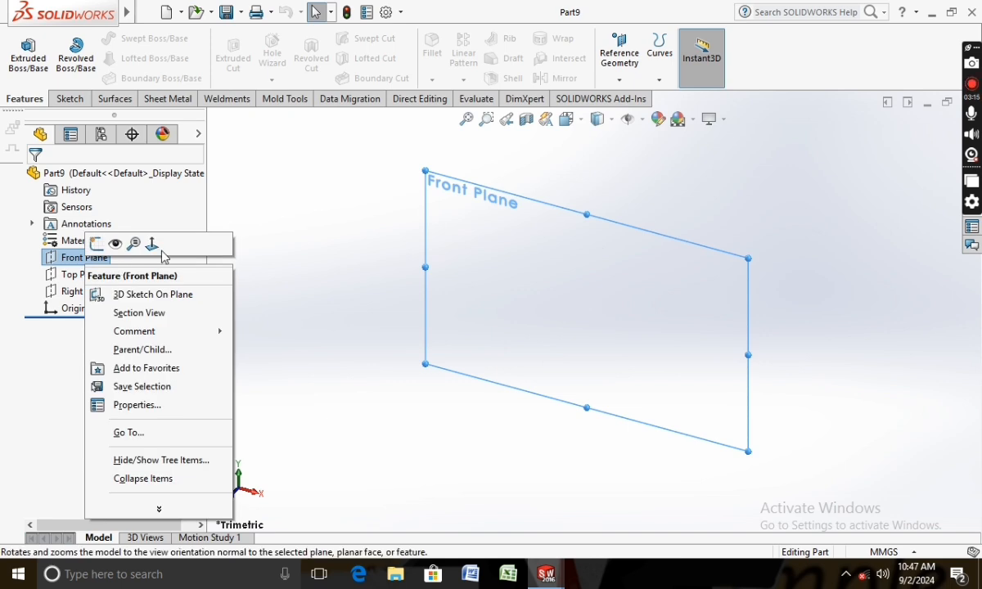
click(152, 245)
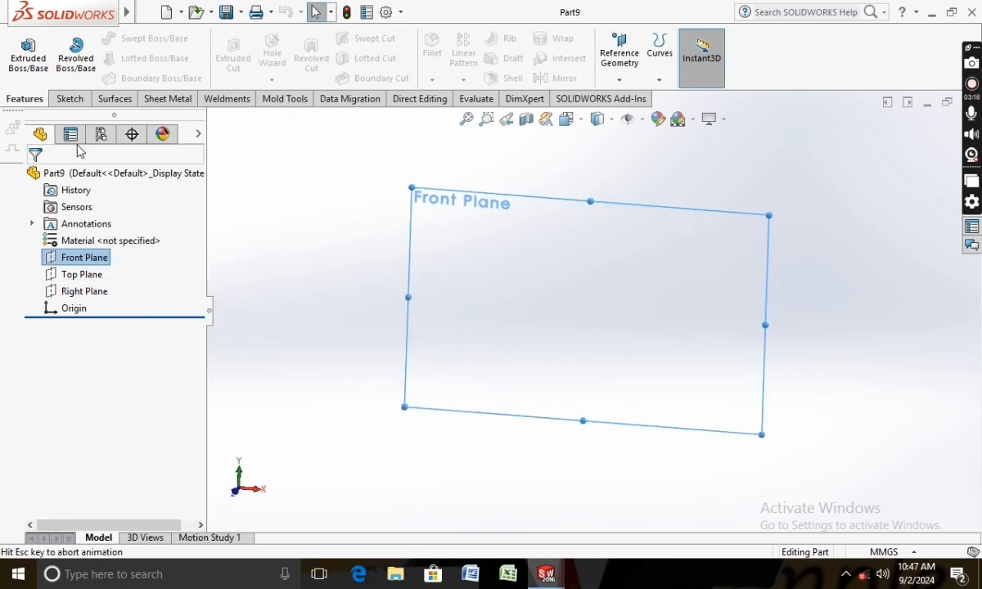
click(69, 99)
click(27, 59)
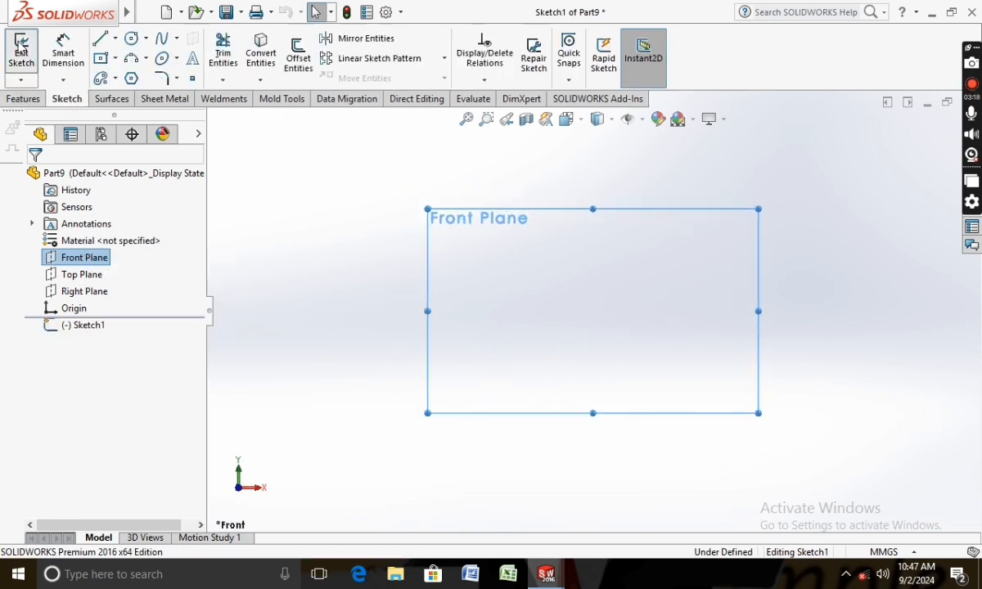
Sketch a horizontal midpoint line about 137 mm long, centered on the origin
click(101, 40)
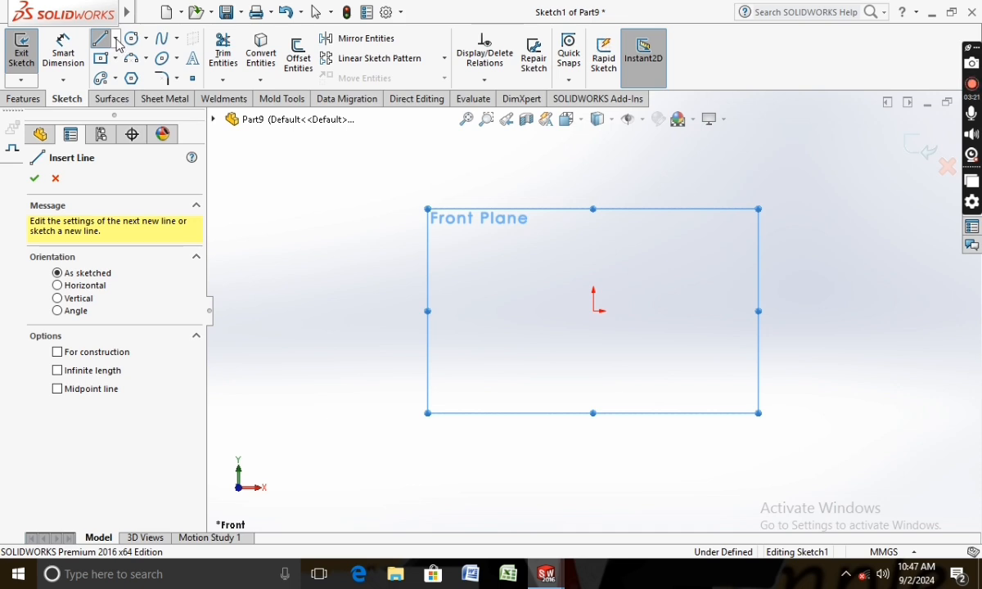
click(117, 39)
click(123, 94)
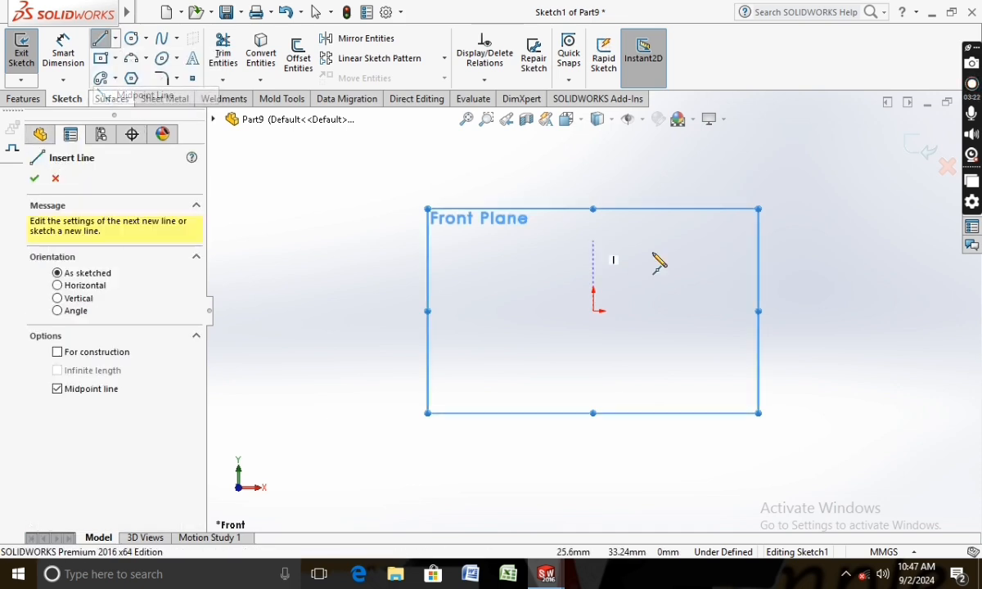
click(593, 311)
click(720, 311)
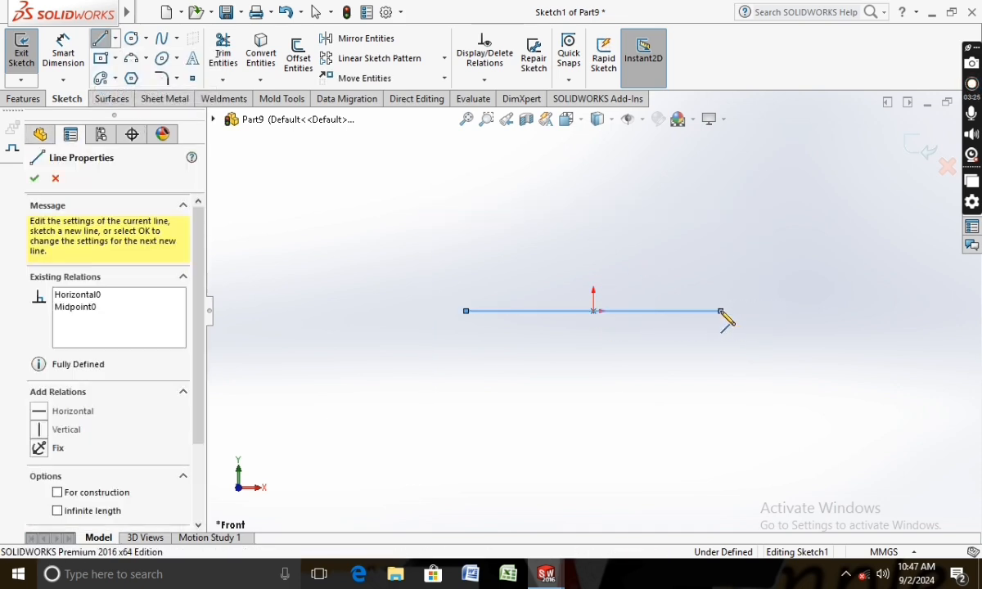
key(Escape)
Set the horizontal line's length to 30 mm and convert it to construction geometry
click(61, 58)
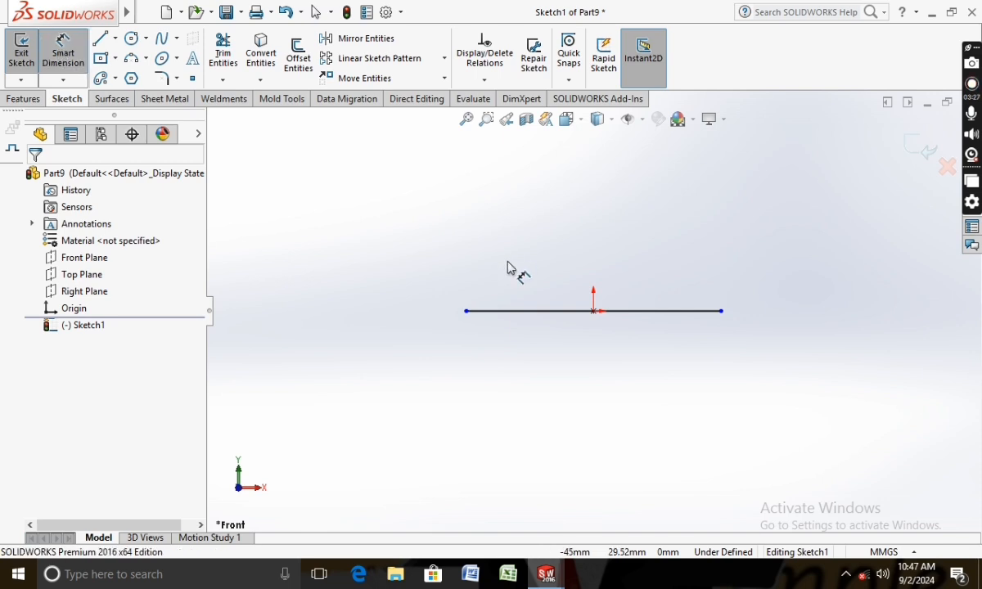
click(528, 312)
click(557, 363)
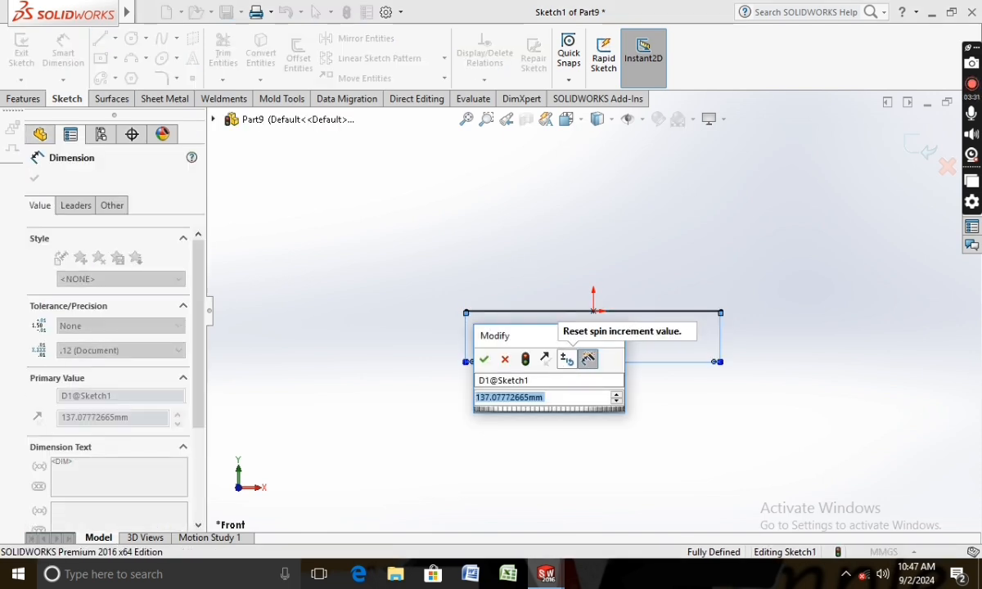
text(30)
key(Return)
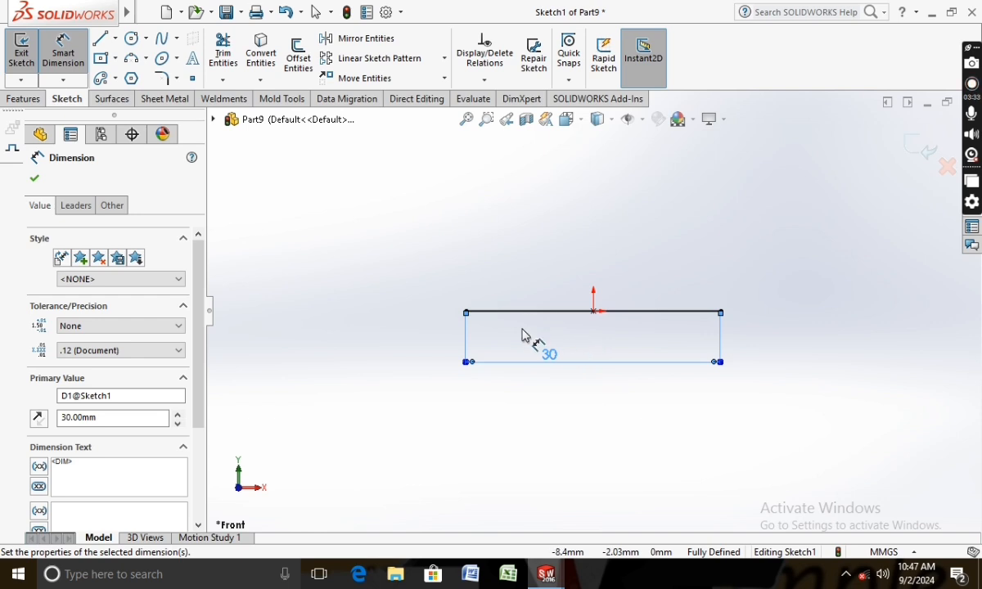
key(Escape)
click(526, 311)
right_click(525, 312)
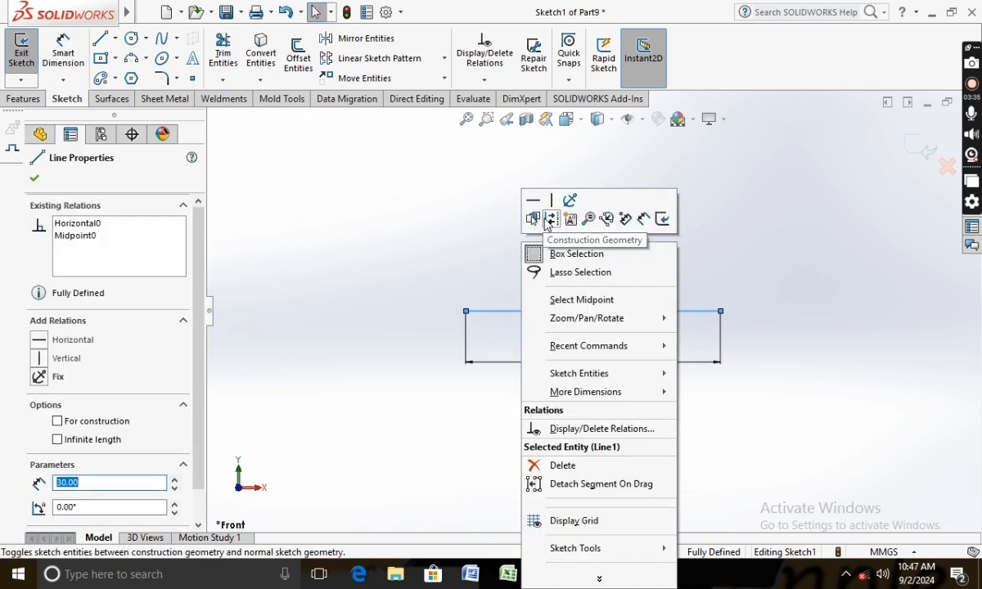
click(549, 222)
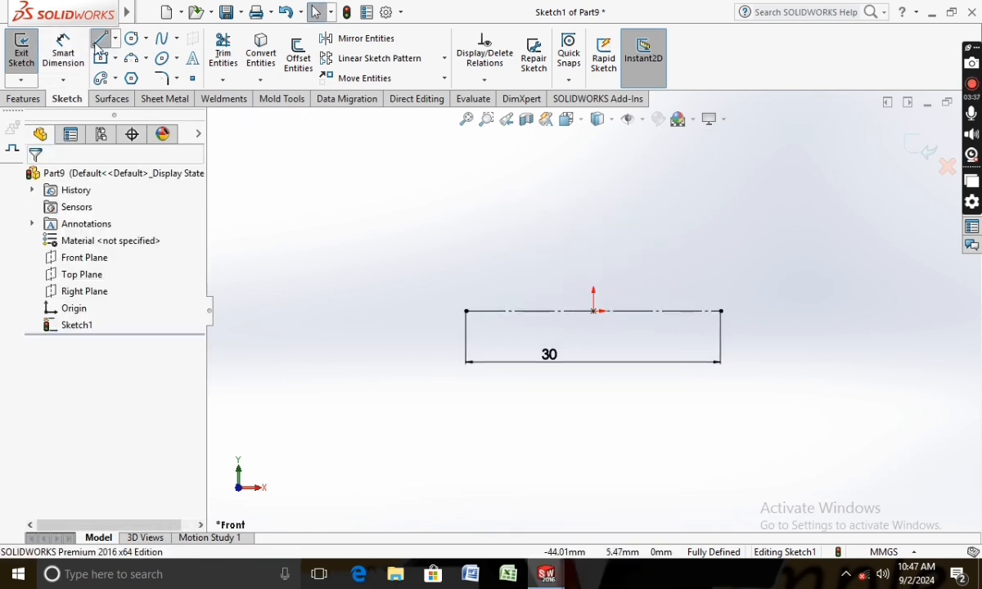
Sketch a vertical line about 9.6 mm long above the centerline's left end, and a 30 mm horizontal line rightward from its top
click(101, 38)
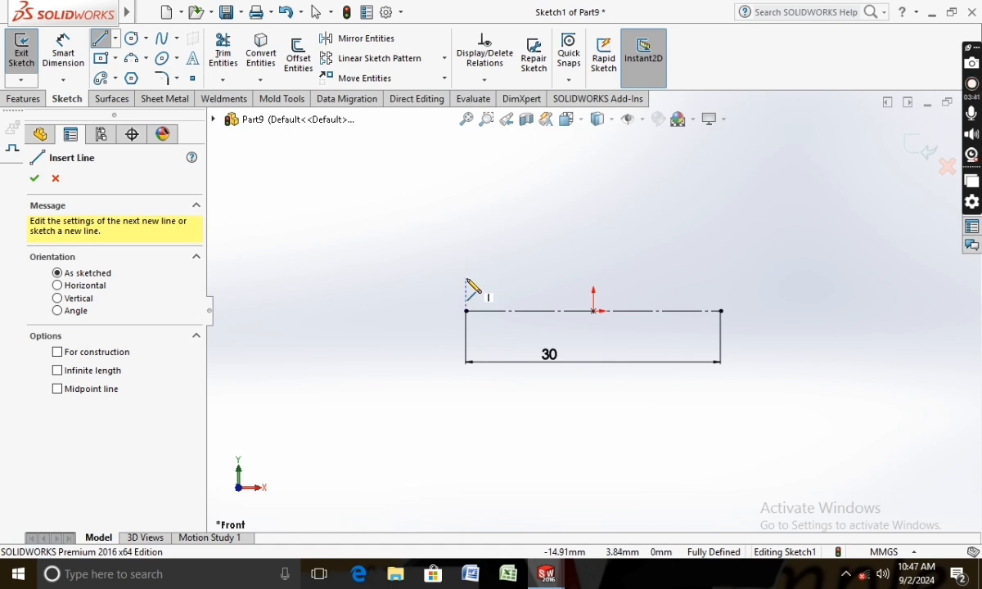
click(465, 311)
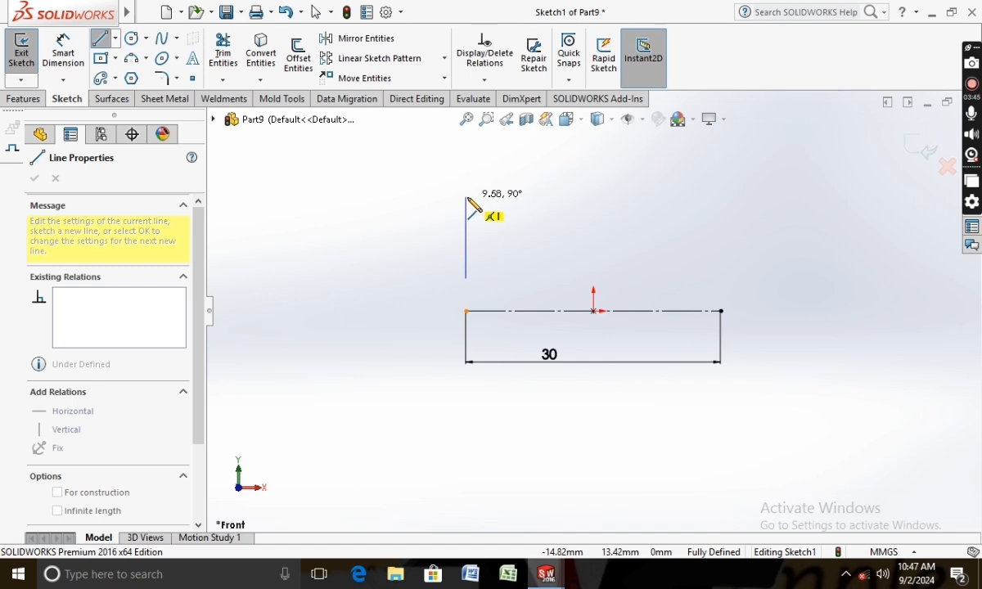
click(465, 197)
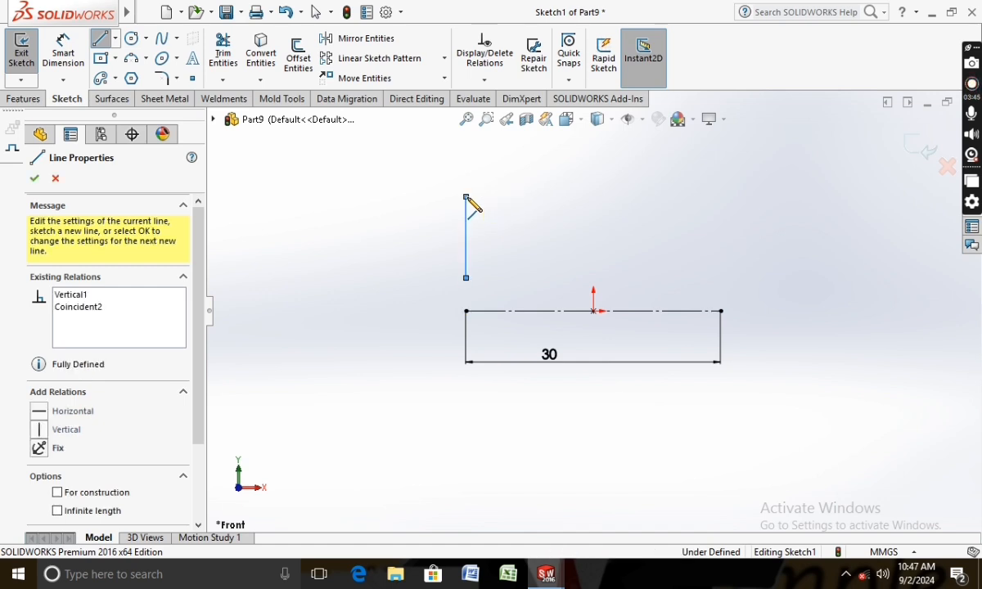
click(720, 197)
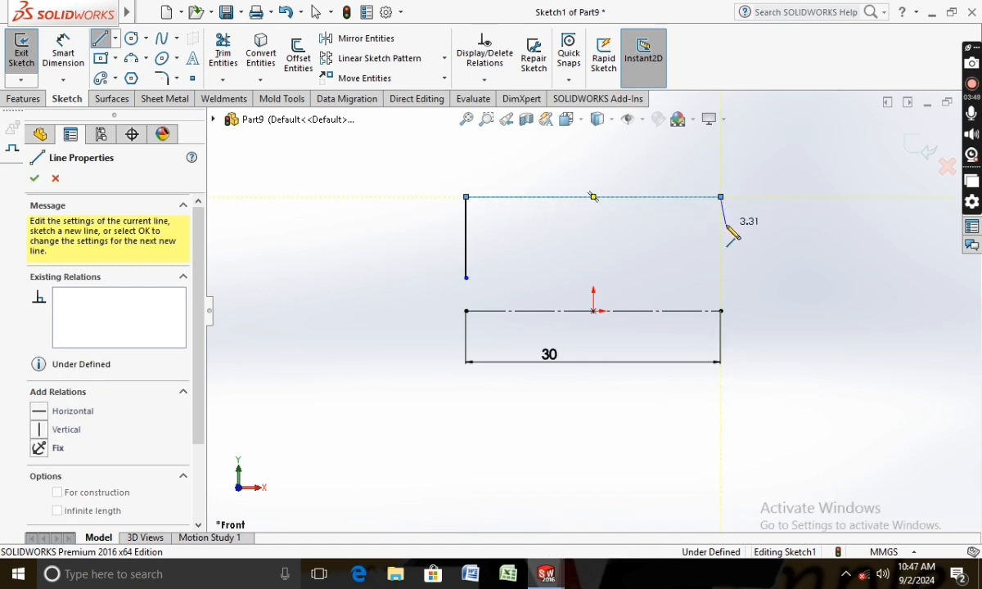
key(Escape)
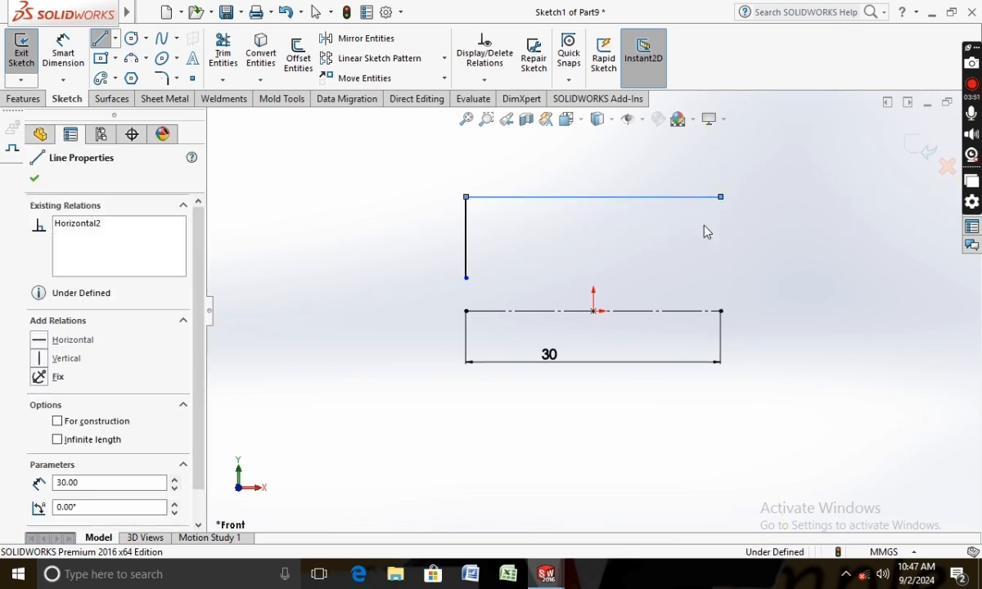
Sketch connected steps descending leftward from the top line's right end, with treads about 2.4 mm and 3 mm and a final drop about 2.4 mm
click(102, 40)
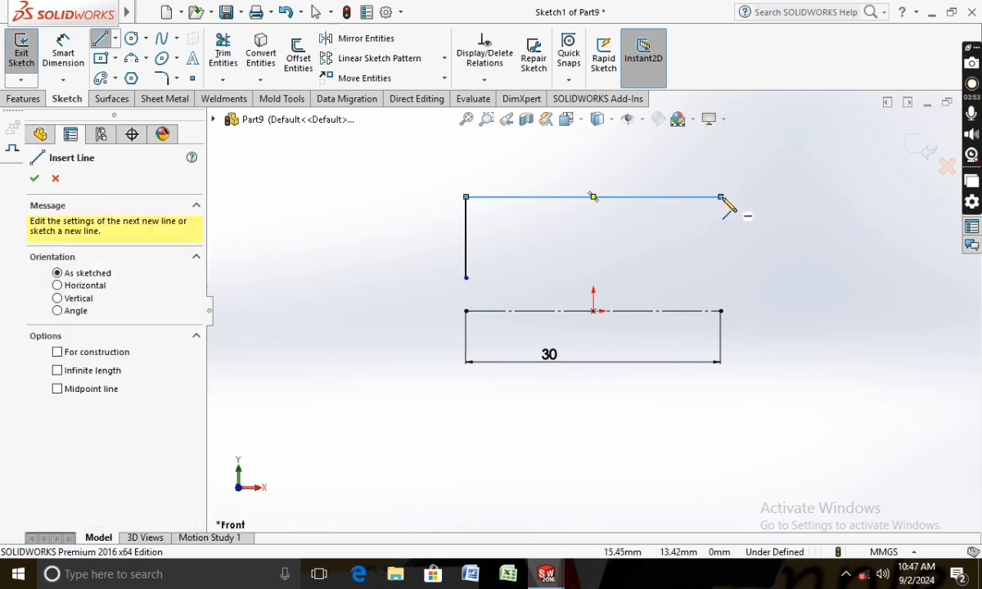
click(720, 197)
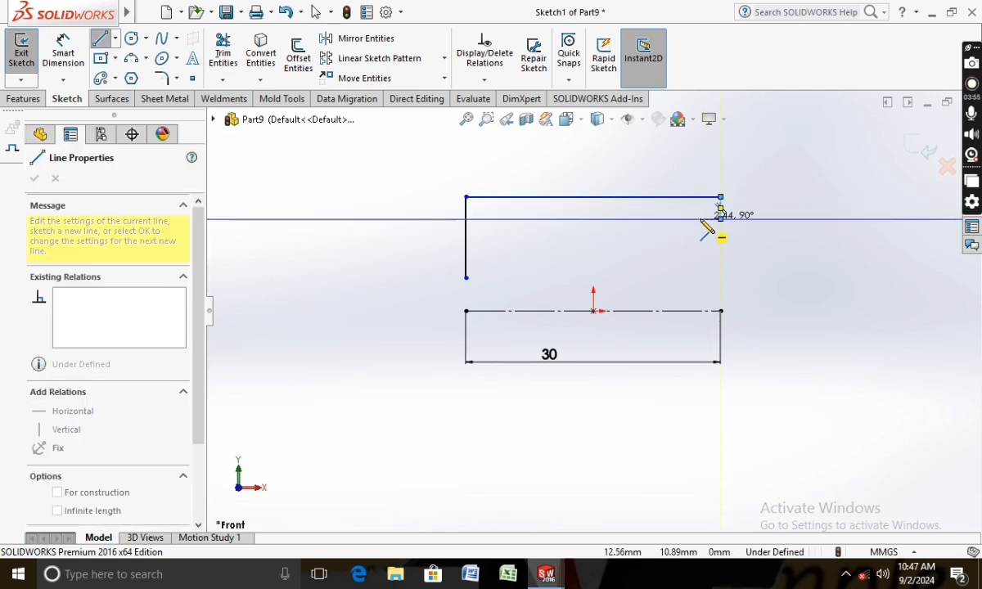
click(700, 219)
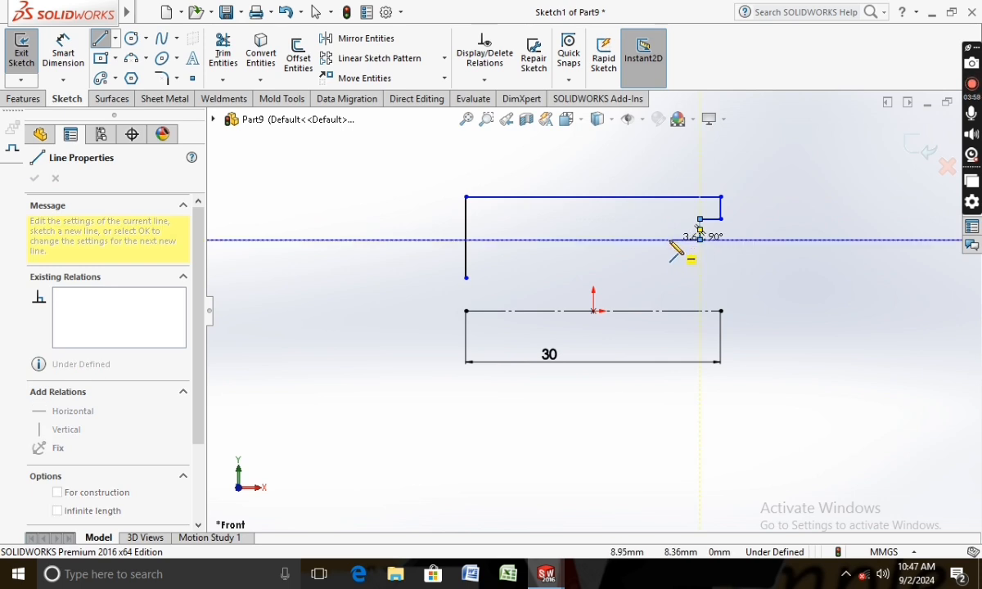
click(699, 239)
click(675, 239)
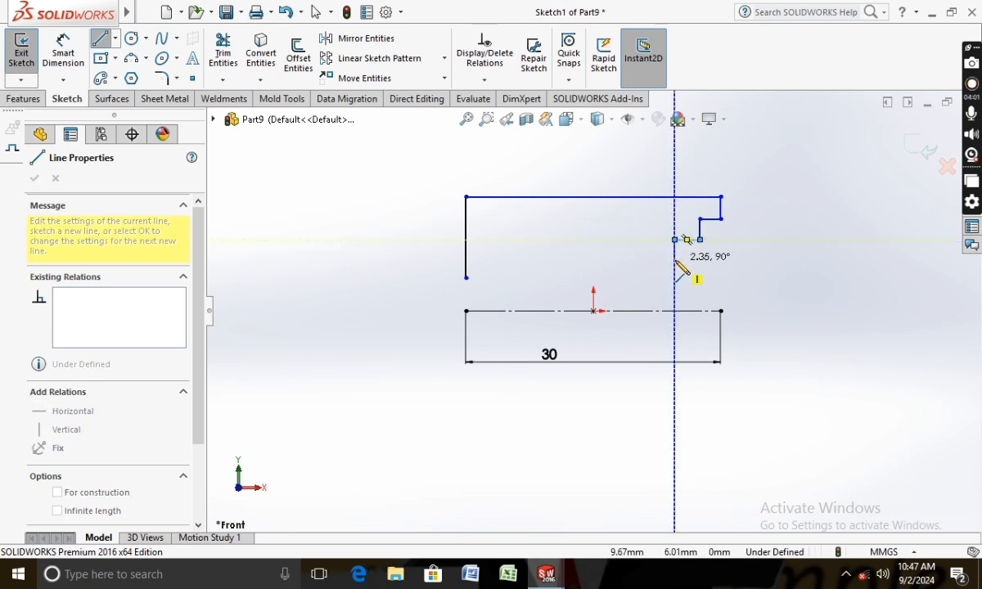
double_click(674, 259)
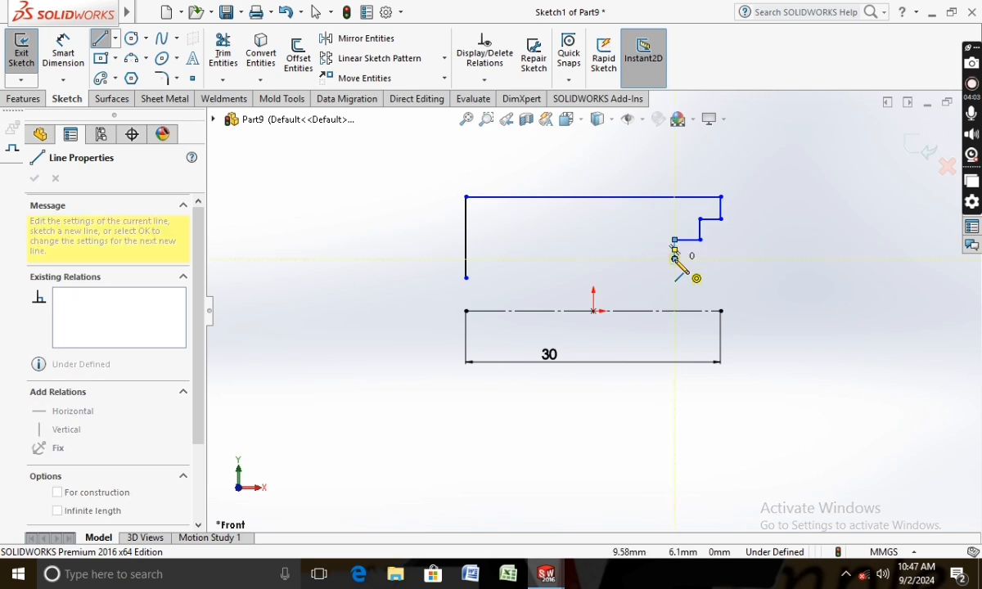
key(Escape)
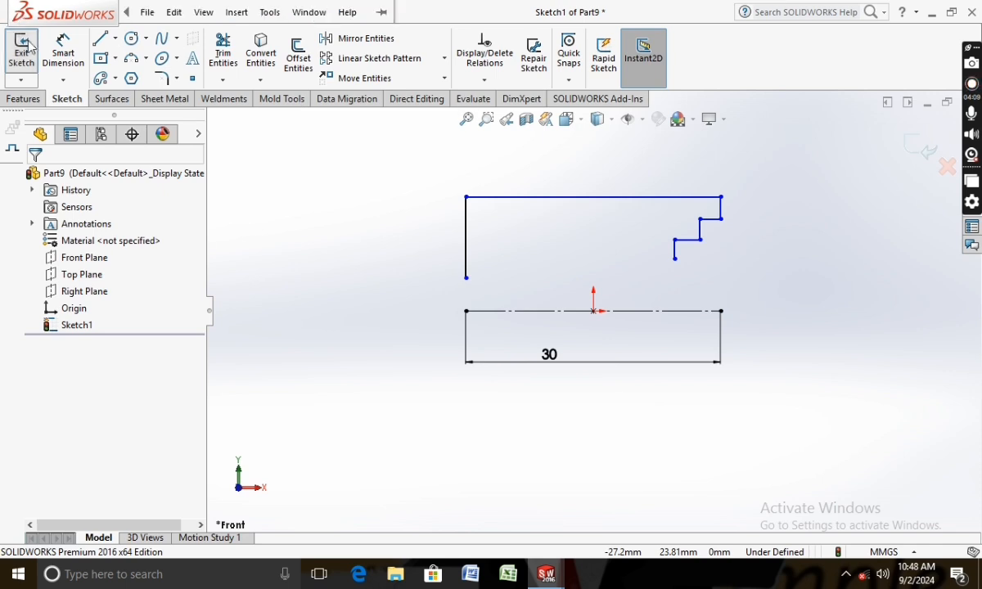
Set the vertical distance between the top line's right end and the centerline's right end to 9 mm
click(63, 51)
click(721, 197)
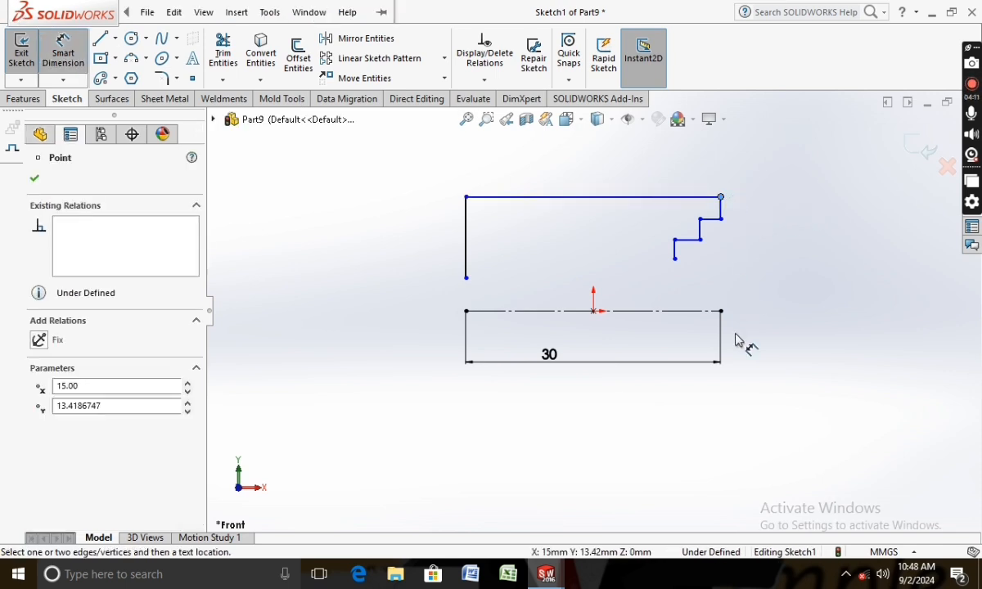
click(721, 312)
click(781, 286)
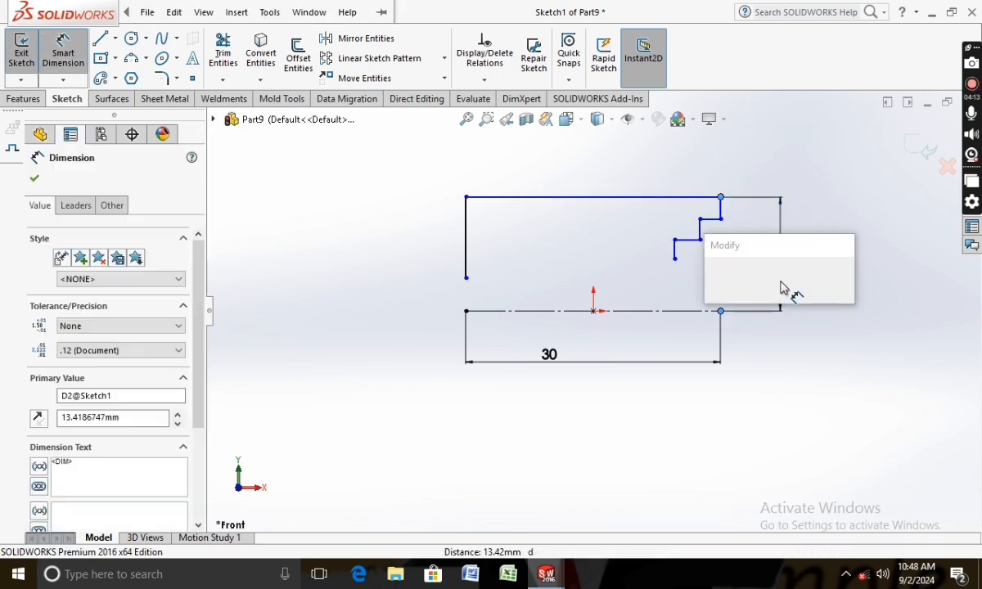
key(Return)
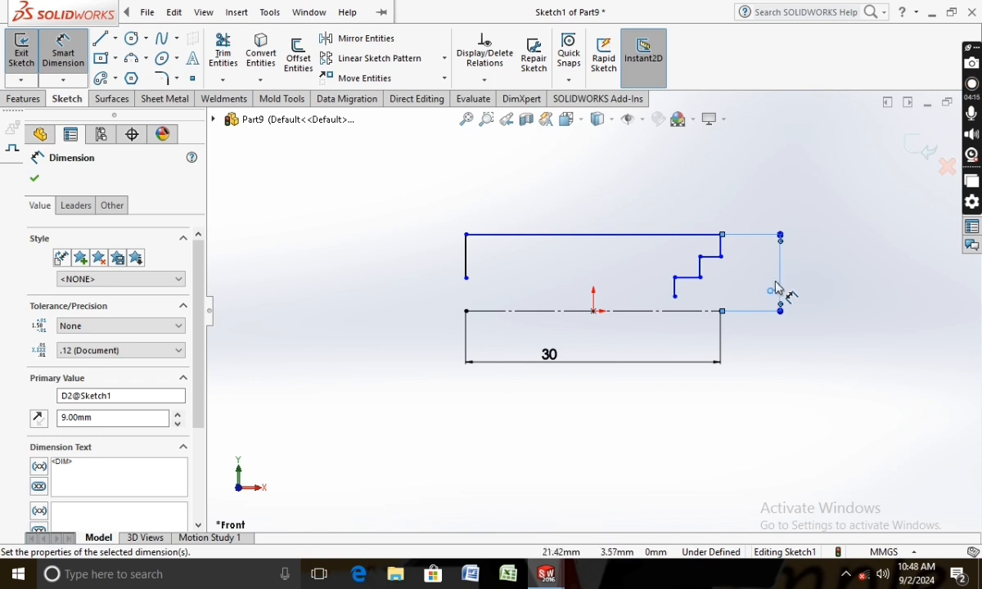
Dimension the length of the profile's top horizontal line
click(583, 236)
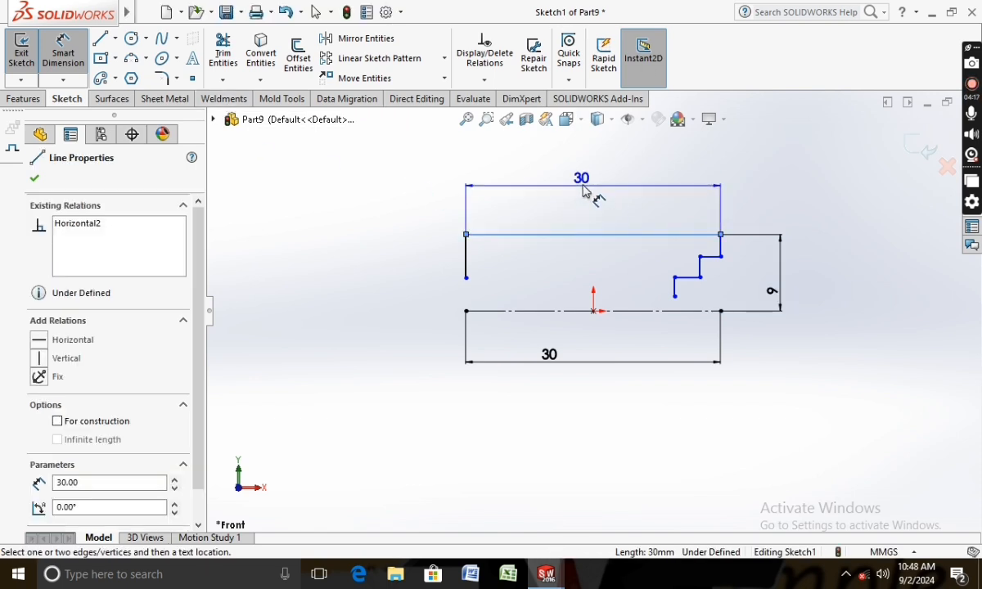
click(587, 193)
click(517, 181)
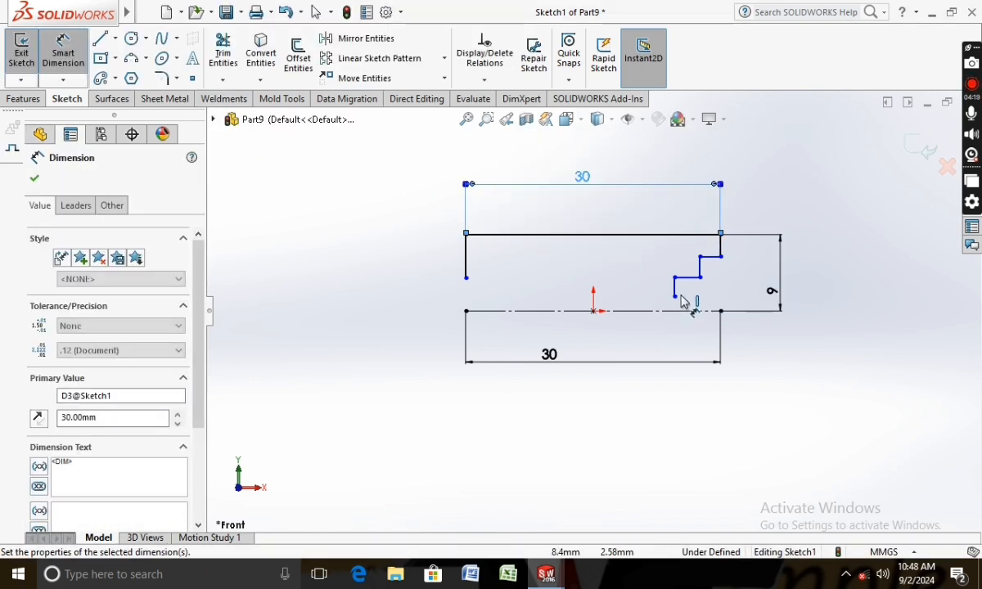
Set the upper horizontal step's length to 1 mm
click(710, 259)
click(711, 256)
text(1)
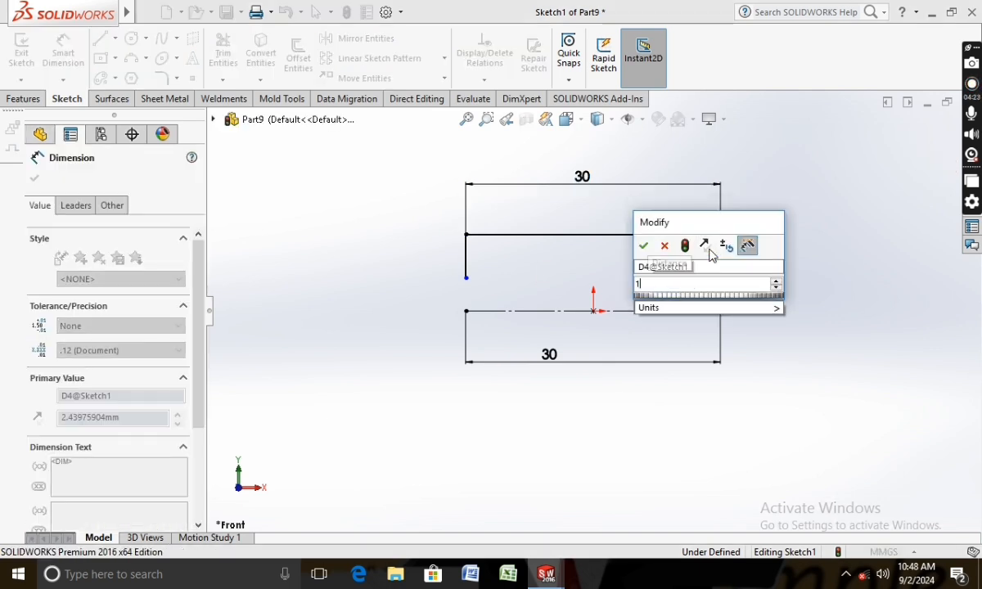
key(Return)
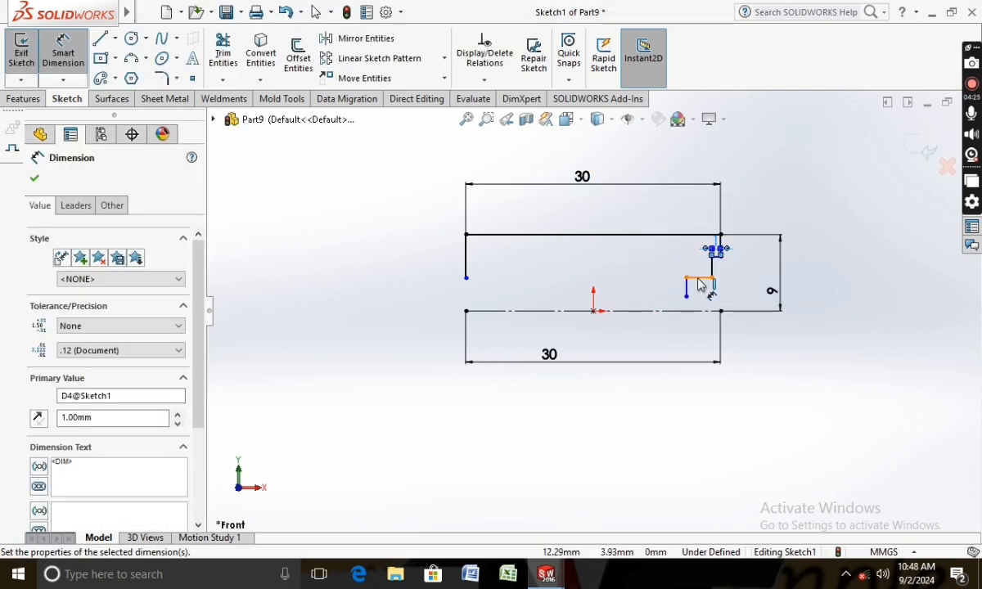
Dimension the lower horizontal step's length, accepting the offered value
click(700, 285)
click(694, 260)
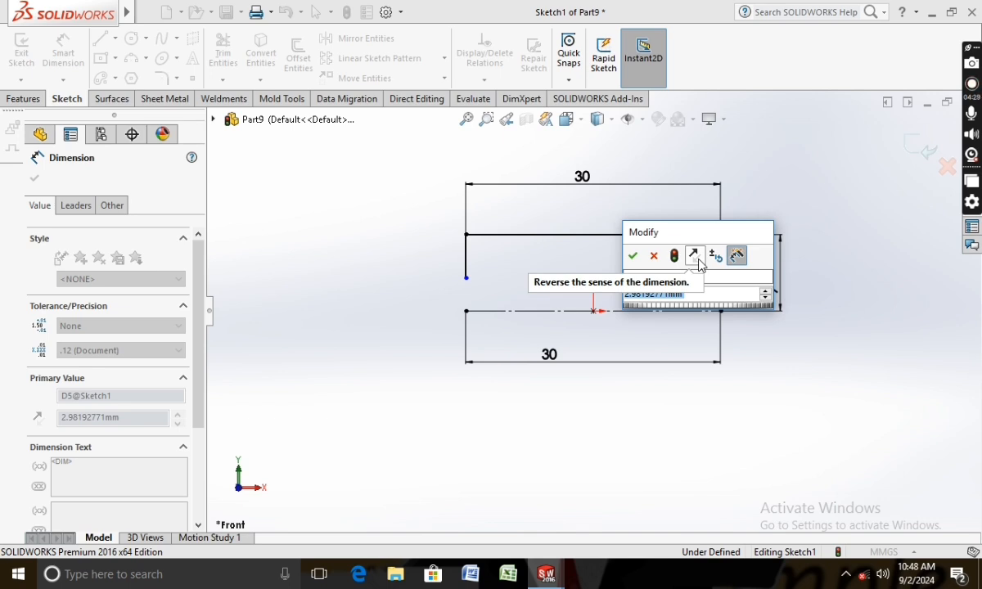
key(Return)
Trim away the short vertical line hanging below the lower step's left end using Power trim
scroll(704, 274, down, 1)
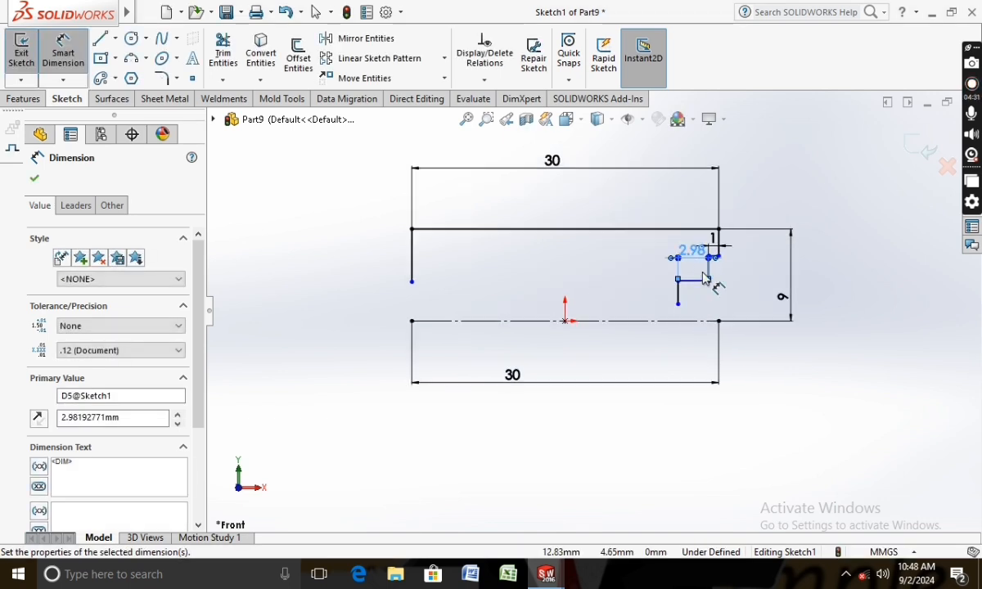
click(222, 53)
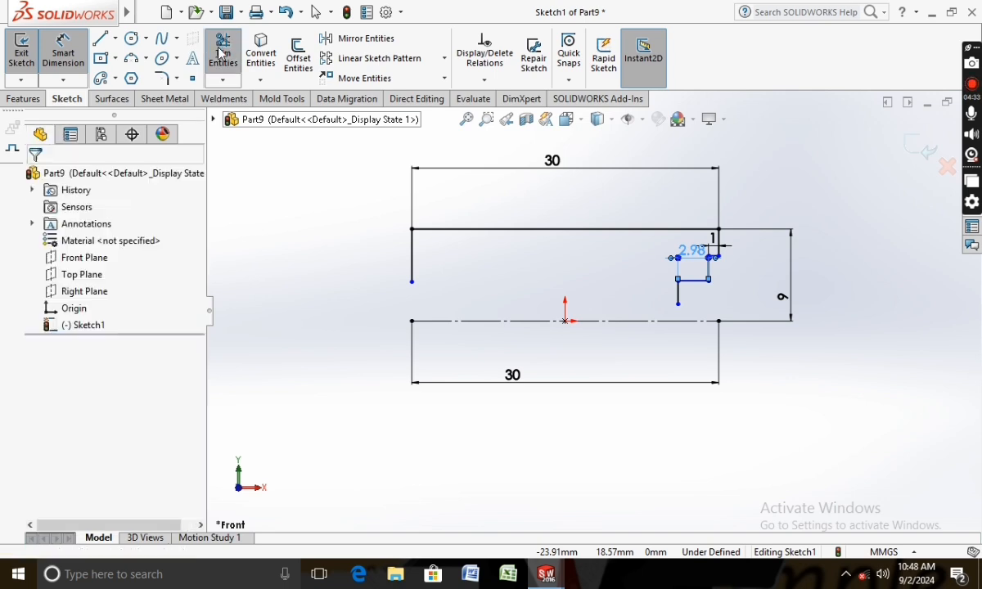
scroll(704, 270, down, 2)
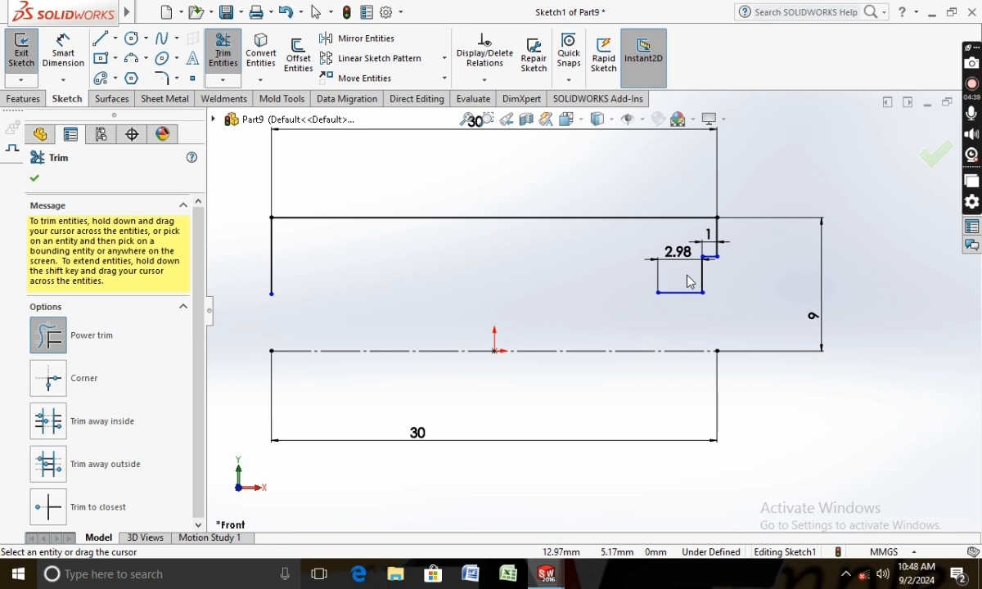
click(222, 72)
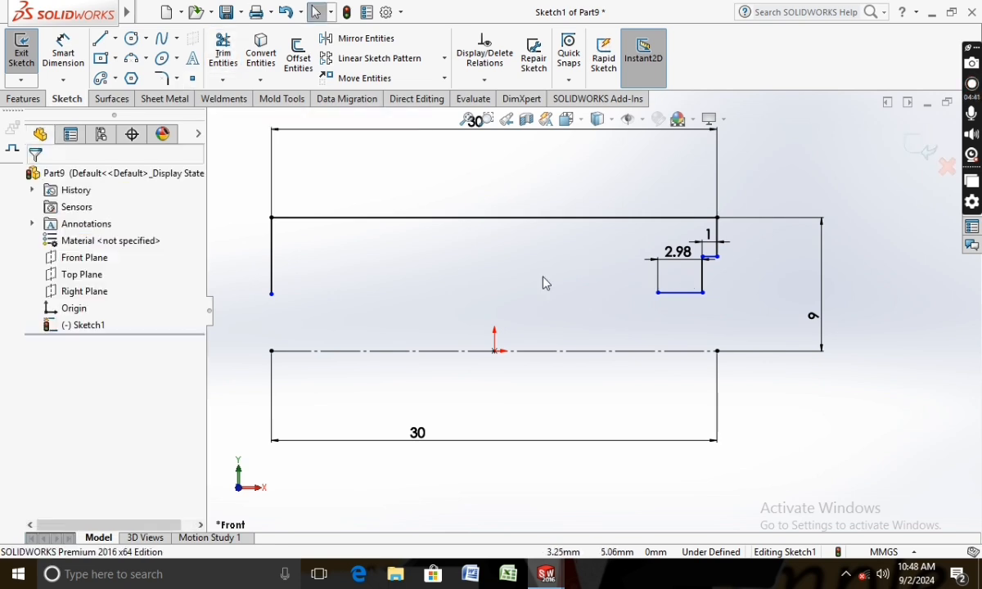
Trim away the lower horizontal step line and set the short vertical line's length below the remaining step to 1 mm
click(235, 69)
mouse_move(674, 333)
mouse_down()
mouse_move(704, 277)
mouse_move(657, 304)
mouse_up()
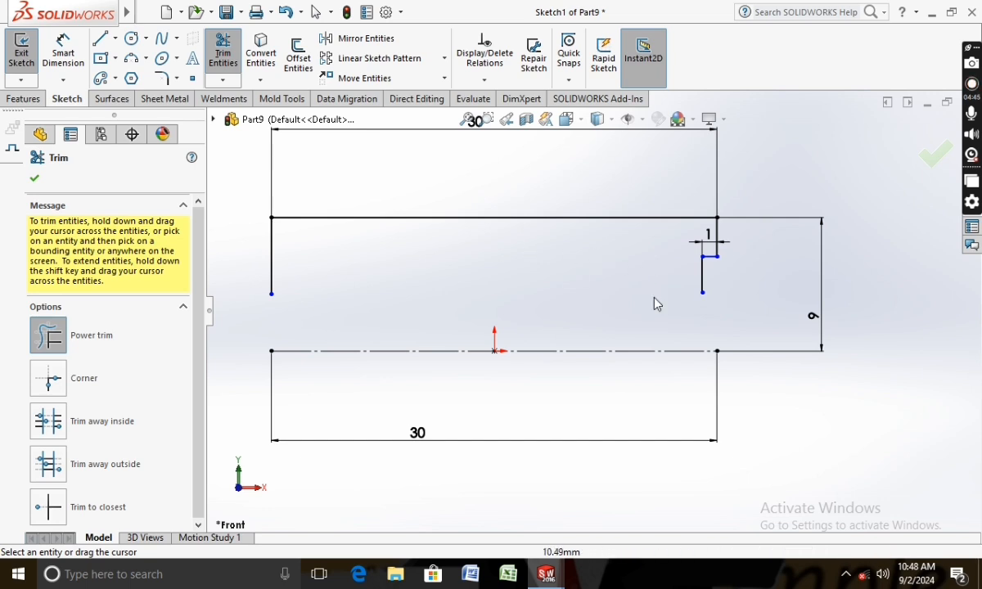
click(63, 51)
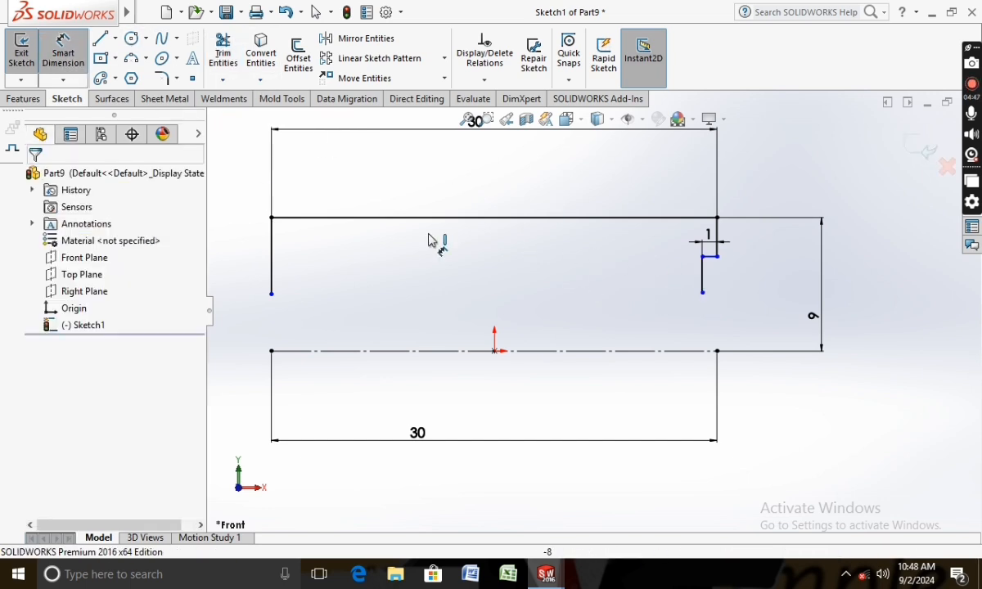
click(704, 288)
click(735, 284)
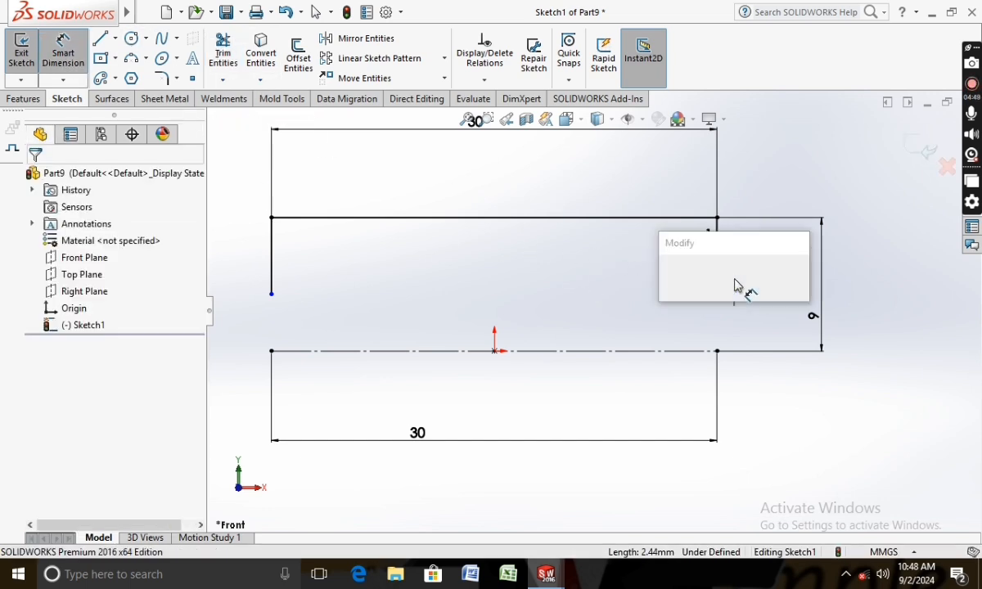
text(1)
key(Return)
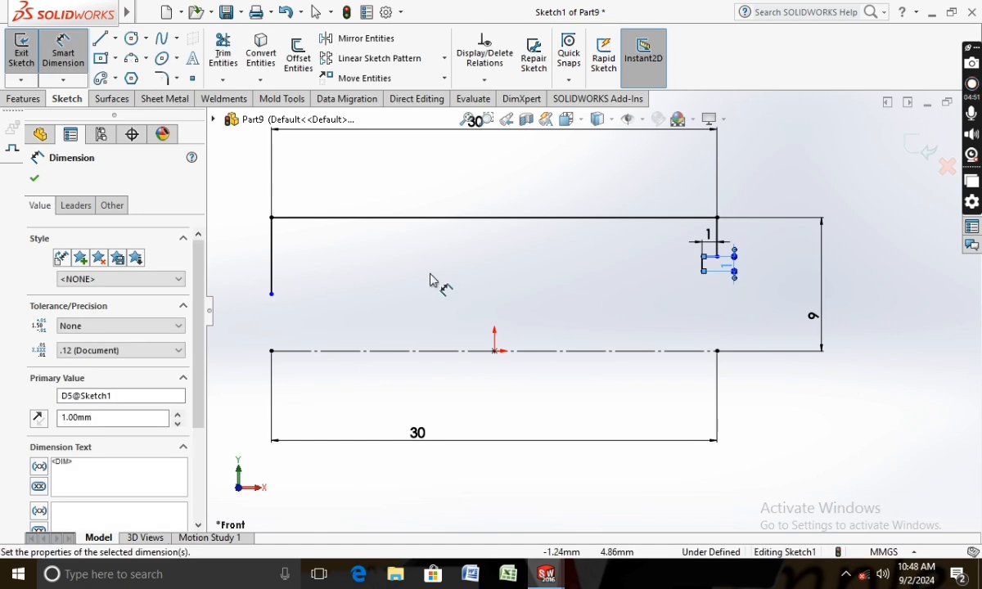
Dimension the distance from the centerline to the lower end of the short vertical step line as 7 mm
scroll(559, 285, up, 3)
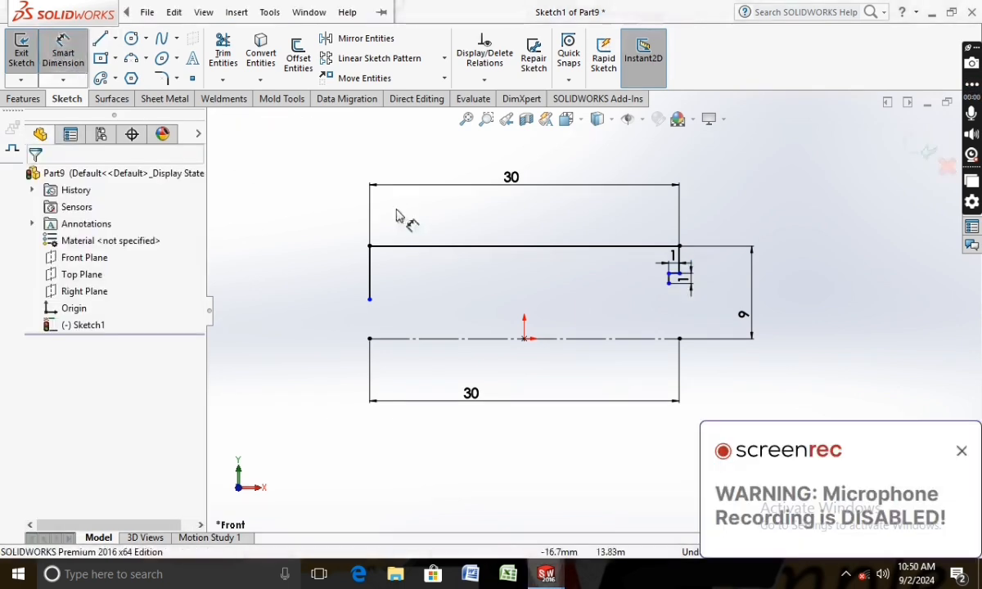
click(657, 338)
click(669, 280)
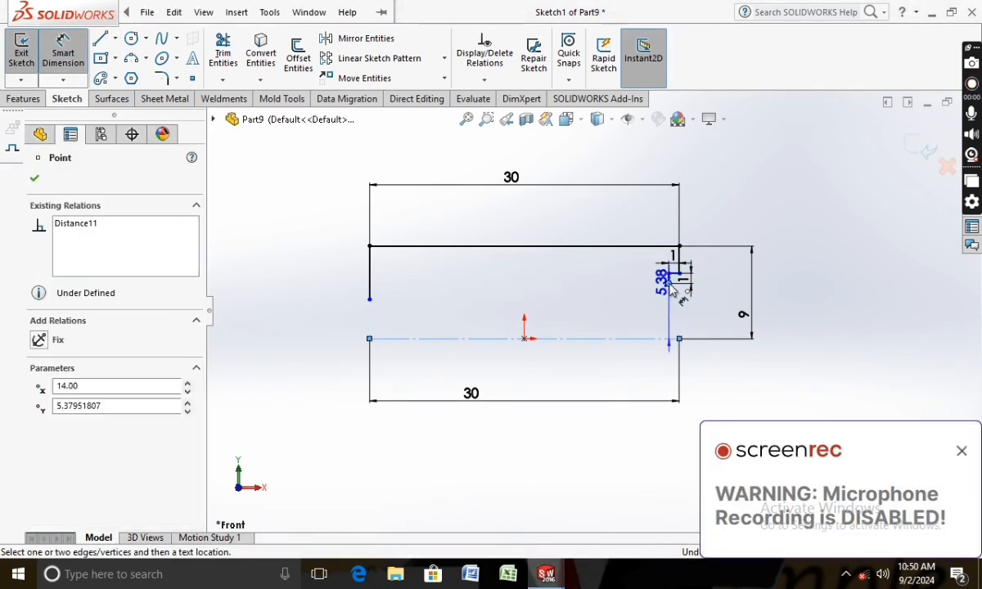
click(676, 309)
text(7)
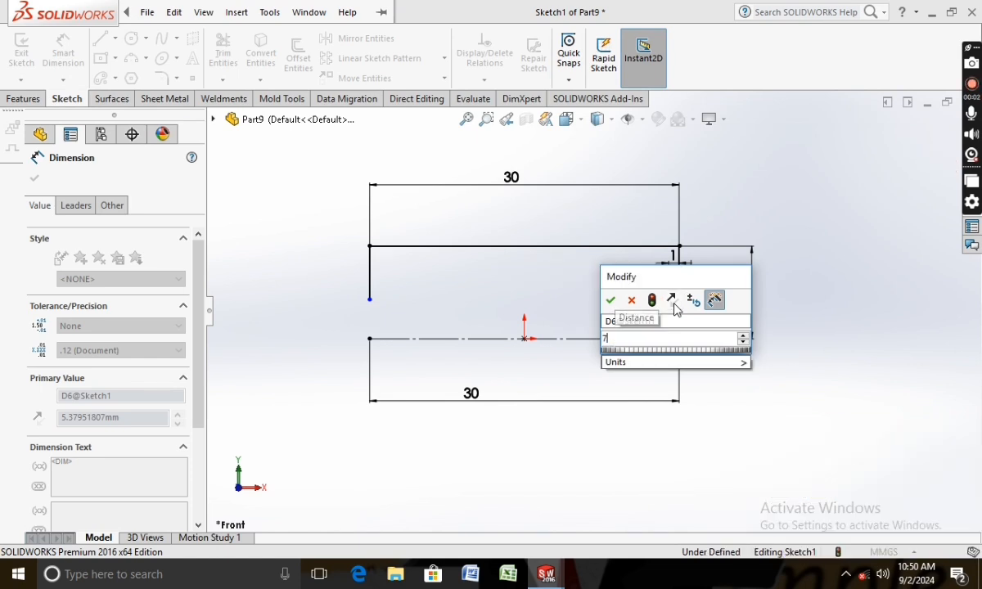
key(Return)
scroll(684, 284, down, 2)
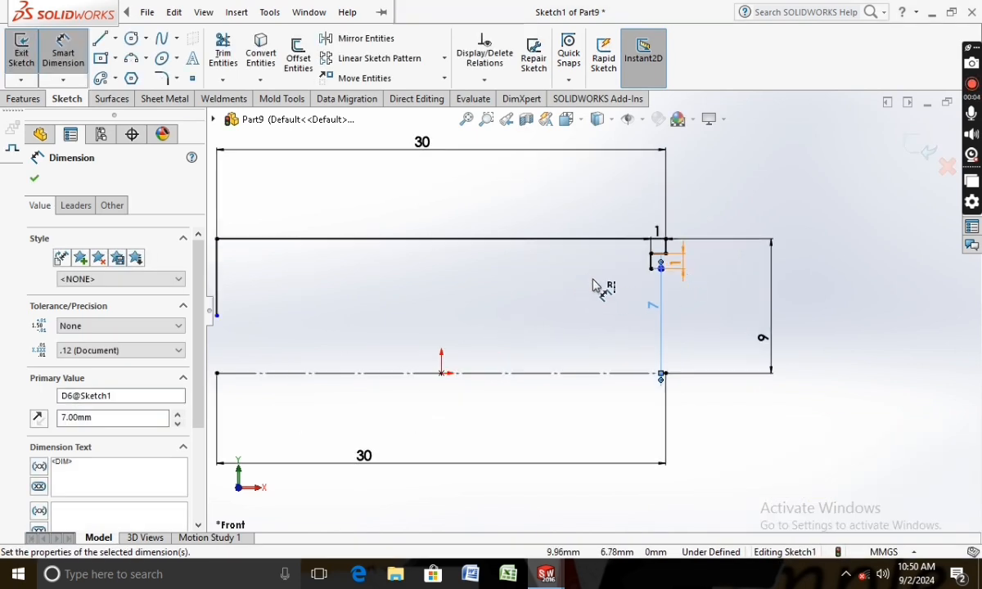
Dimension the distance between the centerline's left endpoint and the lower end of the left vertical line as 6 mm
scroll(597, 283, up, 2)
scroll(635, 266, down, 2)
scroll(266, 318, up, 4)
scroll(383, 326, down, 2)
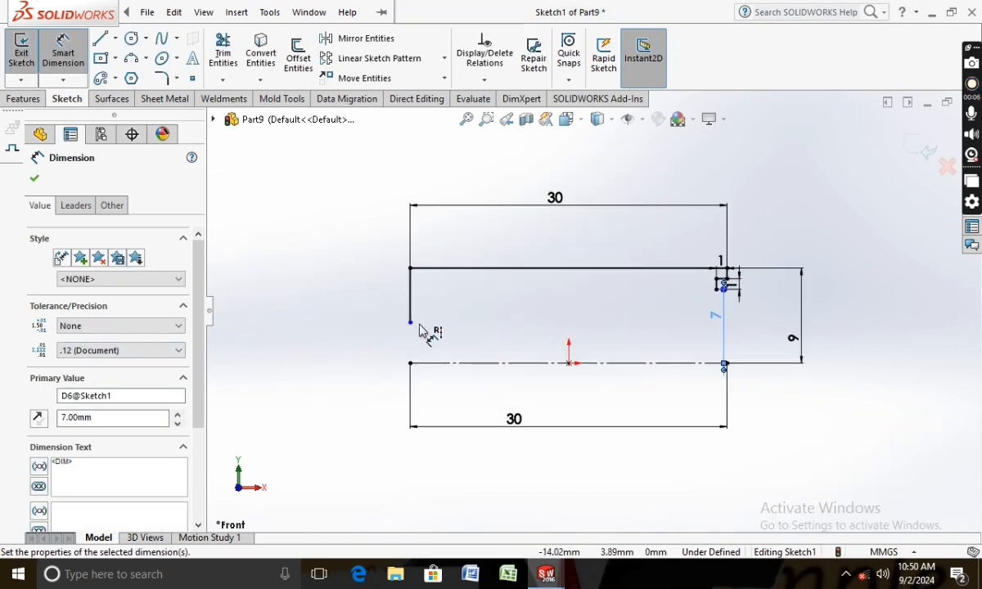
click(410, 363)
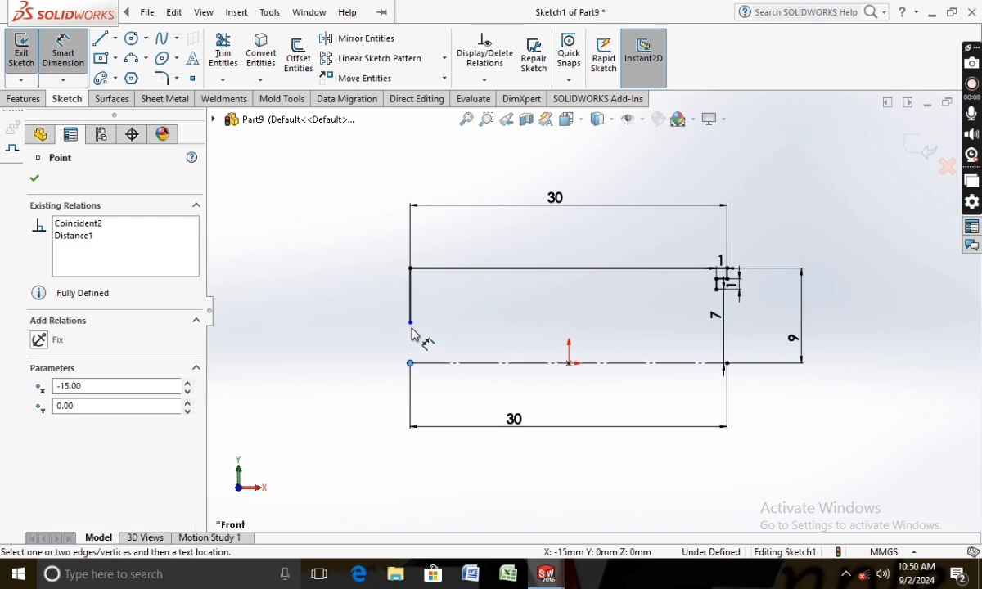
click(410, 323)
click(384, 331)
text(6)
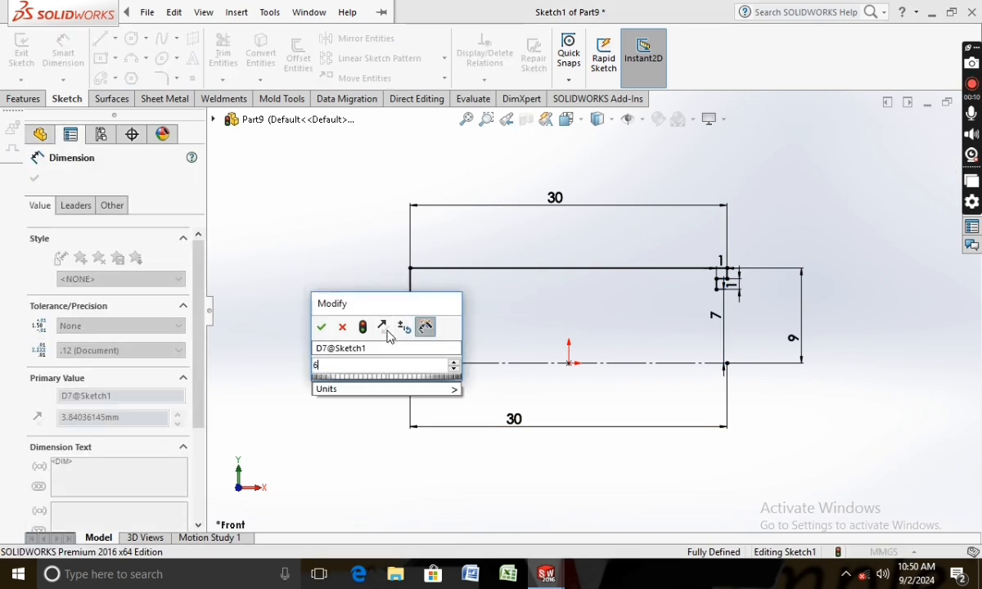
key(Return)
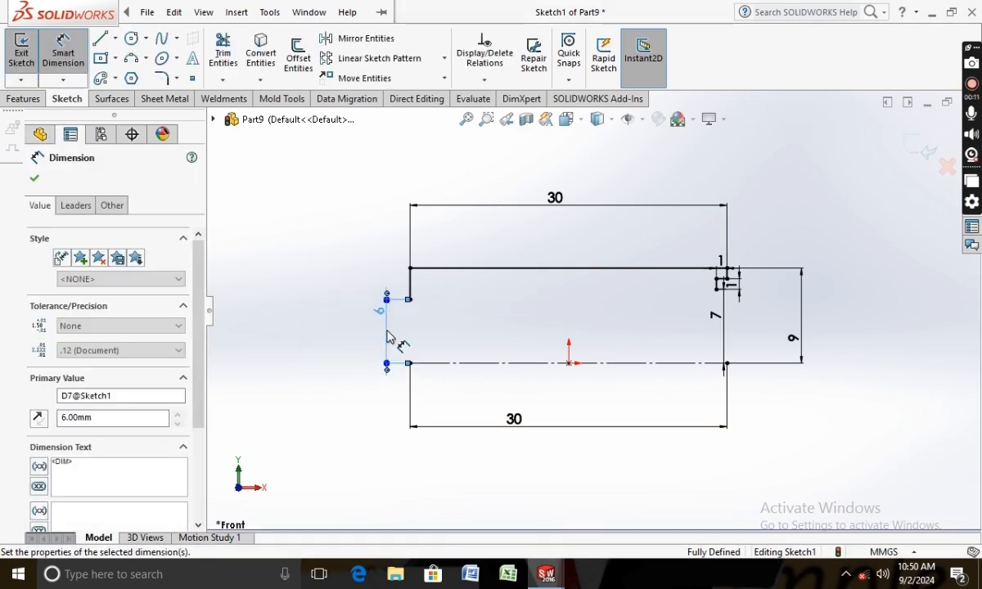
click(36, 179)
Close the profile with a short horizontal line, a short vertical rise and a long horizontal line joining the right step's lower end
click(100, 38)
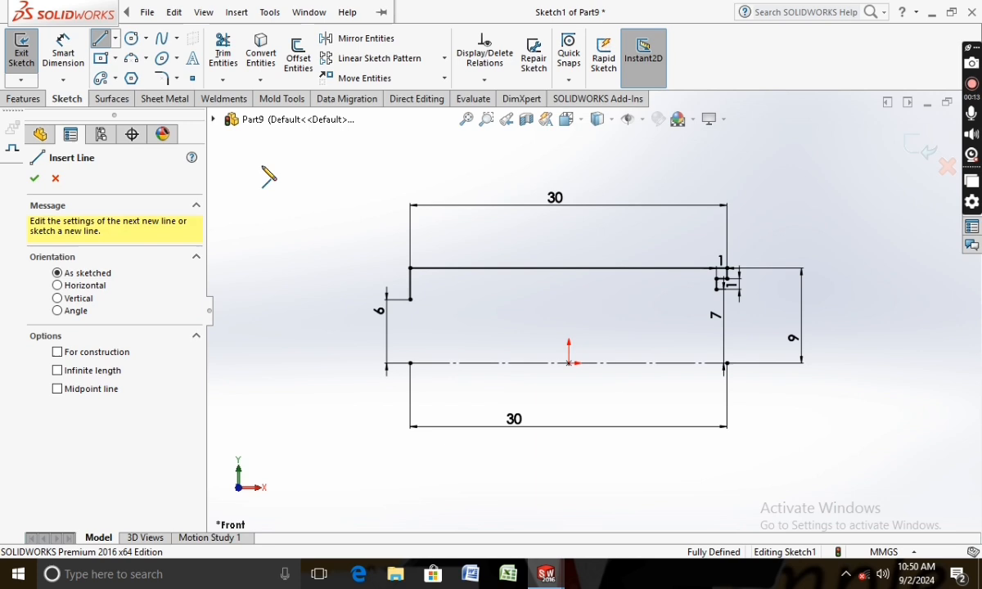
click(410, 299)
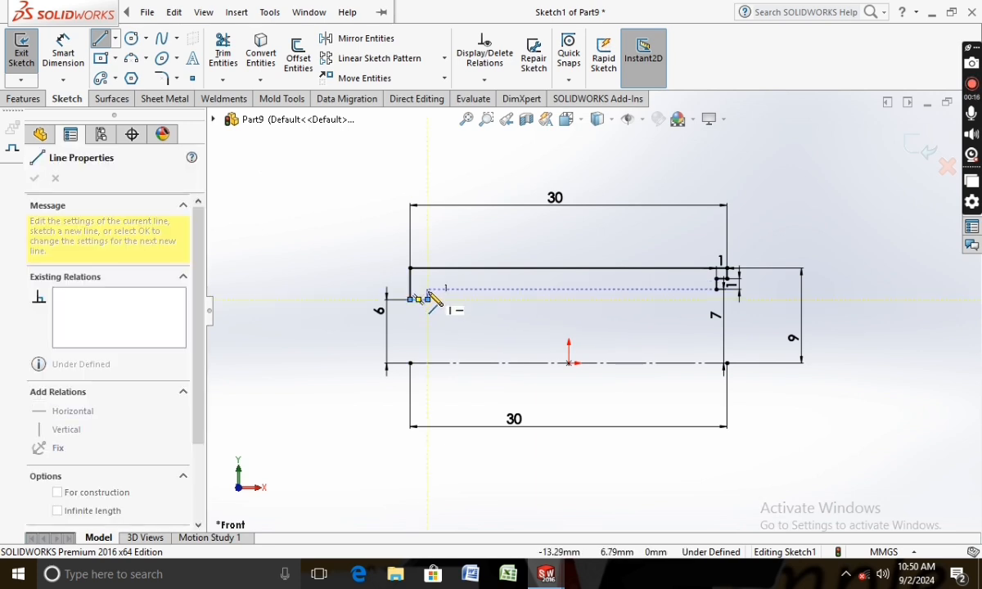
click(716, 290)
key(Escape)
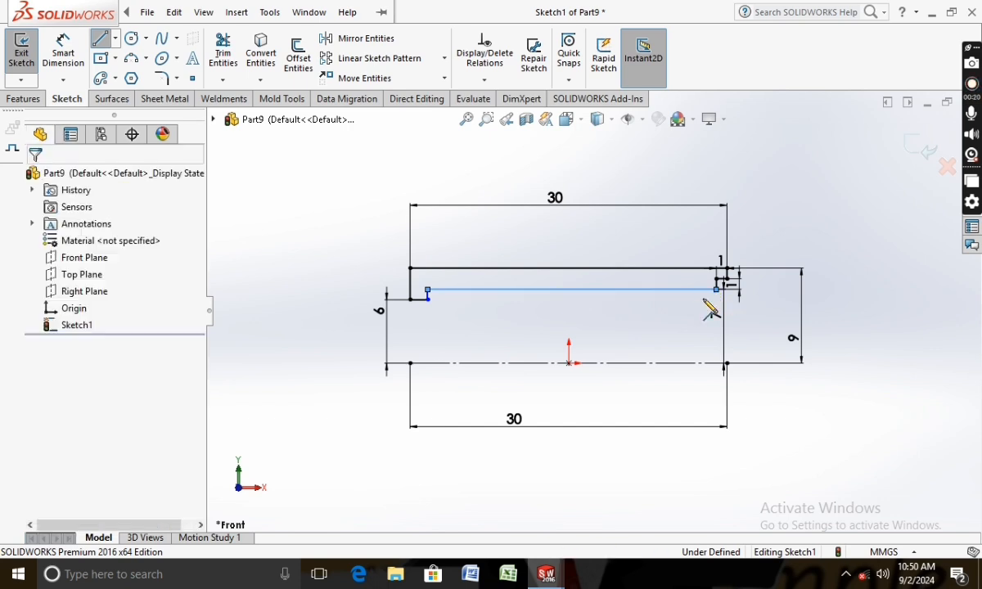
Set the length of the short horizontal line at the profile's lower left to 1 mm
click(69, 62)
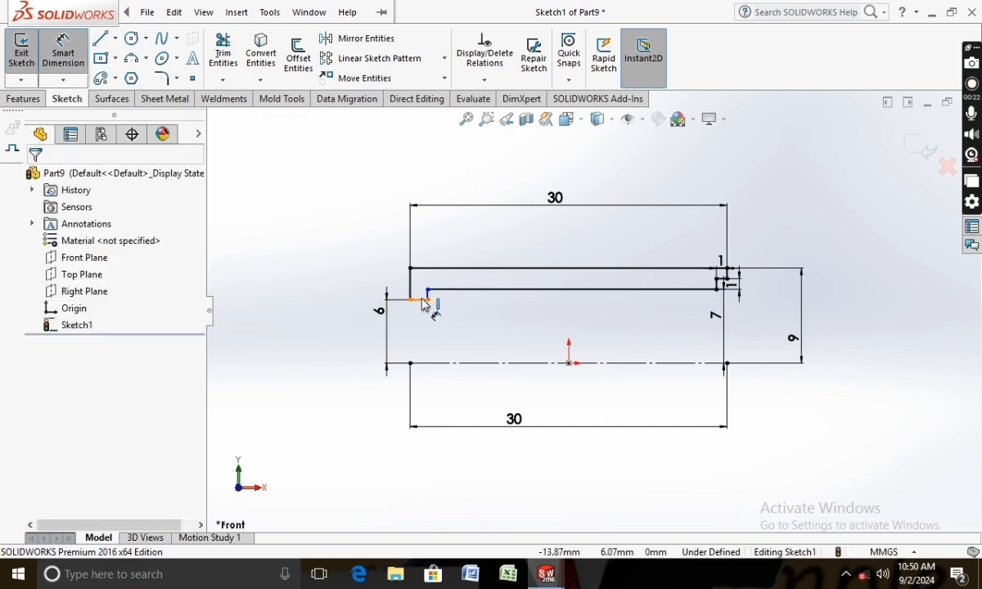
click(417, 300)
click(425, 326)
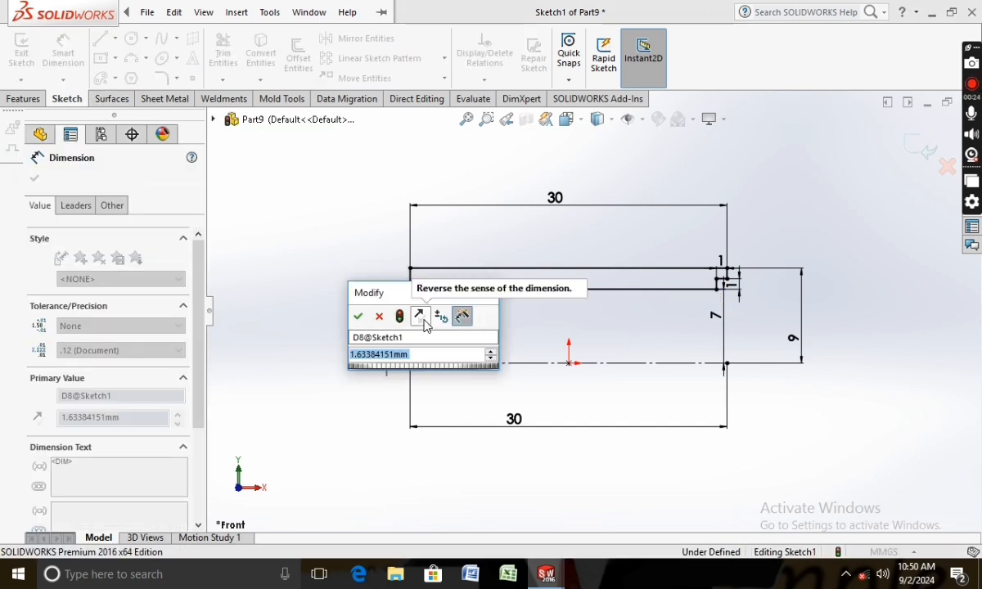
text(1)
key(Return)
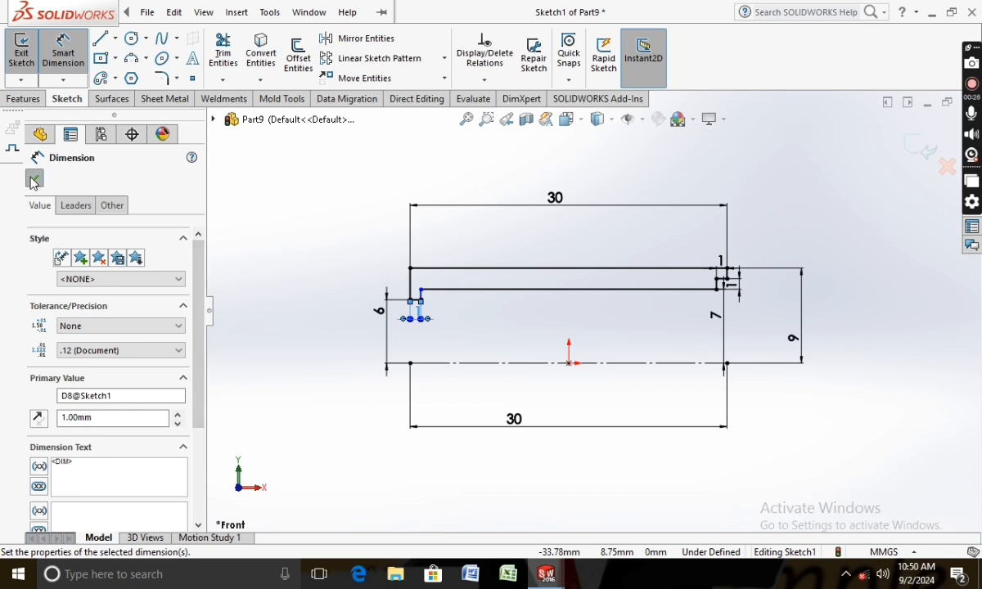
click(34, 181)
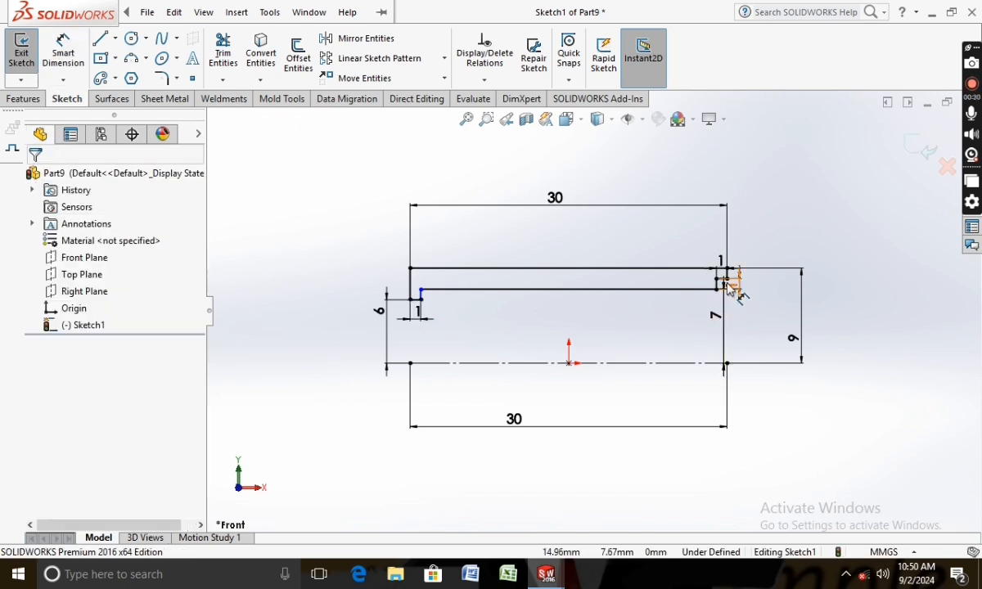
Revolve the closed profile 360 degrees about the centerline
click(30, 102)
click(75, 53)
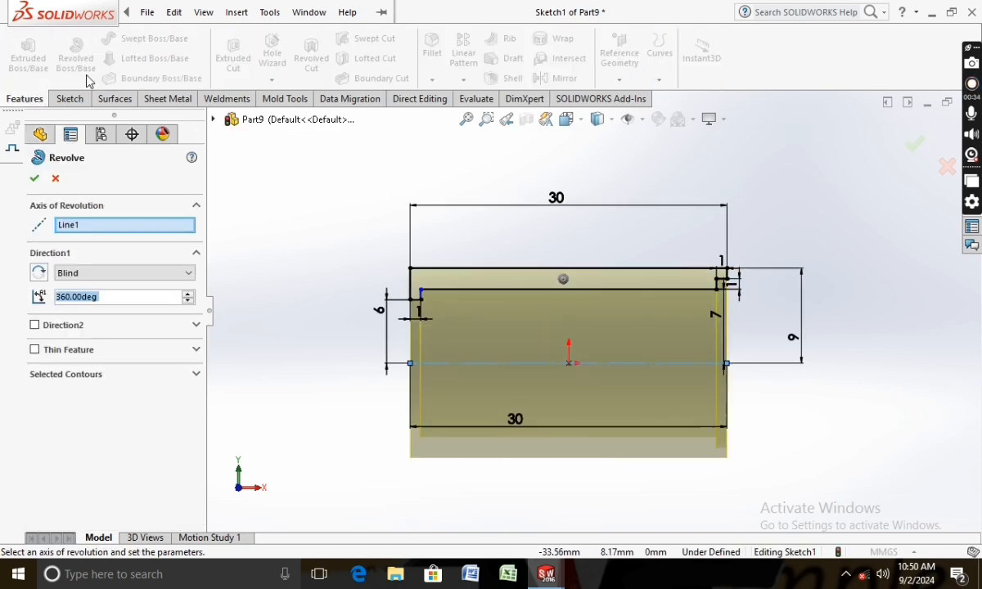
click(36, 178)
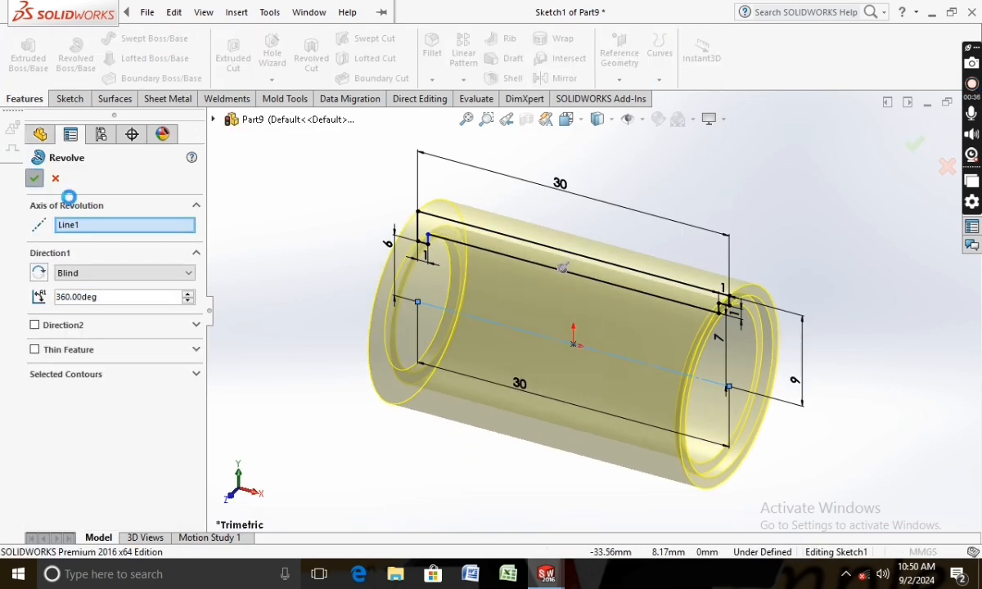
Start a sketch on the cylinder's outermost ring-shaped end face on the stepped side and draw an origin-centered circle about 21 mm in diameter
scroll(697, 321, down, 3)
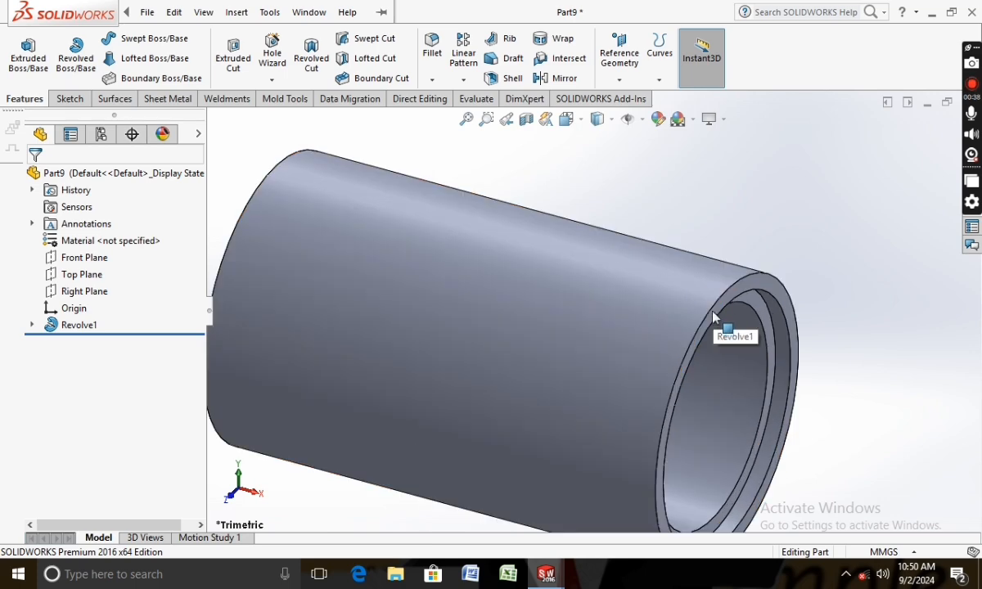
right_click(719, 329)
click(805, 145)
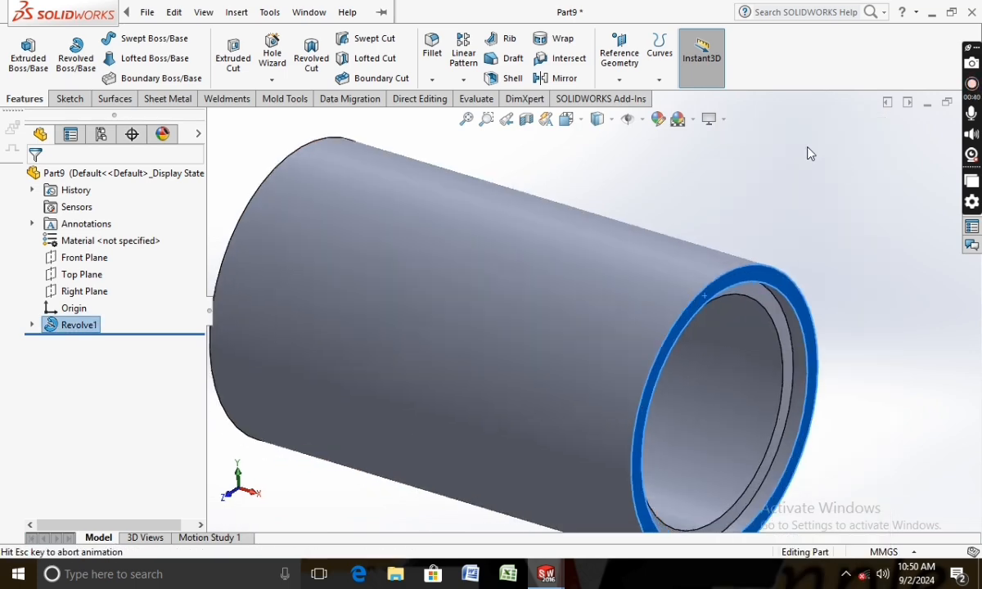
click(73, 99)
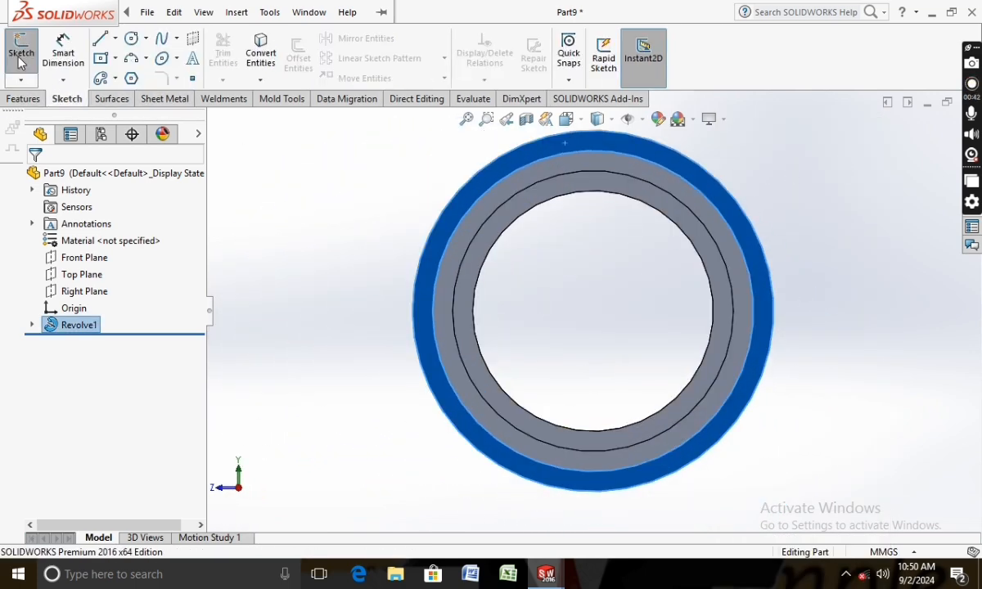
click(21, 54)
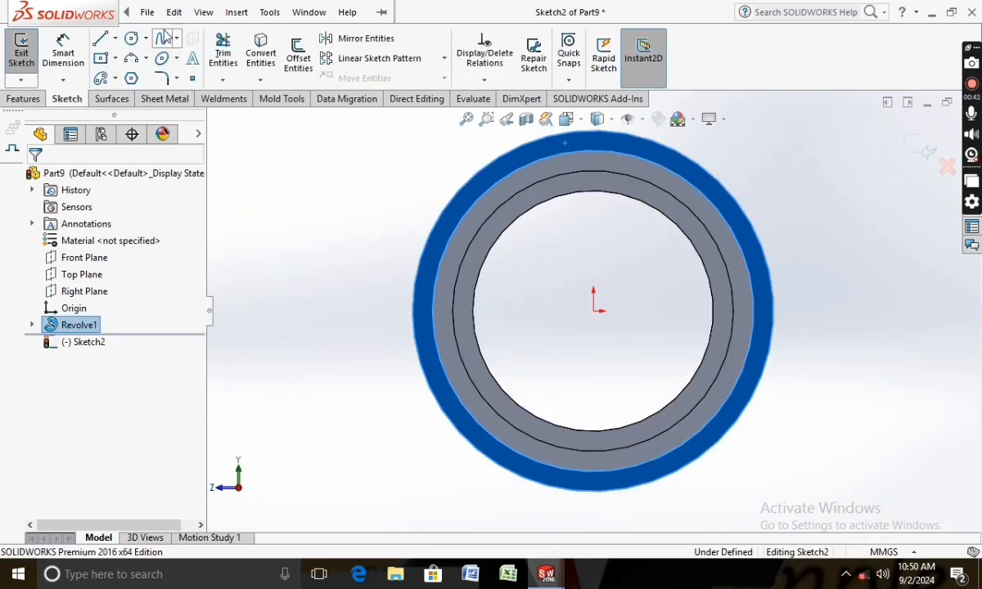
click(595, 311)
click(797, 253)
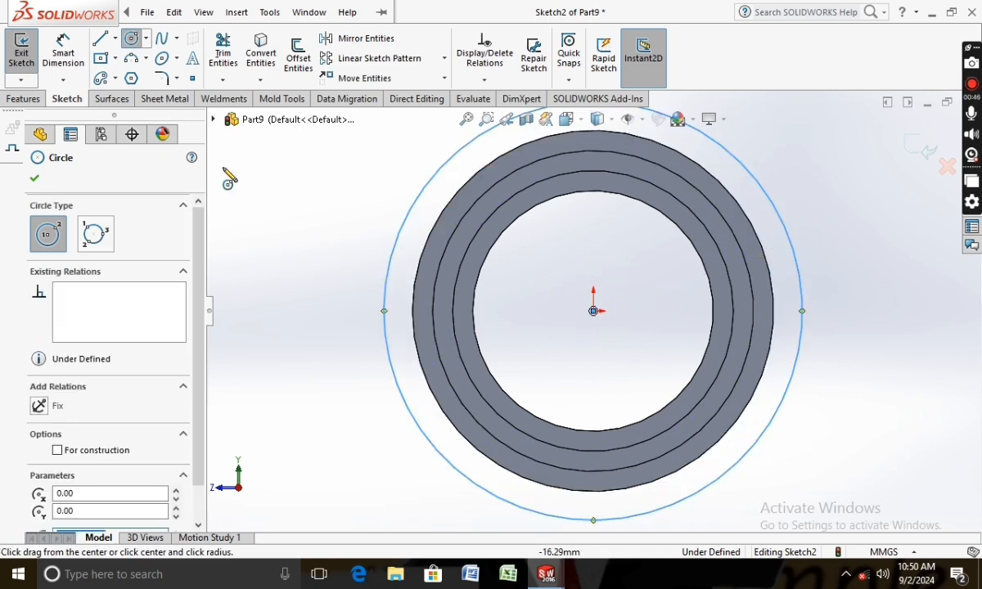
Set the circle's diameter to 20 mm
click(63, 54)
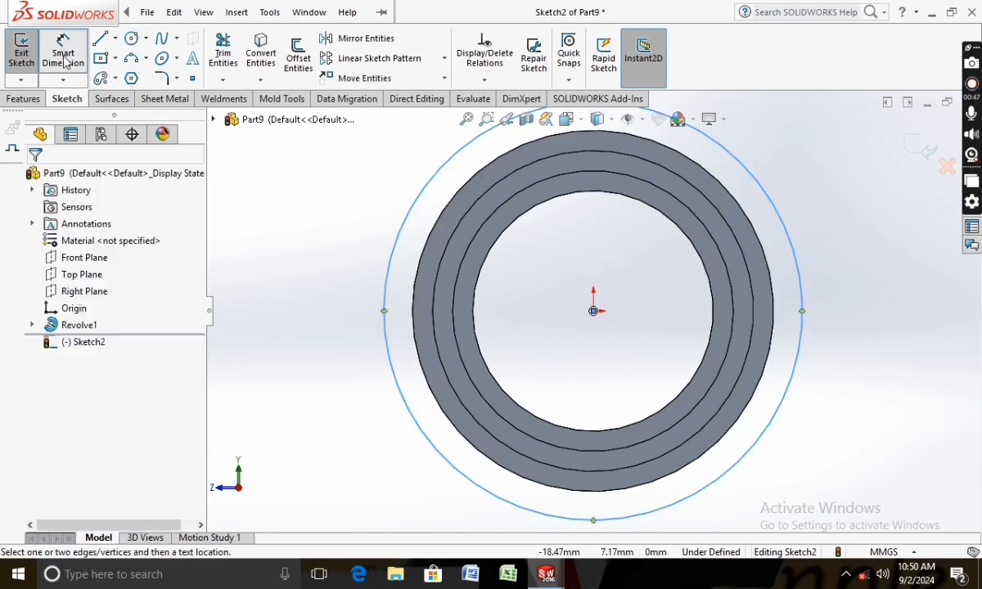
click(385, 335)
click(368, 335)
text(20)
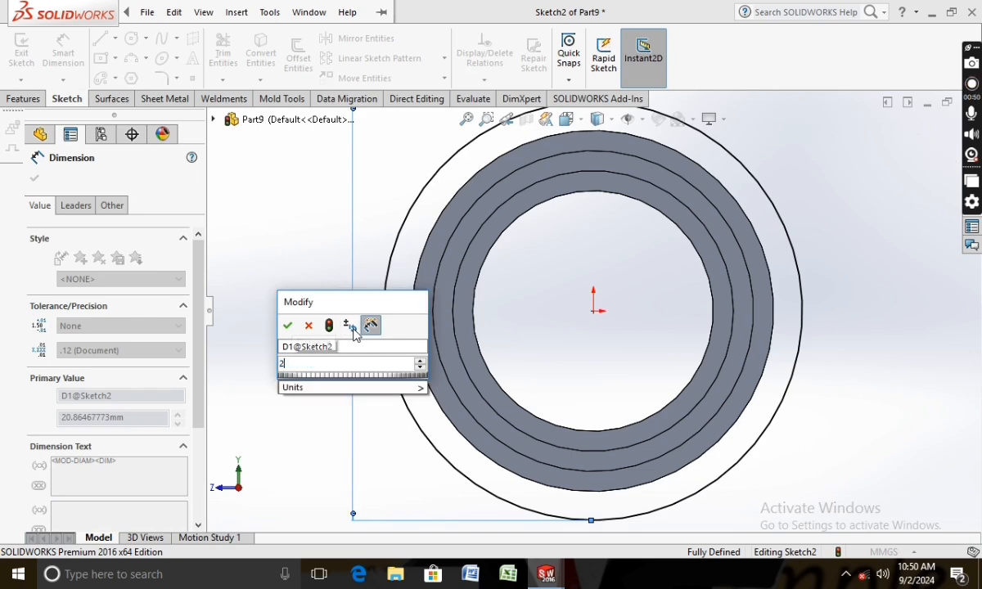
key(Return)
Convert the cylinder's outer circular edge into a sketch entity inside the 20 mm circle
click(260, 57)
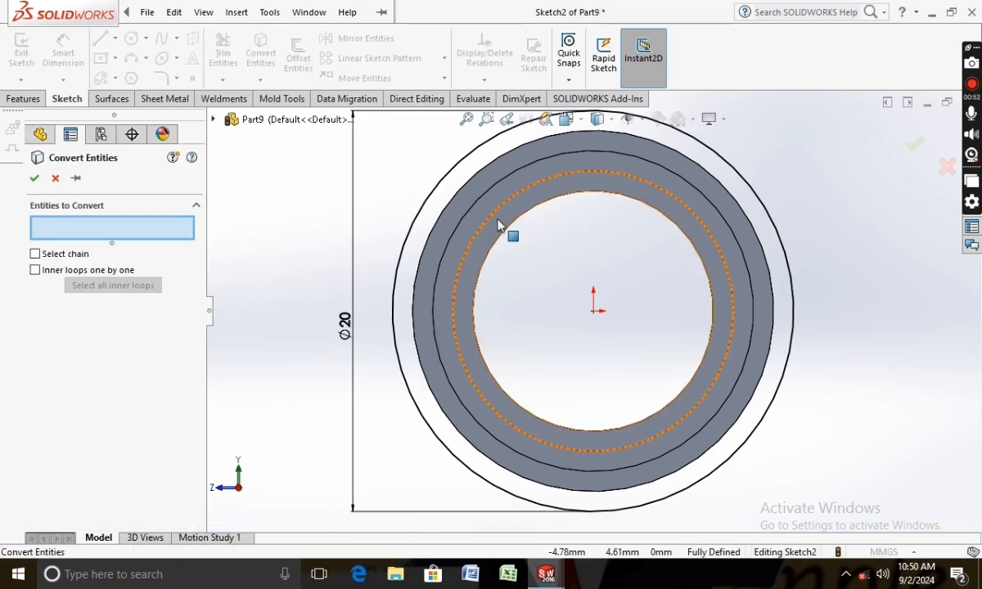
click(449, 226)
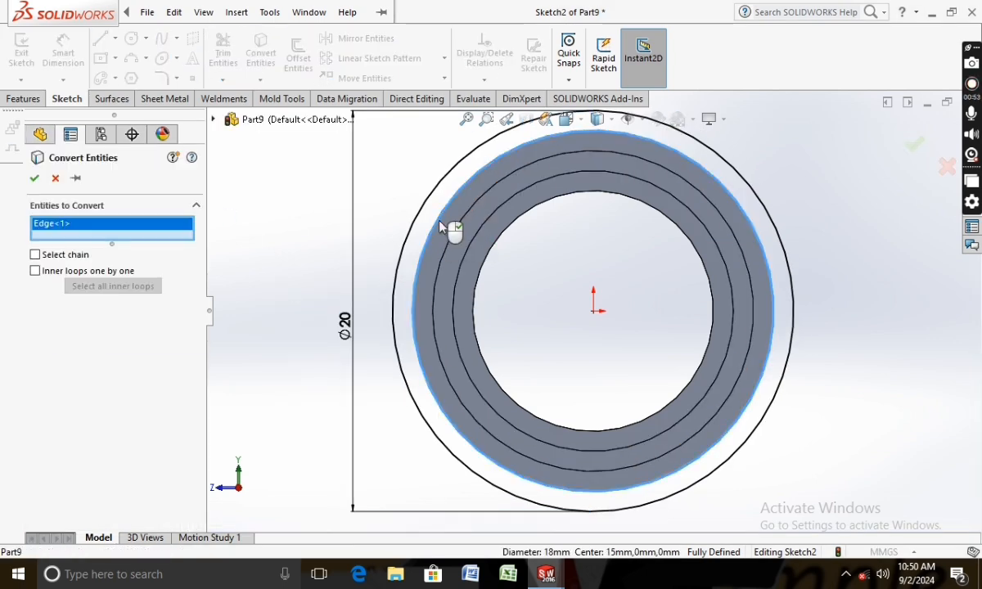
click(33, 178)
Extrude the ring between the two circles 1 mm blind outward from the end face with Merge result enabled
click(23, 98)
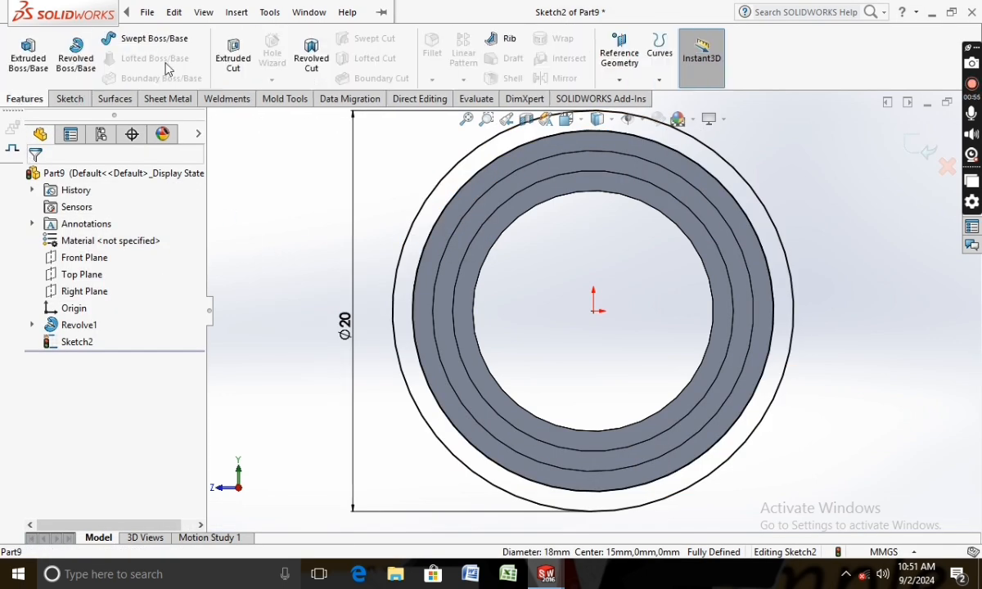
click(30, 70)
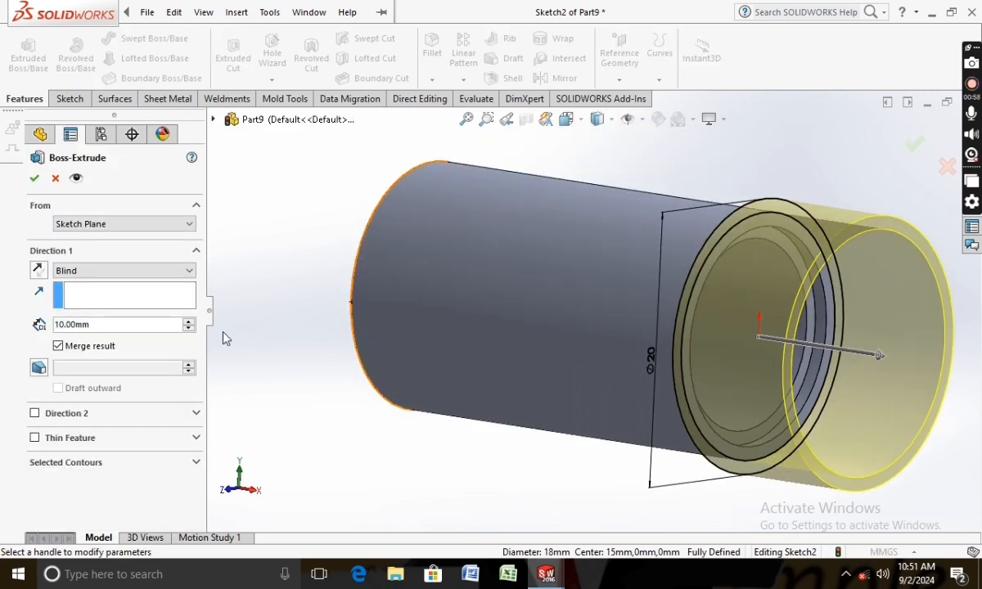
text(1)
key(Return)
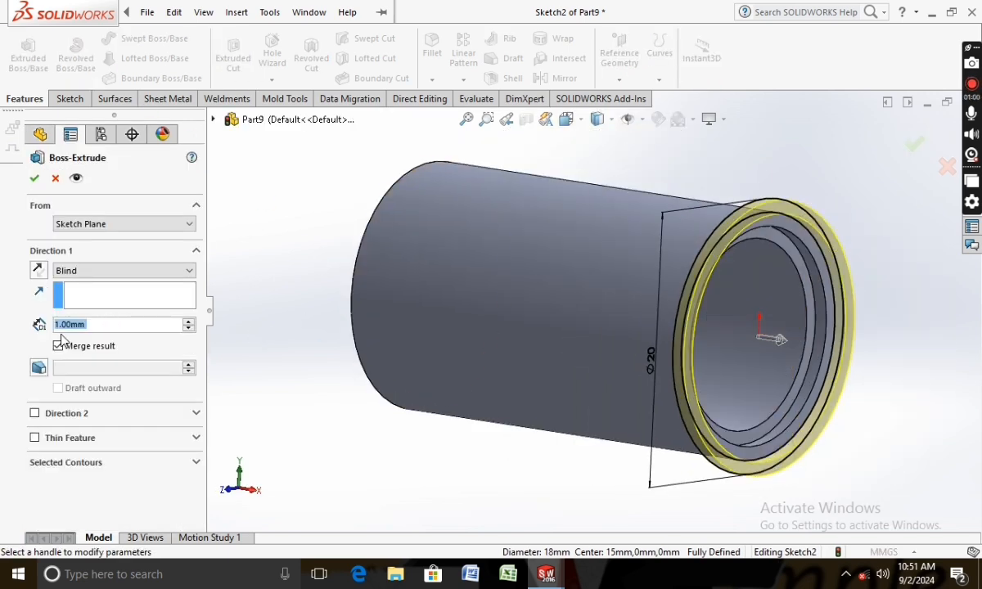
click(35, 178)
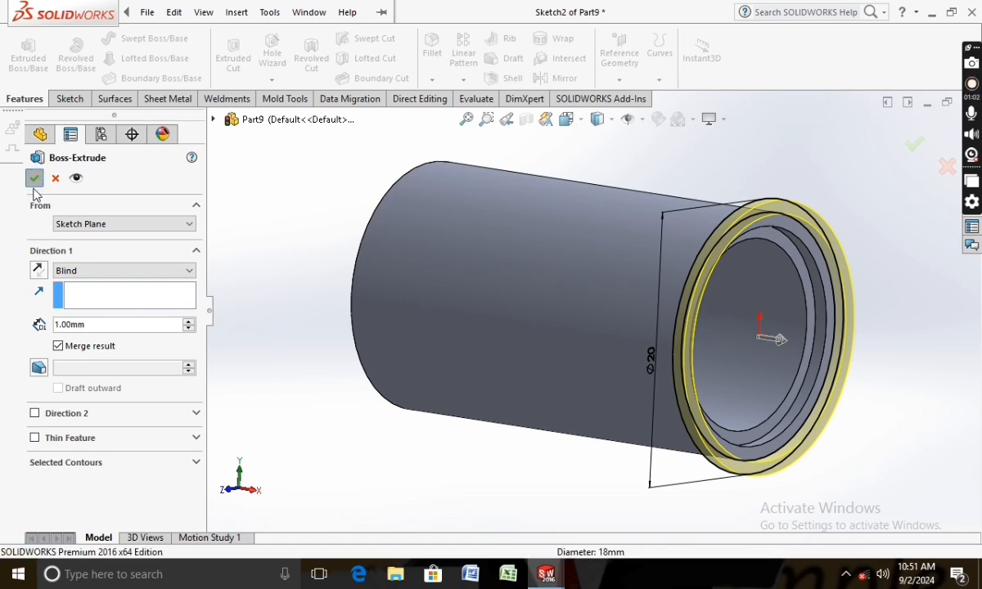
Edit the flange extrusion so its 1 mm depth runs in the reverse direction, back over the tube, with Merge result off
right_click(80, 361)
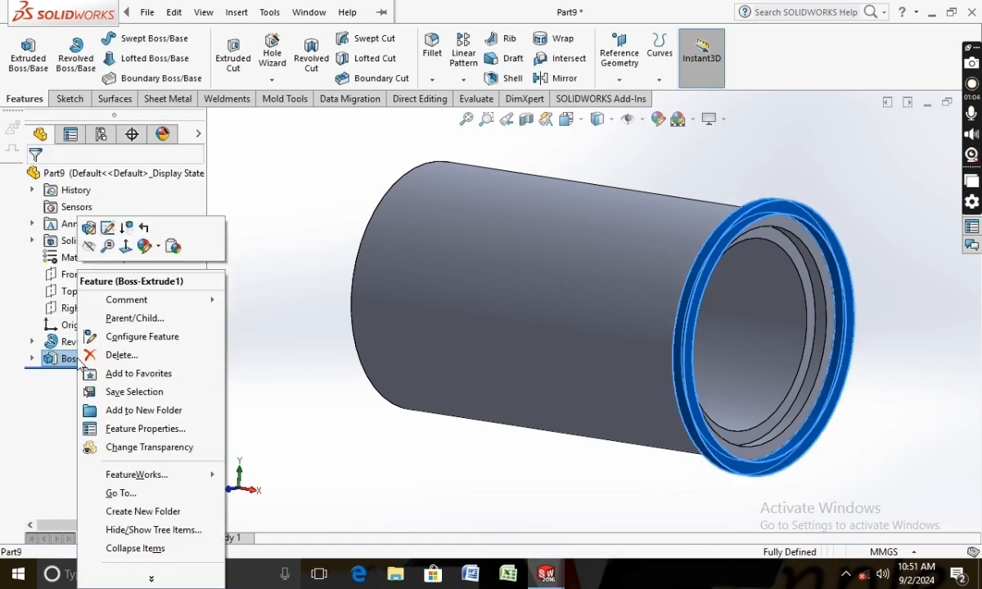
click(89, 227)
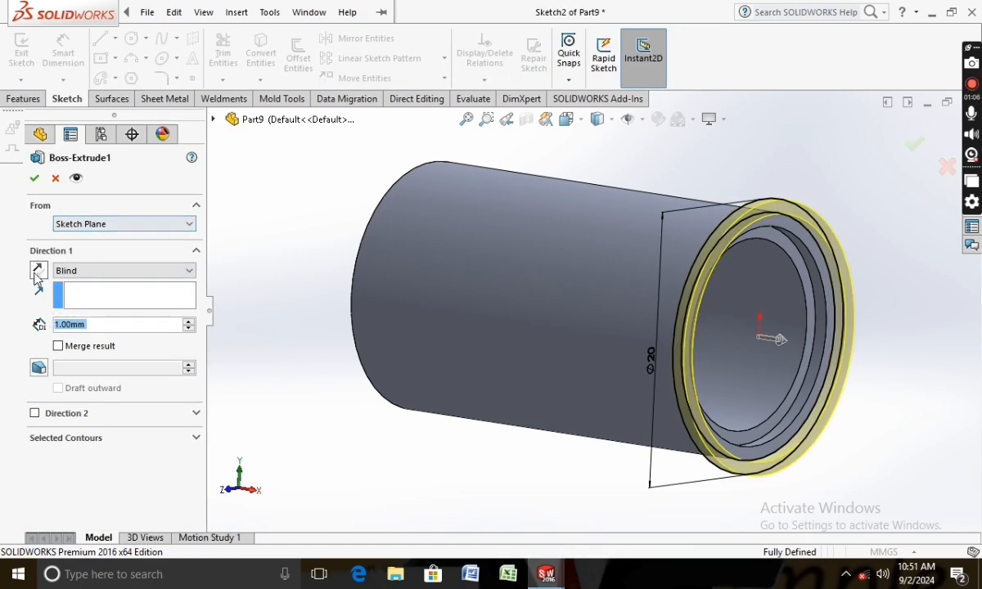
click(35, 178)
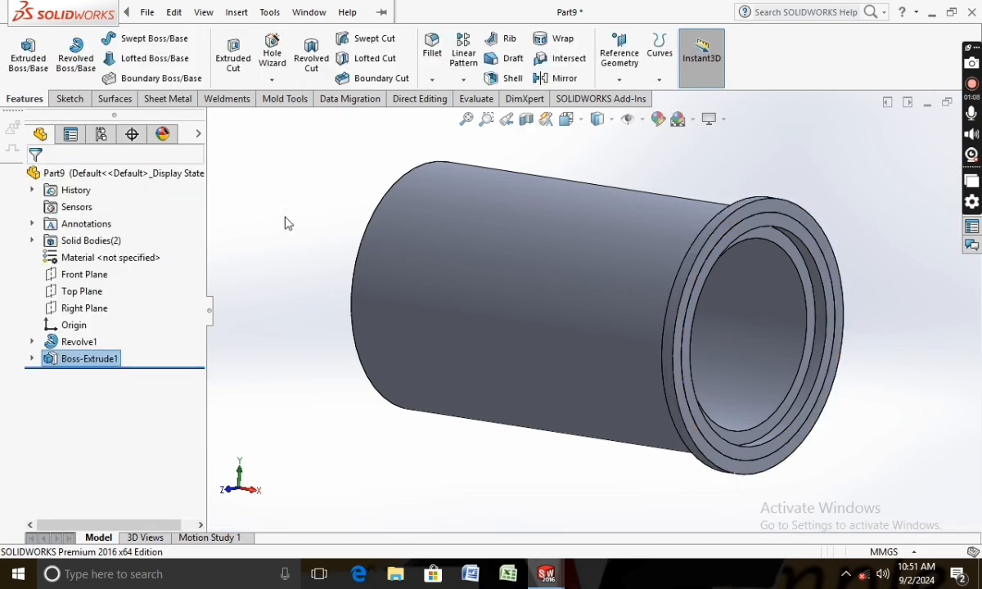
Set the display scene of Part9 to Plain White
middle_drag(287, 243, 362, 244)
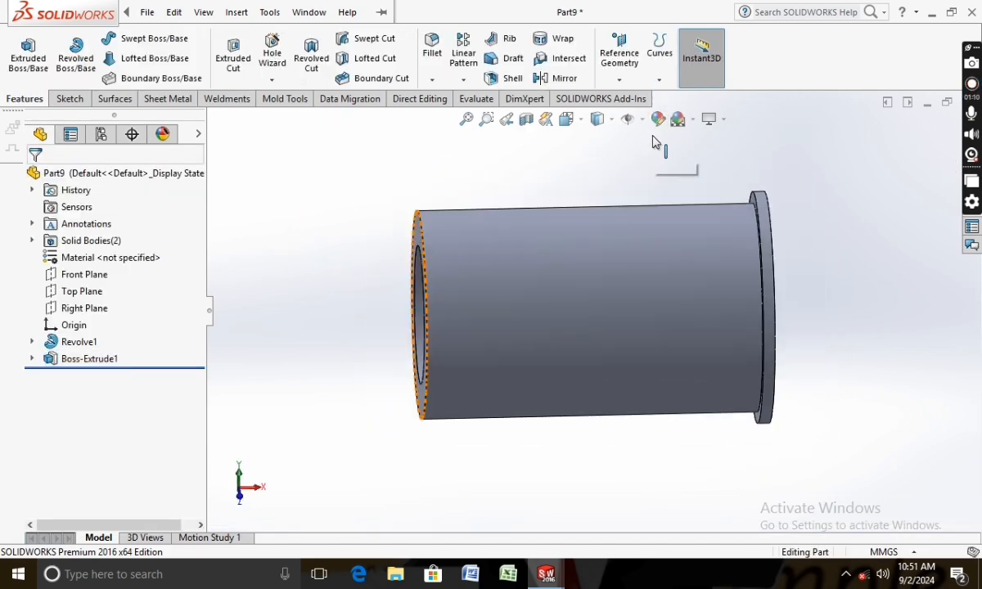
click(711, 119)
click(679, 120)
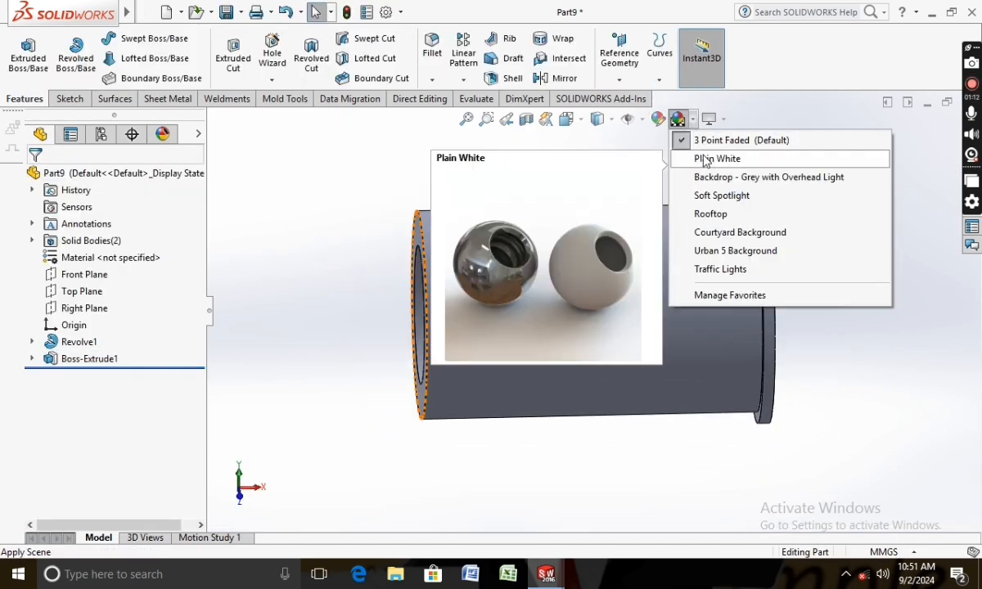
click(700, 158)
Apply the polished brass appearance to the whole of Part9 and save the part as Part9 in the telescope folder
click(659, 120)
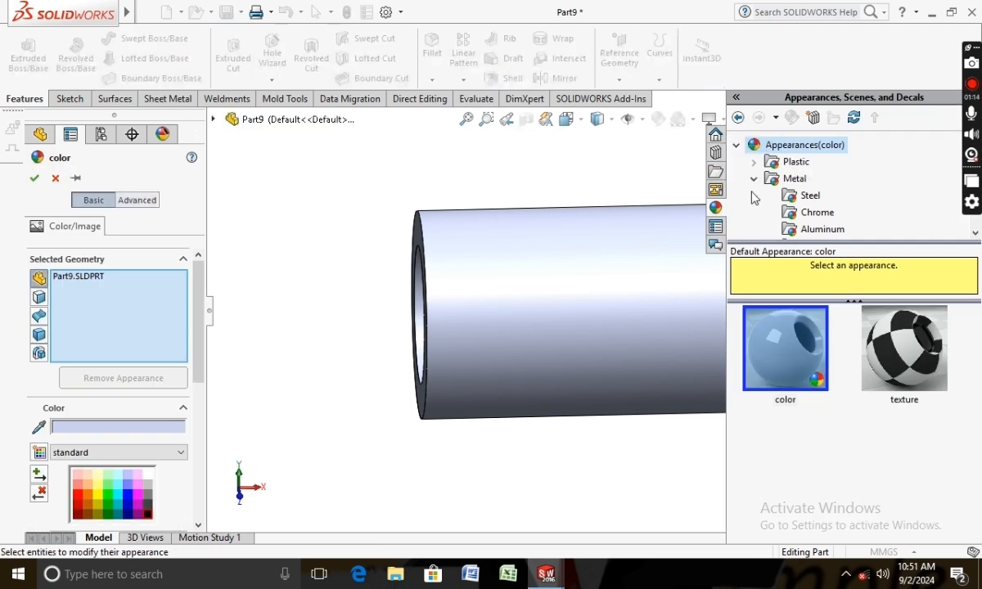
scroll(782, 205, down, 1)
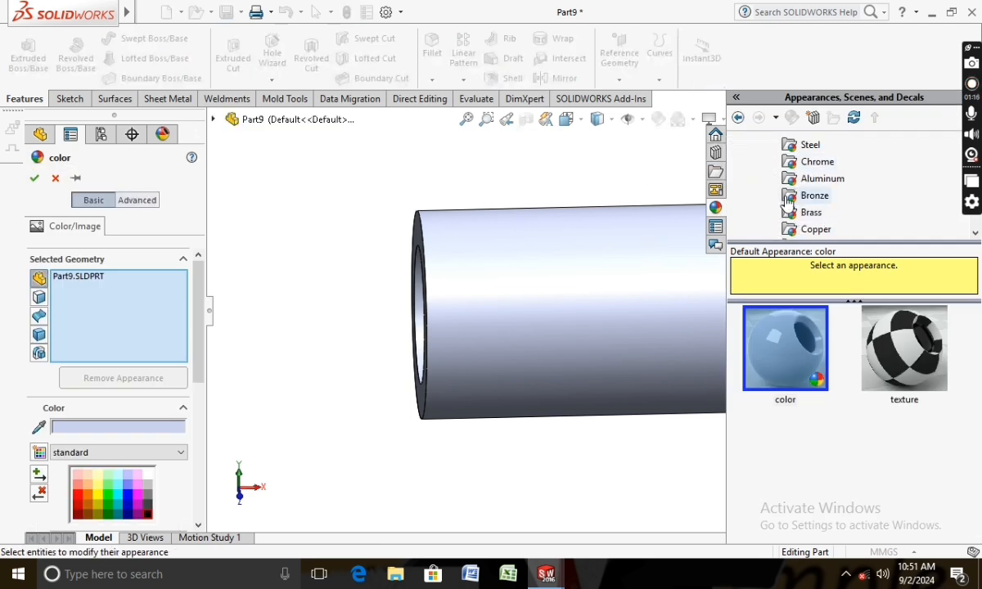
click(791, 212)
click(784, 385)
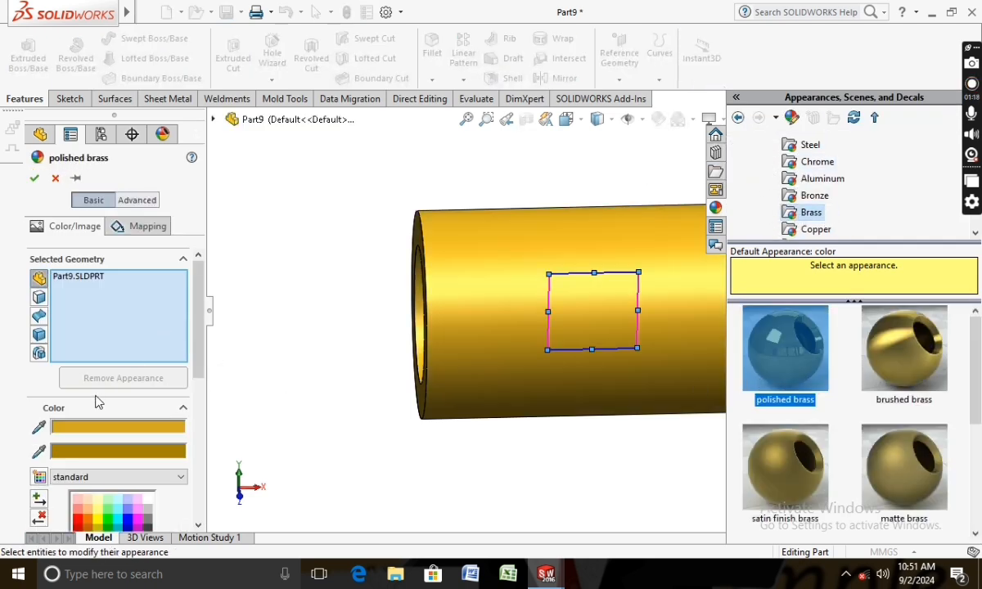
click(36, 180)
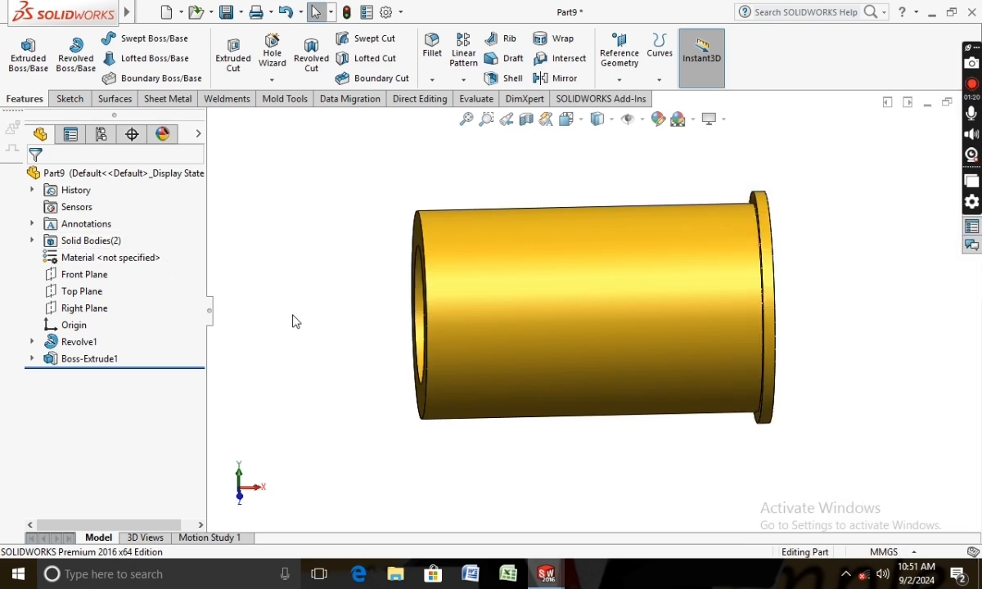
middle_drag(303, 331, 325, 419)
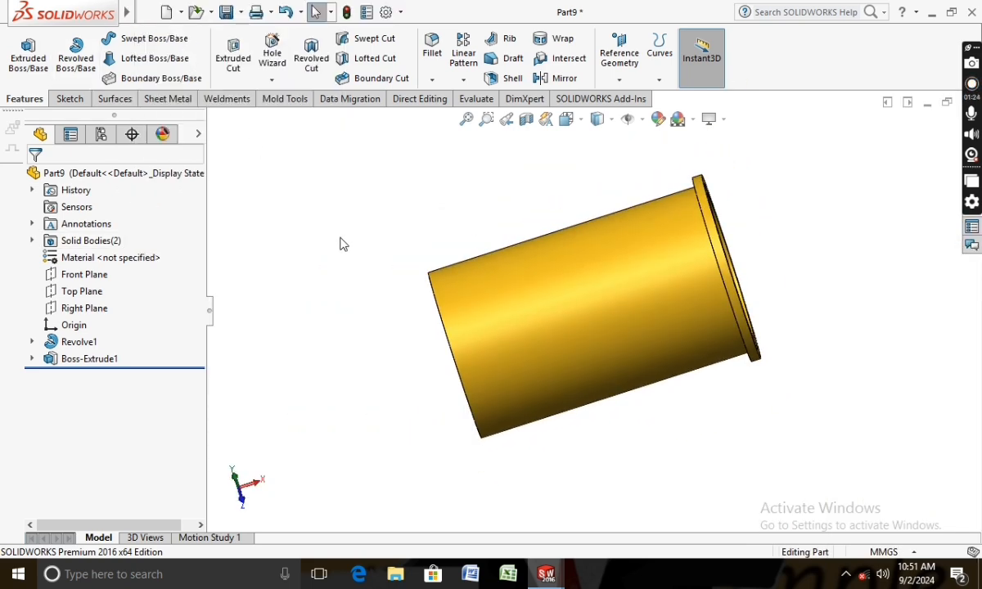
click(226, 15)
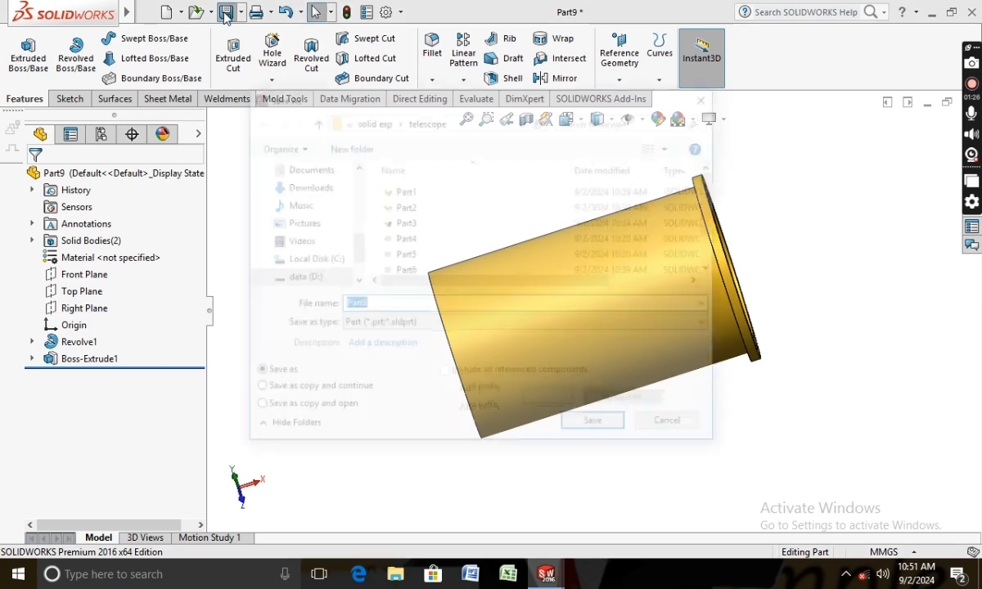
click(588, 427)
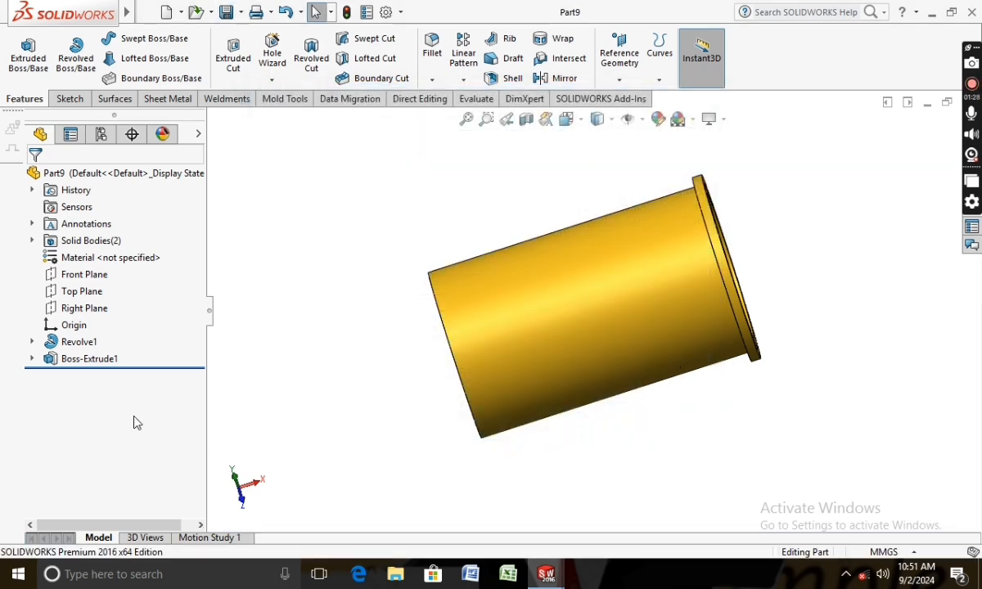
Switch to Part8, give the whole part the polished brass appearance with the Plain White scene, and save it
mouse_move(537, 563)
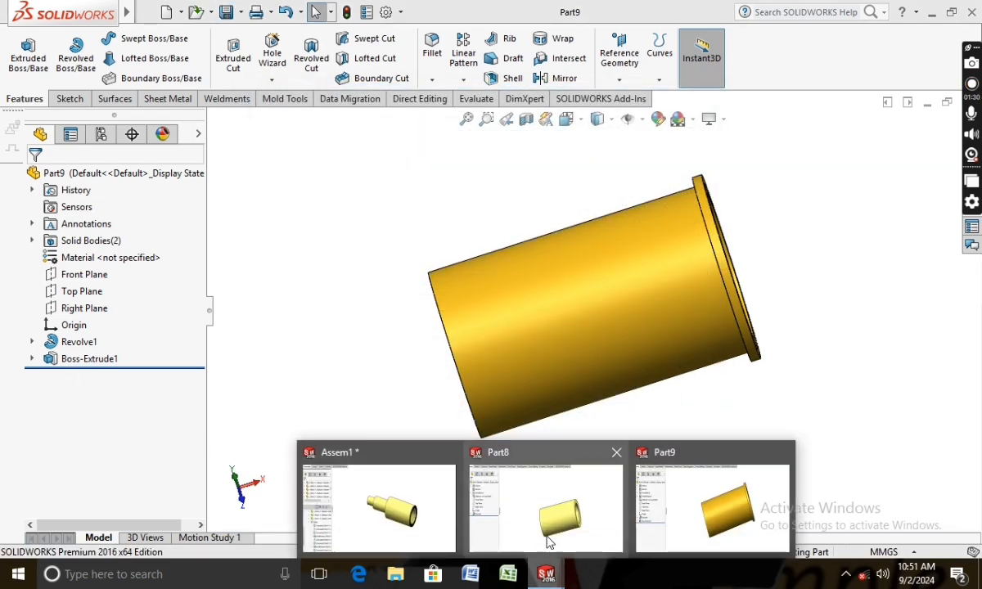
click(550, 536)
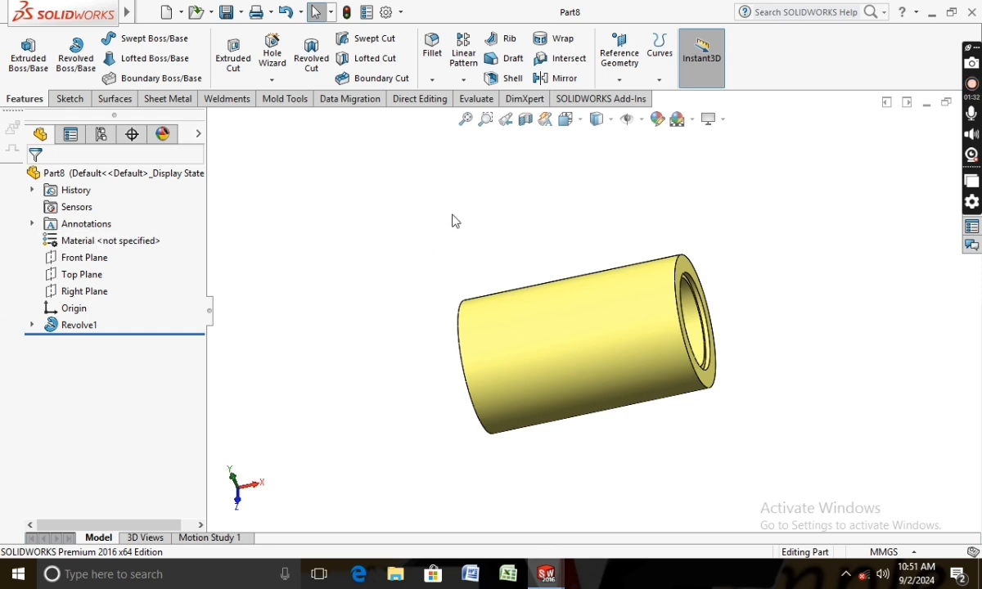
click(657, 118)
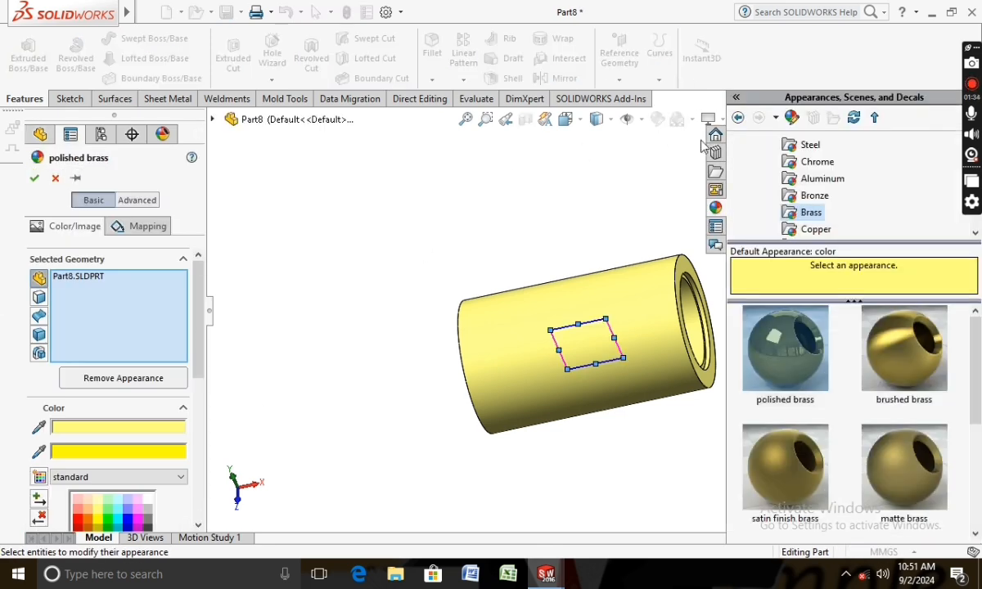
click(806, 335)
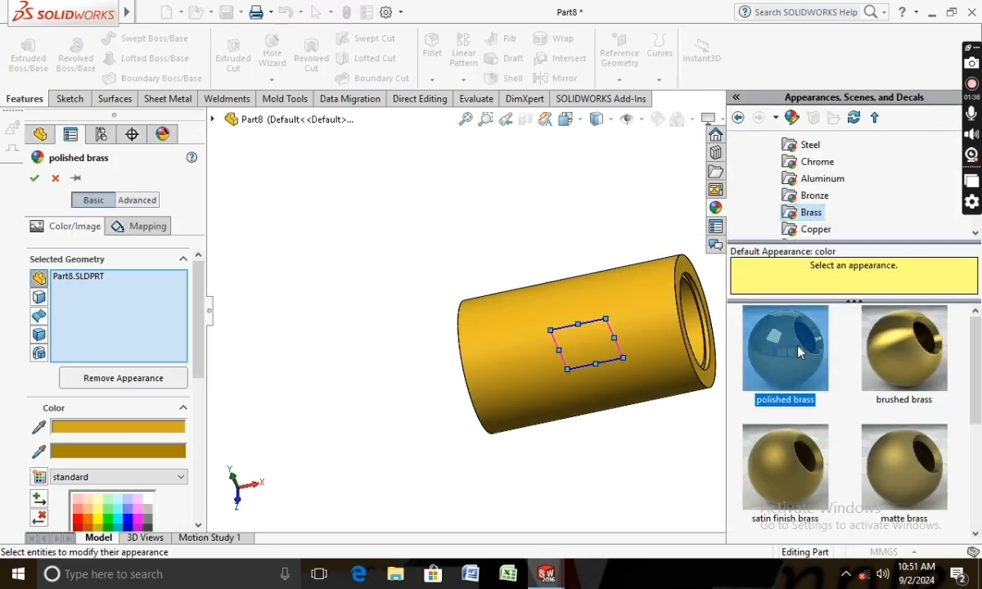
click(34, 178)
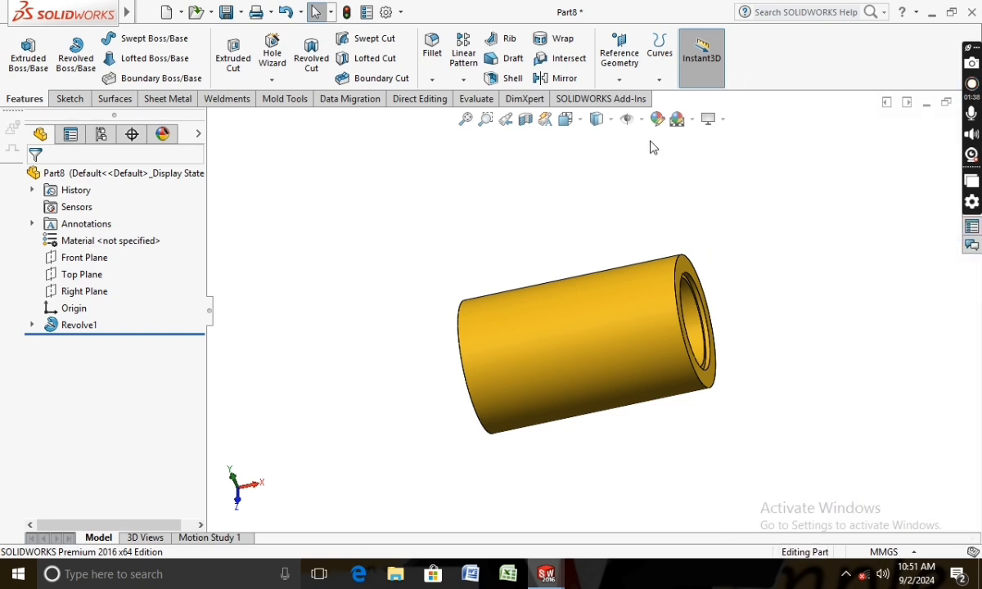
click(691, 120)
click(704, 158)
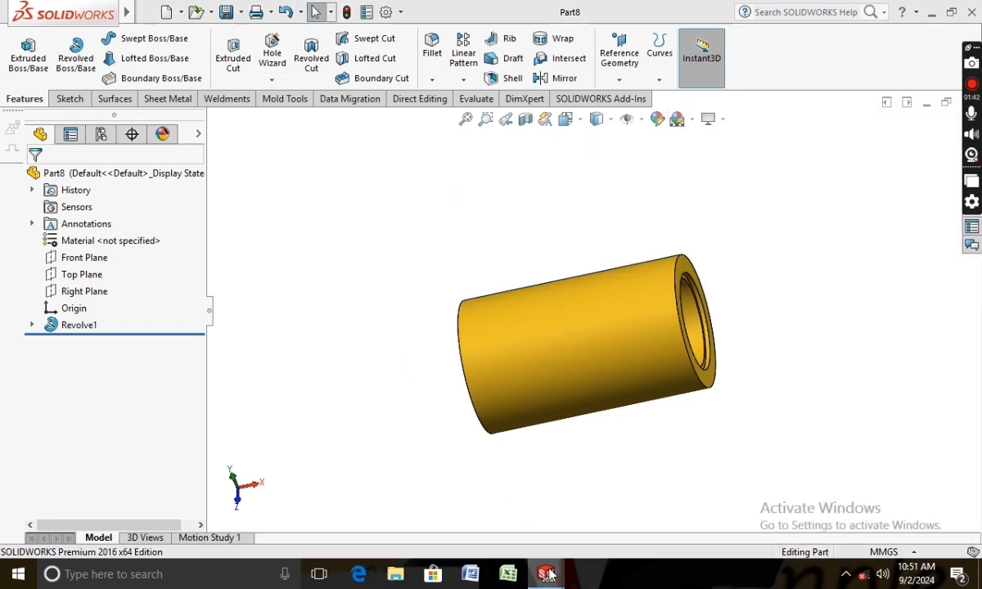
Return to Part9 and create a new part document from there
mouse_move(546, 573)
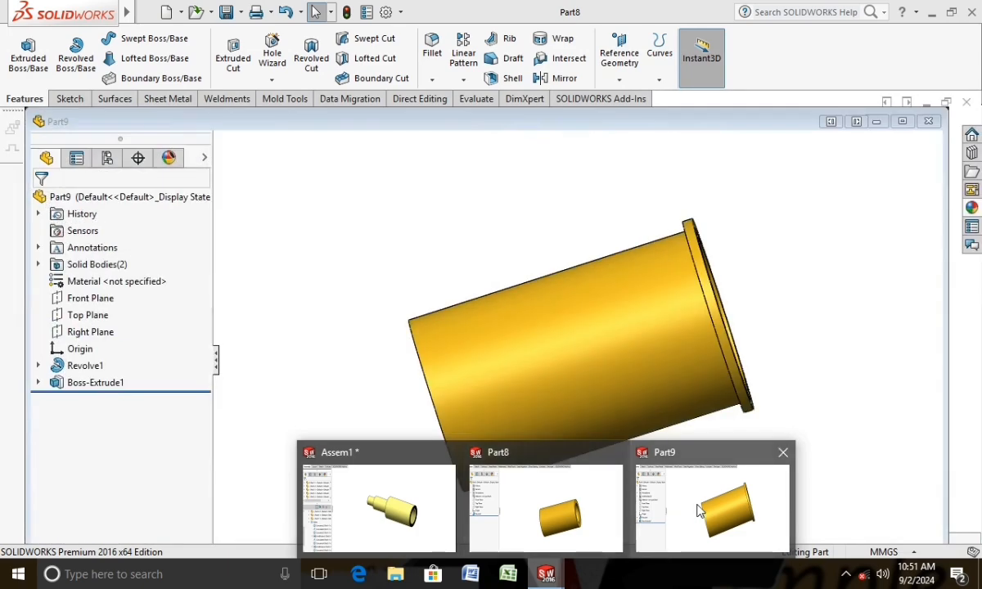
click(700, 509)
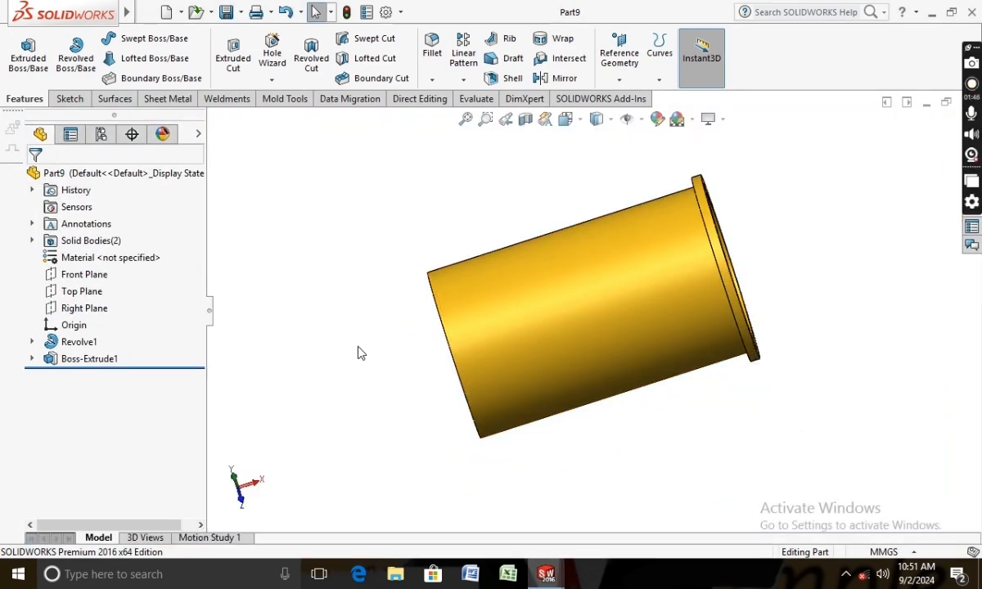
middle_drag(361, 353, 295, 362)
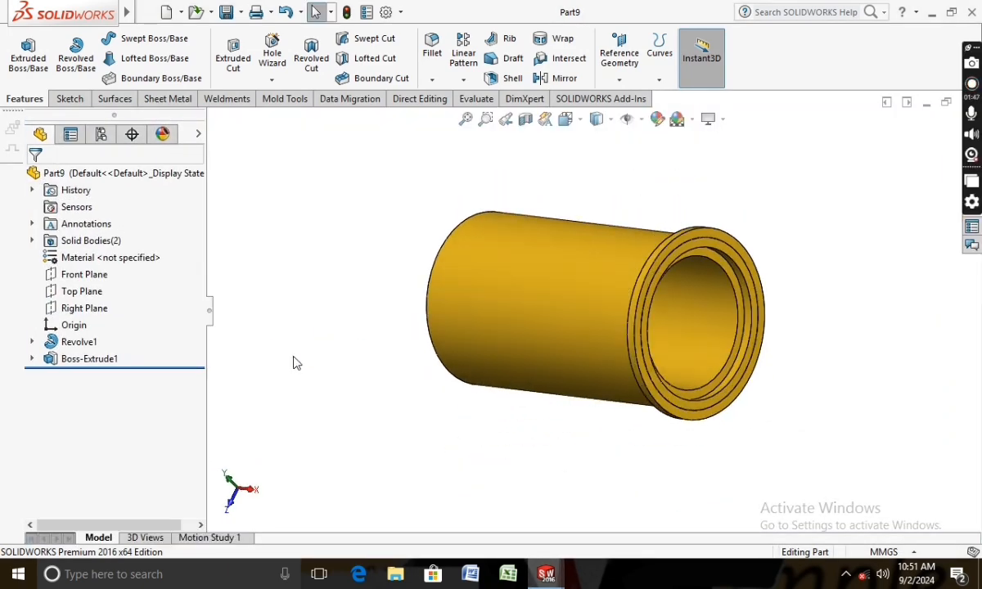
click(171, 13)
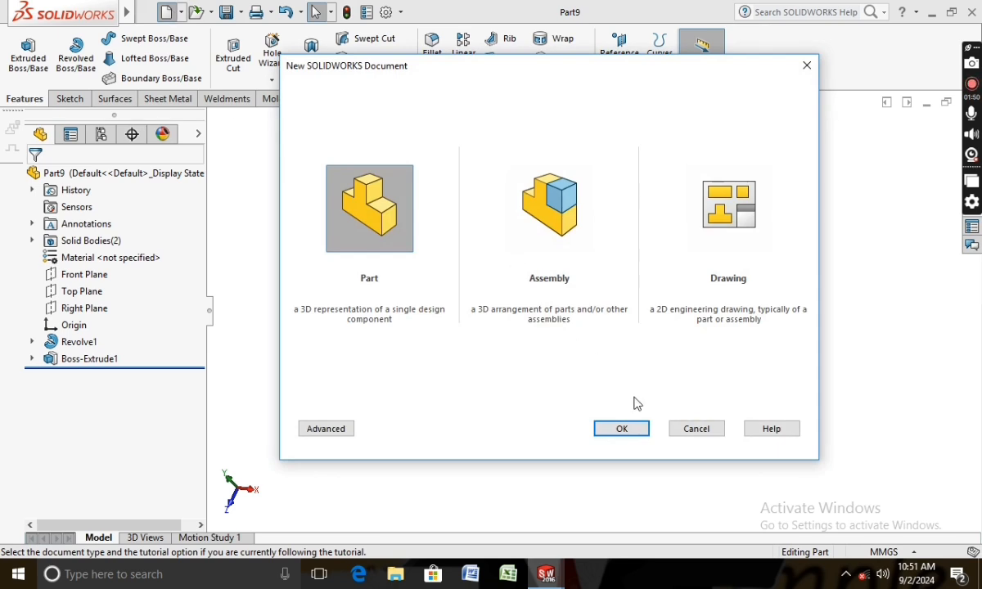
click(622, 429)
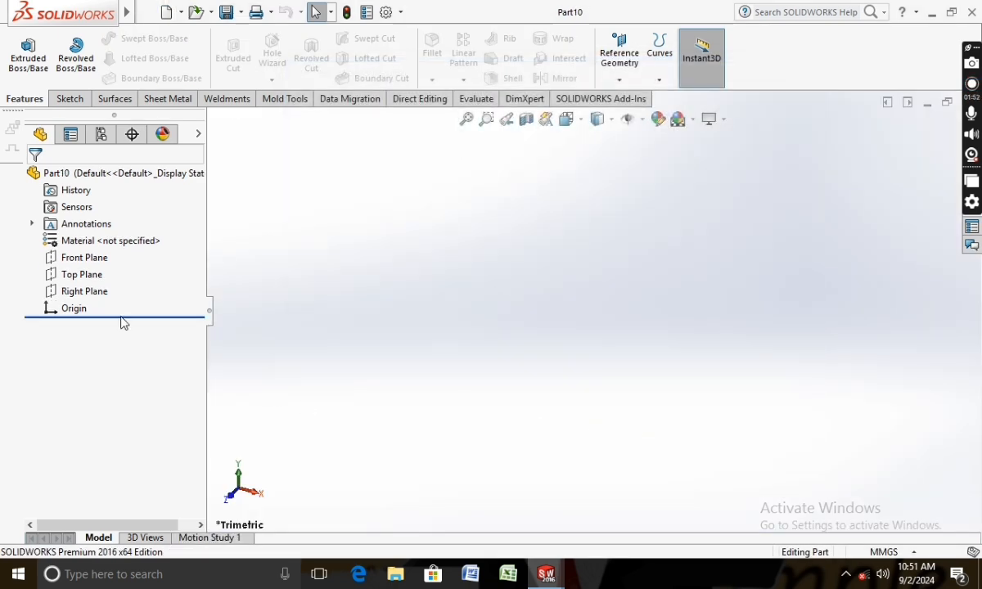
Start a sketch on the Front Plane and draw a horizontal midpoint line about 125 mm long, centered on the origin
right_click(90, 259)
click(156, 236)
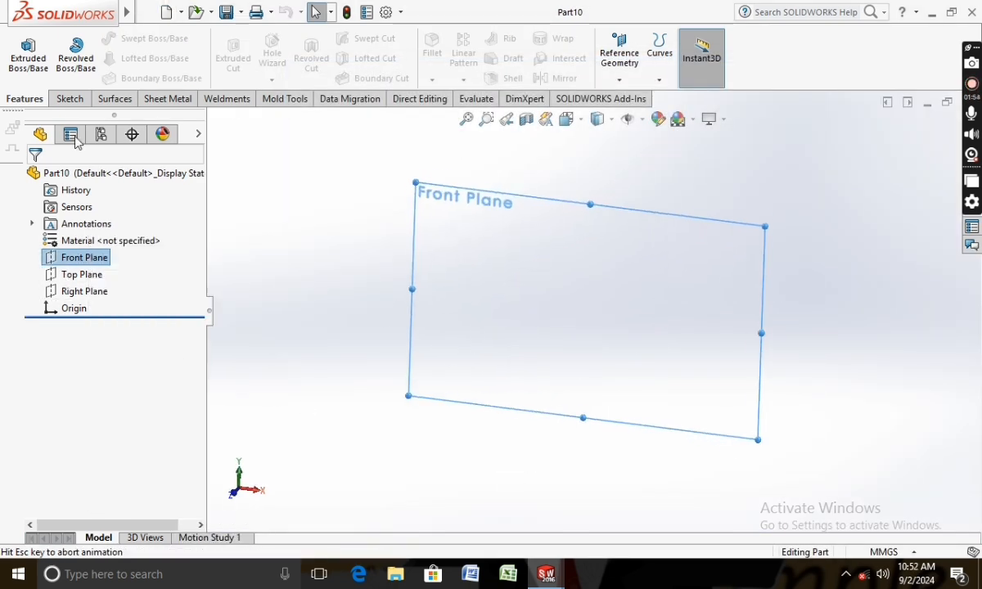
click(69, 98)
click(21, 53)
click(100, 38)
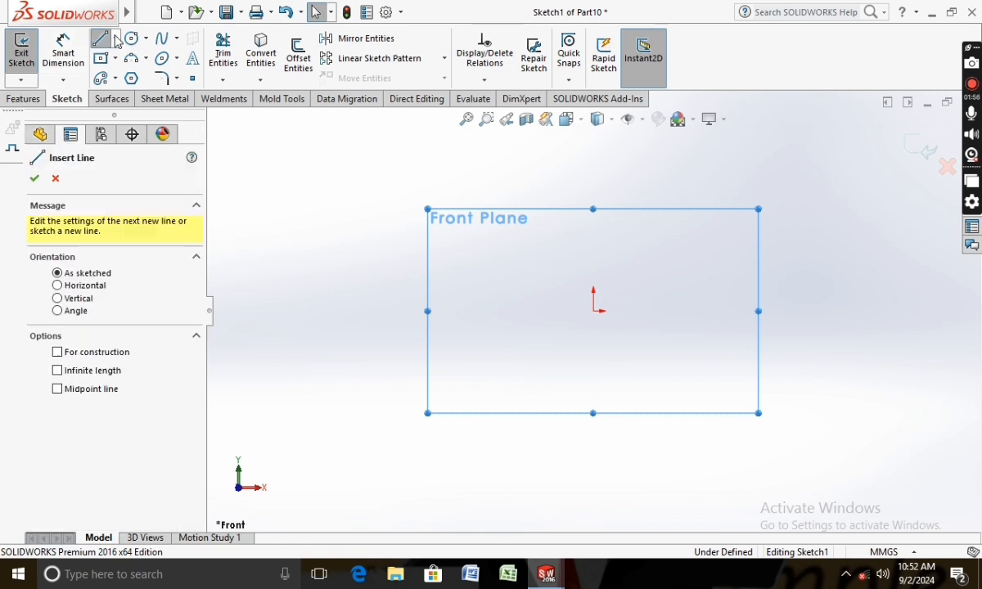
click(115, 38)
click(143, 95)
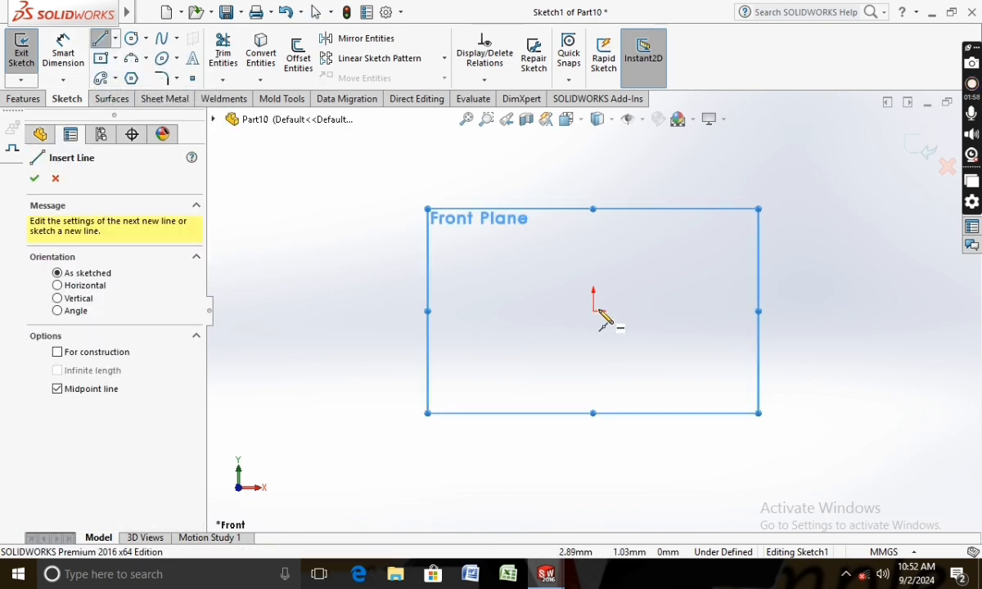
click(593, 311)
click(710, 311)
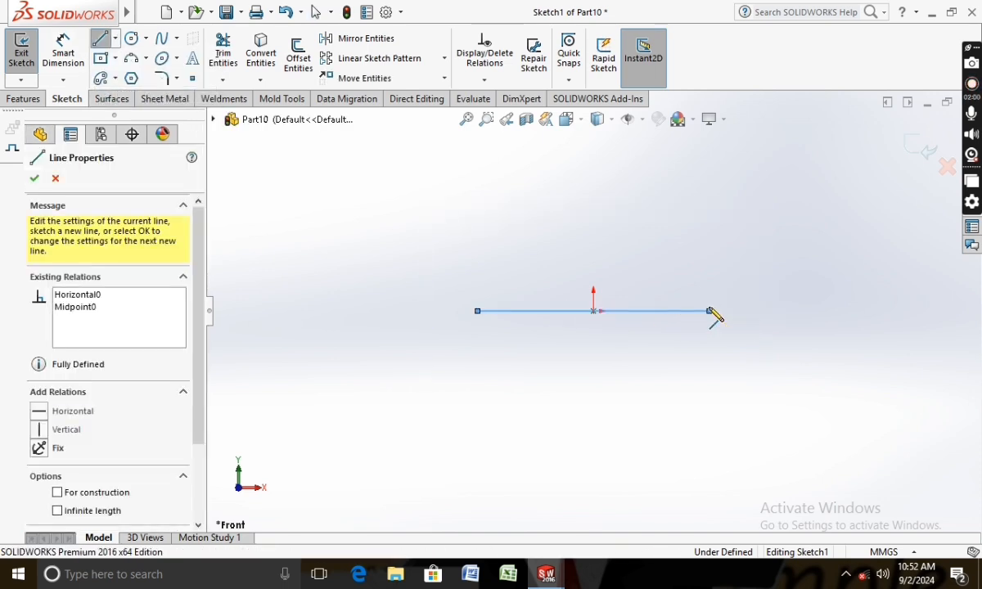
key(Escape)
Convert the horizontal line to construction geometry and set its length to 18 mm
right_click(684, 317)
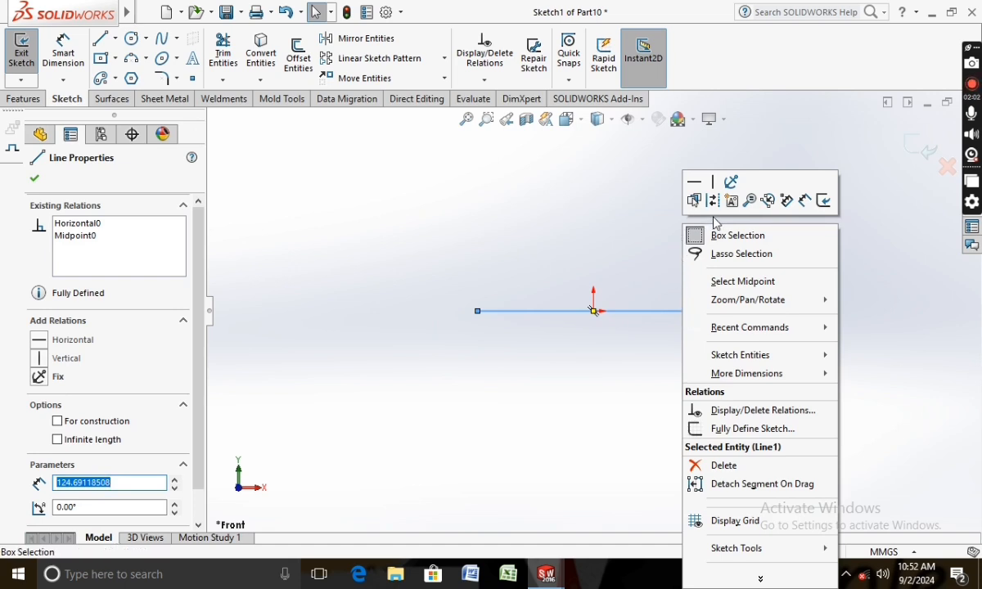
click(713, 201)
click(65, 55)
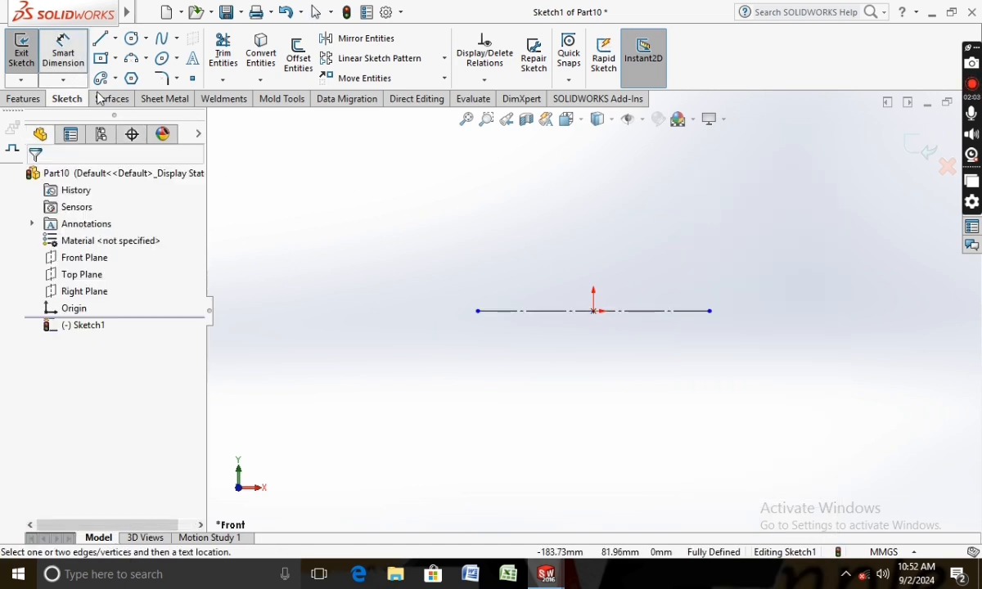
click(559, 312)
click(582, 366)
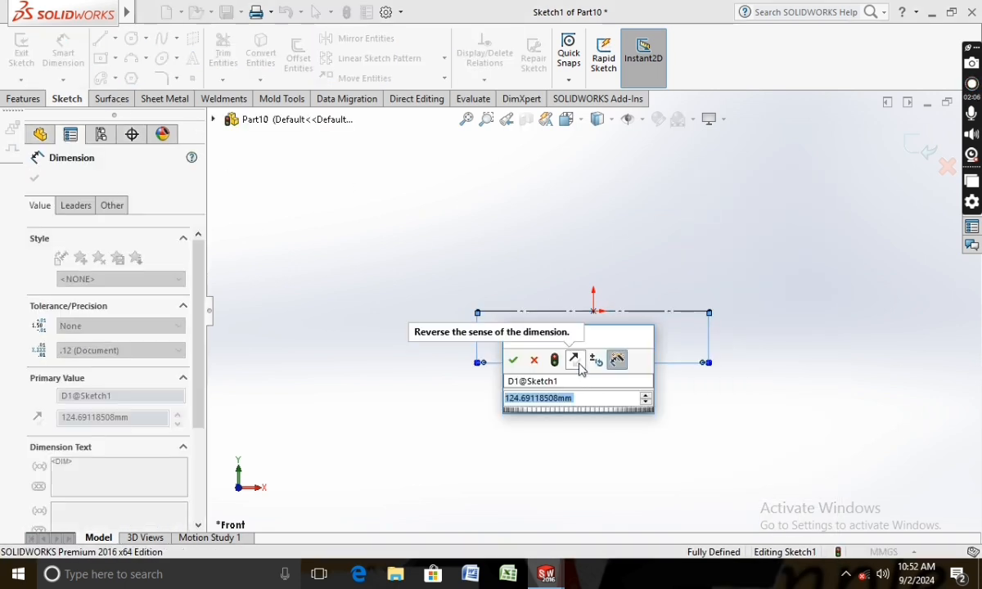
text(18)
key(Return)
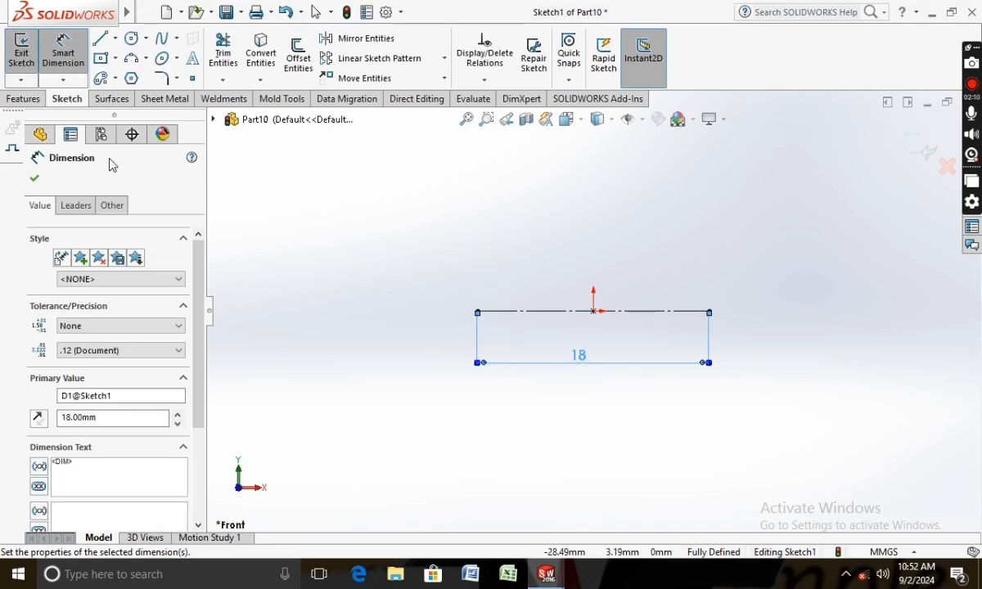
click(34, 182)
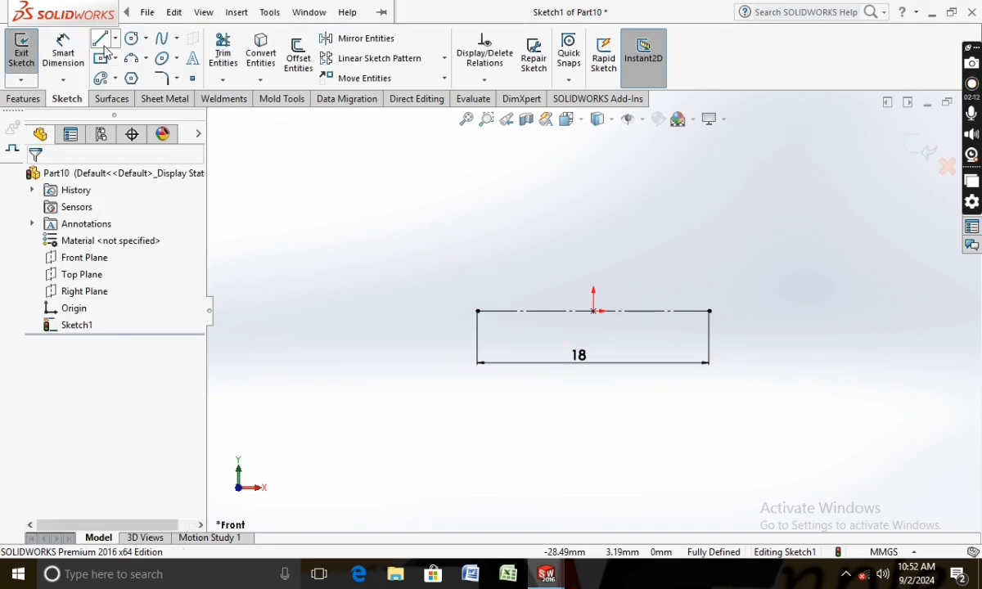
Draw an open outline above the centerline: short lower-left foot, left side about 9 mm tall, 18 mm upper edge and a stepped right end
click(101, 41)
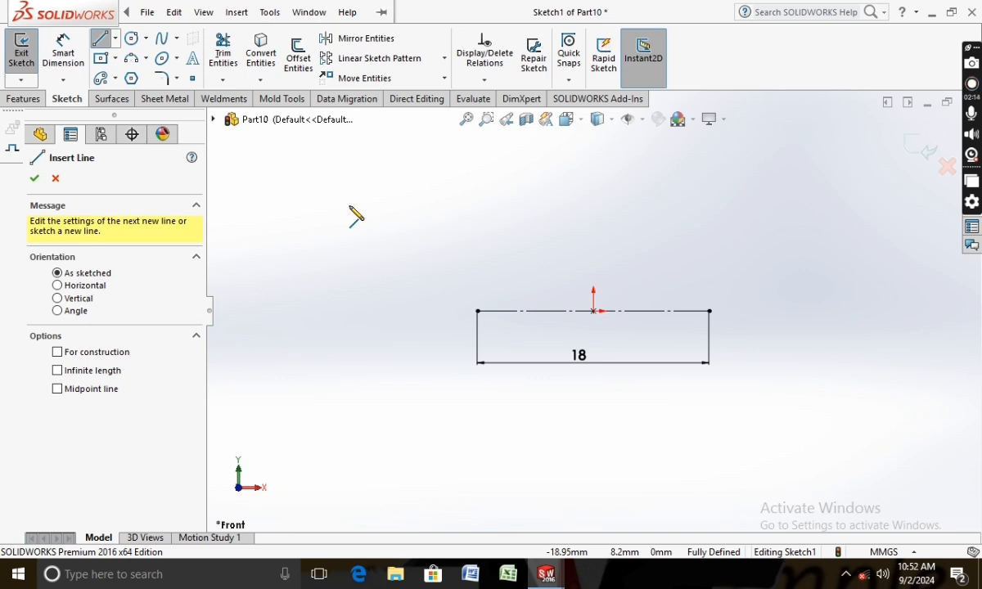
click(508, 284)
click(478, 283)
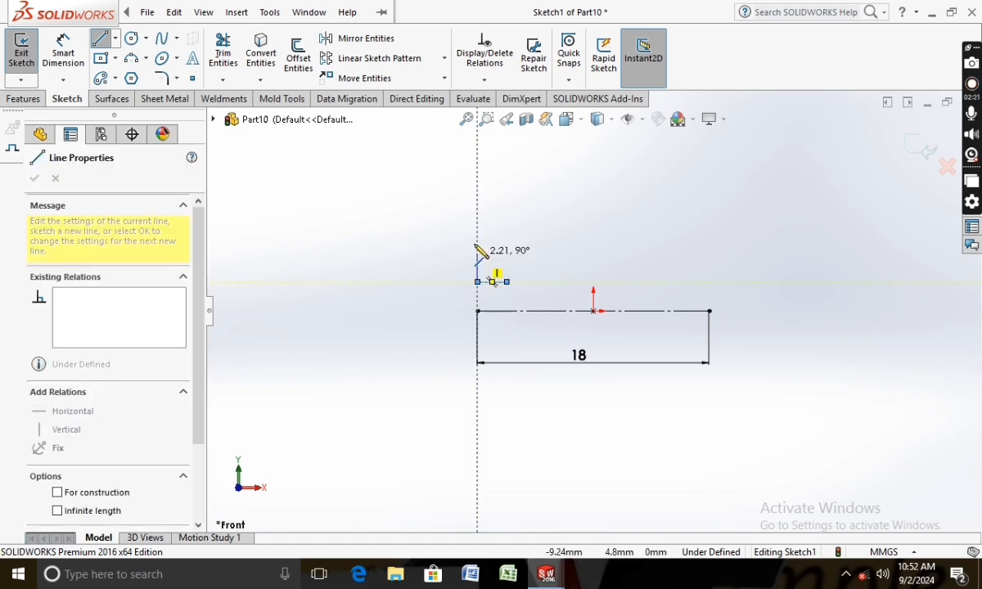
click(477, 166)
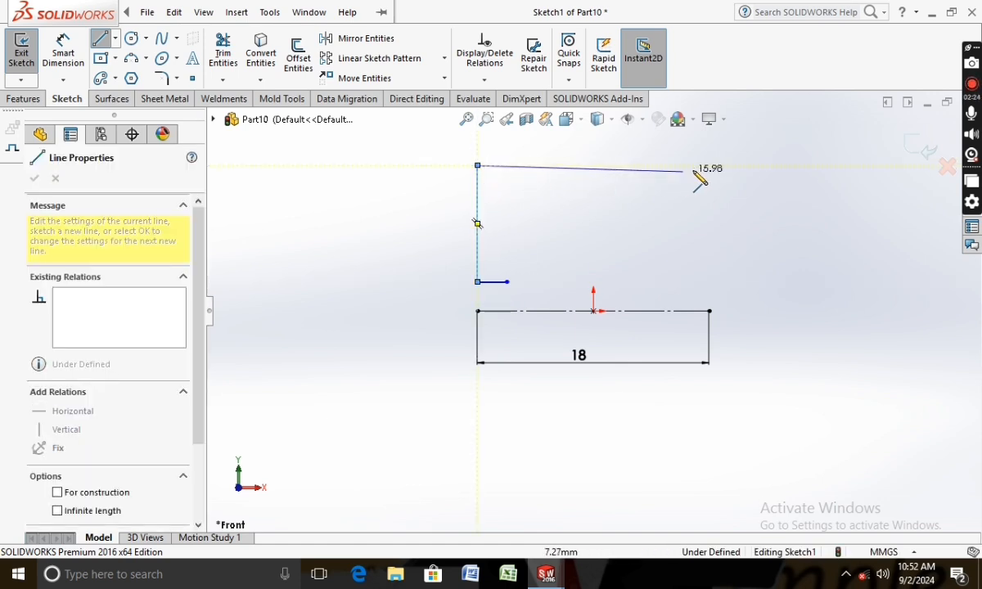
click(709, 165)
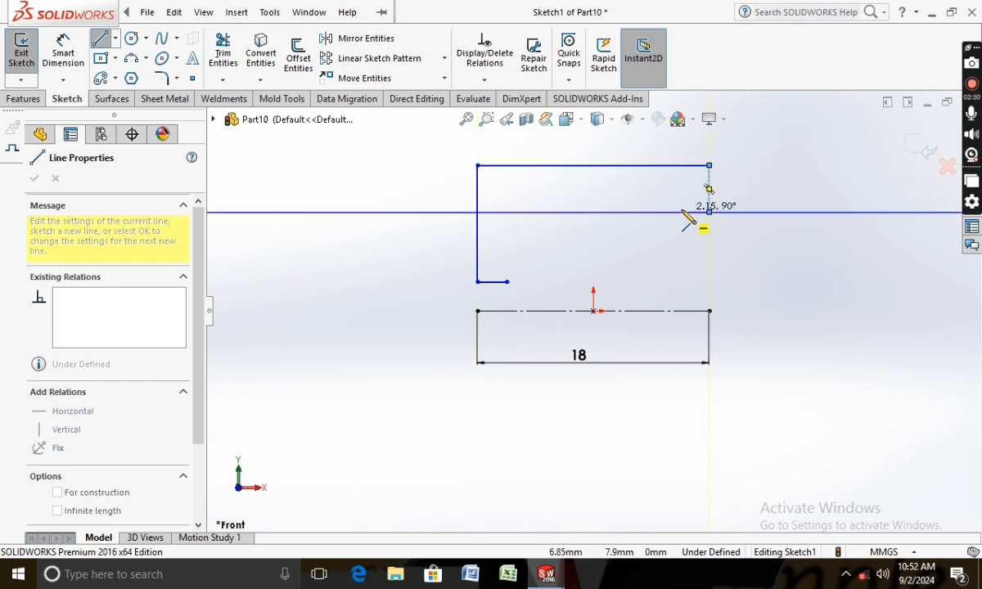
click(708, 212)
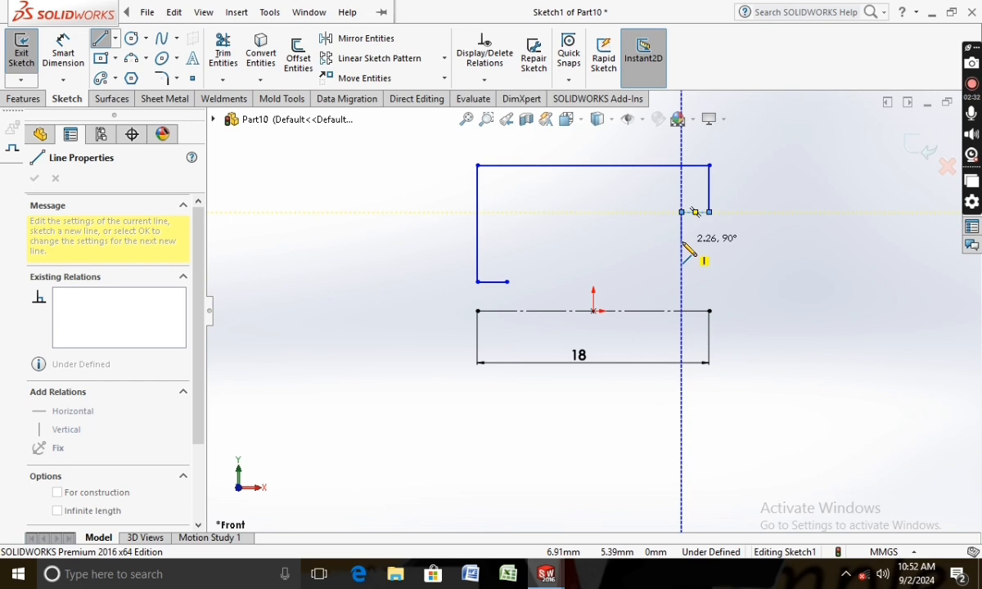
click(682, 241)
key(Escape)
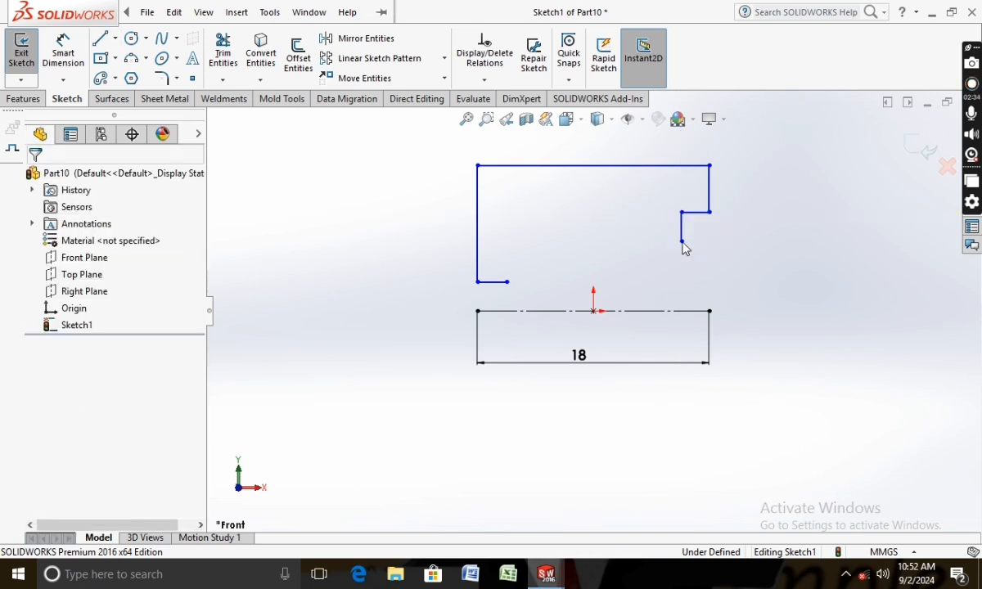
Continue the outline from the lower-left foot with a line about 2.7 mm up, a short inward ledge and another rise about 1.2 mm
click(100, 38)
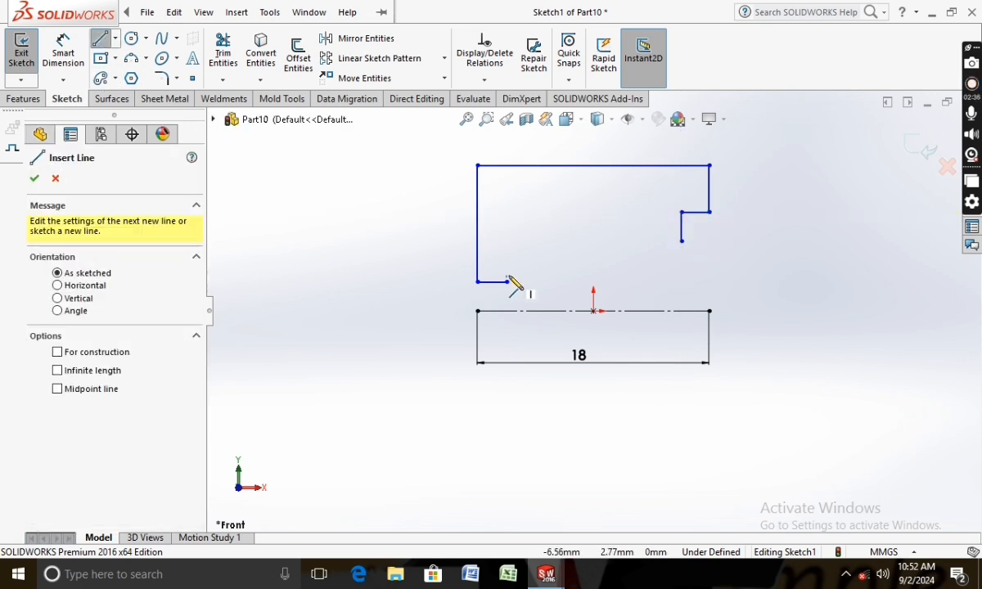
click(507, 281)
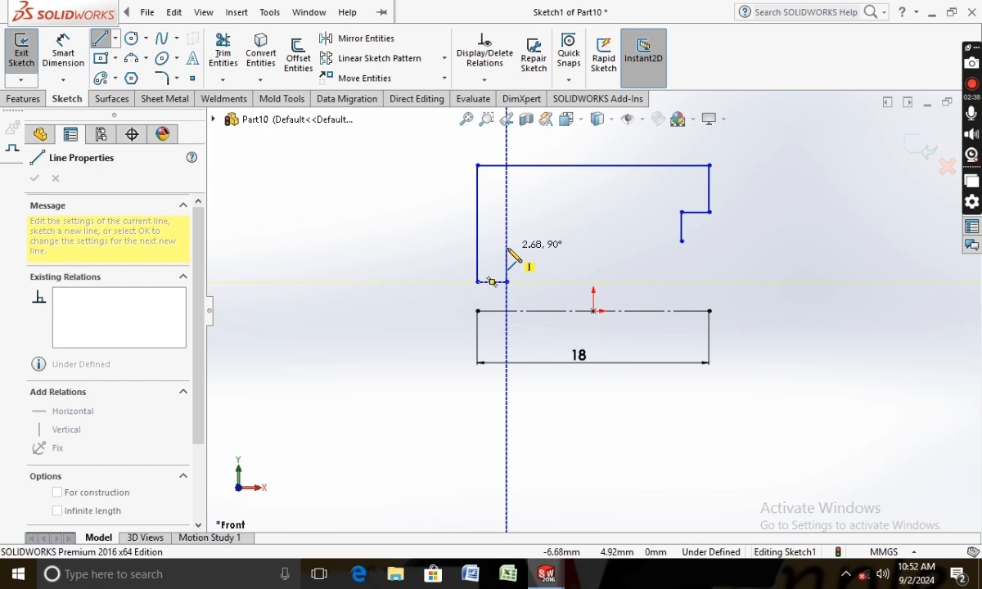
click(508, 247)
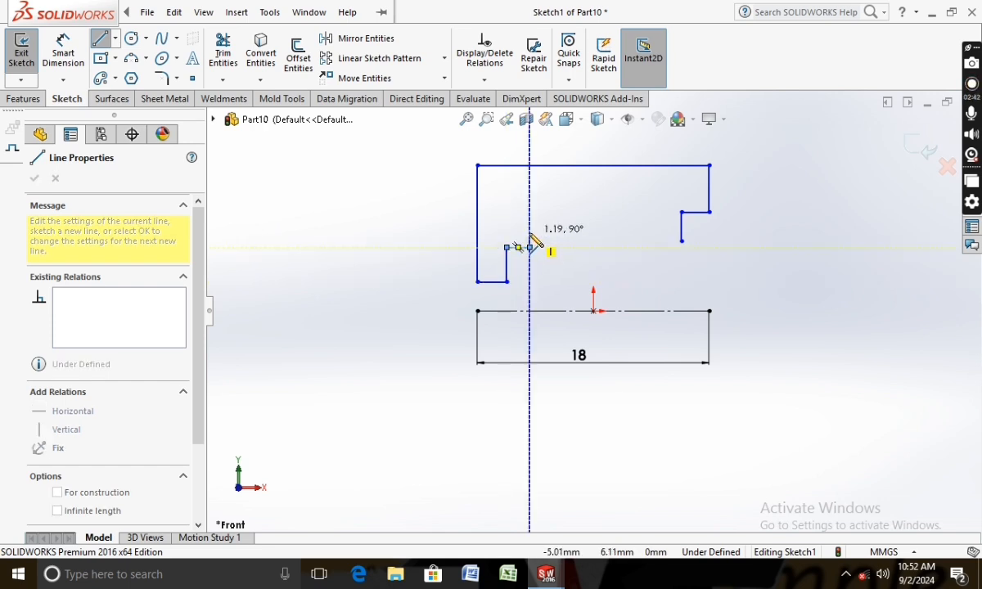
click(531, 248)
click(530, 234)
key(Escape)
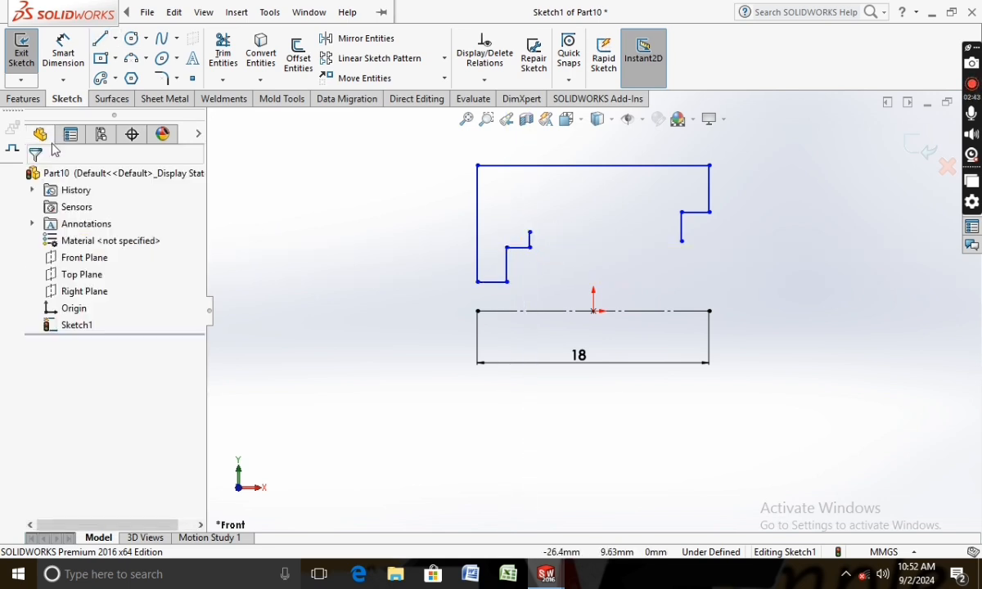
Try a 6 mm dimension between the outline's upper-right corner and the centerline's right endpoint, and undo the value
click(76, 45)
click(710, 169)
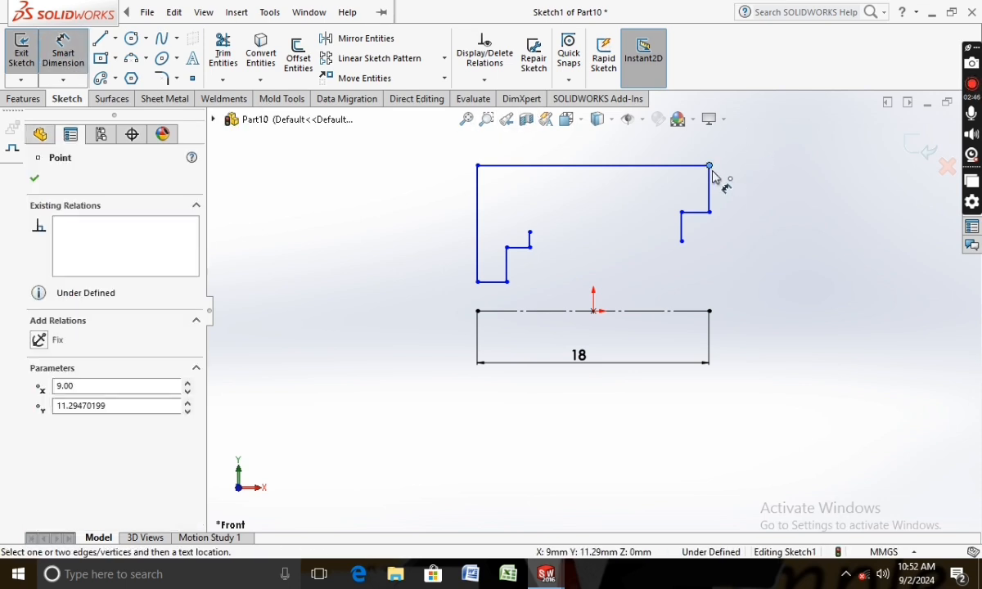
click(710, 311)
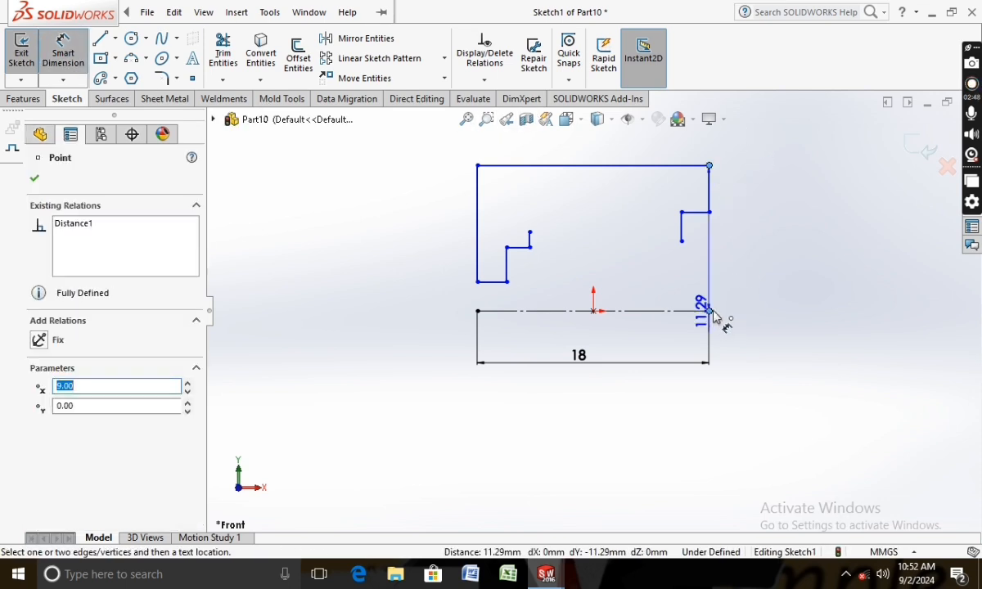
click(804, 262)
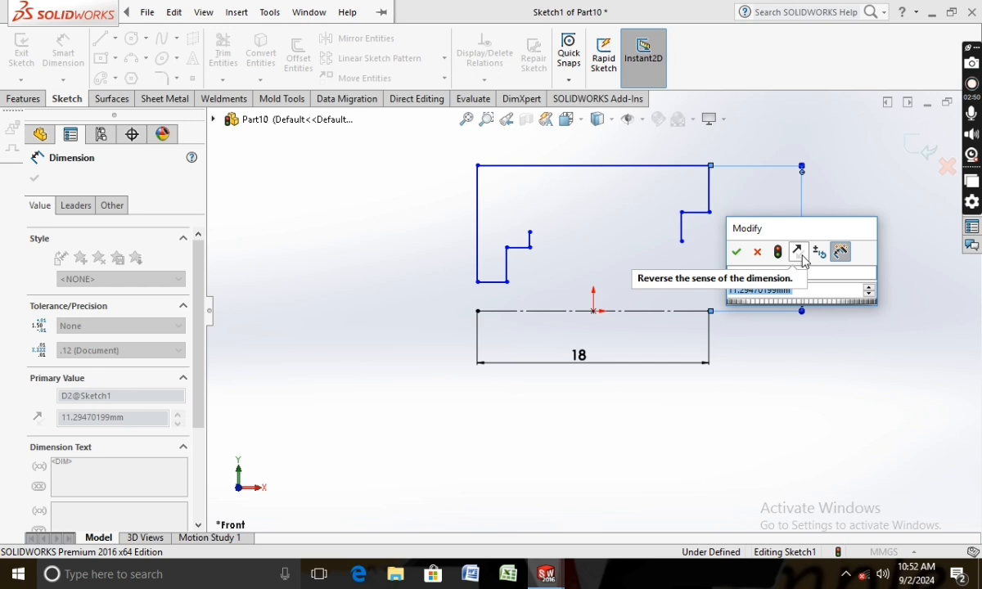
text(6)
key(Return)
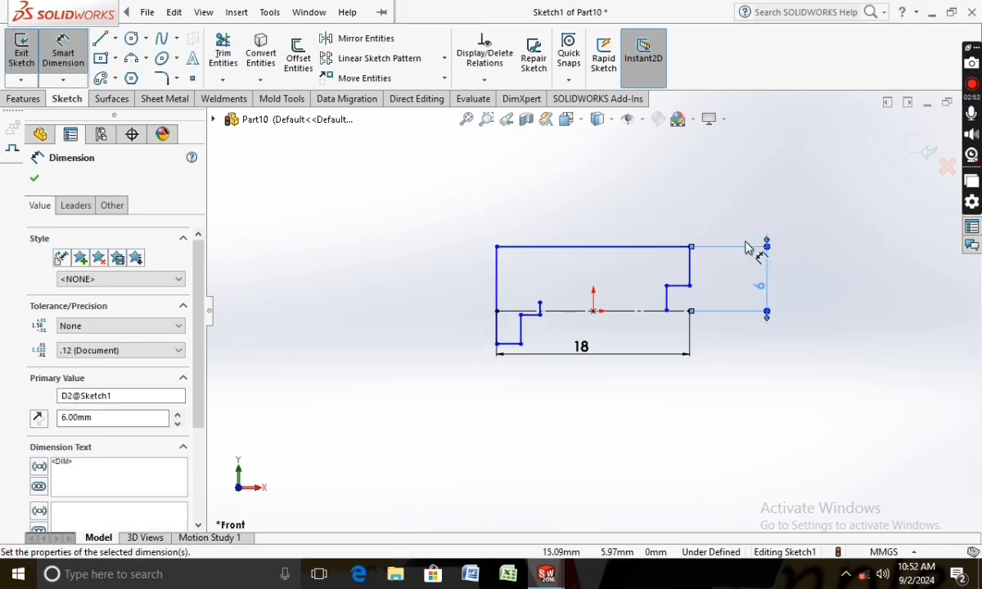
scroll(542, 335, down, 2)
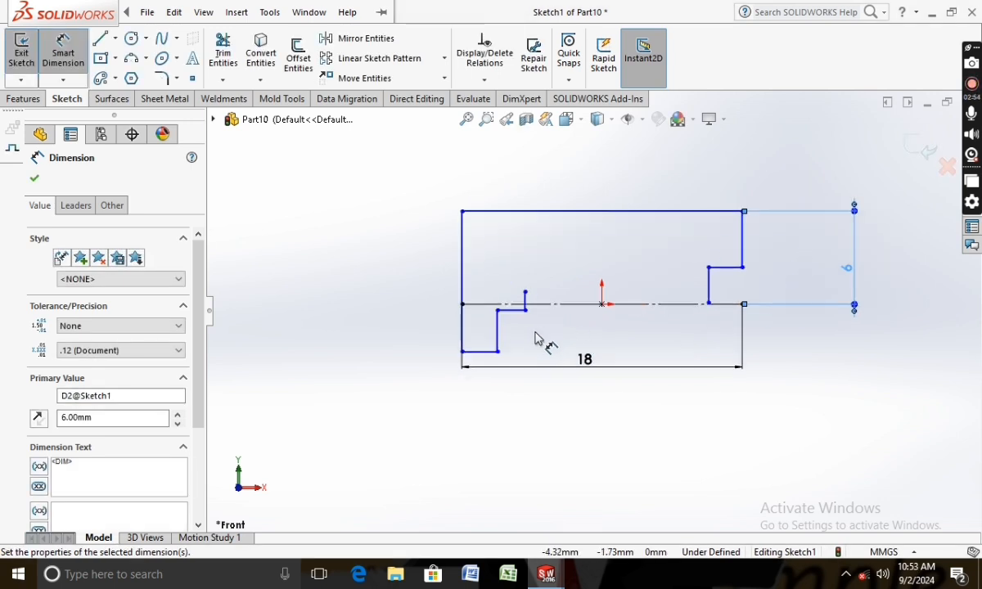
key(ctrl+z)
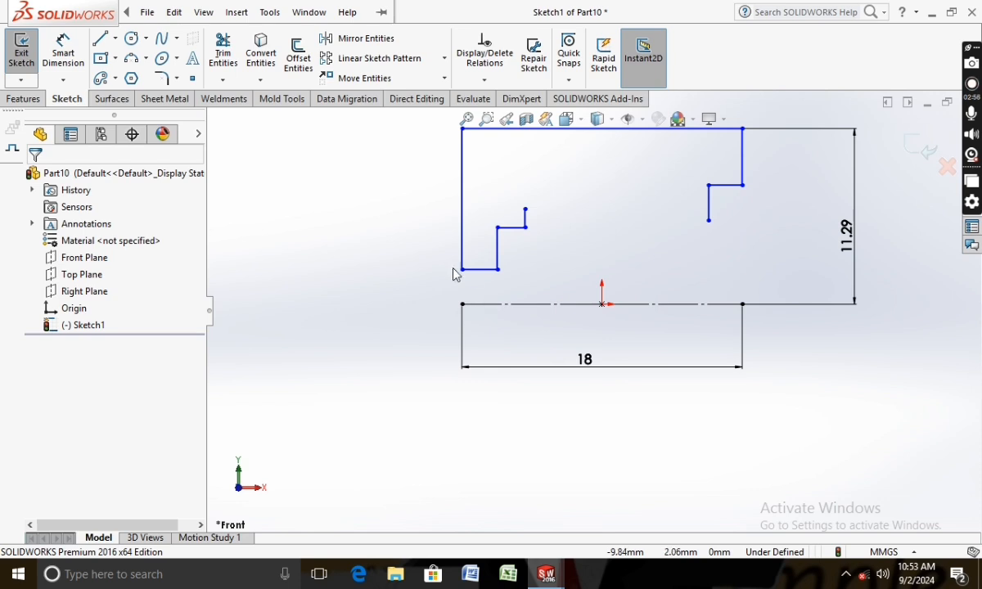
Dimension the distance from the outline's lower-left foot to the centerline as 2 mm
click(64, 53)
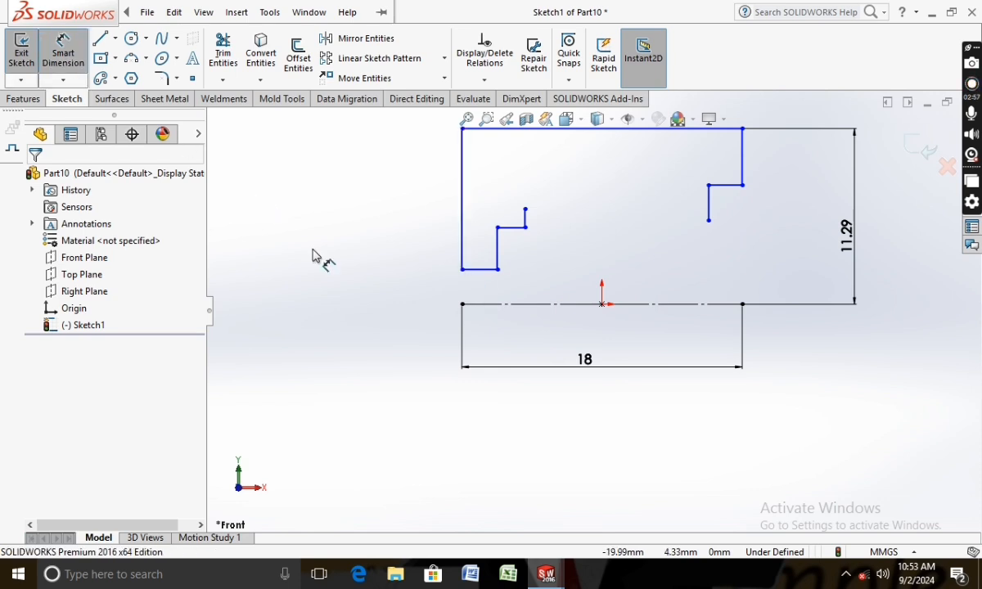
click(478, 273)
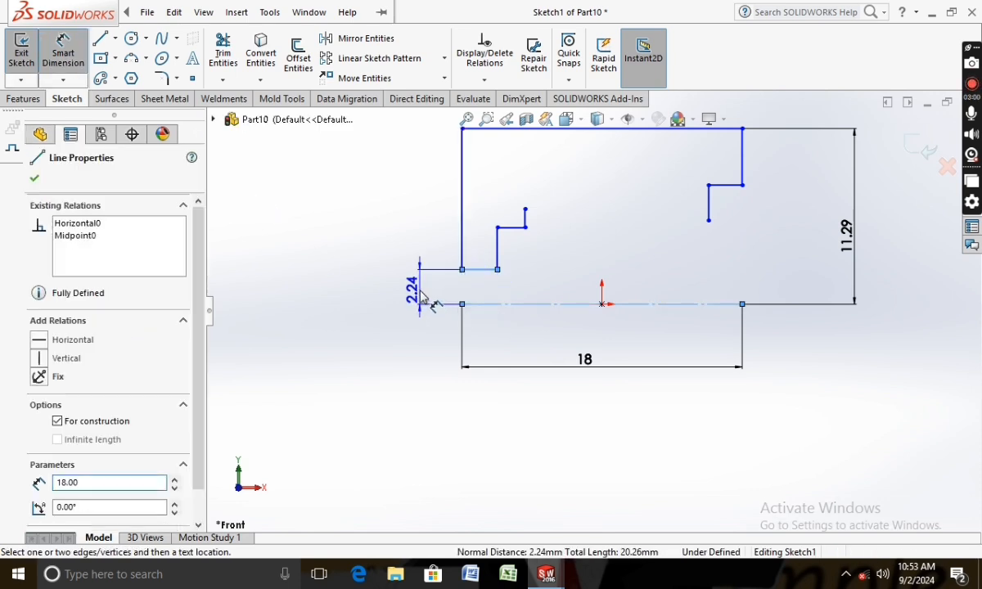
click(416, 286)
text(2)
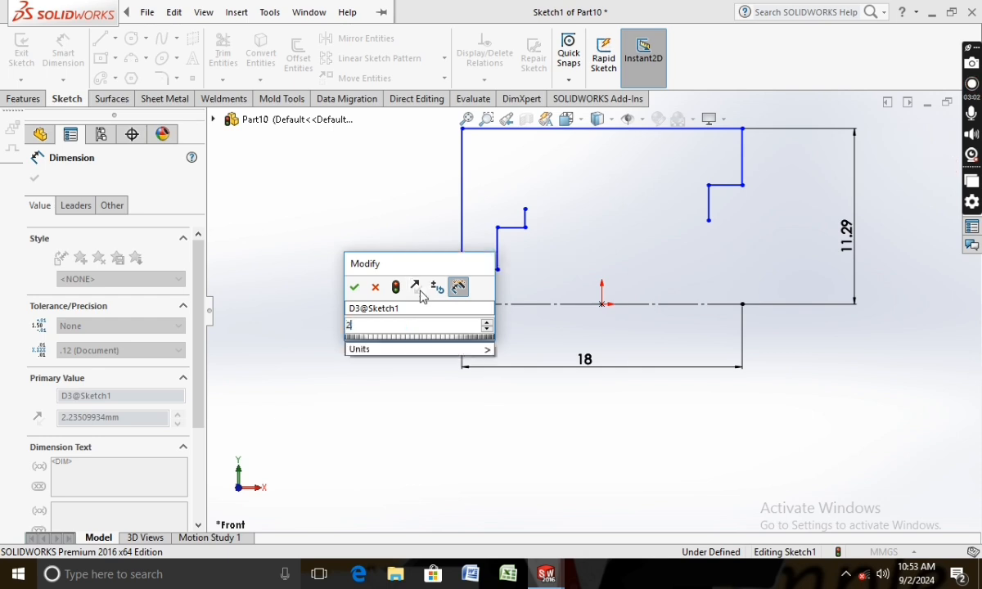
key(Return)
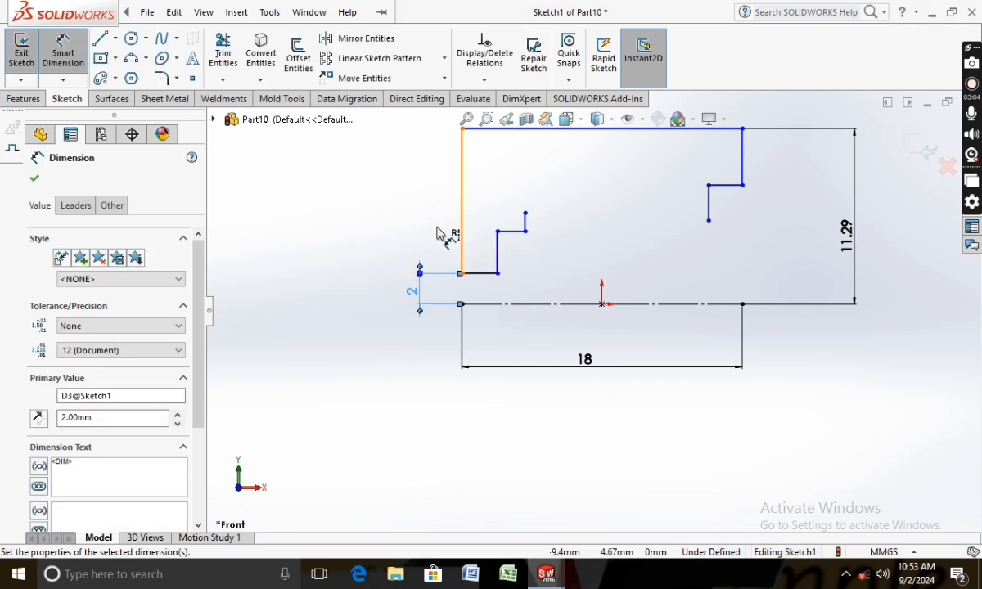
Dimension the outline's left vertical line as 4 mm
click(462, 219)
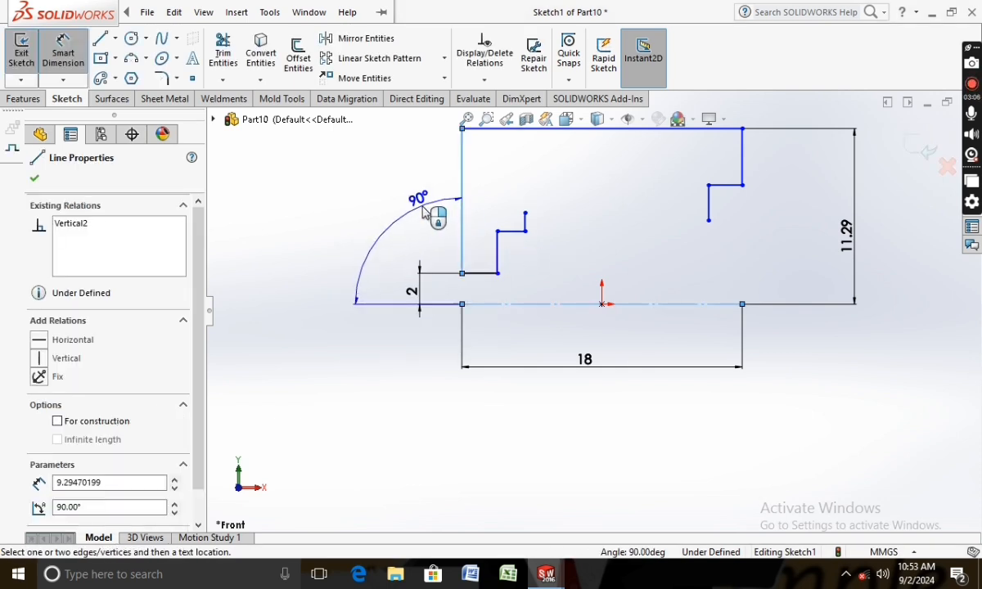
click(412, 190)
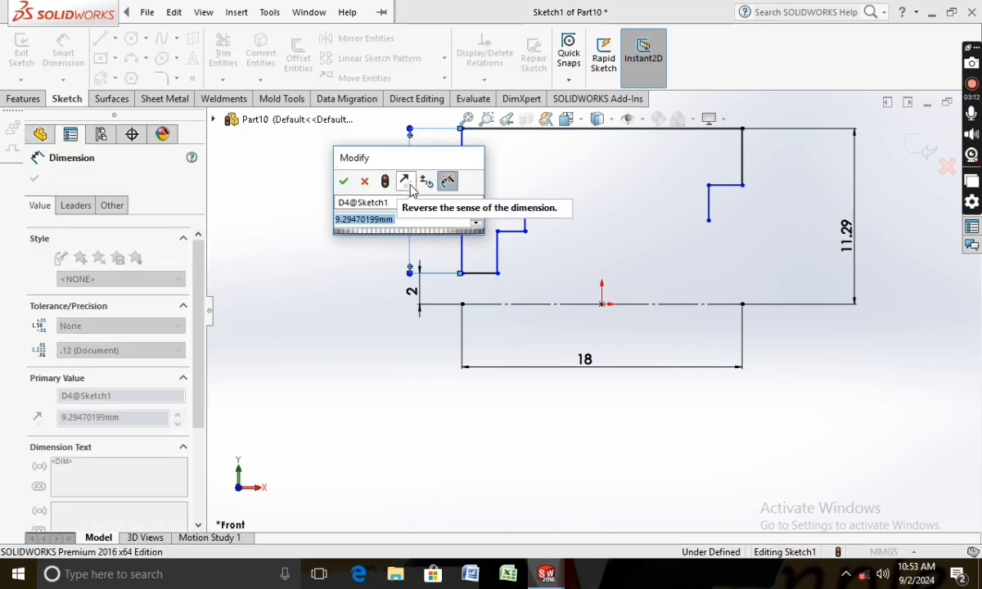
text(4)
key(Return)
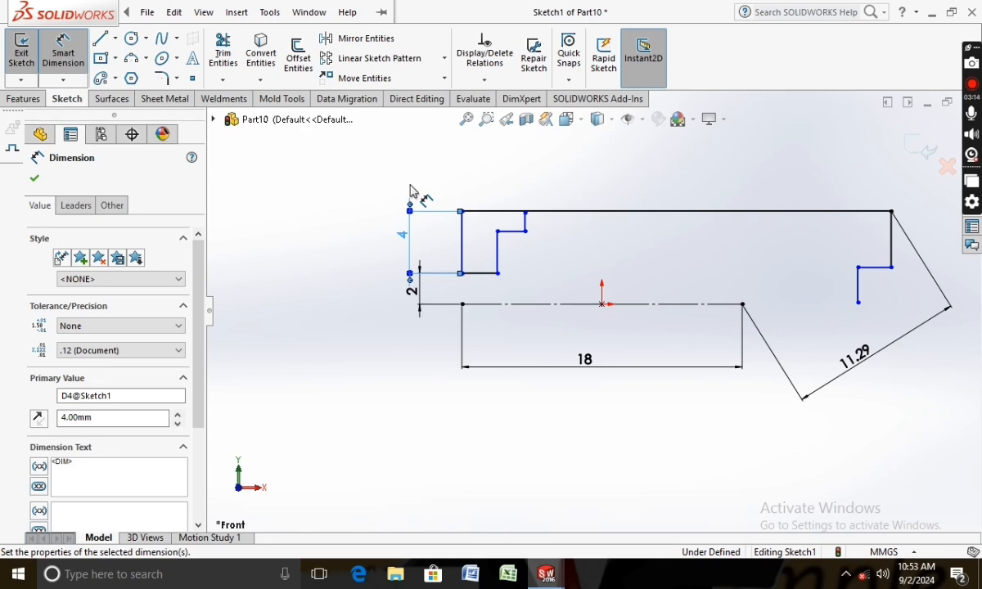
Undo the profile dimensions, all outline lines and the centerline's length value, leaving only the dimensioned construction line
key(ctrl+z)
key(ctrl+z)
key(ctrl+z)
key(ctrl+z)
key(ctrl+z)
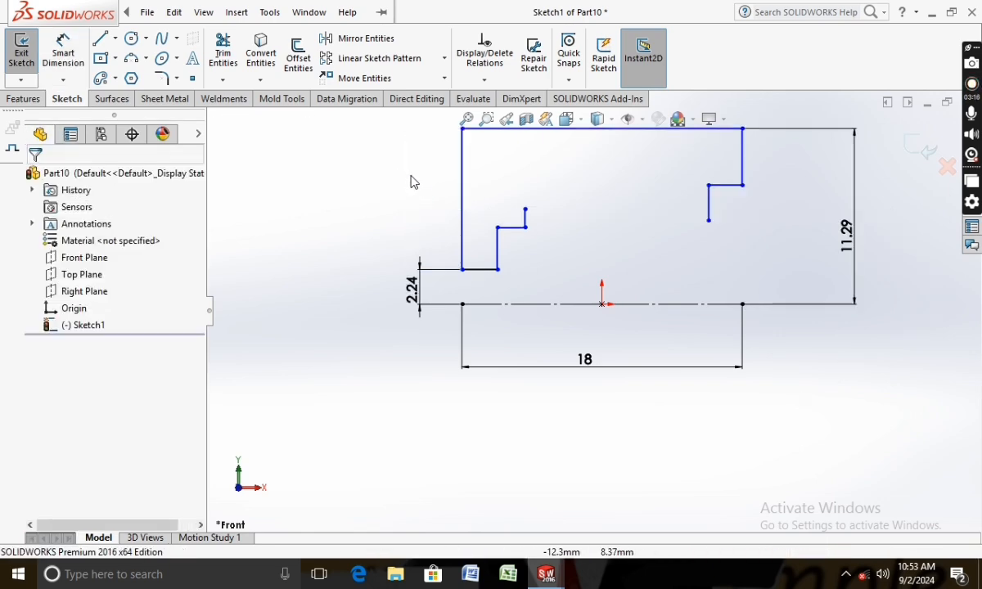
key(ctrl+z)
key(ctrl+z)
key(ctrl+z)
key(ctrl+z)
key(ctrl+z)
key(ctrl+z)
key(ctrl+z)
key(ctrl+z)
key(ctrl+z)
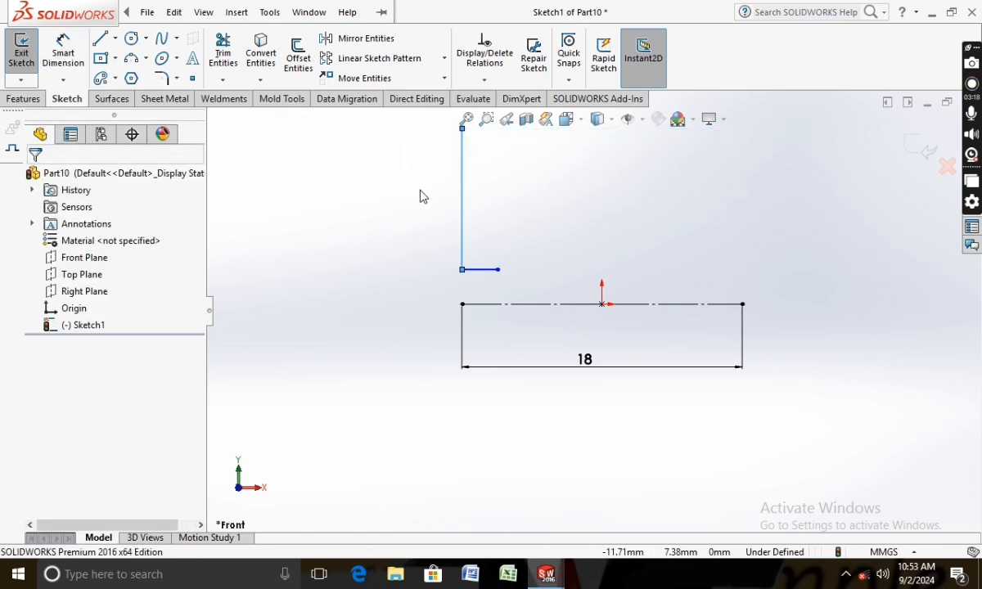
key(ctrl+z)
Set the construction centerline's length to 18 mm again
scroll(602, 317, down, 2)
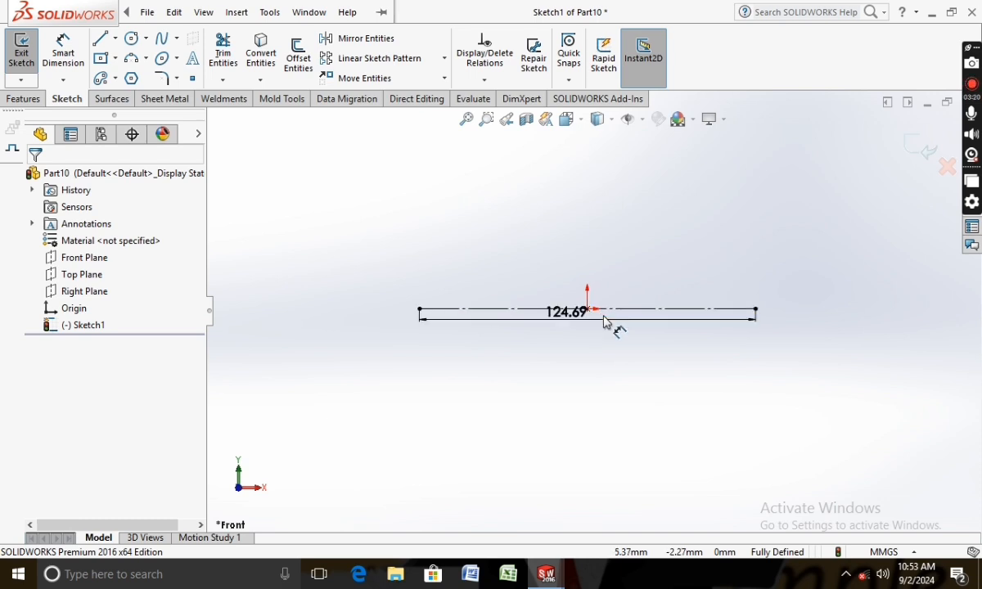
double_click(572, 326)
text(1)
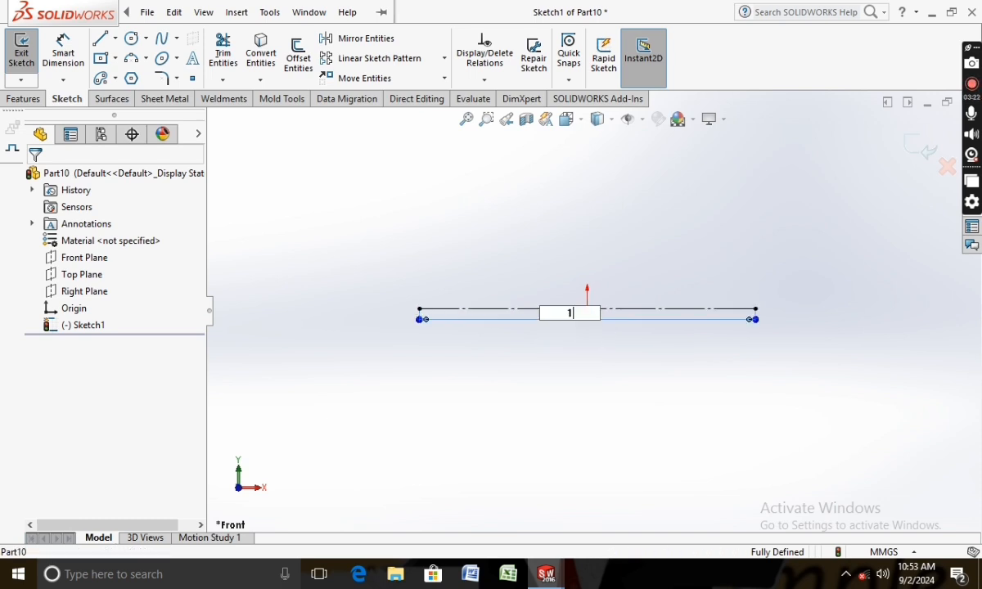
text(8)
key(Return)
Draw an open outline above the centerline: left side, long upper edge, right side about 1.3 mm down, ledge about 1.2 mm inward, short drop
scroll(590, 311, down, 4)
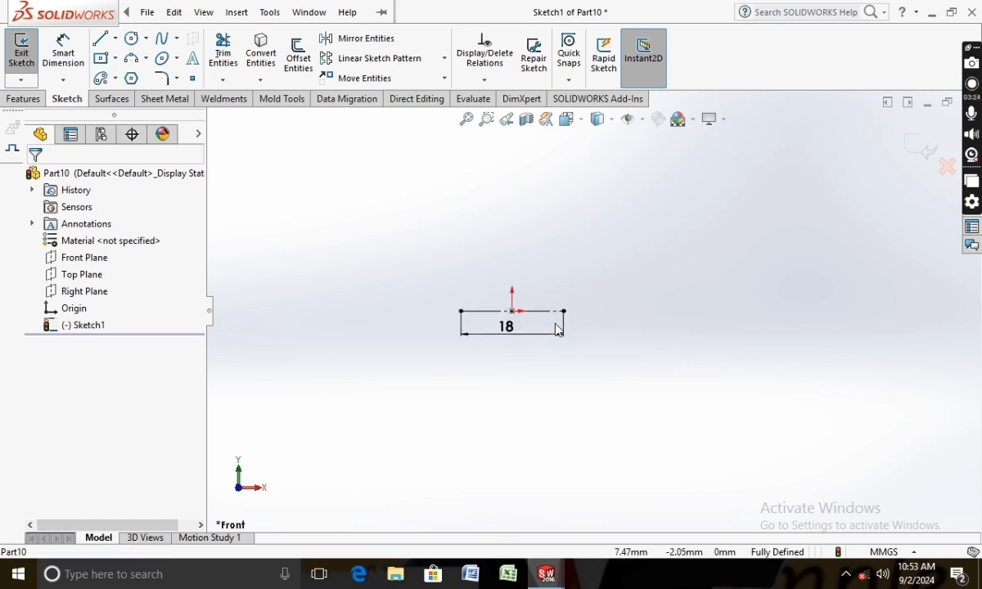
scroll(523, 303, down, 3)
click(101, 38)
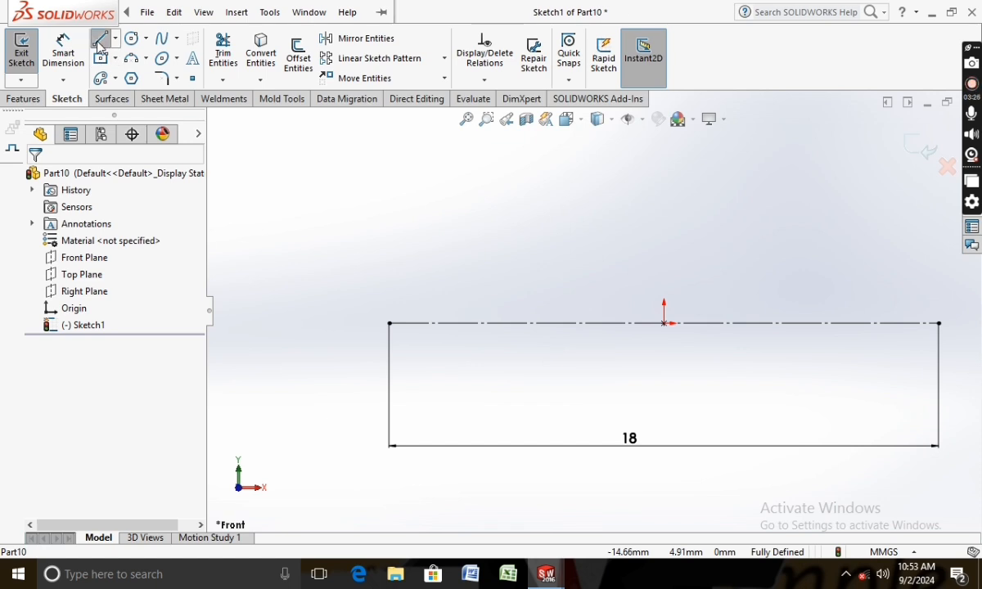
click(389, 323)
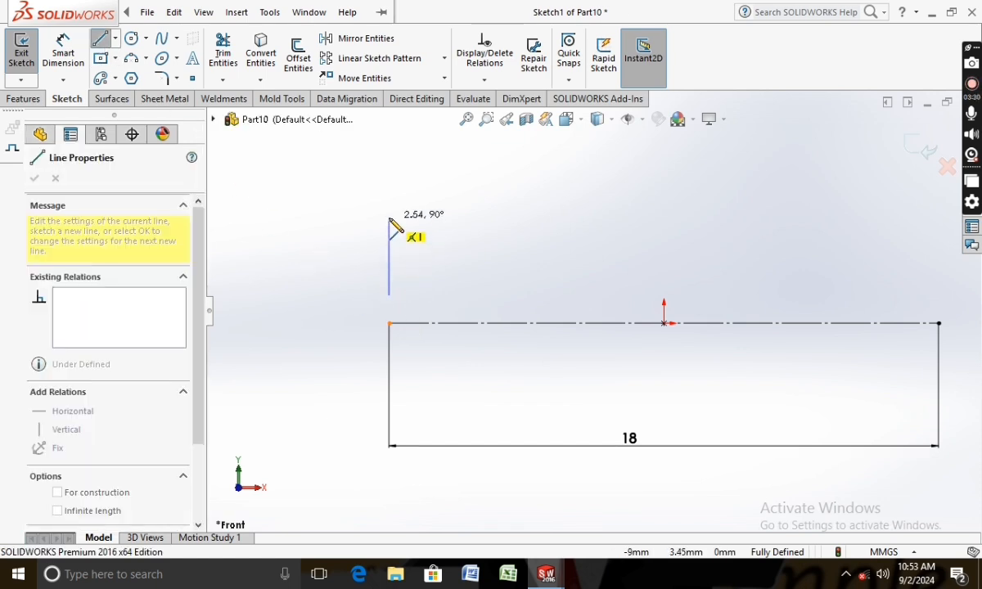
click(390, 215)
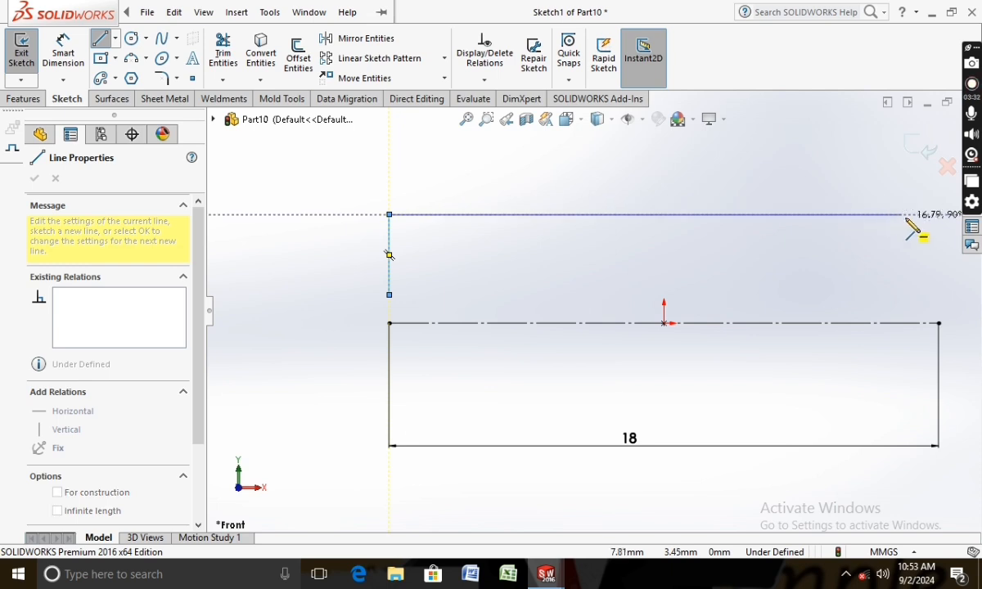
click(932, 214)
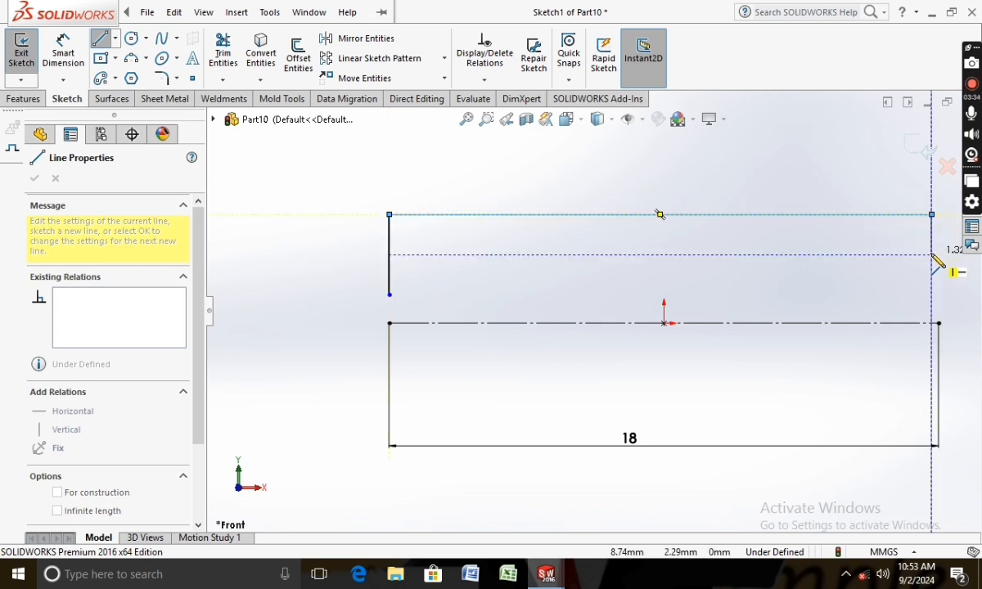
click(933, 255)
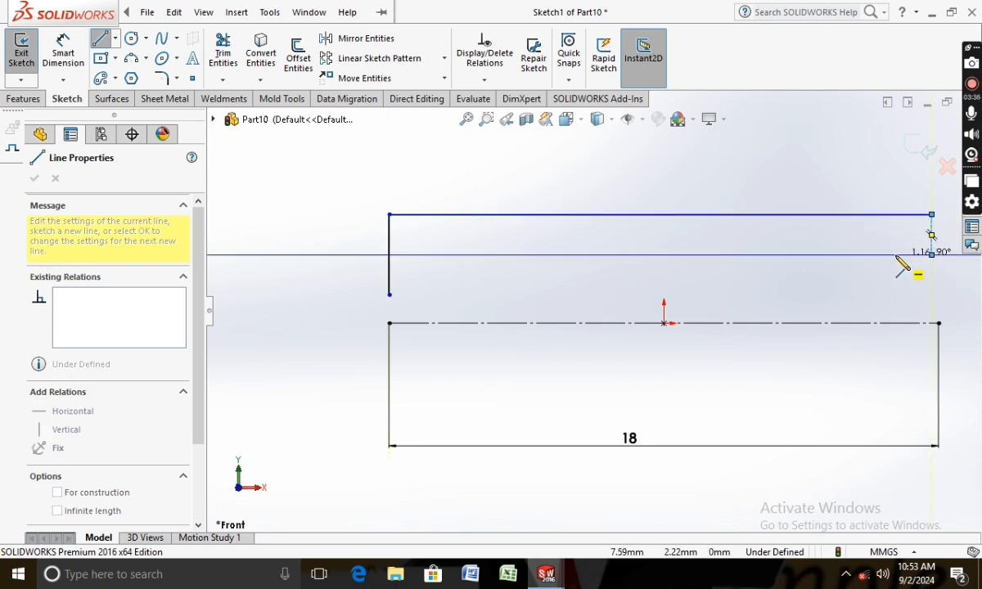
click(895, 255)
double_click(896, 278)
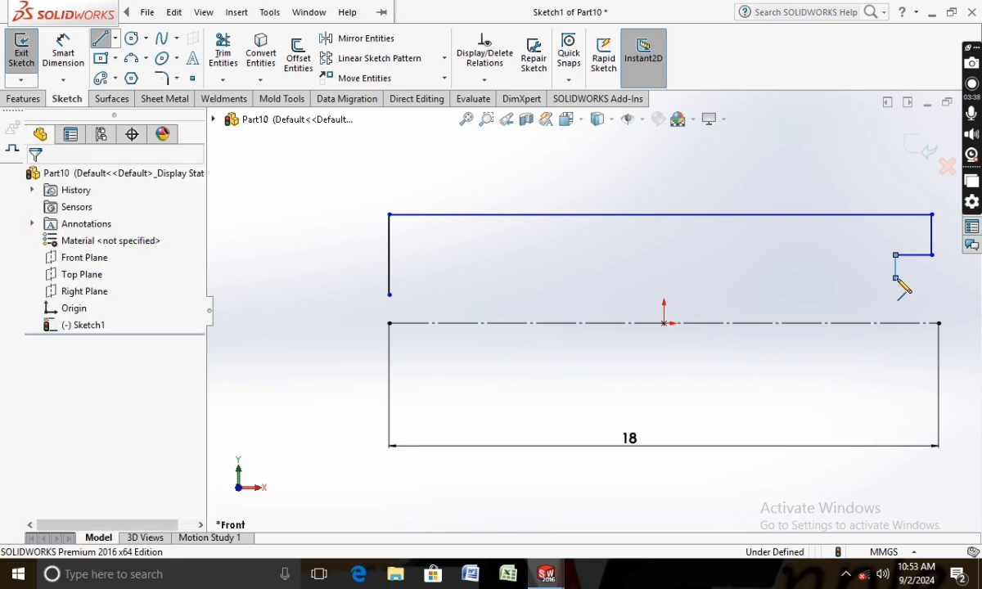
Dimension the long upper edge at 6 mm above the centerline
click(64, 53)
scroll(577, 308, up, 3)
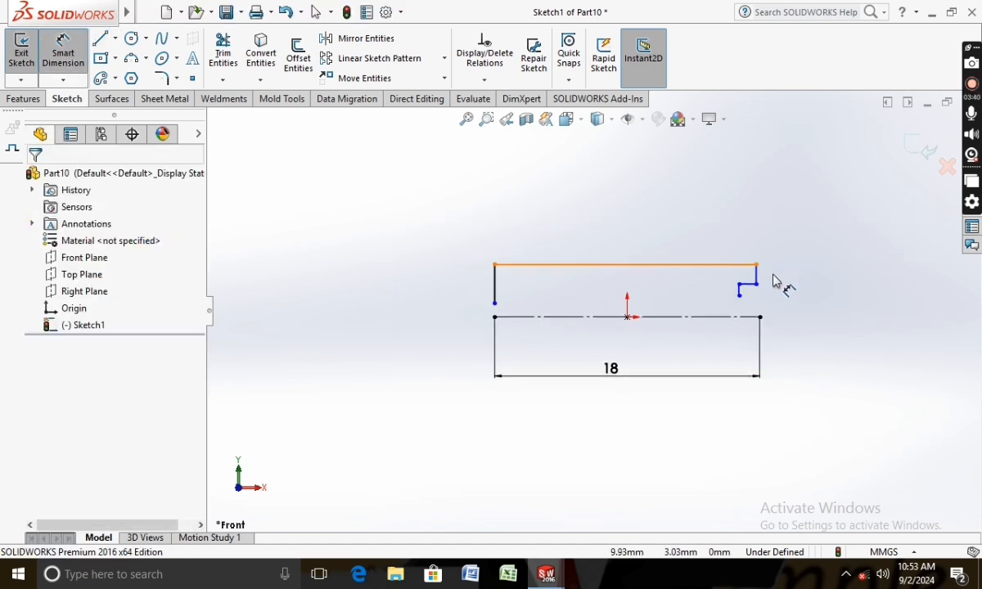
scroll(776, 281, down, 2)
click(716, 267)
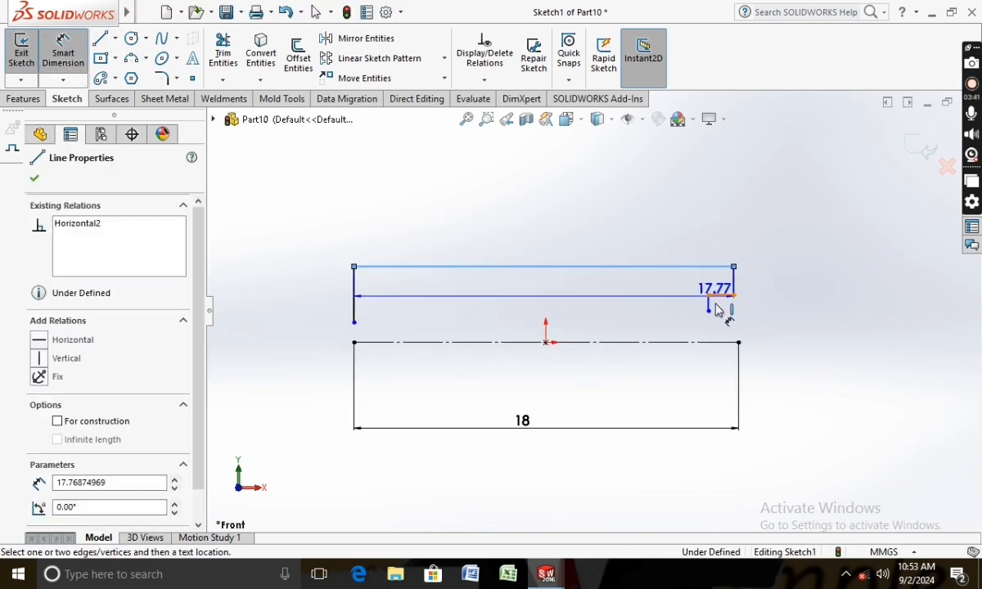
click(729, 345)
click(790, 323)
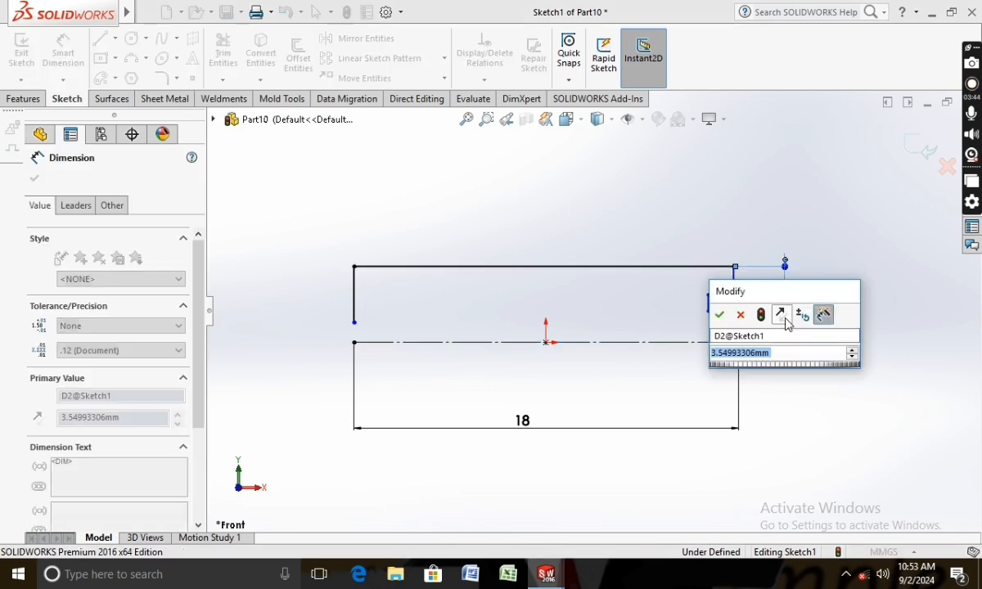
text(6)
key(Return)
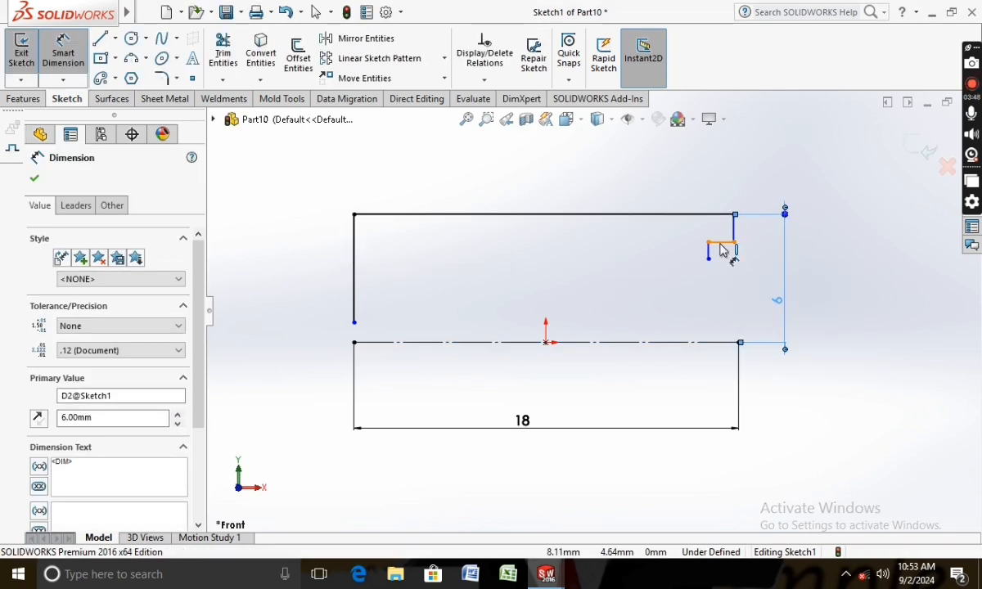
Dimension the right-hand ledge at 5 mm above the centerline and shift that dimension slightly outward
click(721, 242)
click(741, 339)
click(752, 305)
text(5)
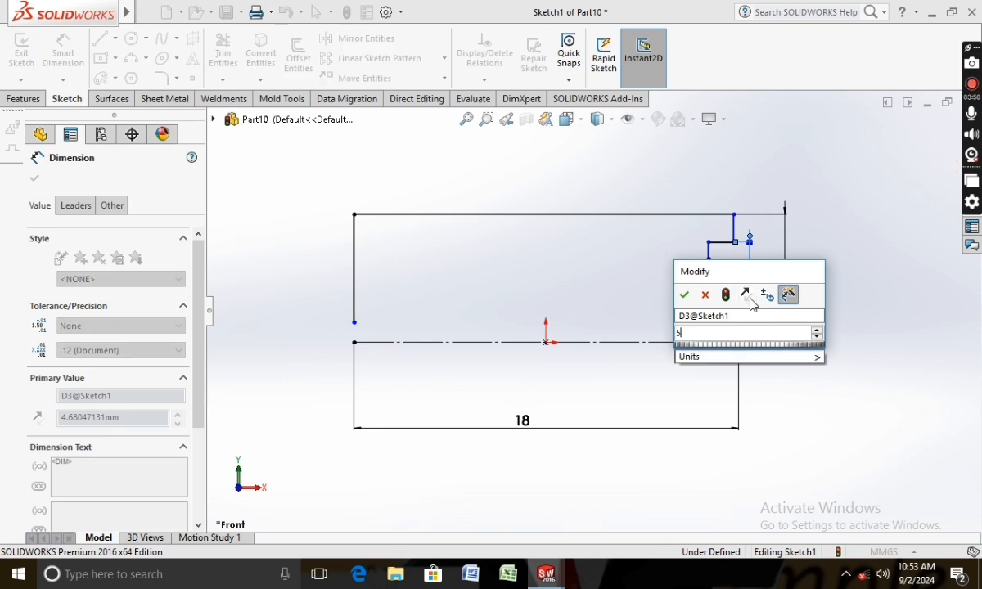
key(Return)
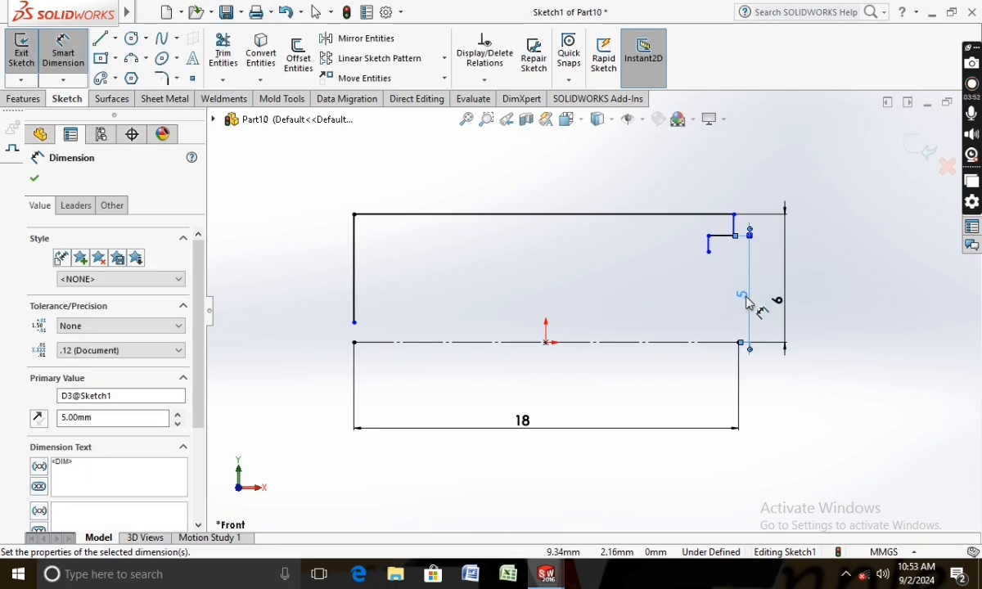
drag(746, 303, 755, 302)
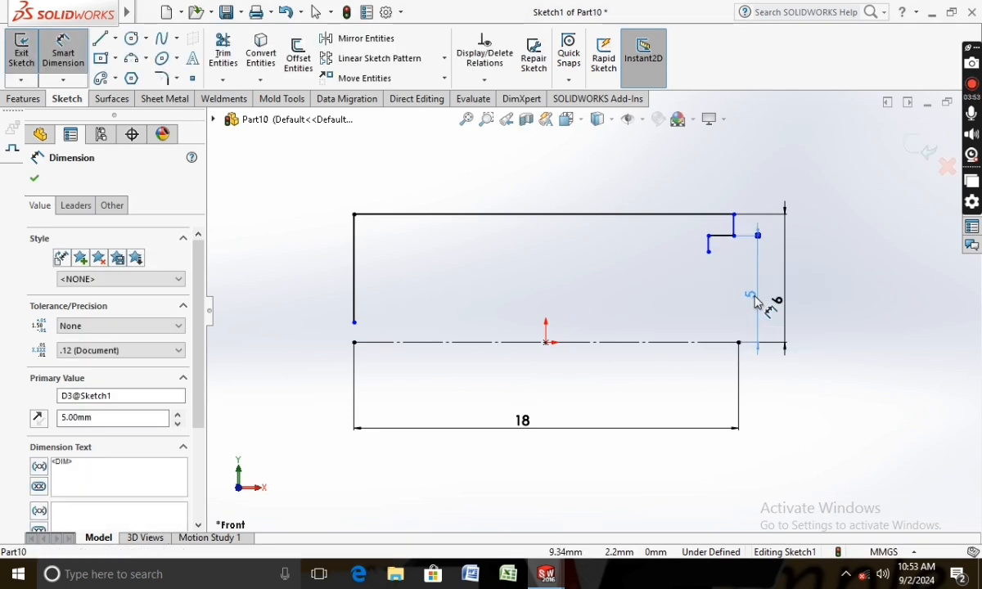
Dimension the right-hand ledge as 1 mm long and the short vertical drop at its inner end as 1 mm
click(723, 237)
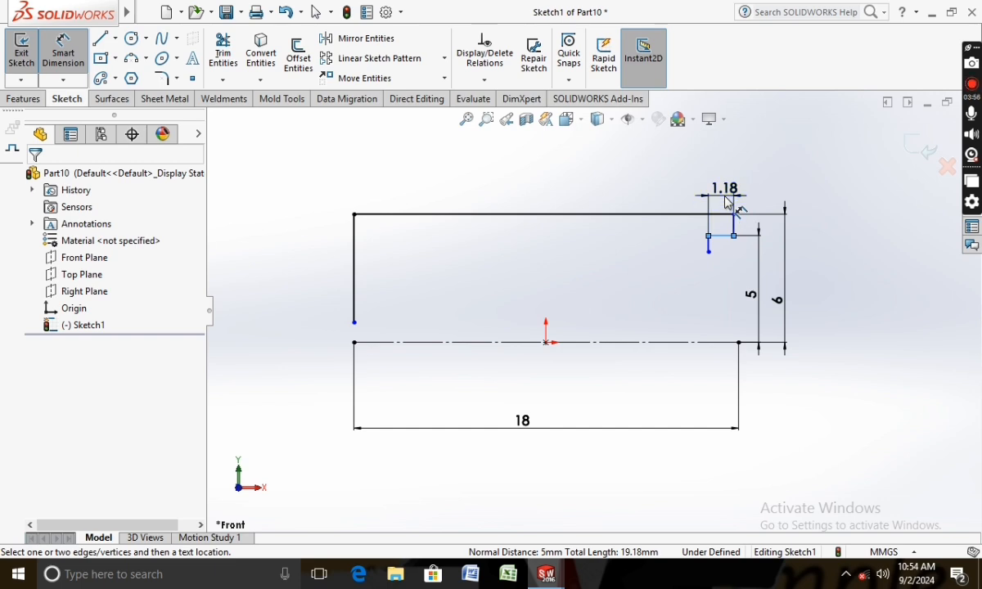
click(728, 203)
text(1)
key(Return)
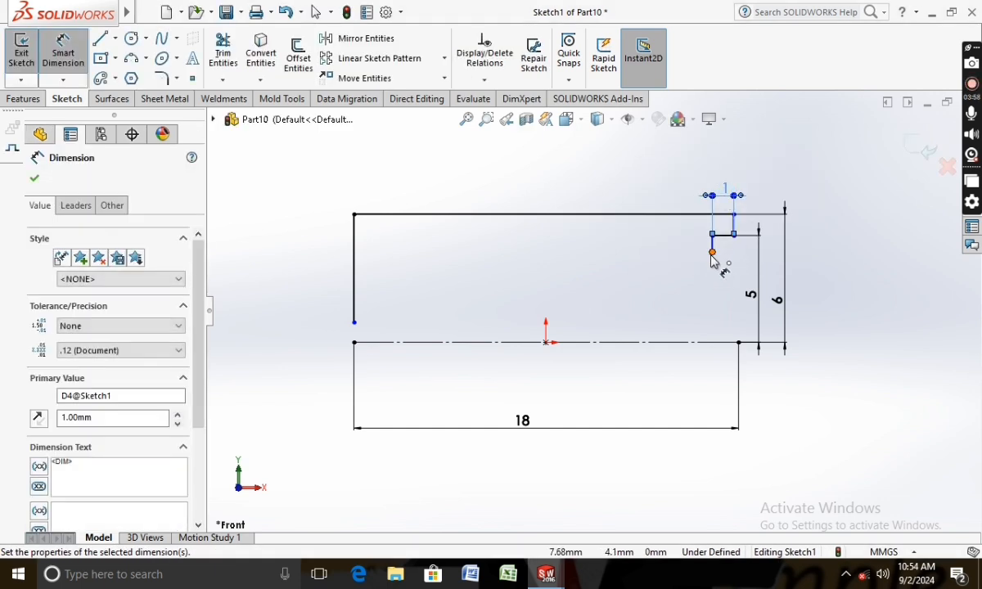
click(712, 246)
click(692, 248)
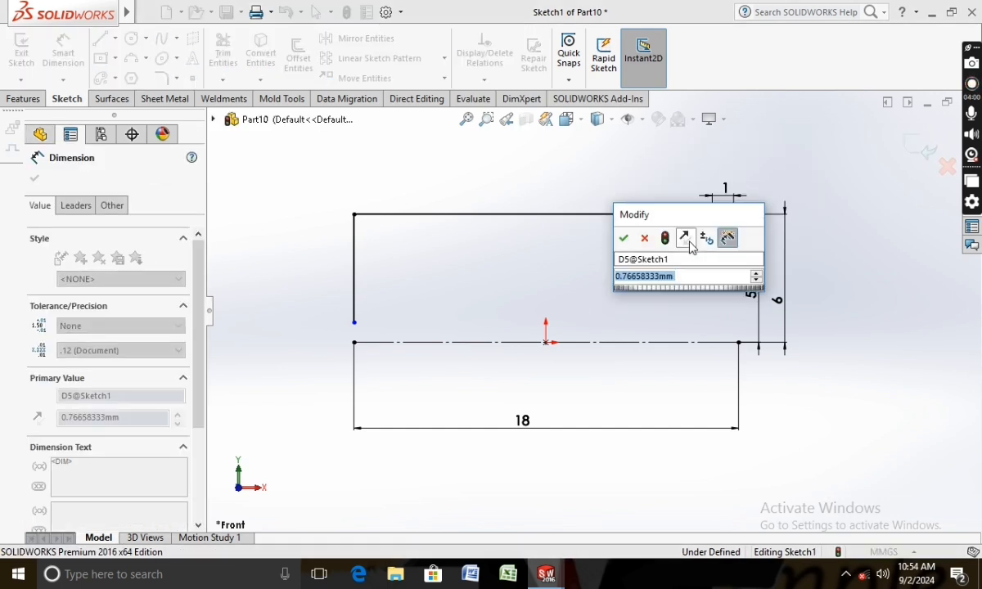
text(1)
key(Return)
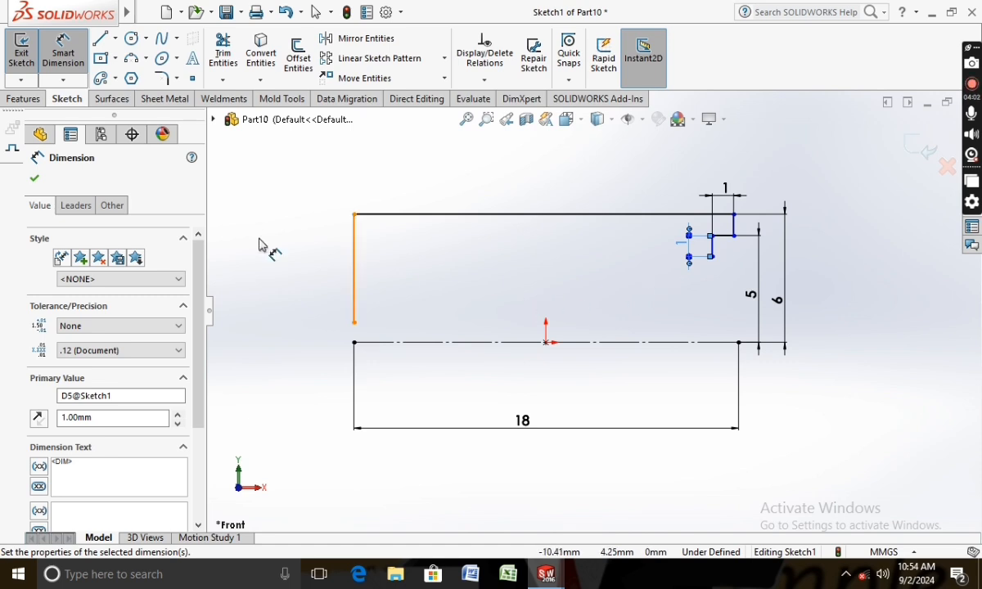
Dimension the lower endpoint of the left vertical line at 2 mm above the centerline's left end
click(354, 268)
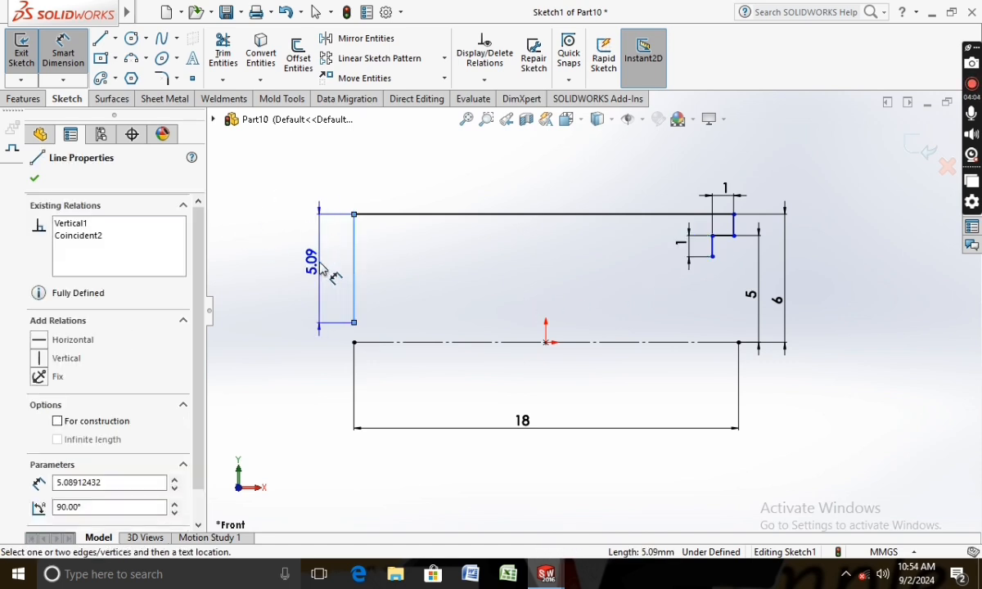
key(Escape)
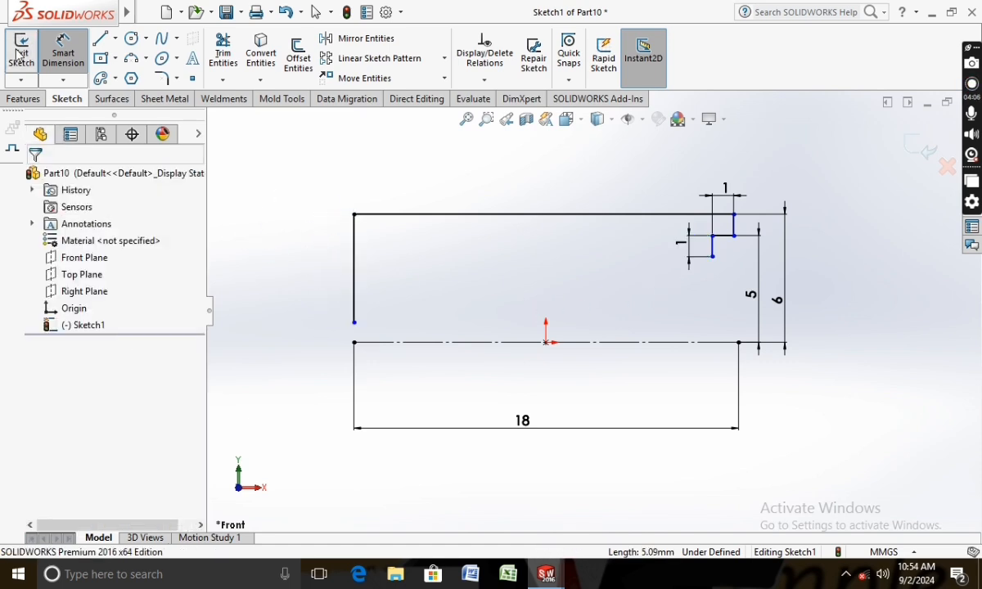
click(354, 323)
click(367, 342)
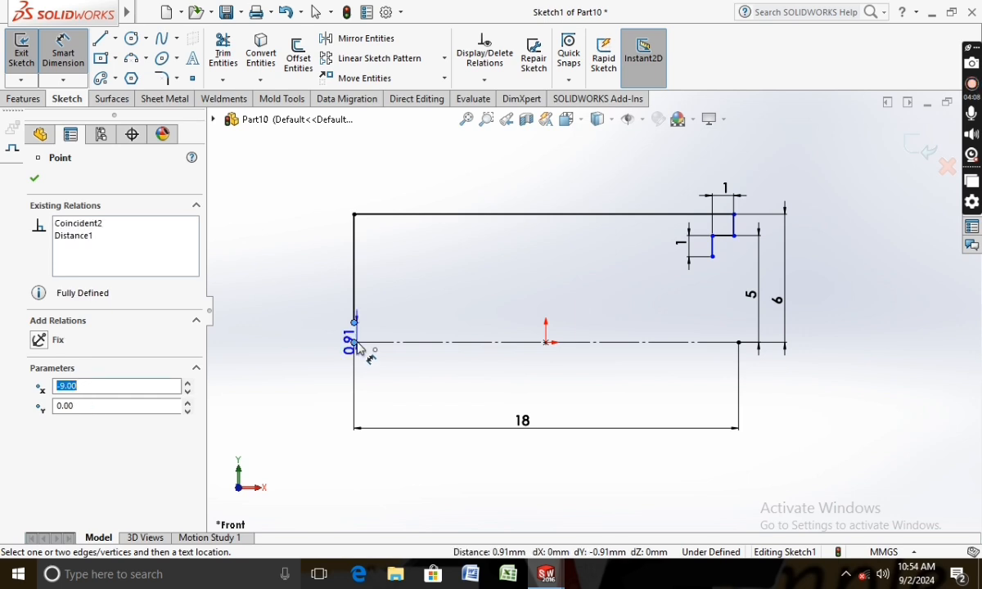
click(327, 330)
text(2)
key(Return)
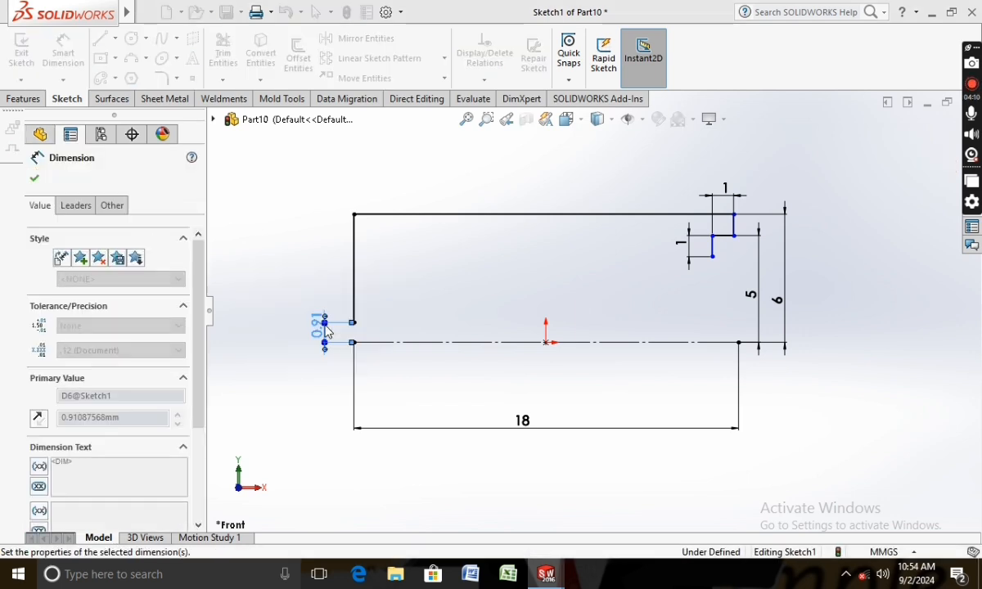
Close the profile with stepped lines from the lower-left endpoint: about 1.5 mm inward, 1.5 mm up, 1.2 mm inward, 0.5 mm up, then across to the right-hand drop
click(101, 39)
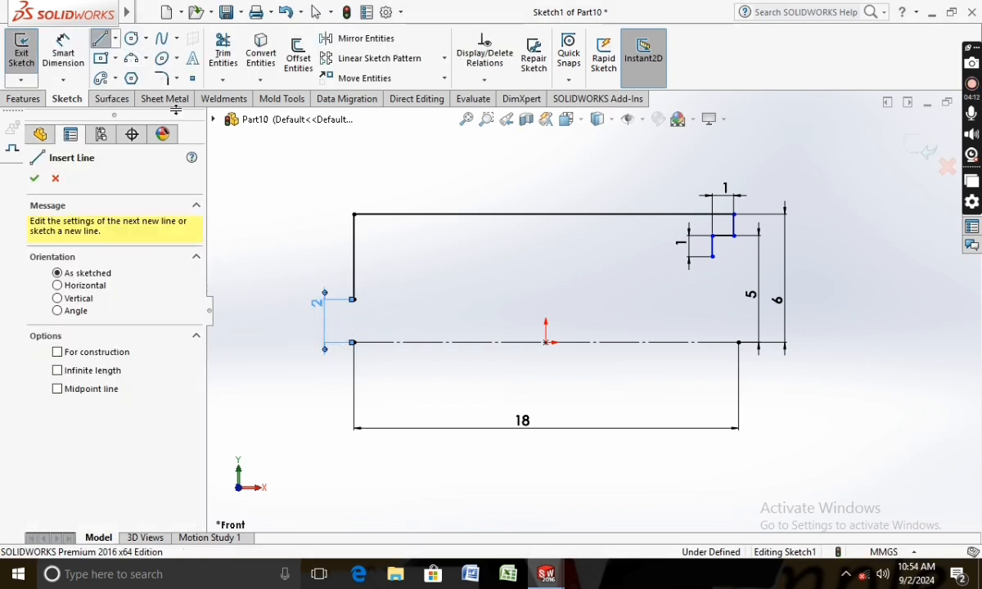
click(355, 299)
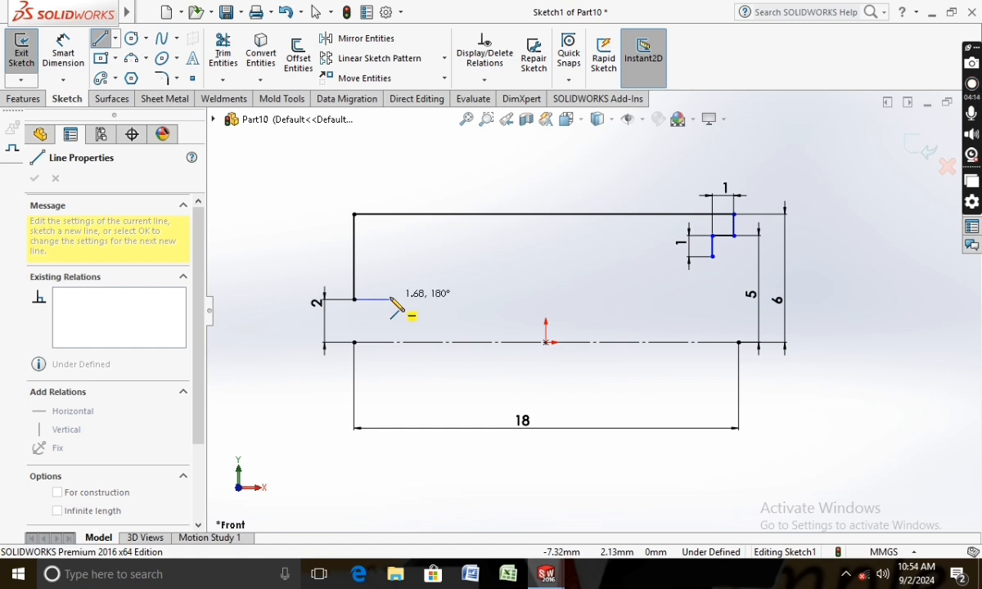
click(385, 299)
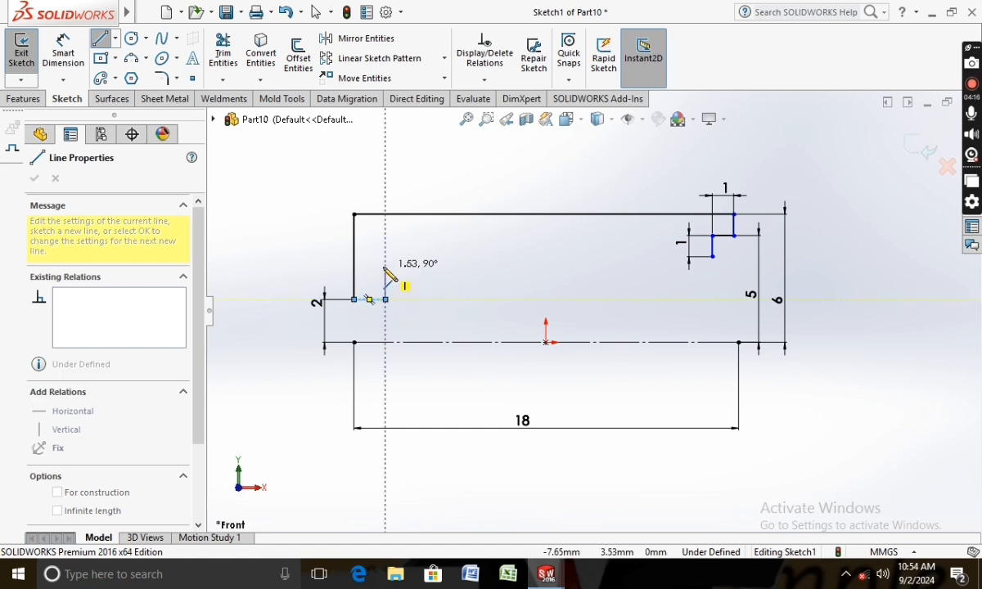
click(385, 267)
click(411, 267)
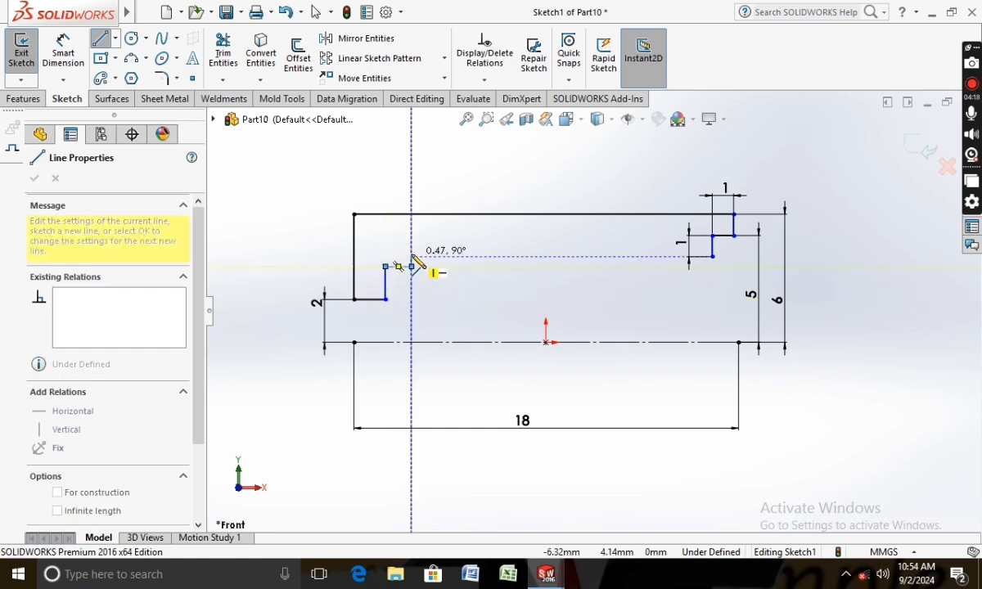
click(412, 259)
click(713, 257)
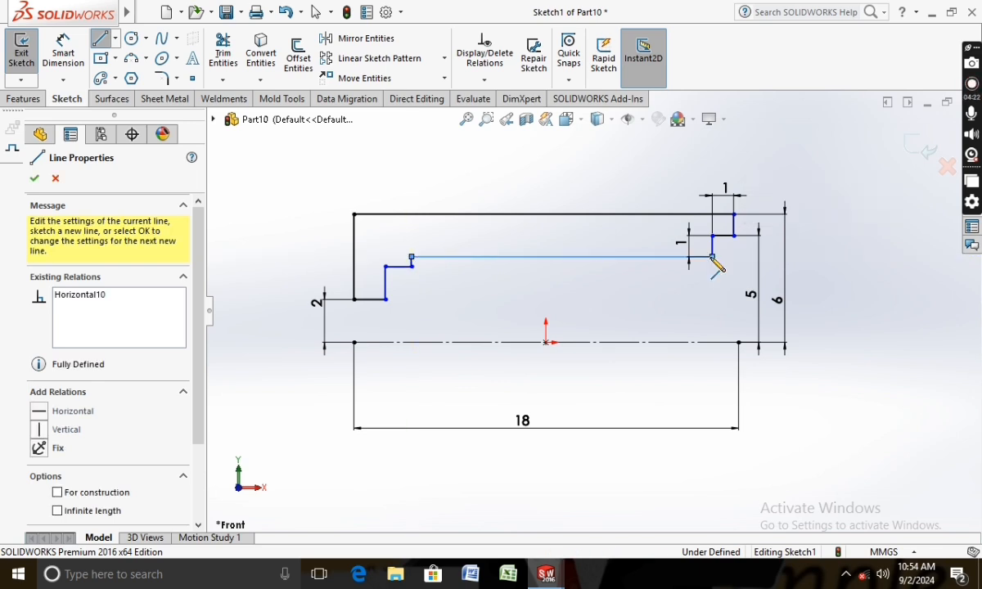
key(Escape)
Dimension the left step's lower horizontal line as 1 mm and the vertical line rising from its inner end as 1 mm
click(63, 72)
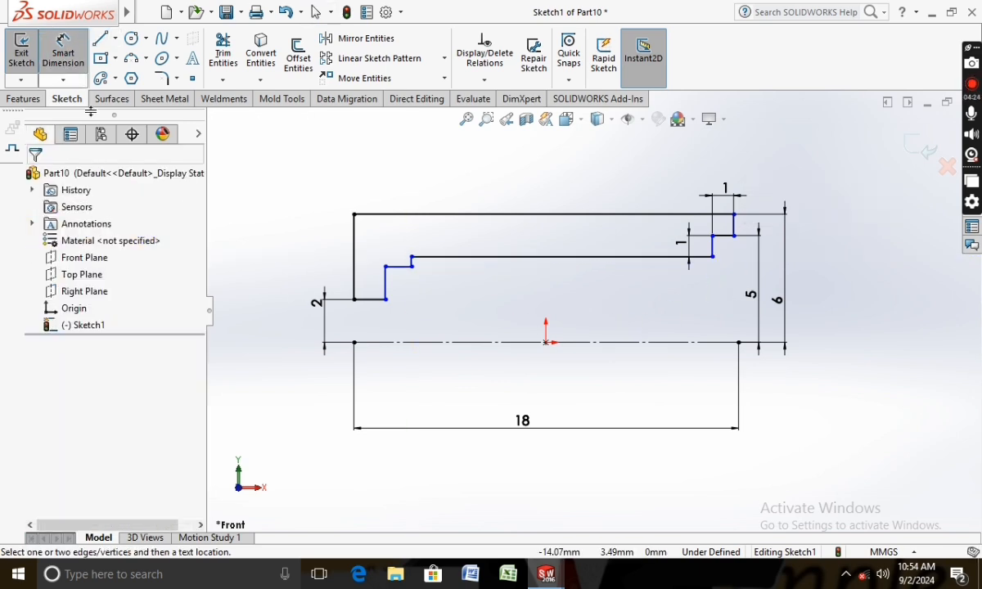
click(368, 301)
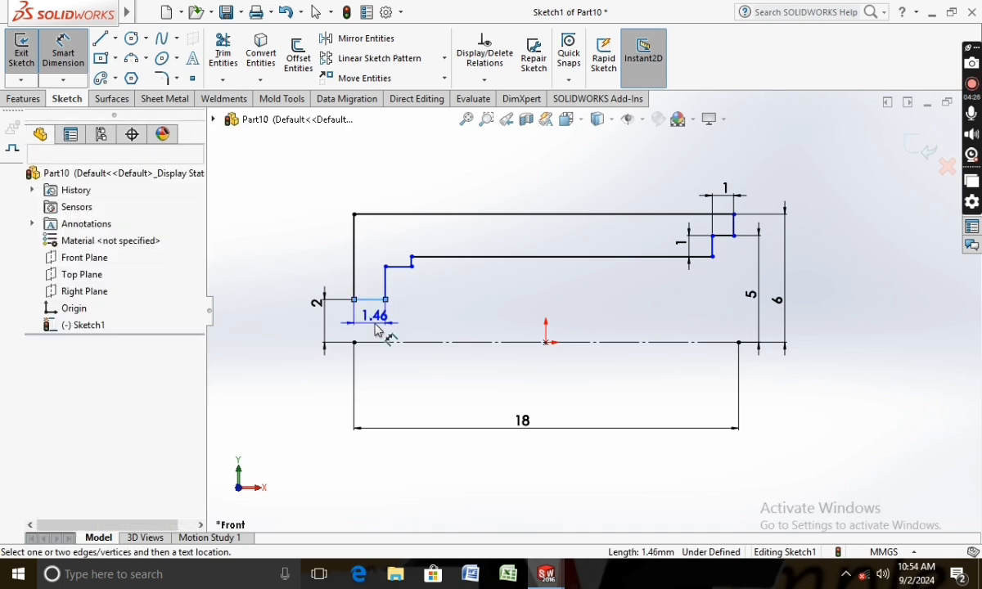
click(378, 324)
text(1)
key(Return)
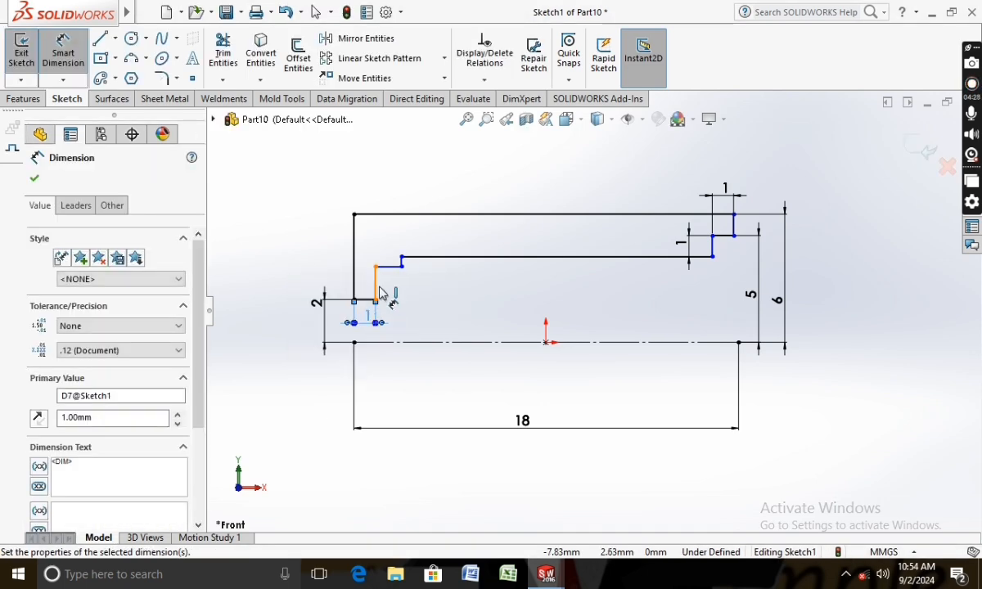
click(376, 287)
click(405, 293)
text(1)
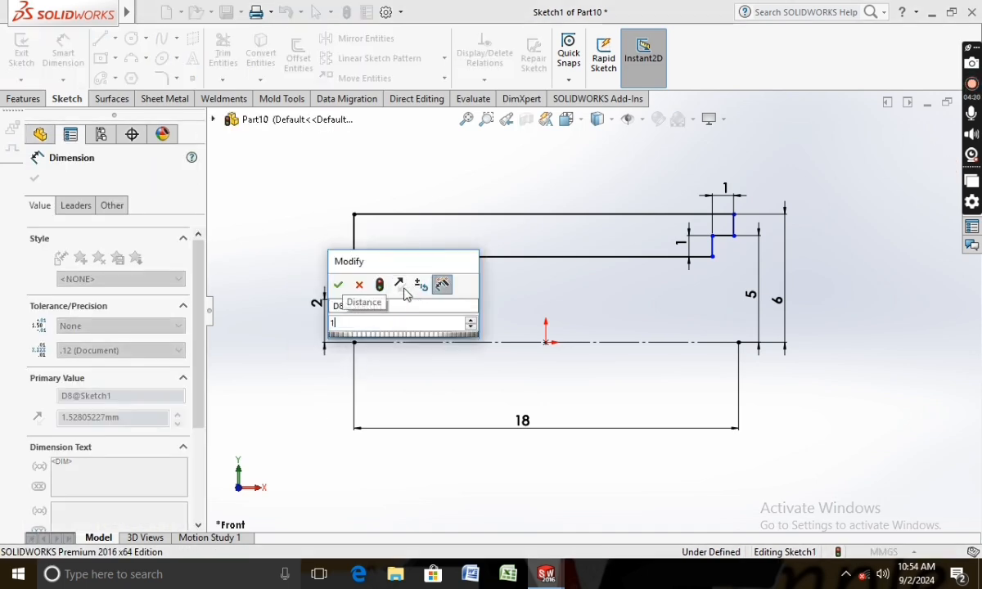
key(Return)
Dimension the left step's upper horizontal ledge as 1 mm
click(390, 280)
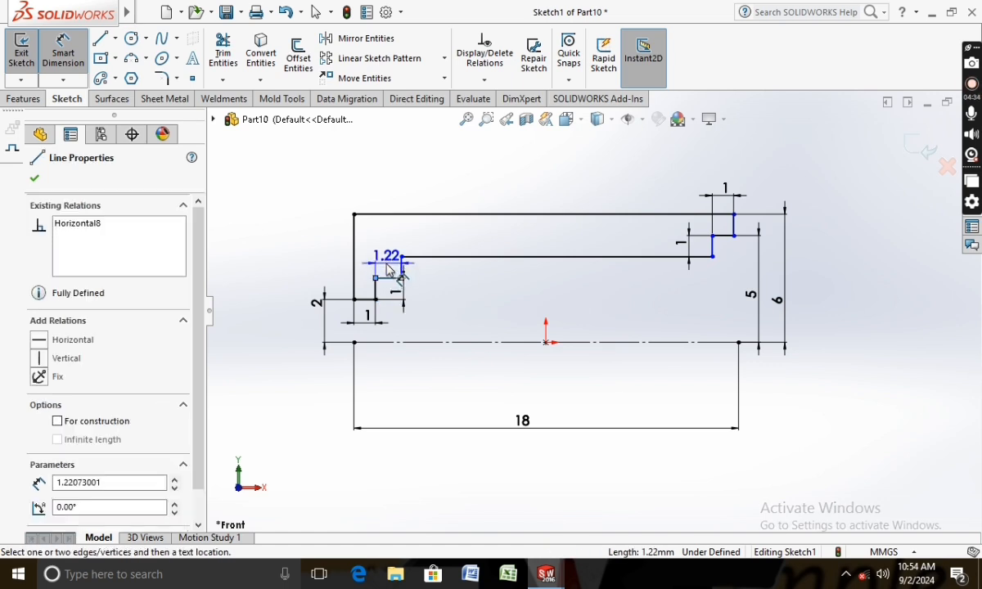
click(389, 270)
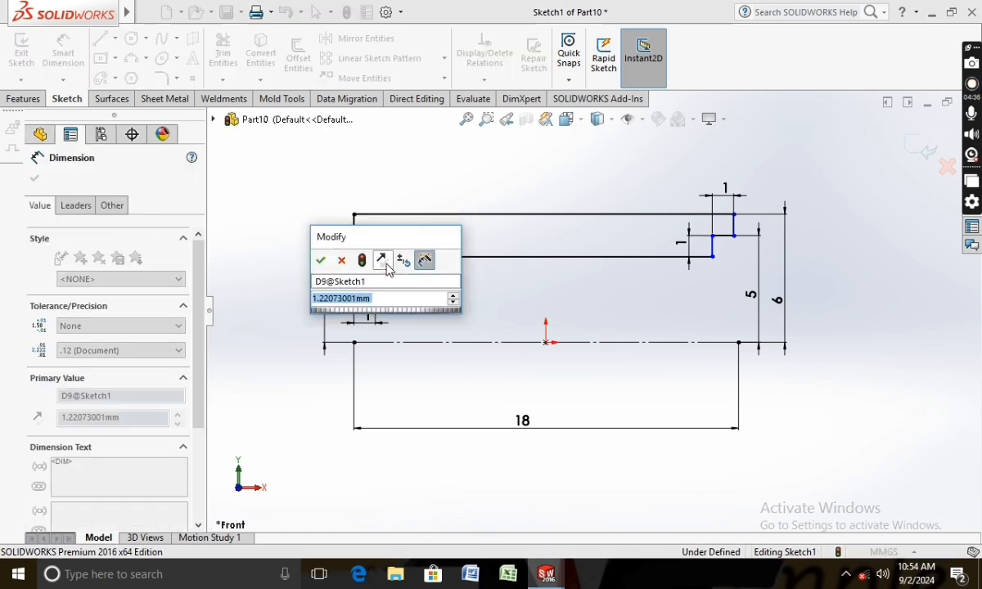
text(1)
key(Return)
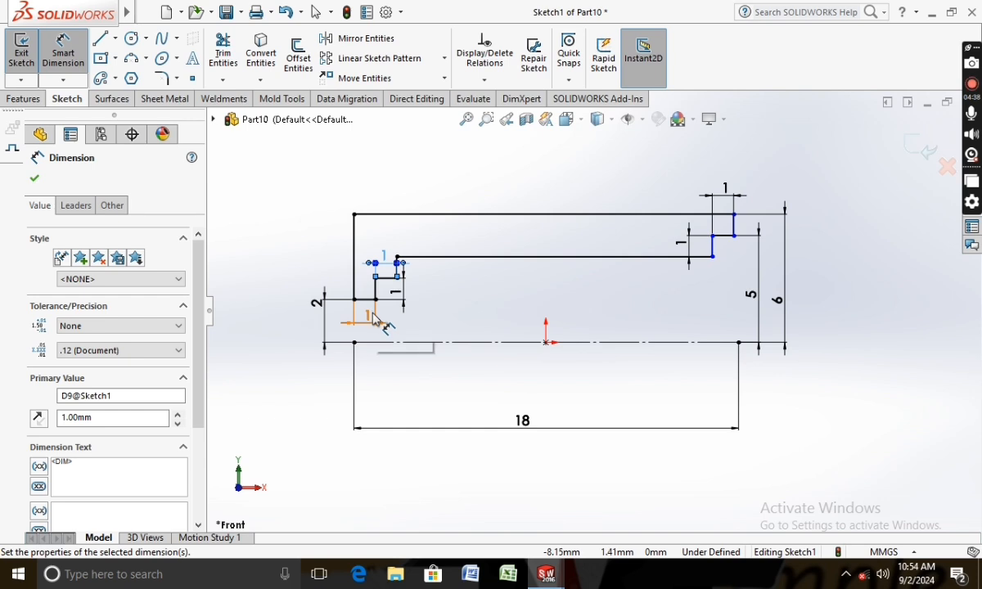
click(35, 179)
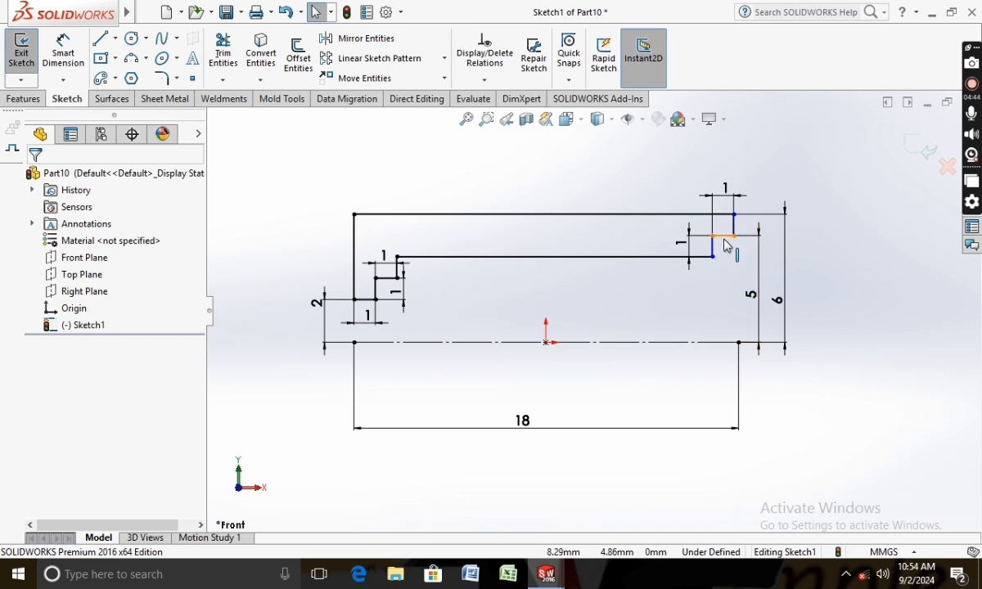
click(63, 51)
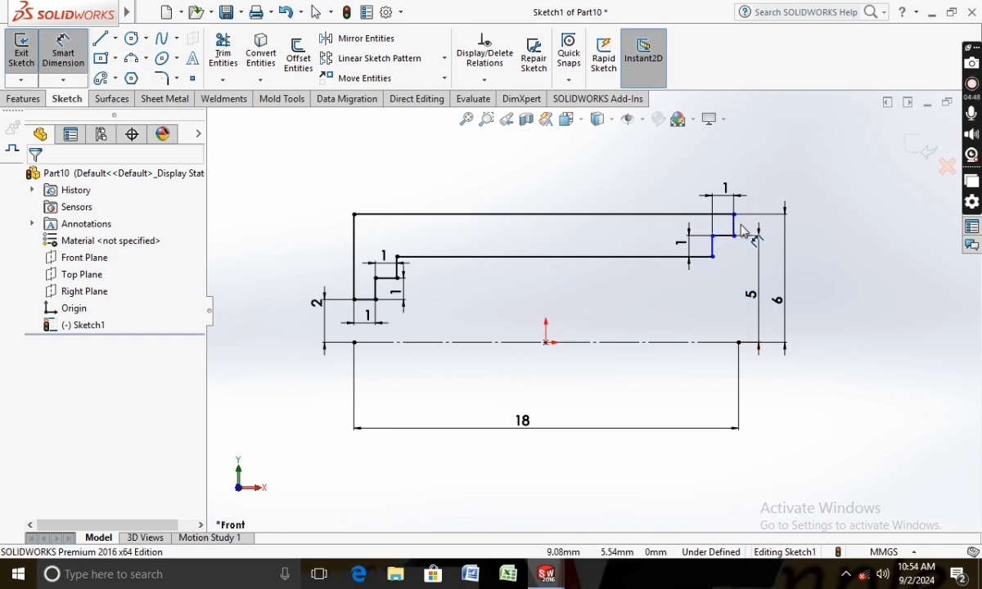
Revolve the closed profile 360 degrees about the 18 mm centerline
click(18, 100)
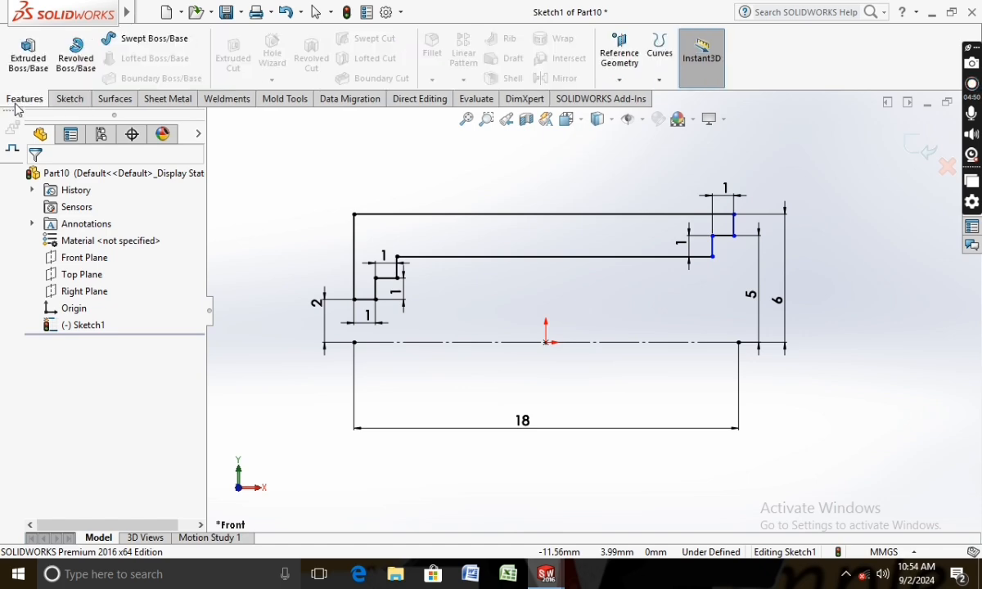
click(75, 53)
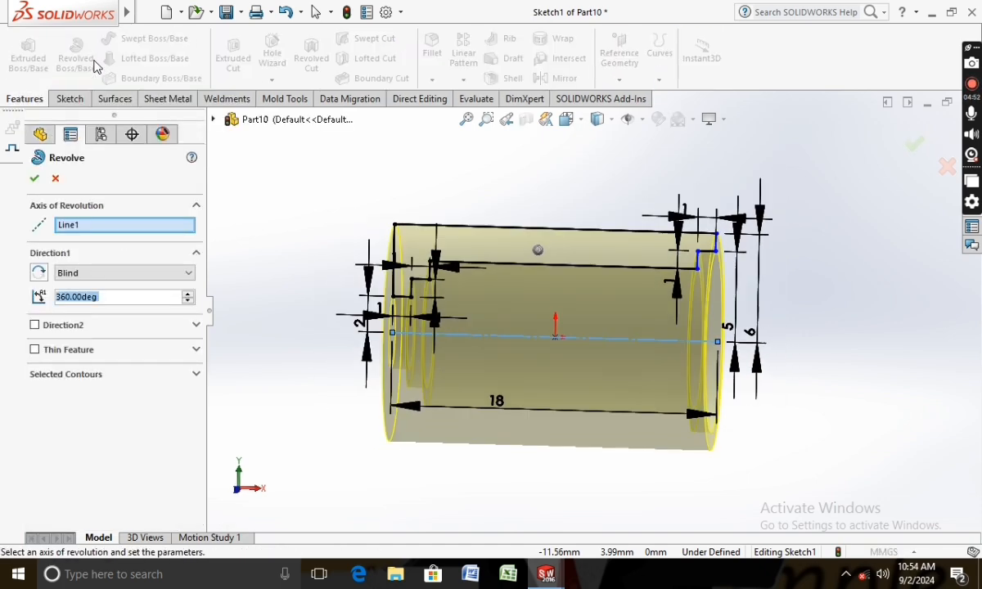
click(34, 179)
Start a sketch on the revolved tube's outer right-hand end face and draw a circle about 15.33 mm in diameter centered on the origin
scroll(554, 381, down, 3)
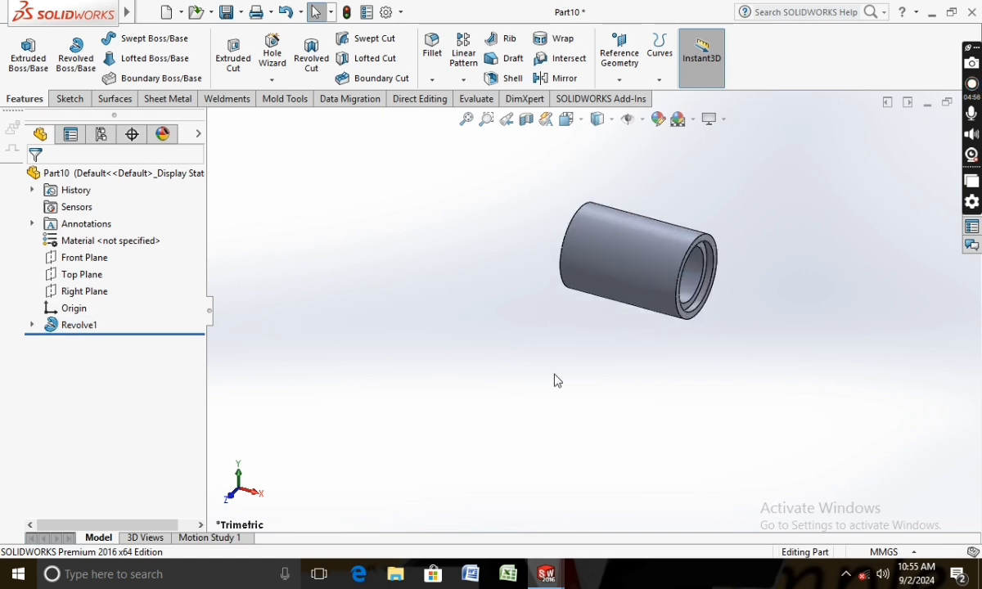
scroll(587, 307, down, 4)
right_click(736, 129)
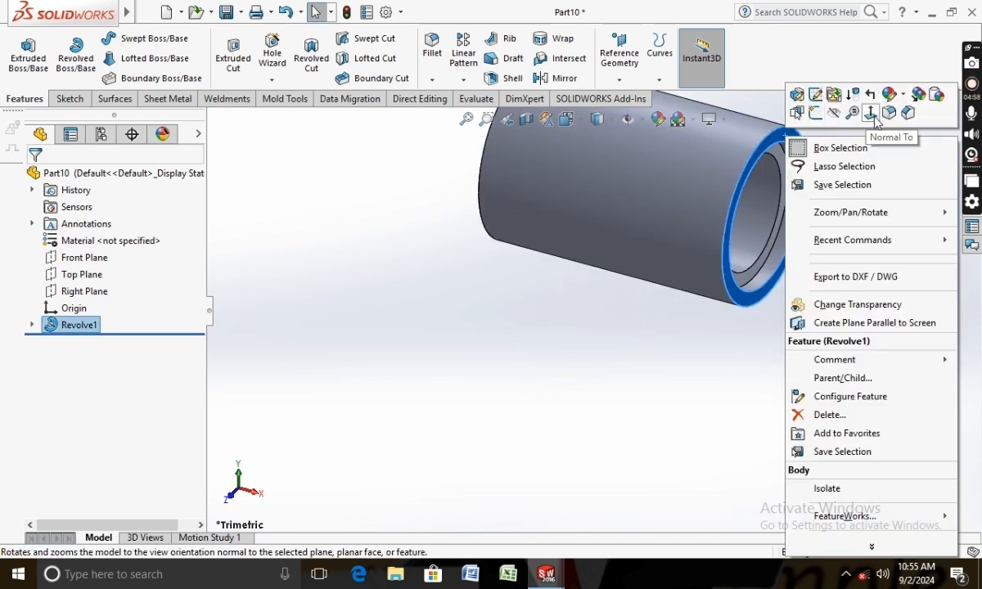
click(873, 114)
click(70, 99)
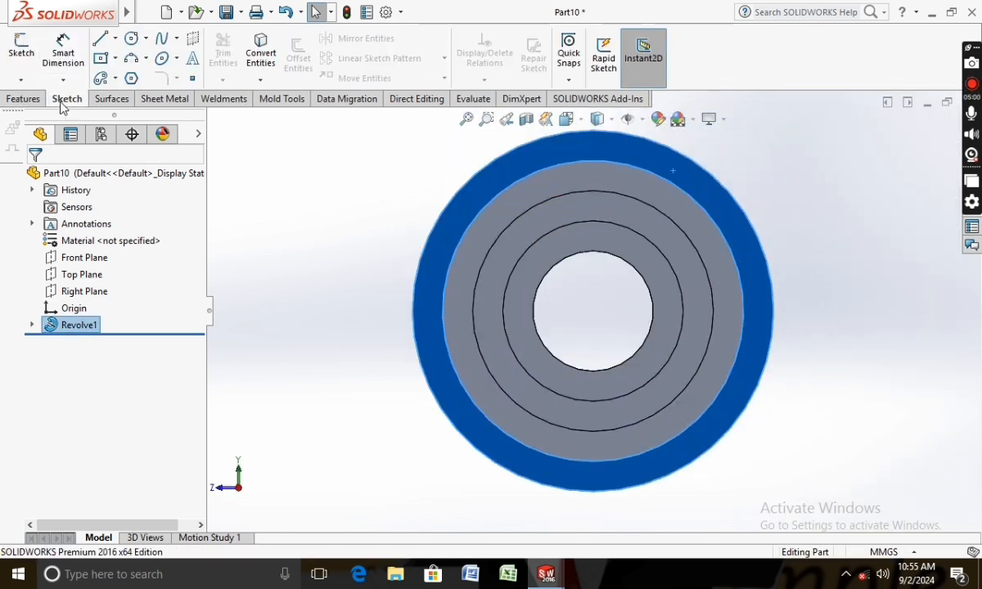
click(22, 51)
click(131, 38)
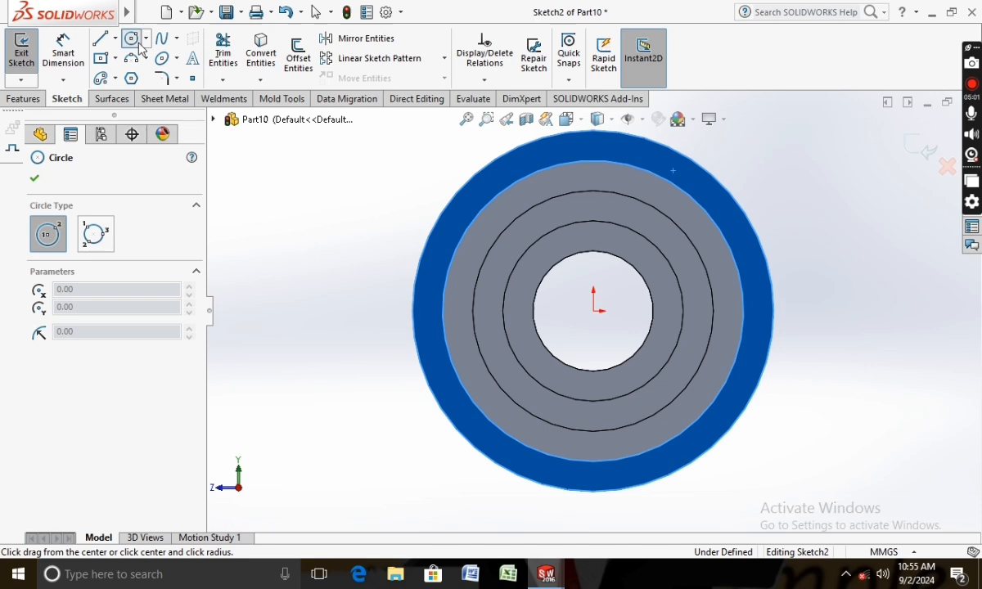
click(593, 311)
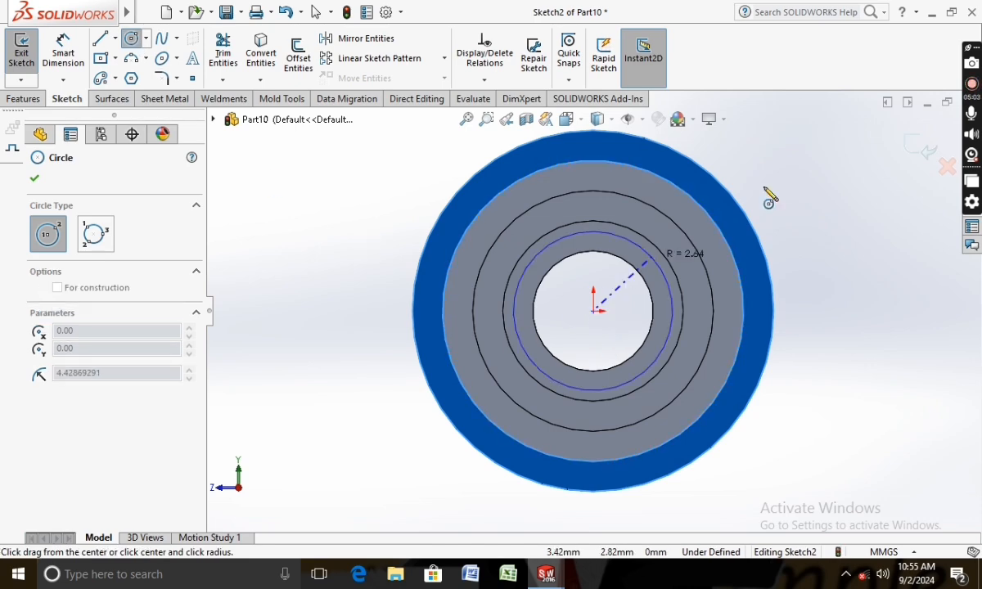
click(786, 185)
Dimension the circle's diameter as 14 mm
click(63, 53)
click(363, 288)
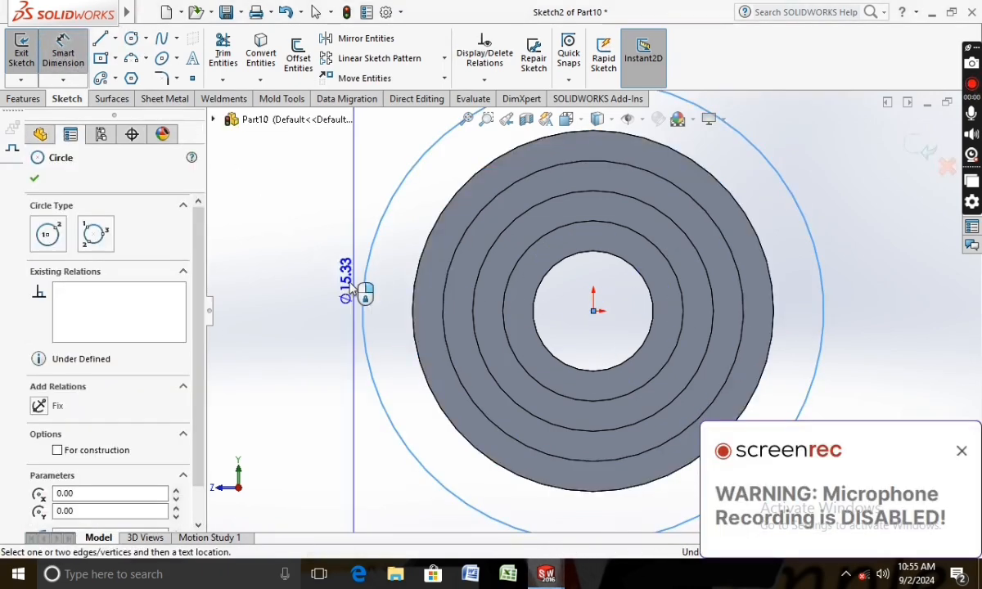
click(290, 291)
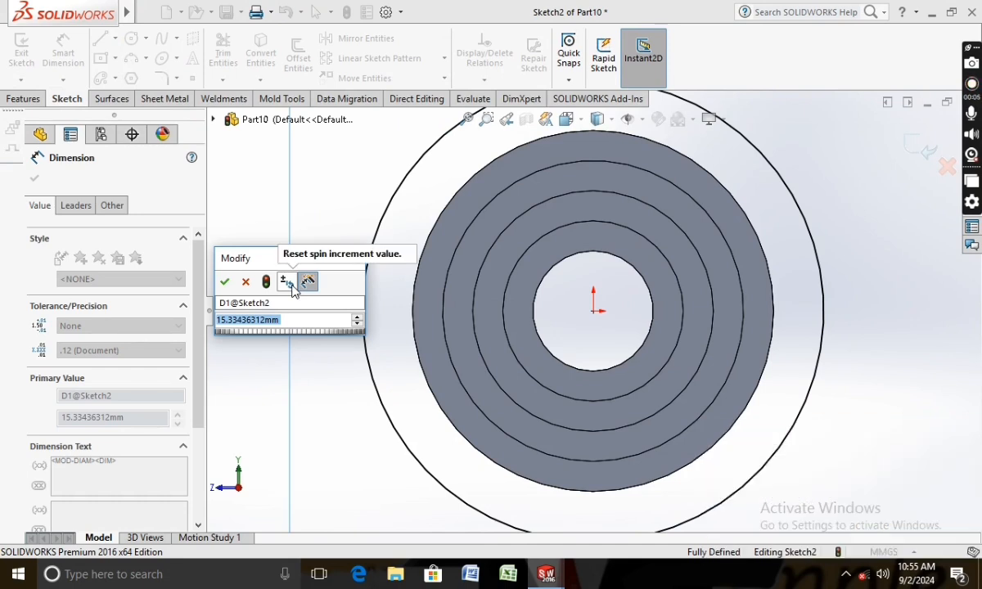
text(14)
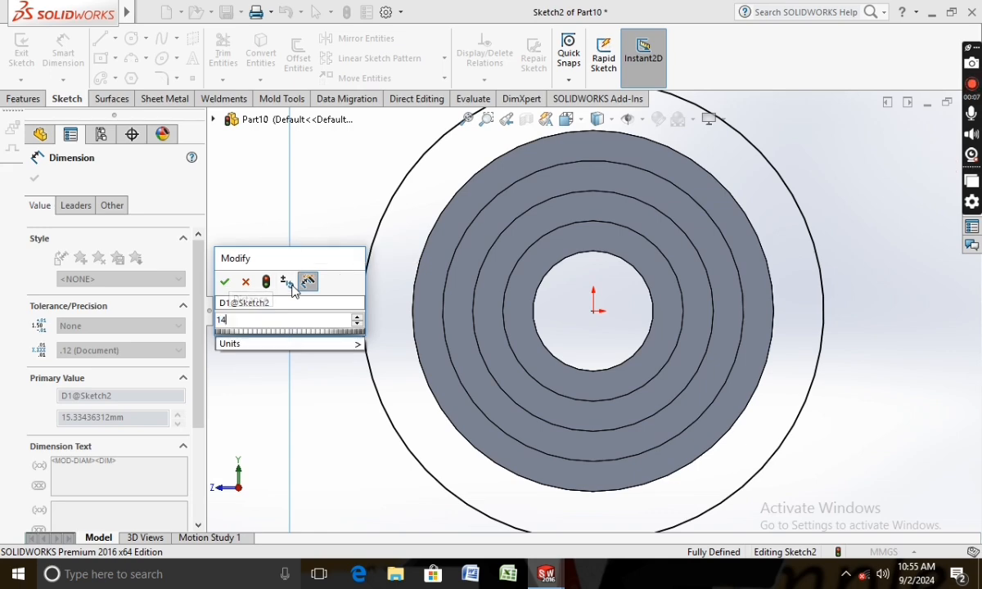
key(Return)
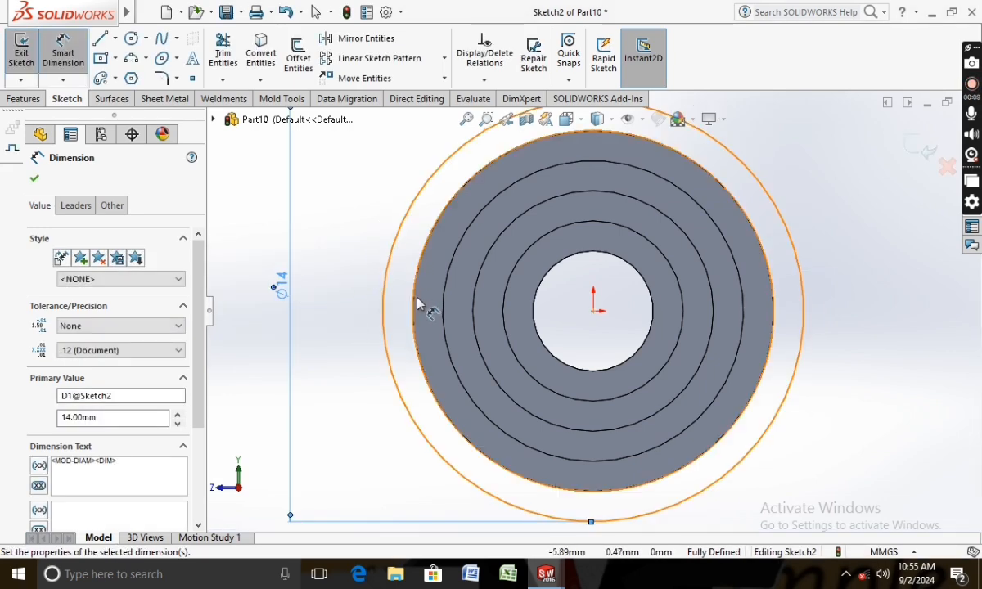
Convert the tube's 12 mm outer edge into a sketch circle inside the 14 mm circle
click(275, 56)
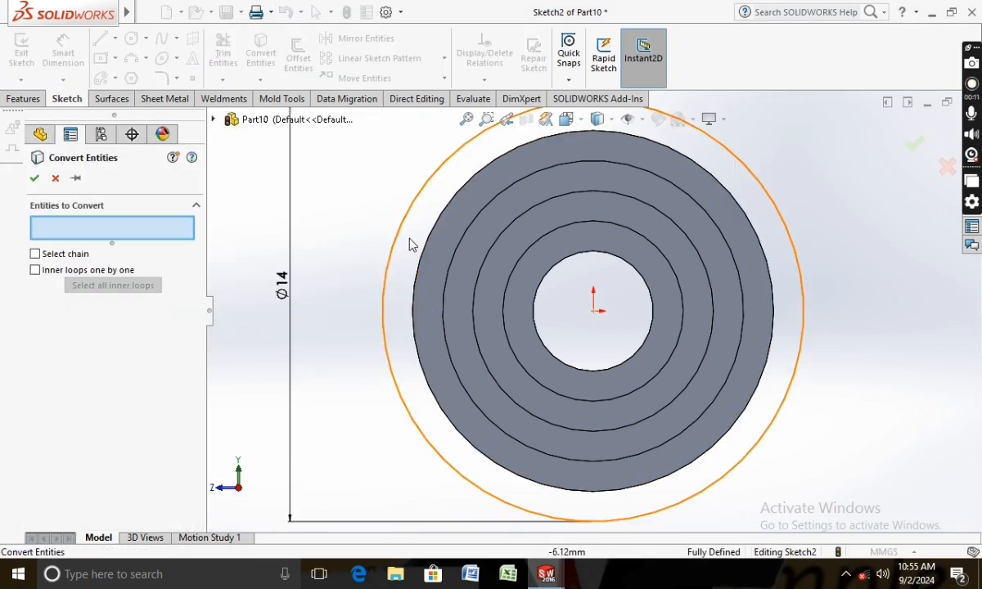
click(425, 257)
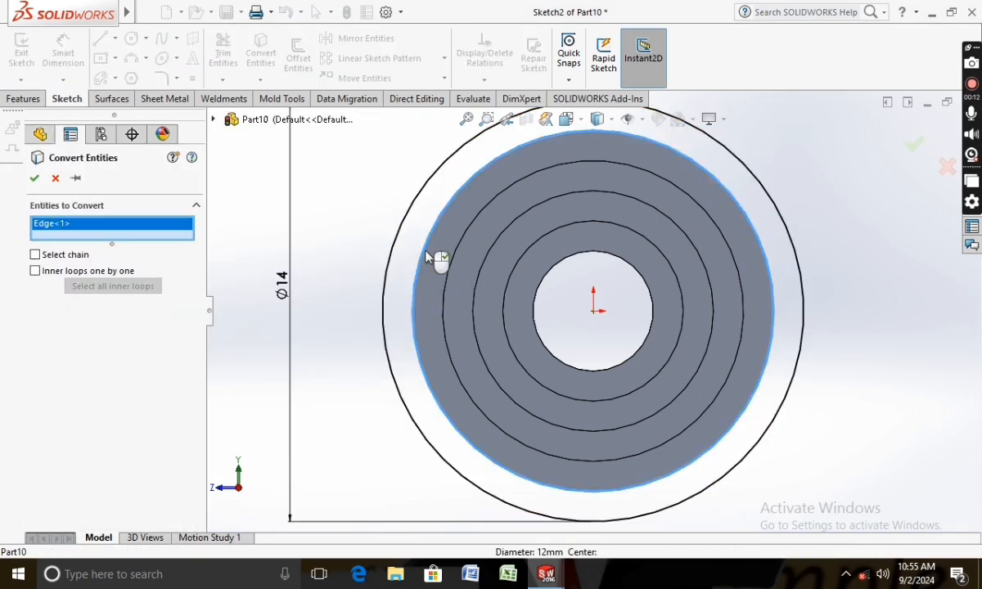
click(34, 180)
Extrude the ring between the two circles 1 mm blind in the reversed direction, back over the tube, merging the result
click(23, 99)
click(31, 72)
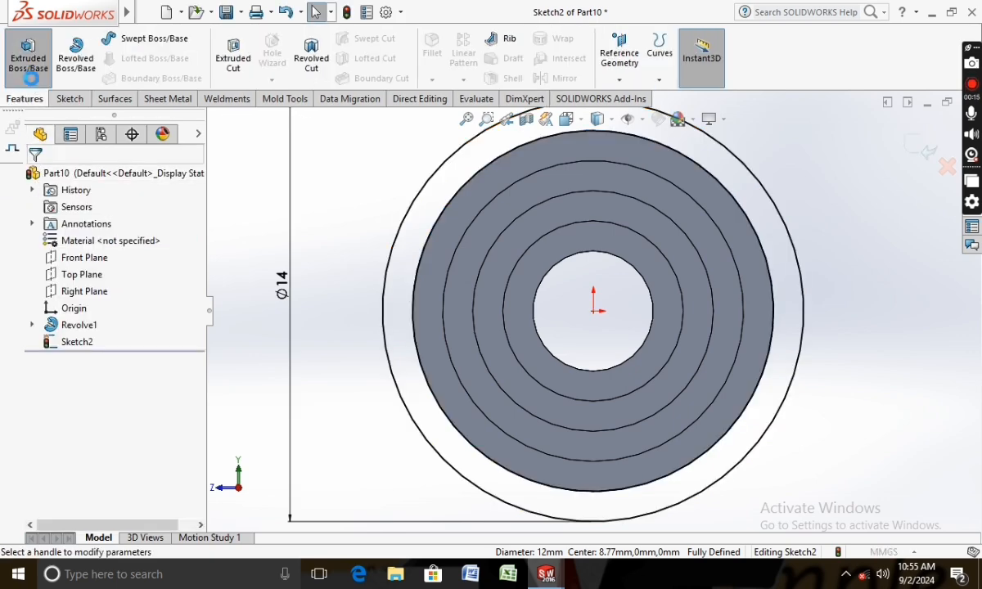
click(36, 252)
middle_drag(278, 339, 271, 291)
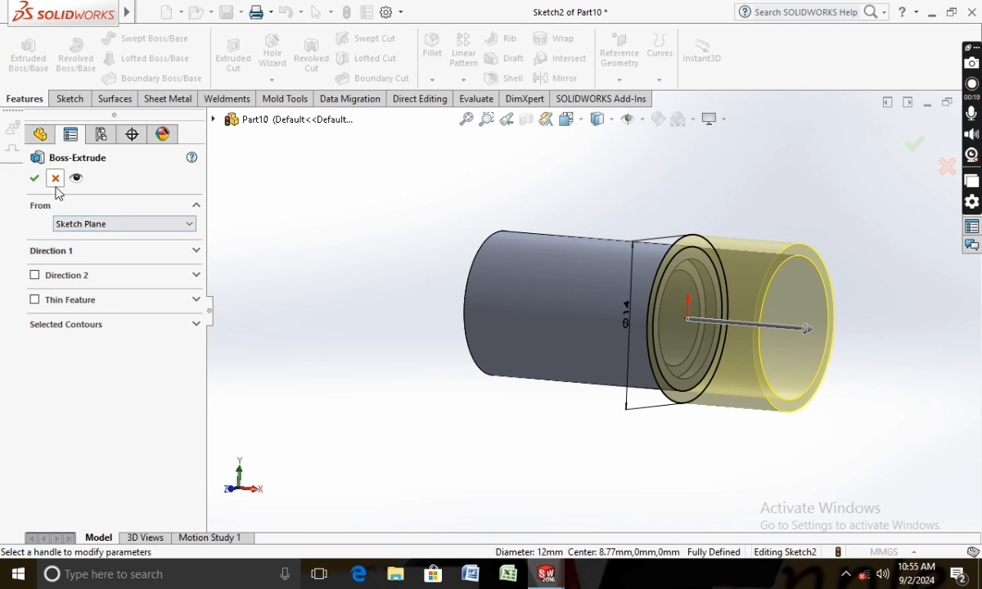
click(197, 251)
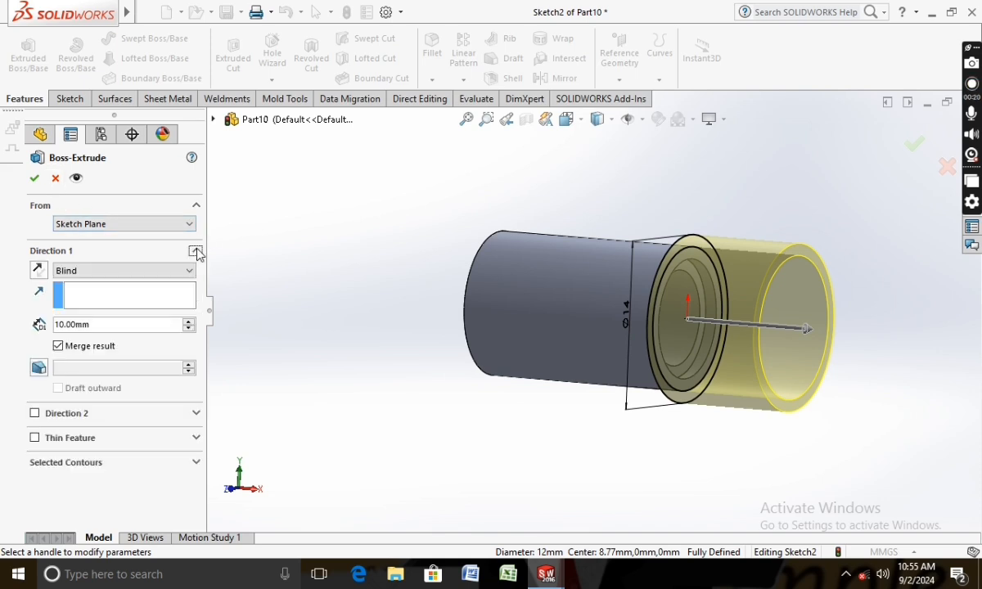
click(39, 270)
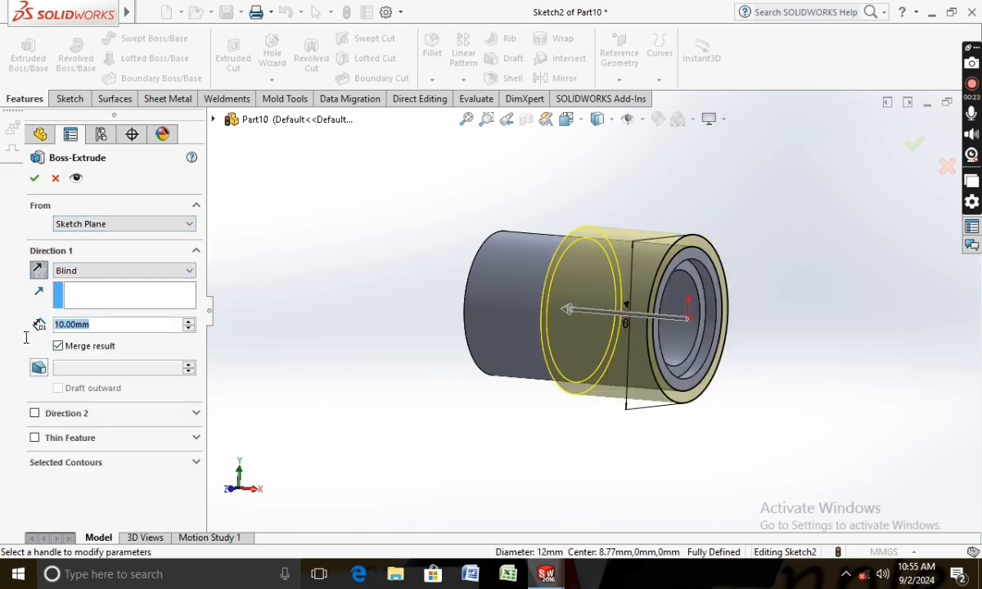
text(1)
key(Return)
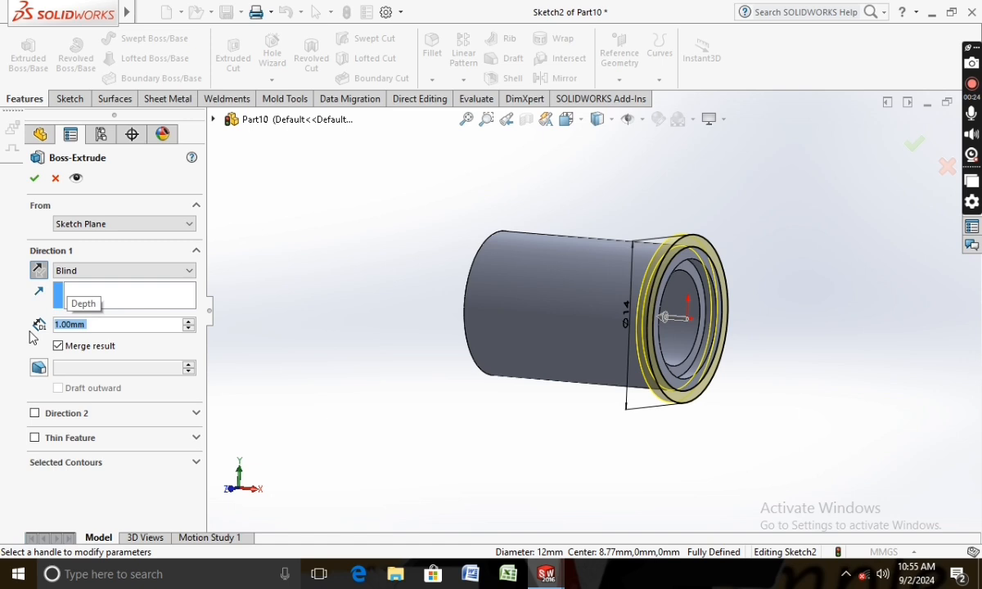
click(31, 176)
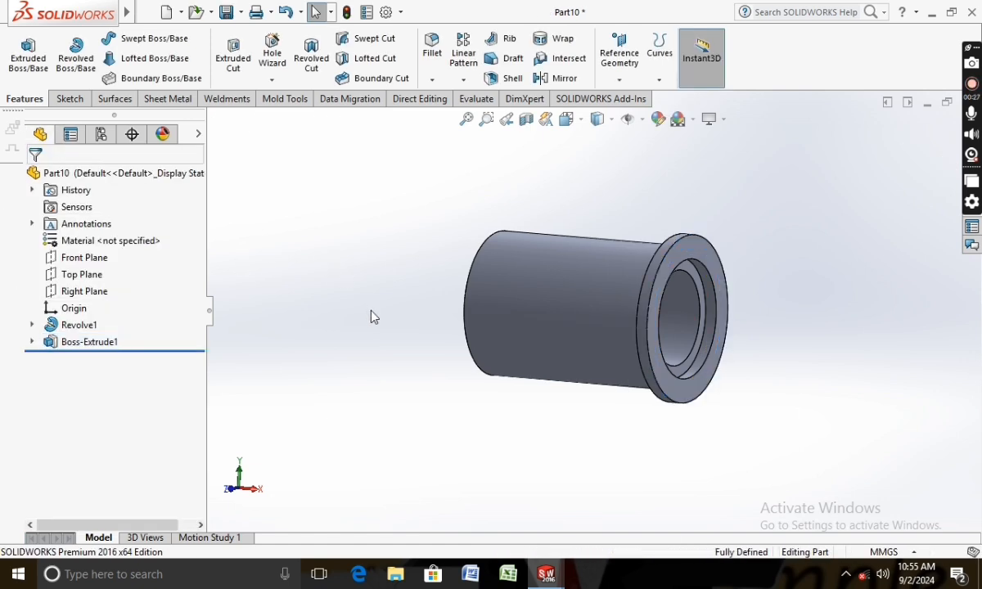
Reopen the flange extrusion's definition to review its direction and depth settings
middle_drag(373, 317, 355, 291)
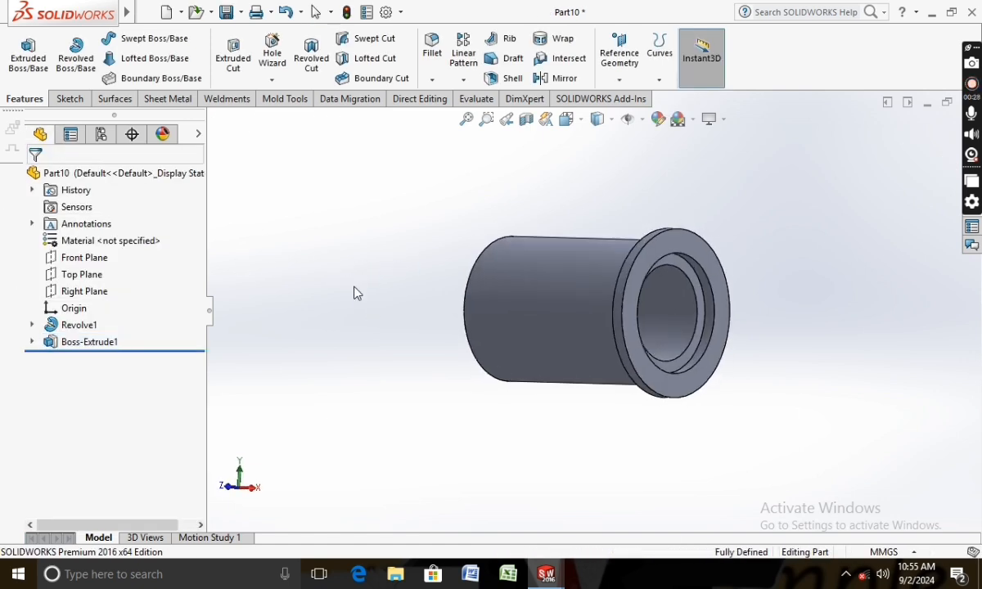
right_click(85, 342)
click(96, 227)
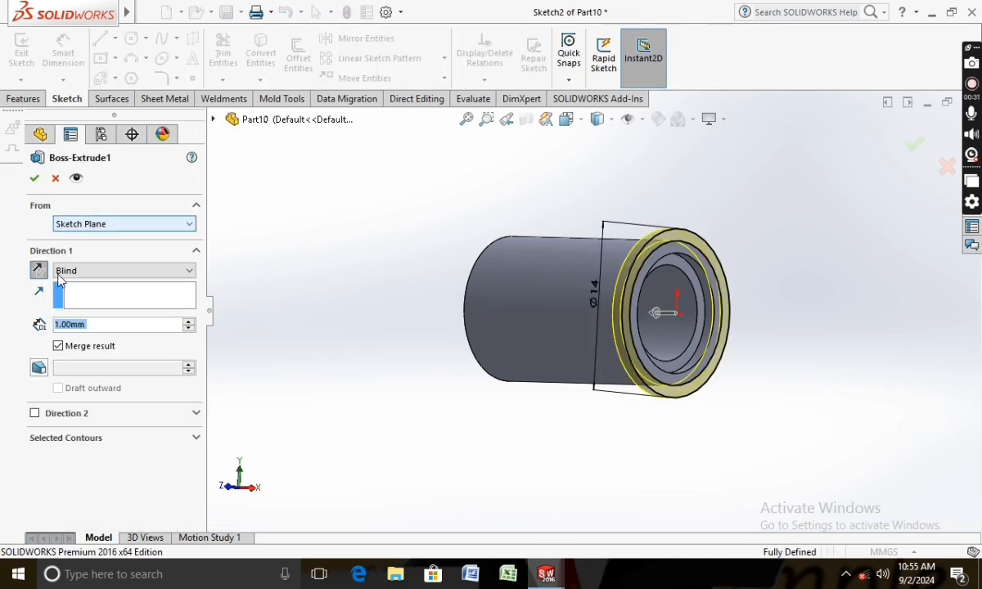
click(34, 179)
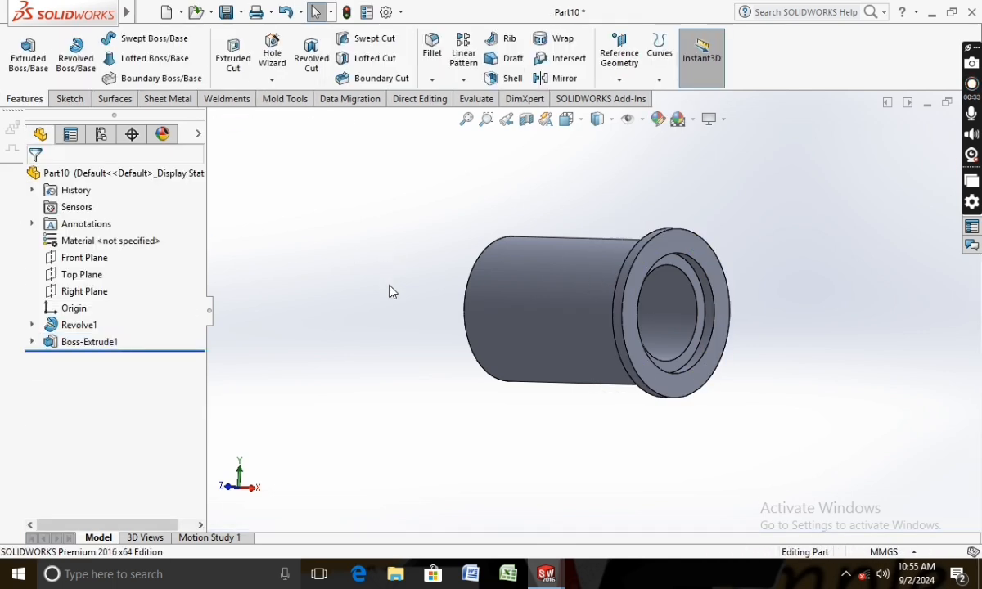
Apply a scene with a plain white background to the part
middle_drag(391, 289, 489, 268)
click(693, 121)
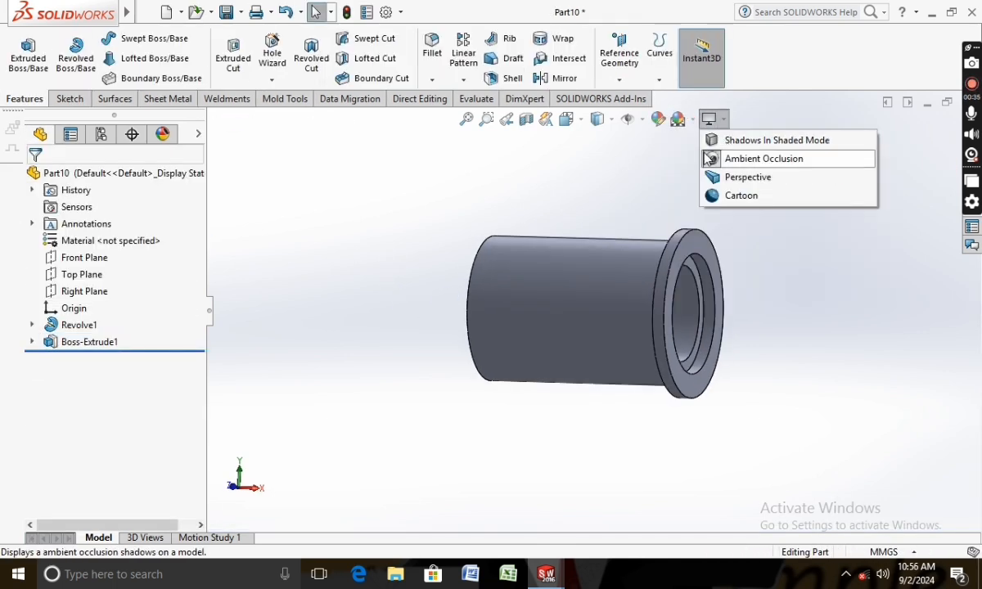
click(700, 158)
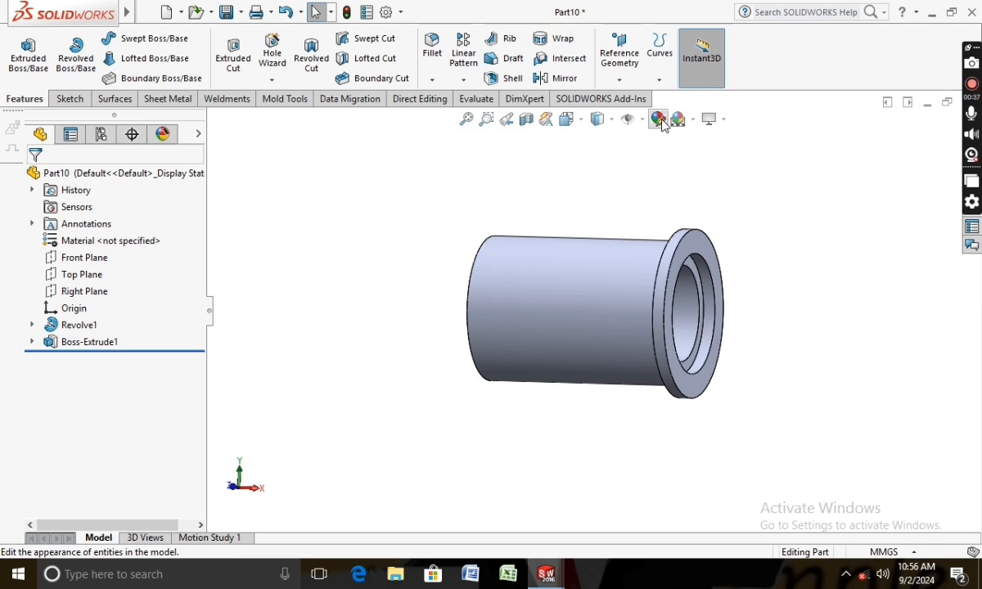
Apply the polished brass metal appearance to the whole part
click(661, 120)
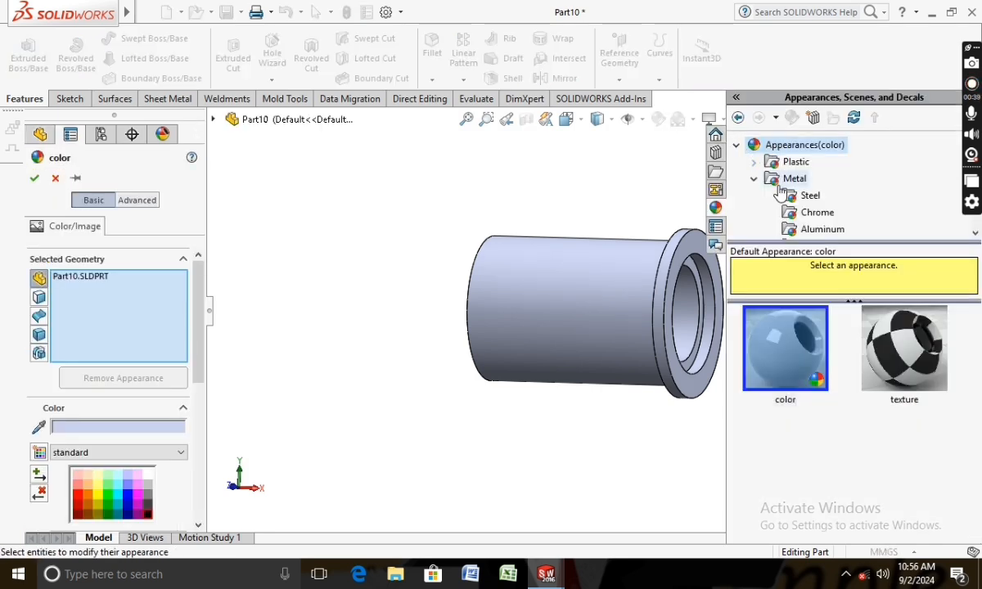
scroll(798, 214, down, 1)
click(809, 212)
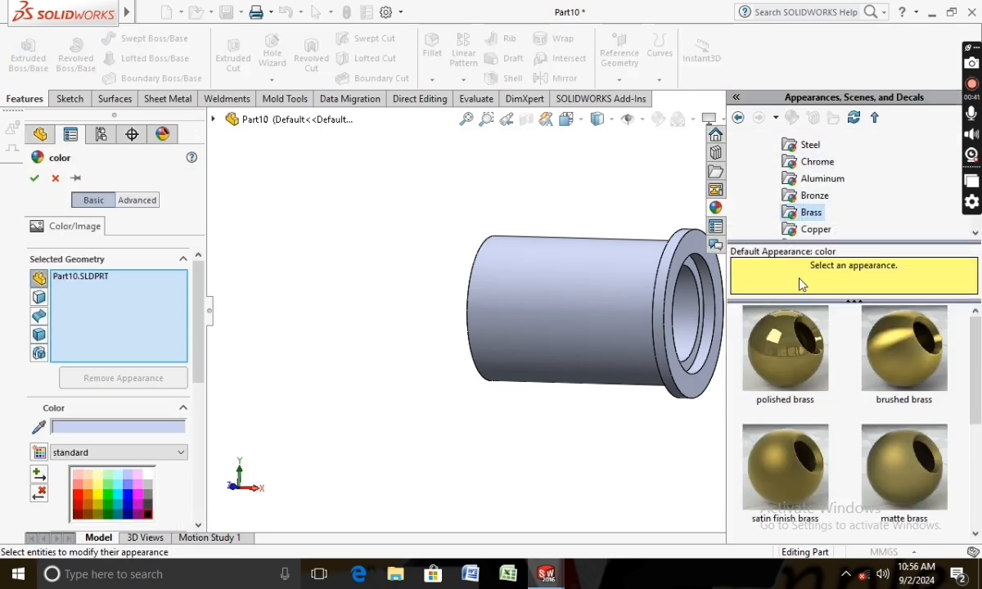
click(747, 336)
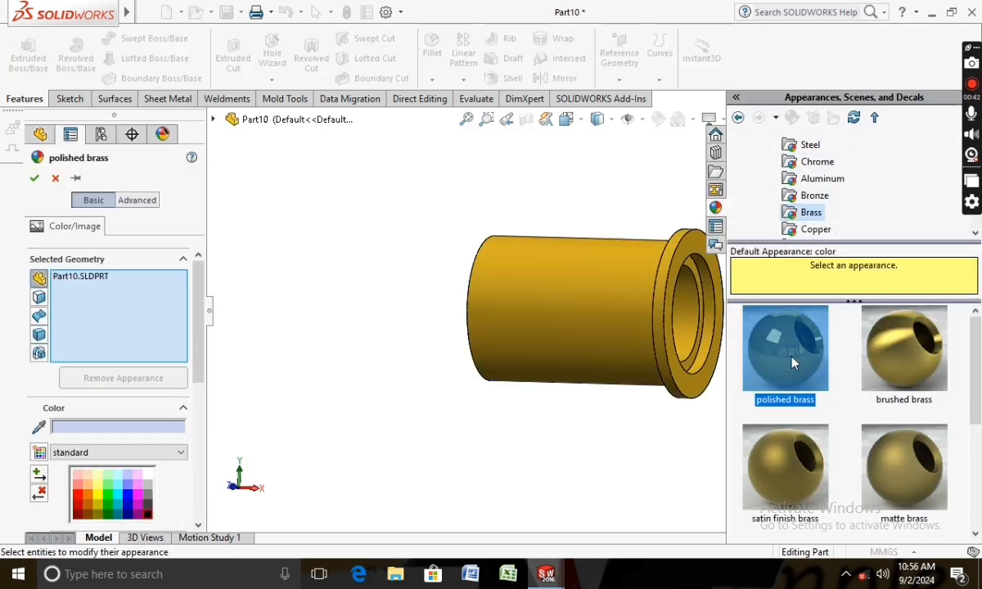
click(35, 181)
Inspect both ends of the flanged tube and save Part10
middle_drag(372, 308, 324, 370)
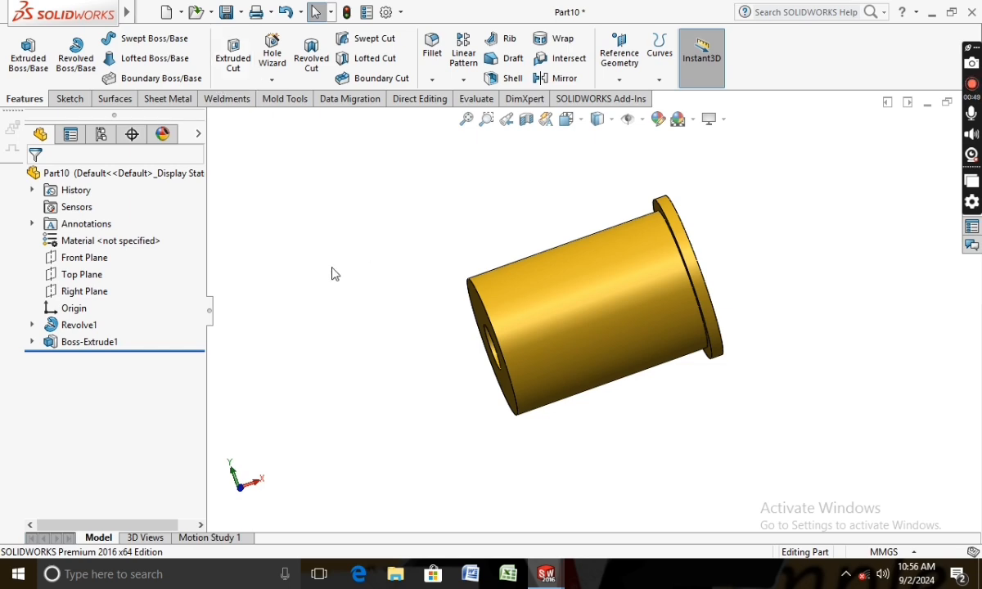
middle_drag(331, 274, 263, 237)
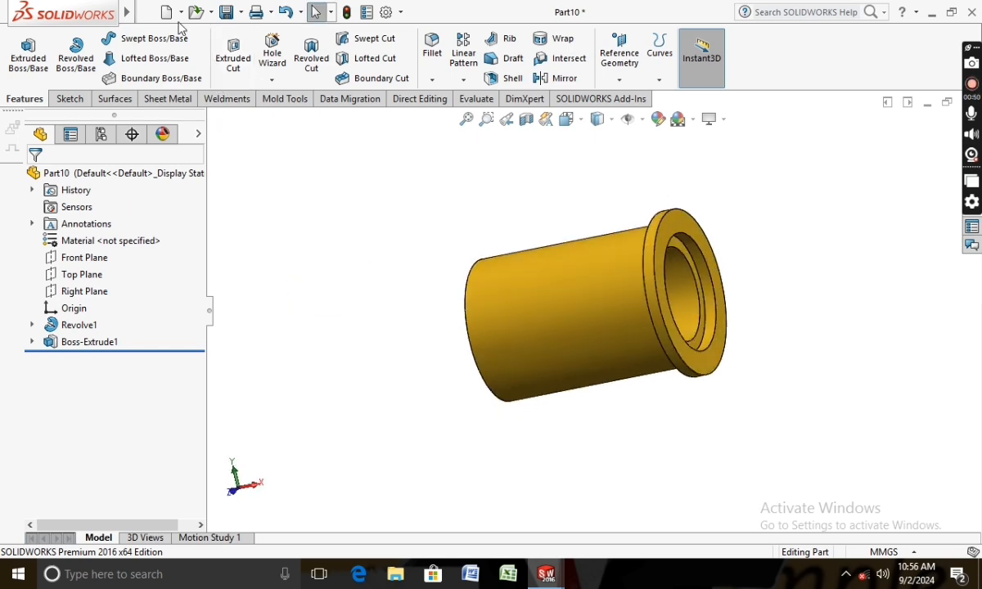
click(227, 13)
click(608, 431)
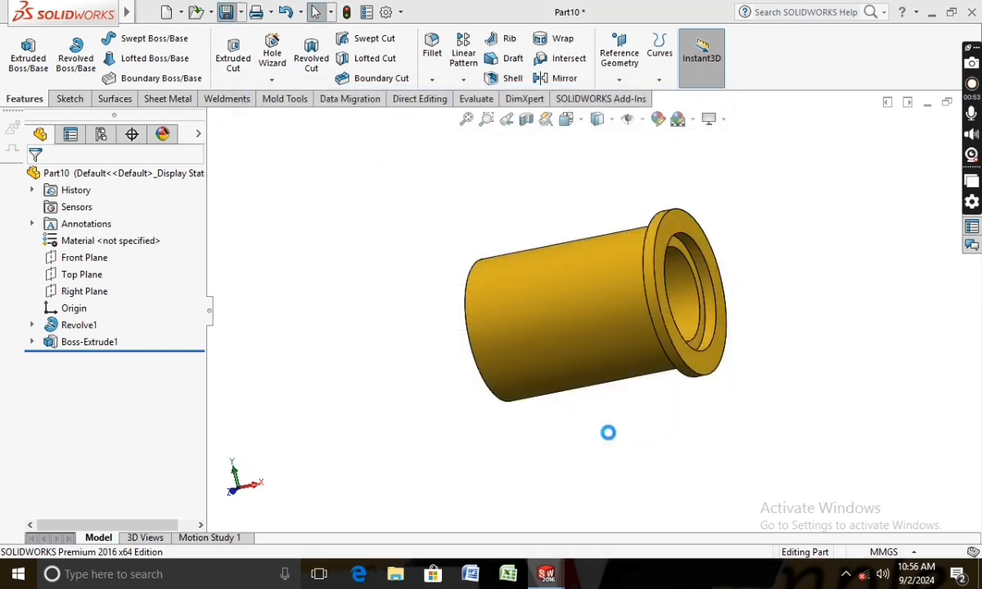
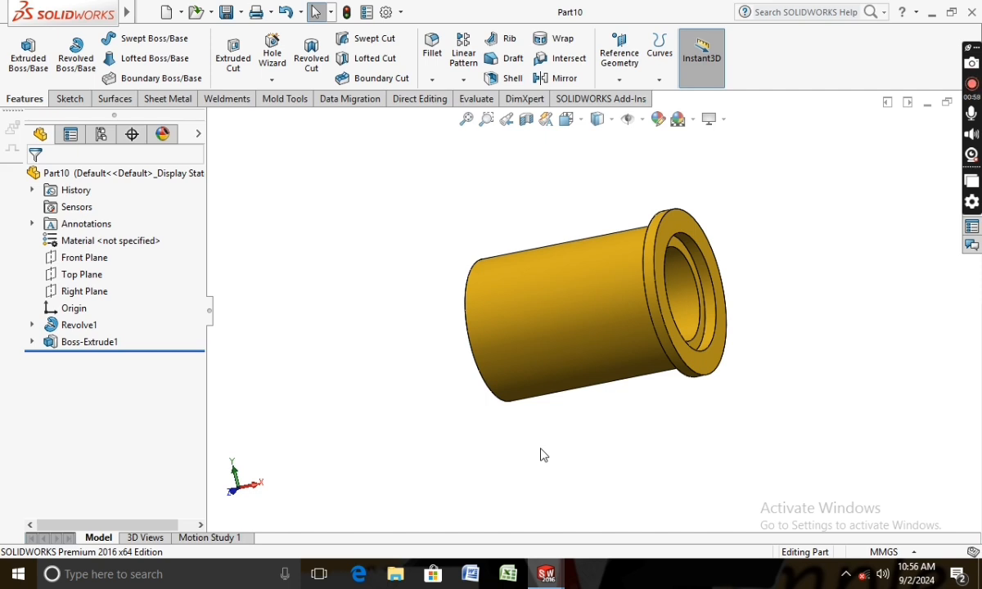
Start creating a new document
click(177, 14)
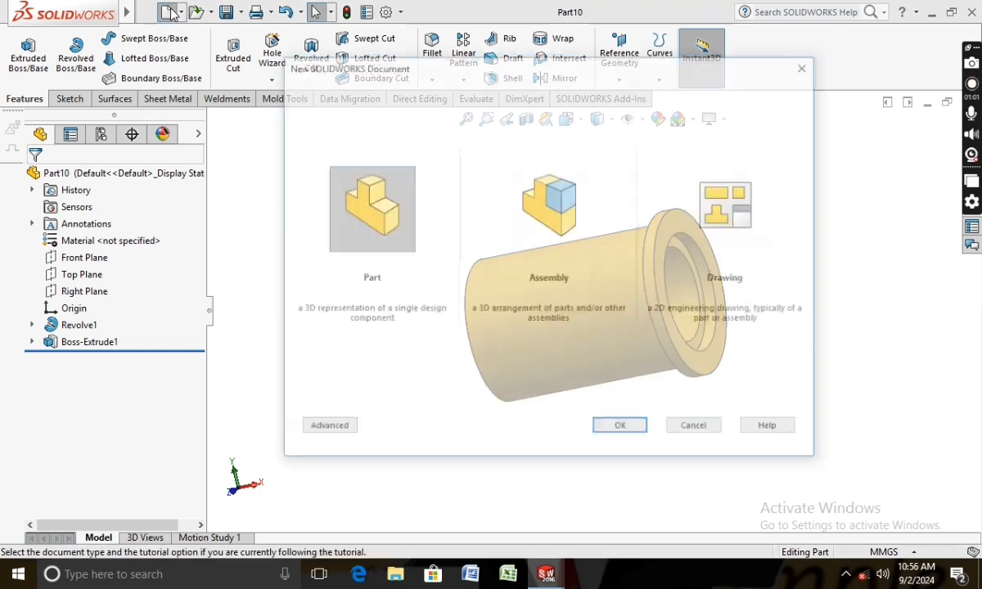
Create a new part document and start a sketch on the Top Plane, viewed normal to it
click(621, 429)
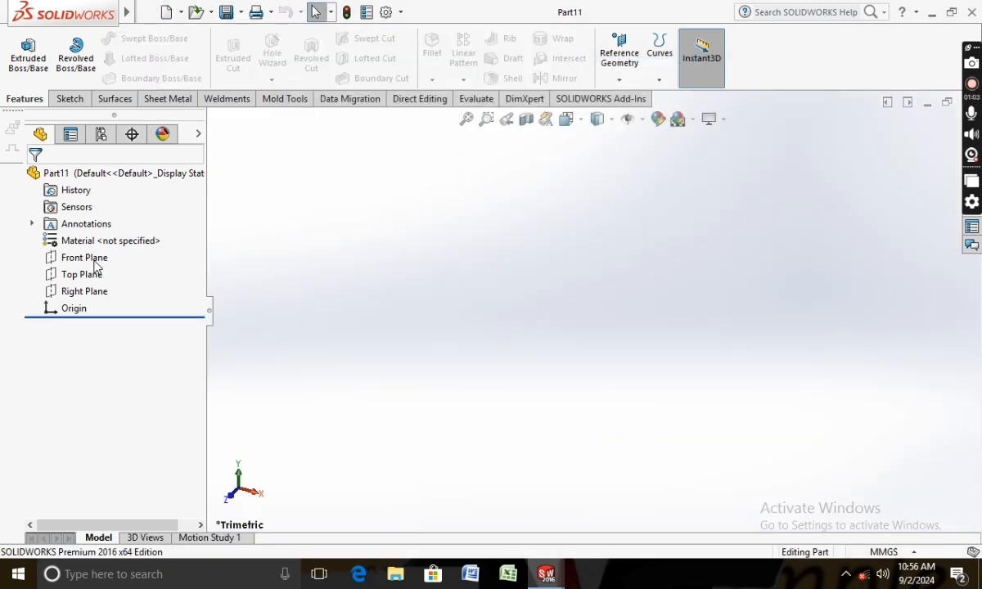
click(88, 277)
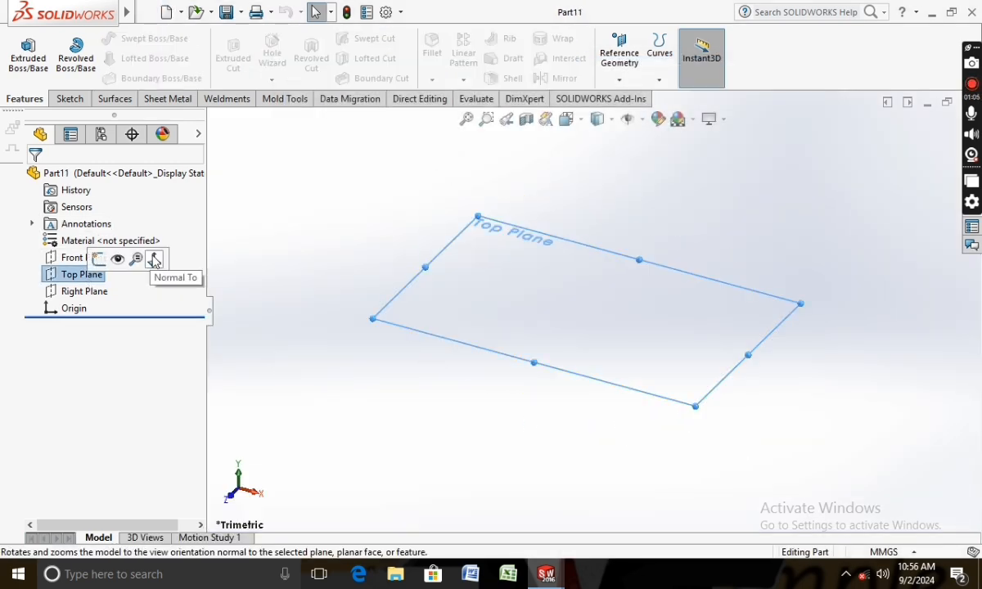
click(156, 256)
click(68, 98)
click(21, 49)
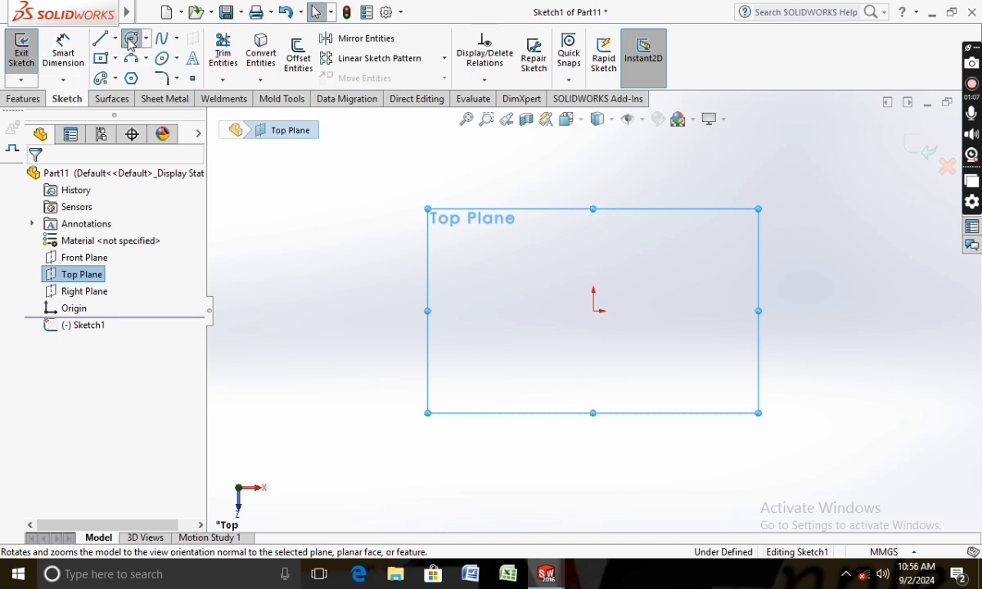
Sketch a circle about 35 mm in diameter centred on the origin
click(131, 39)
drag(593, 311, 622, 295)
click(663, 274)
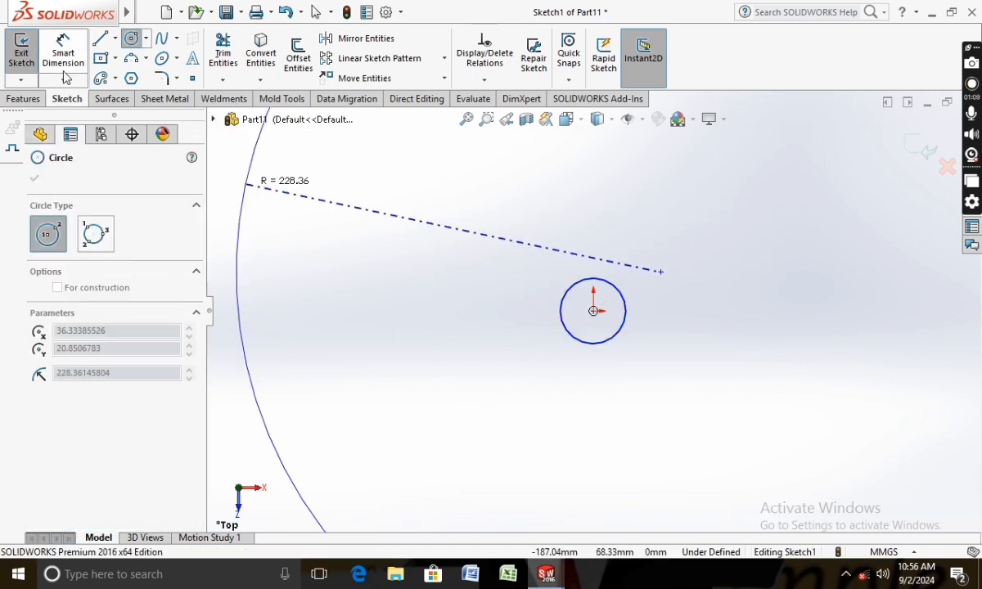
key(Escape)
Dimension the circle's diameter to 22 mm with Smart Dimension
click(66, 49)
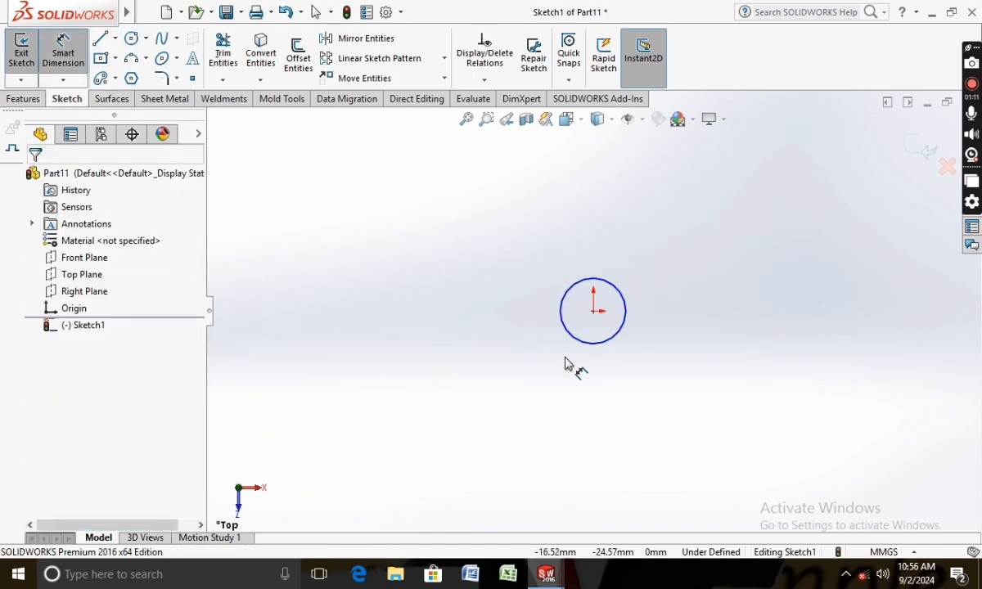
click(583, 344)
click(512, 334)
text(22)
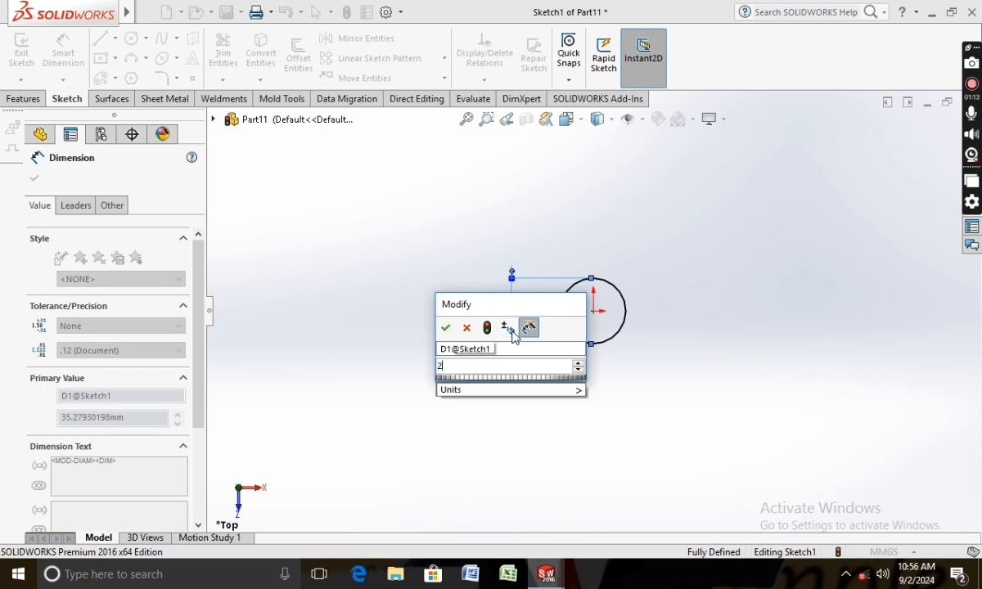
key(Return)
click(36, 183)
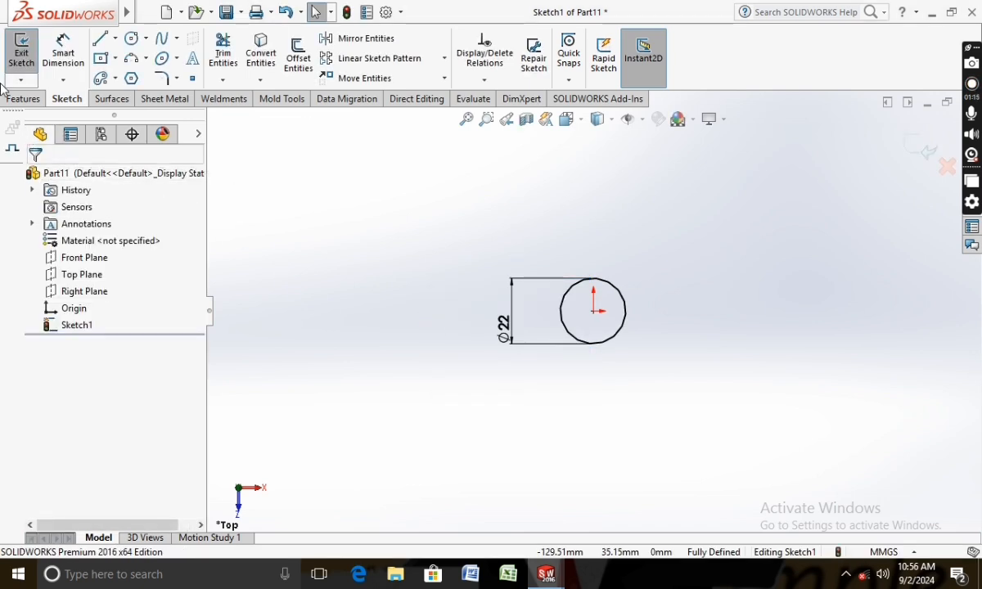
Extrude the 22 mm circle as a boss with a blind depth of 1 mm
click(25, 99)
click(30, 53)
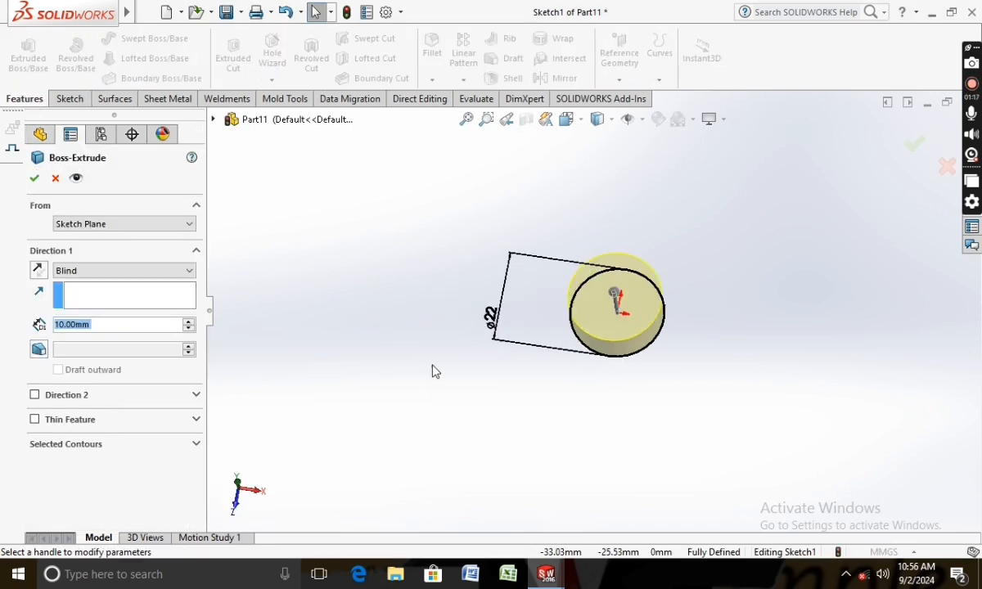
text(1)
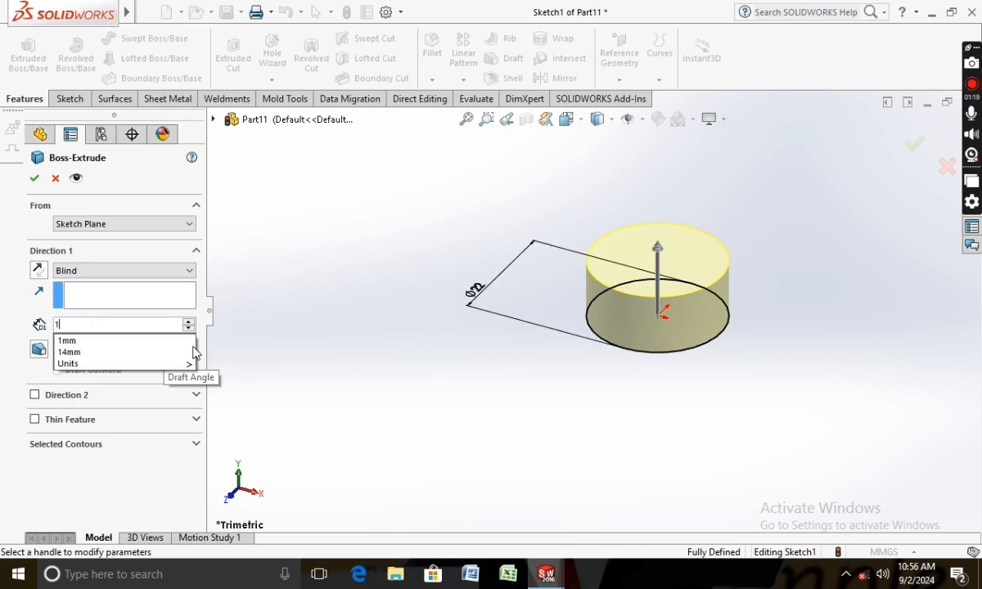
key(Return)
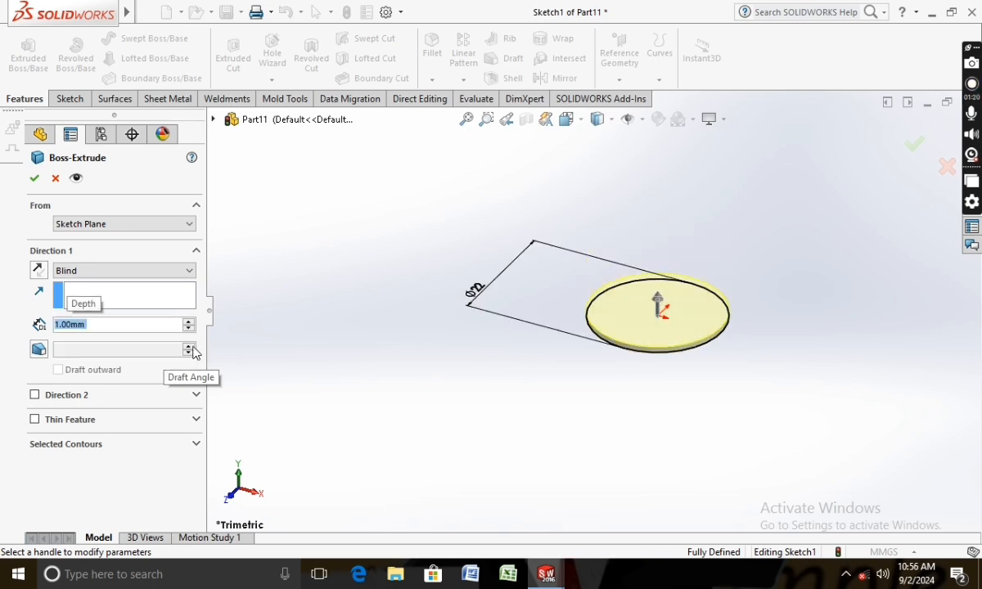
click(35, 178)
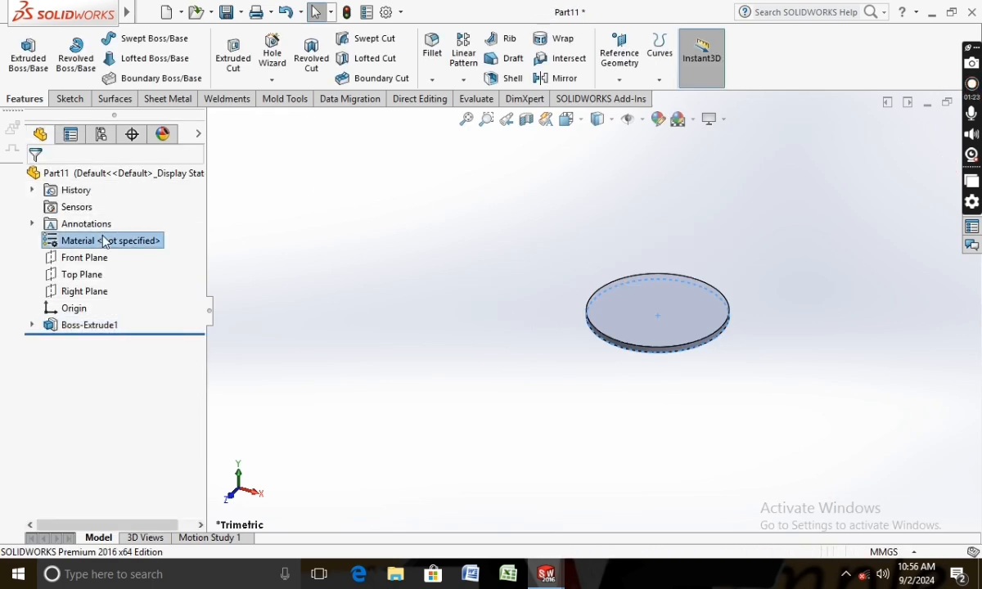
Apply the Glass material from the Other Non-metals category to the 22 mm disc
right_click(102, 240)
click(164, 245)
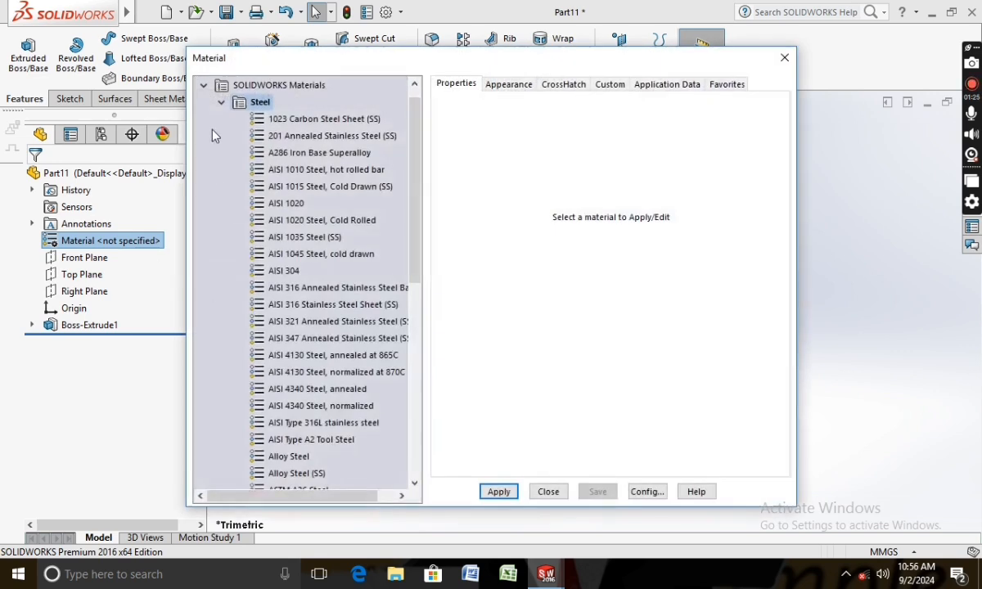
click(221, 102)
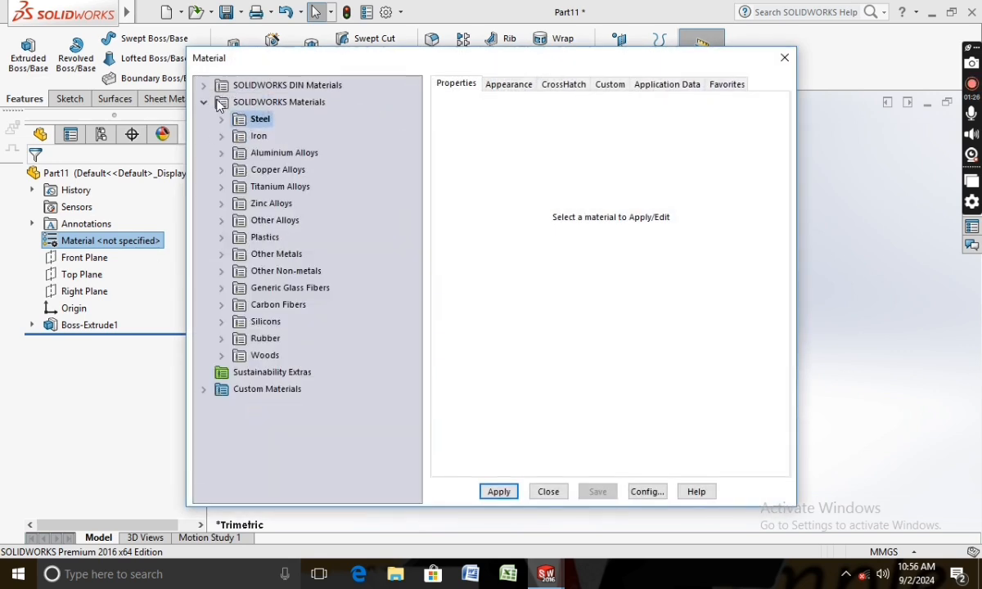
click(222, 270)
click(276, 340)
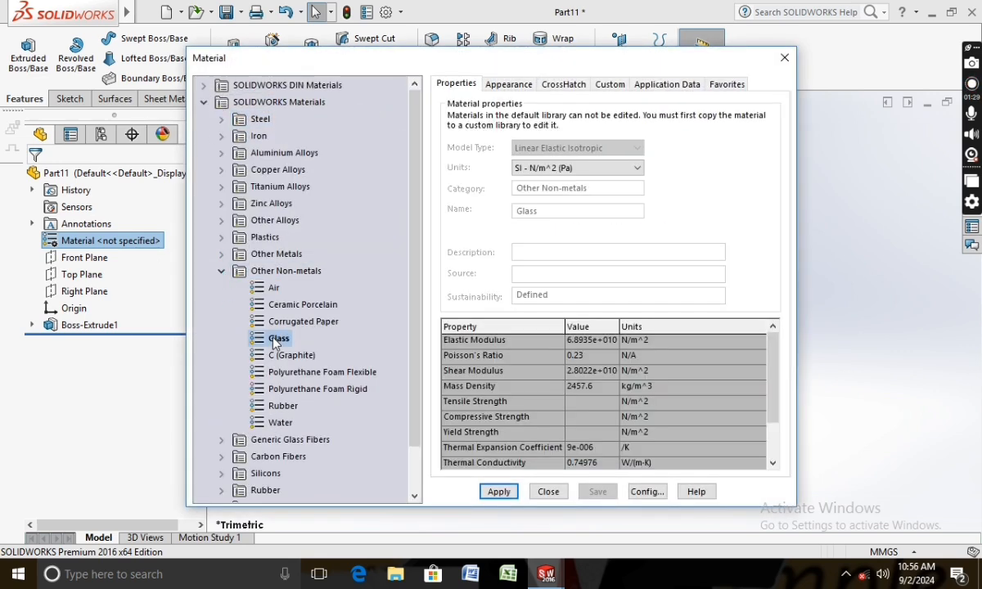
click(499, 492)
click(548, 492)
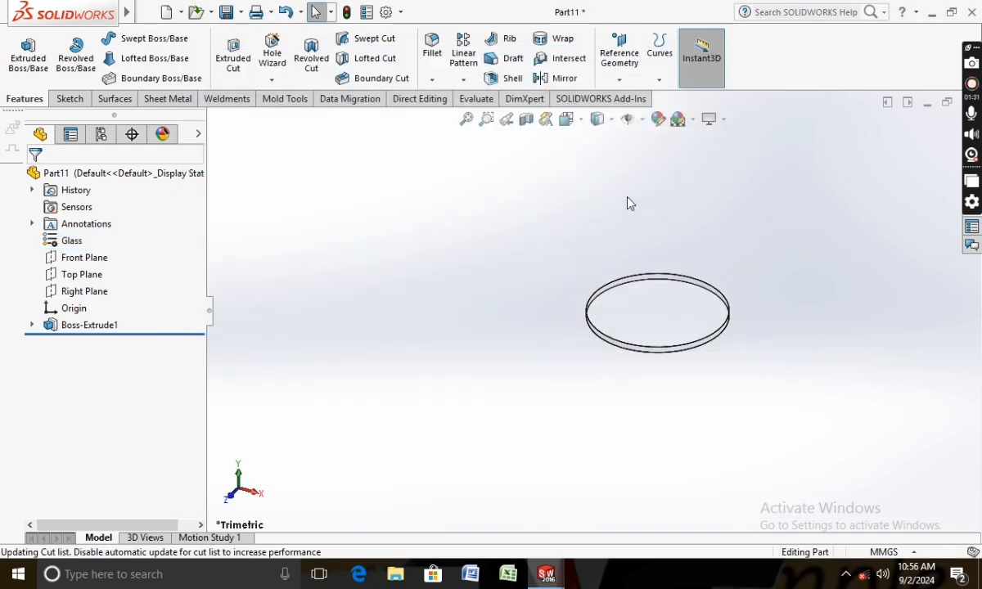
Set the part's clear glass appearance colour to black and save the part as Part11 in the telescope folder
click(658, 120)
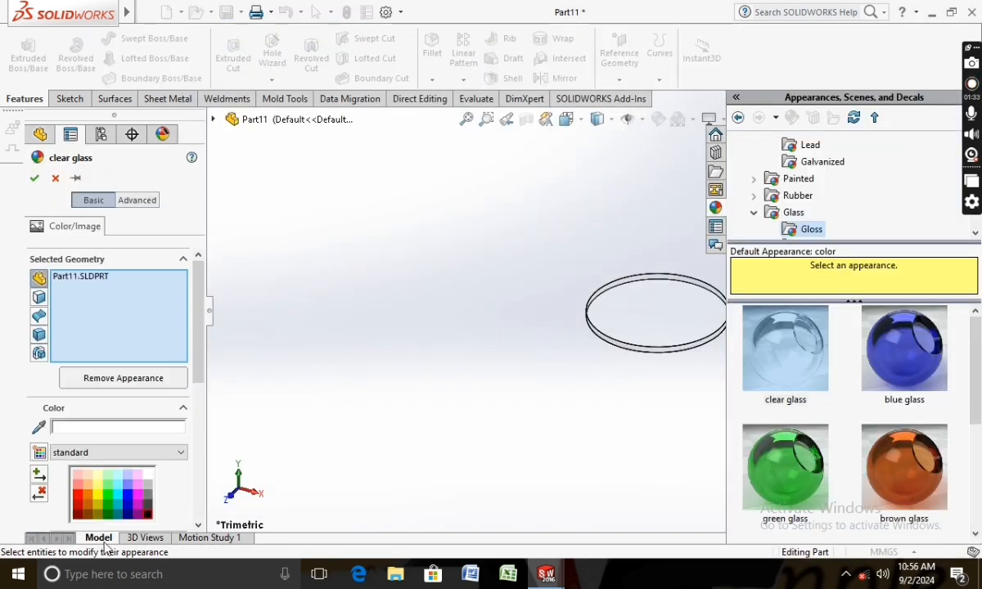
click(147, 516)
click(34, 178)
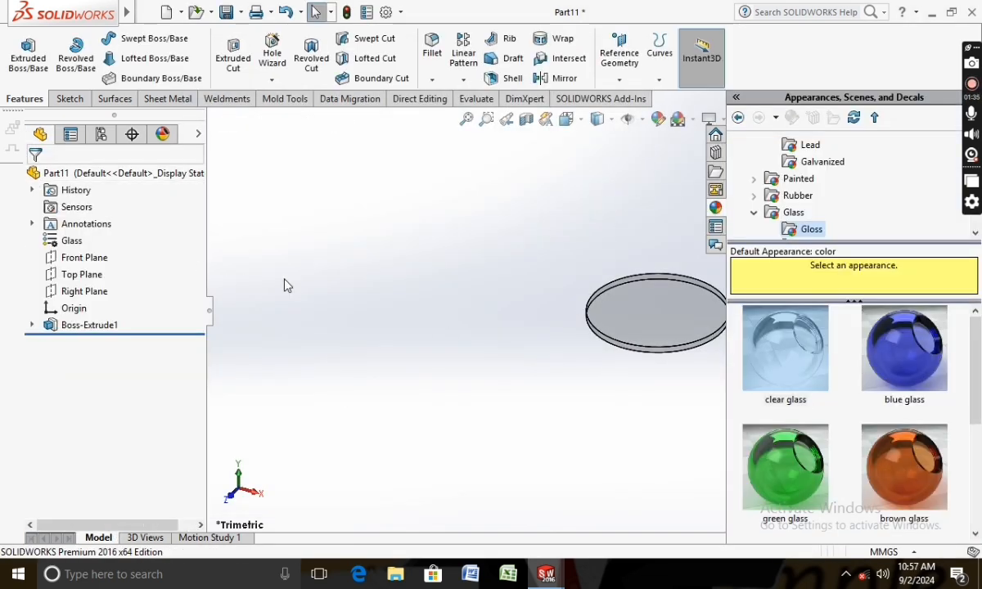
click(225, 11)
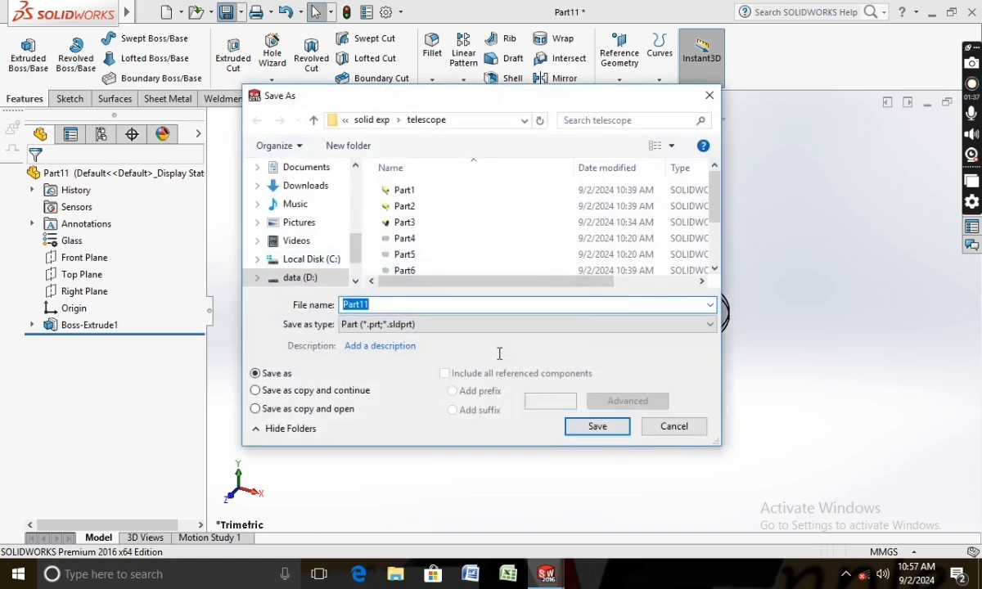
click(596, 427)
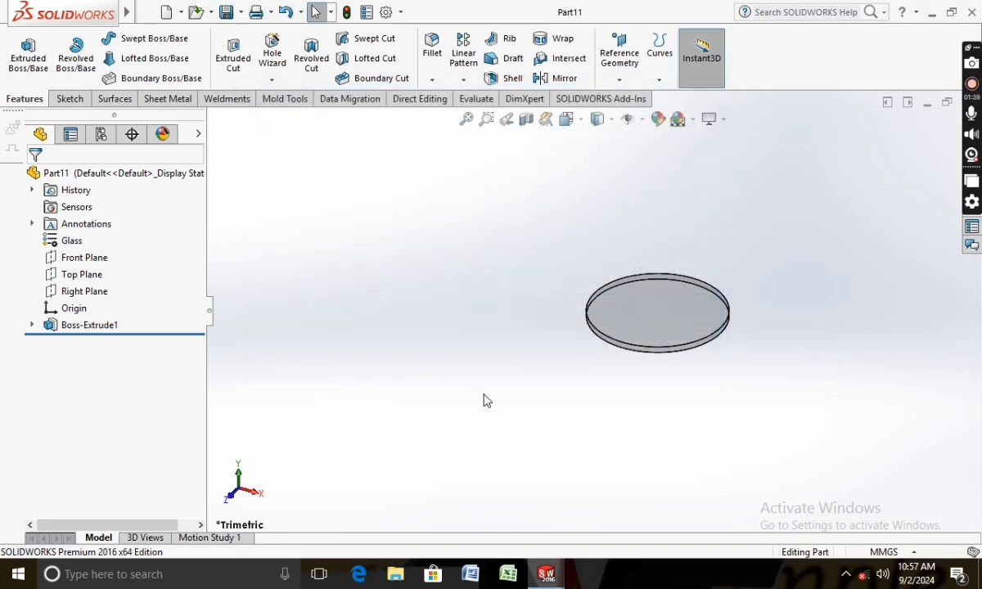
Create another new part document and start a sketch on its Top Plane, viewed normal to it
click(167, 12)
click(615, 428)
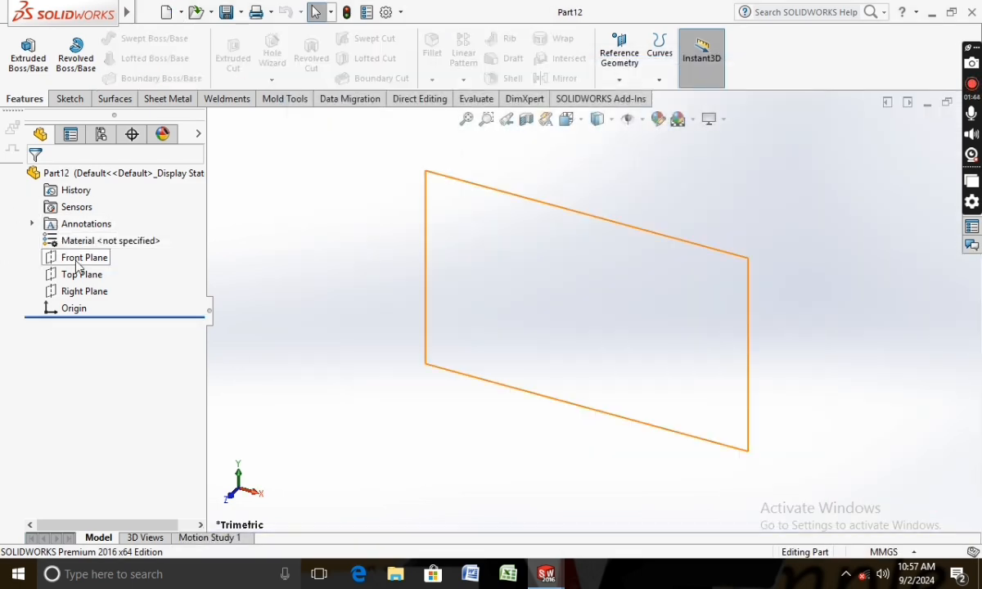
right_click(80, 275)
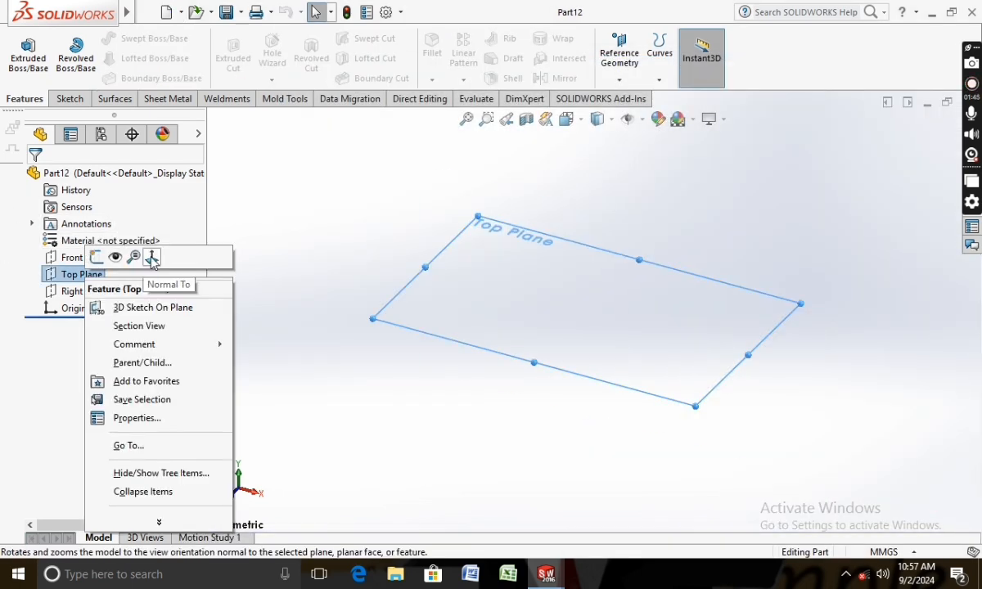
click(127, 260)
click(69, 98)
click(20, 51)
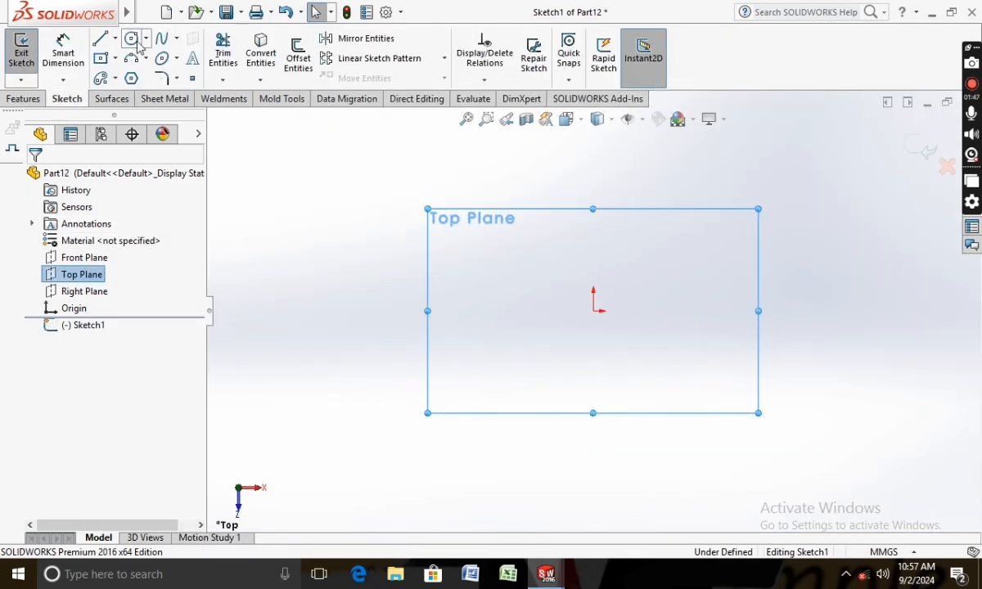
Sketch a circle about 66 mm in diameter centred on the origin
click(131, 39)
click(593, 311)
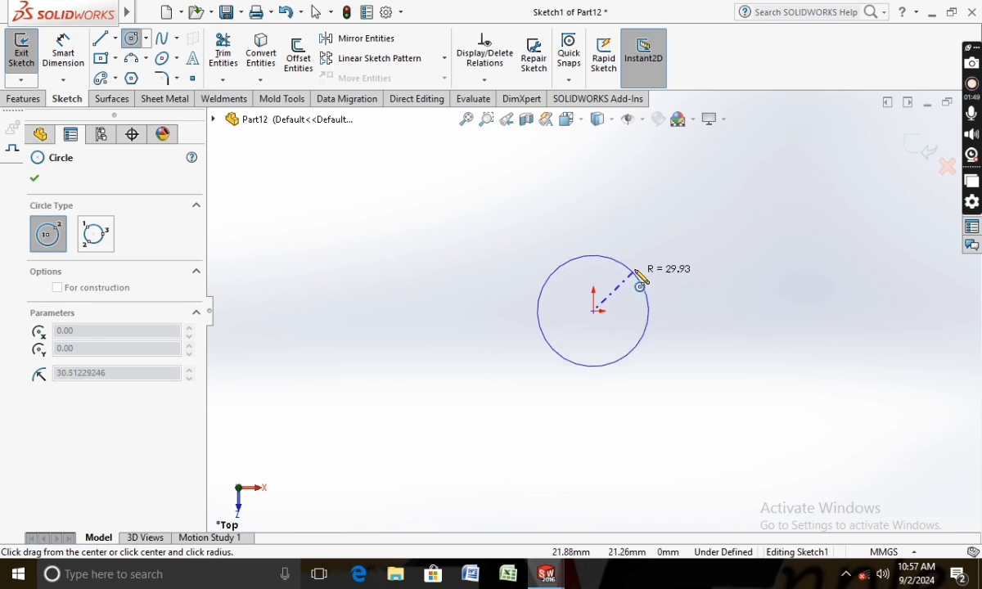
click(638, 269)
Dimension the circle's diameter to 16 mm with Smart Dimension
click(63, 54)
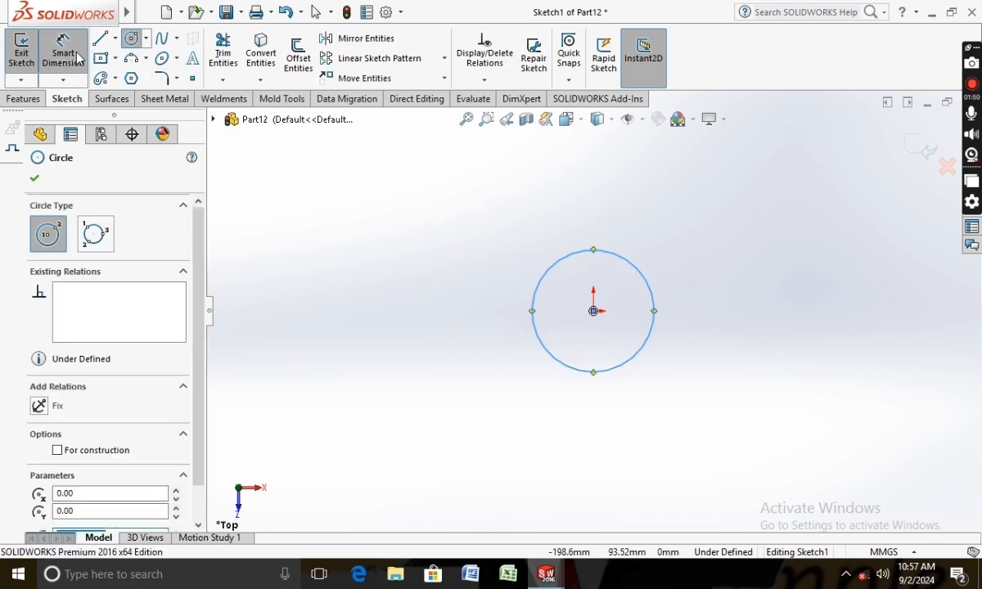
click(534, 328)
click(477, 305)
text(16)
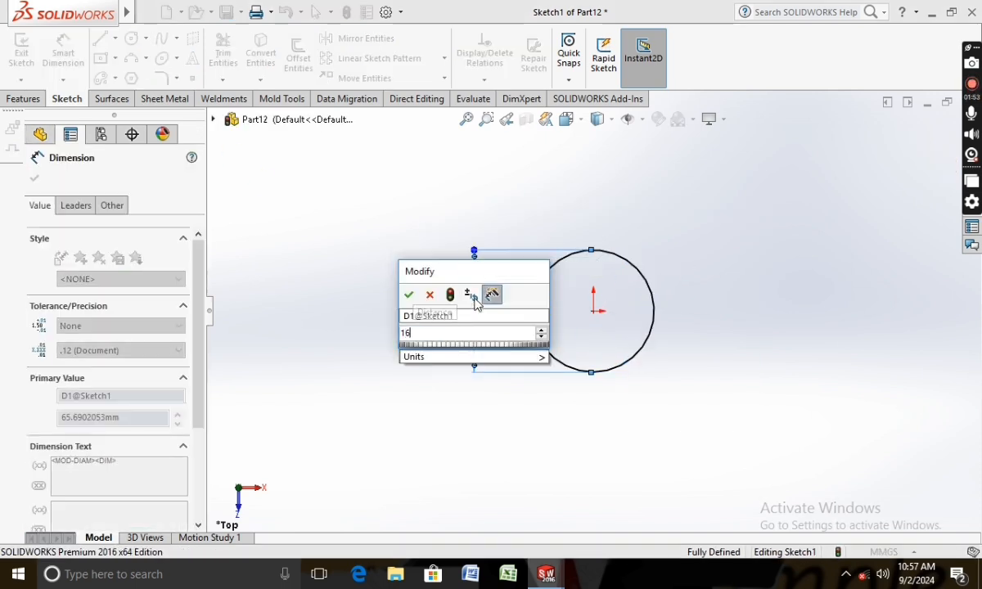
key(Return)
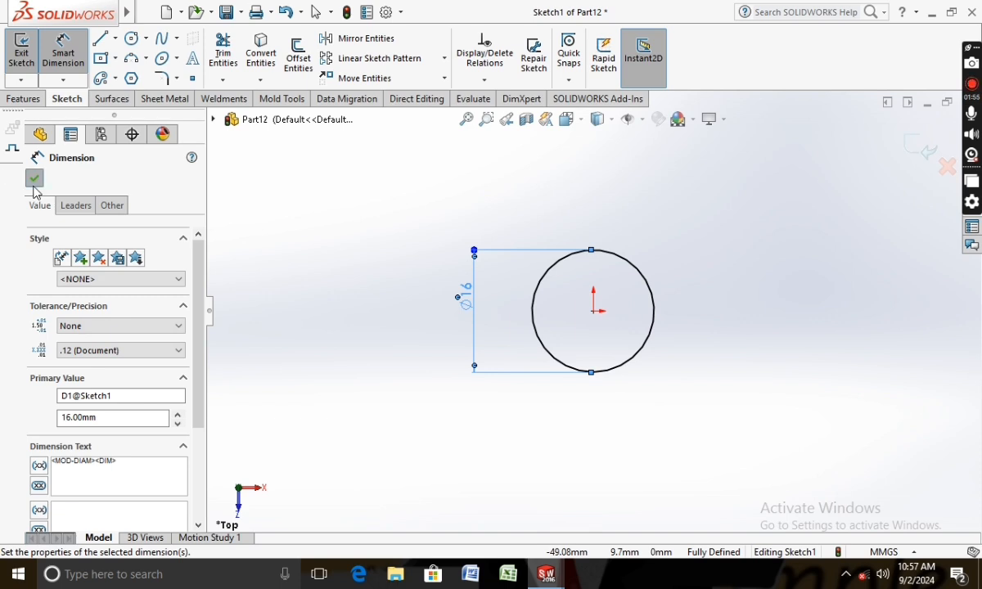
click(34, 180)
Extrude the 16 mm circle as a boss with a blind depth of 1 mm
click(24, 99)
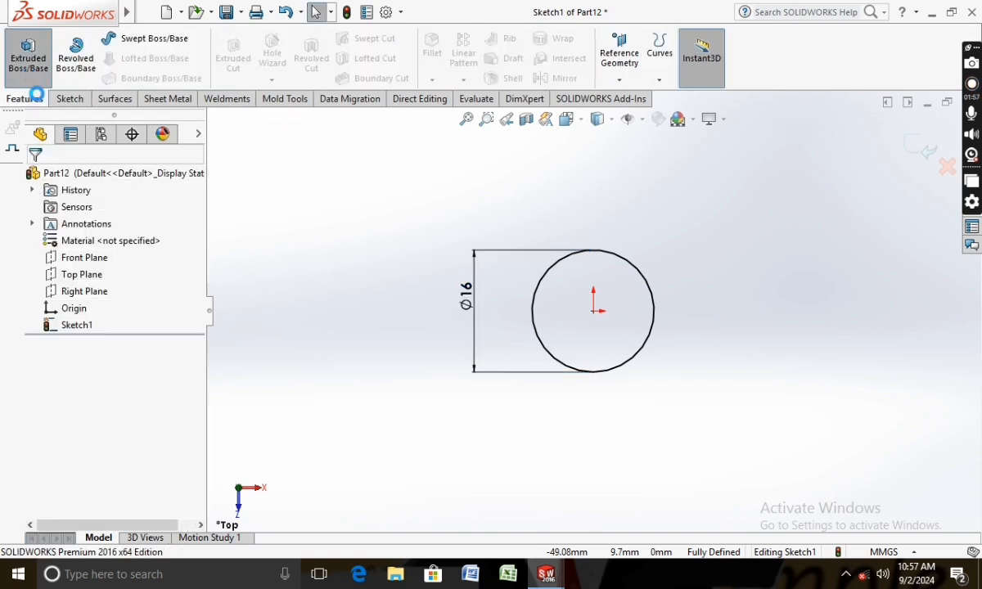
click(27, 56)
text(1)
key(Return)
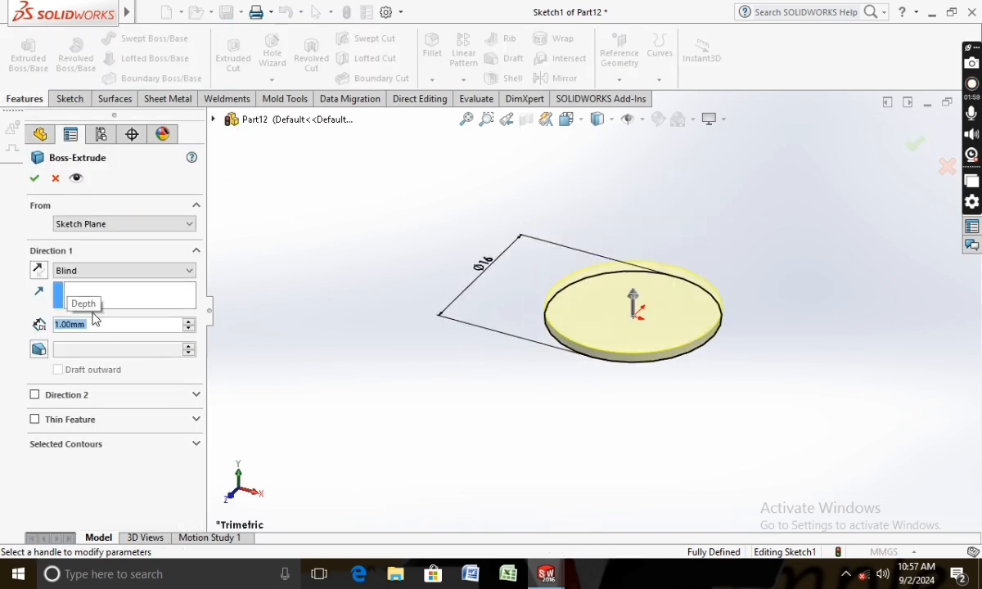
click(34, 179)
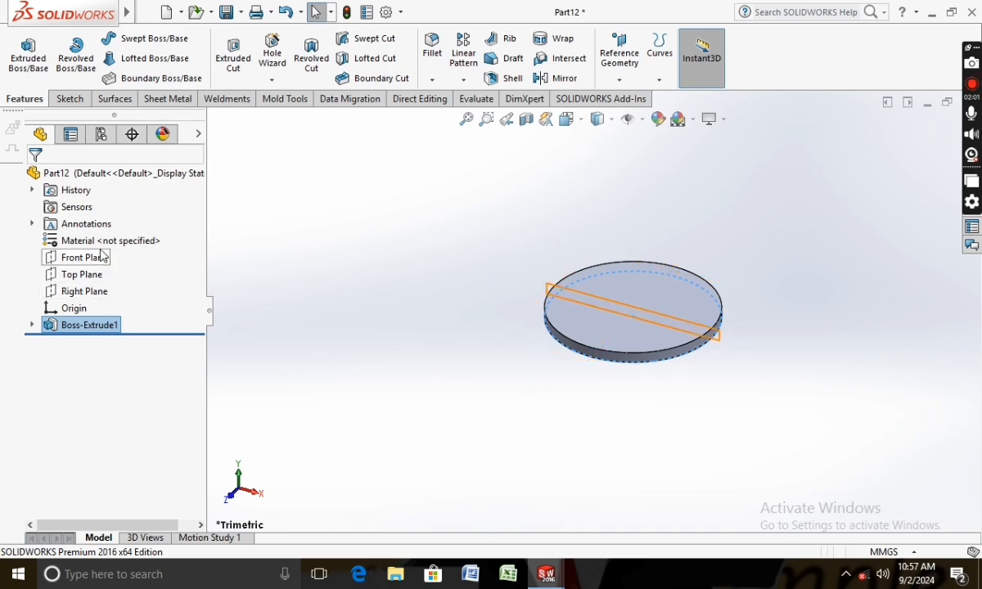
Apply the Glass material from the Other Non-metals category to the 16 mm disc
right_click(102, 249)
click(160, 248)
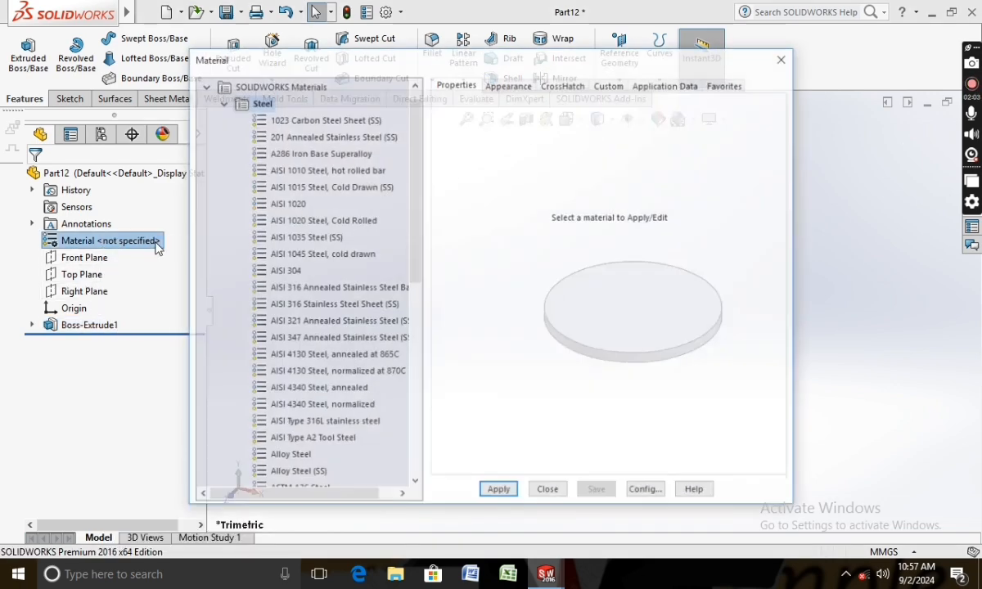
click(222, 104)
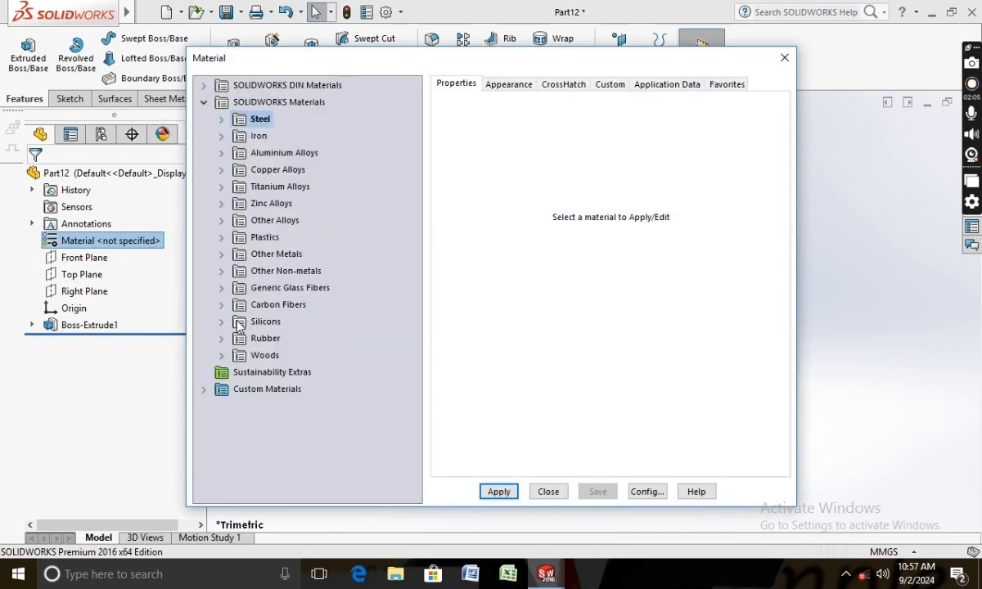
click(221, 271)
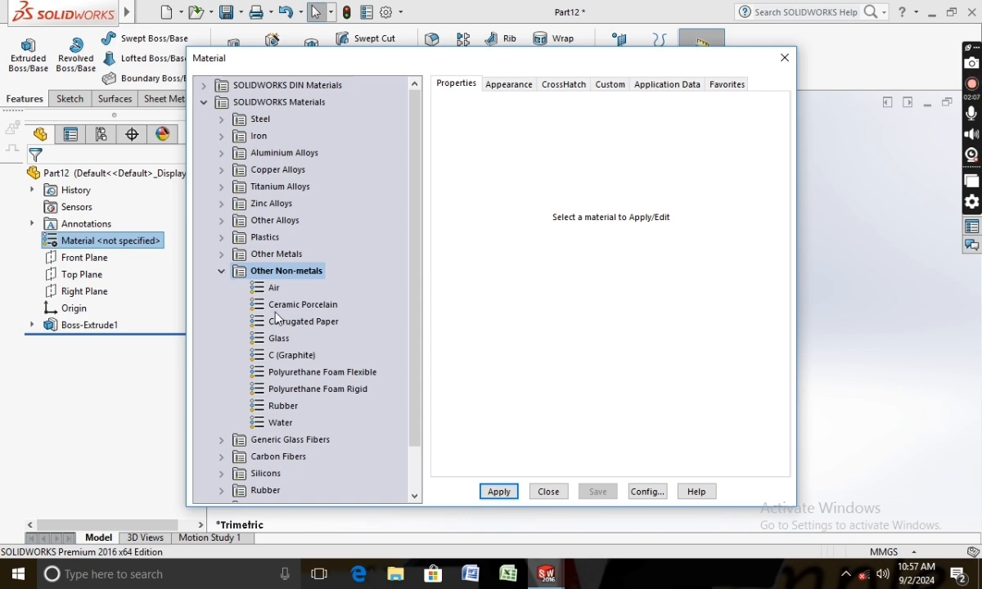
click(258, 339)
click(498, 491)
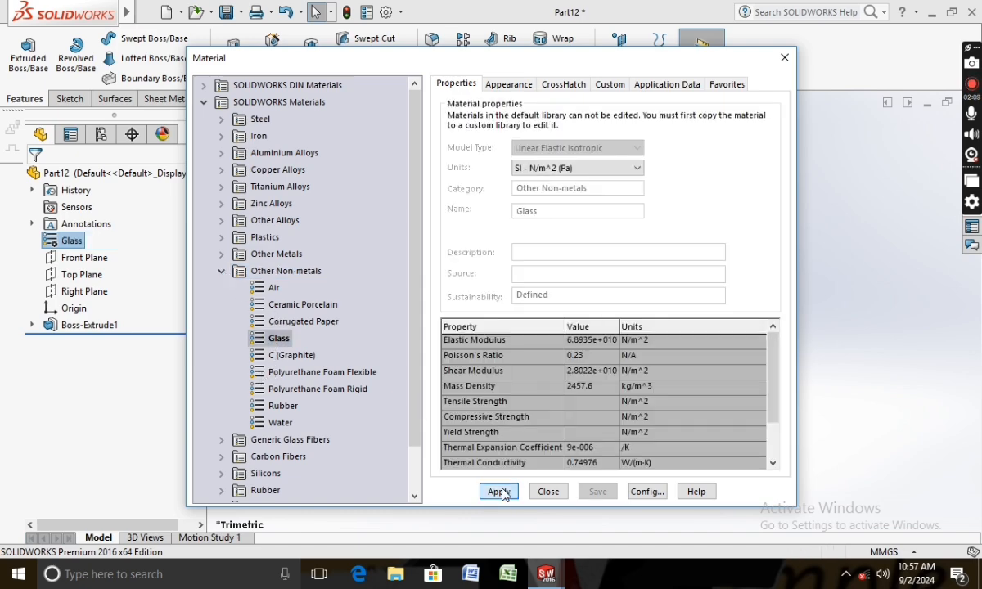
click(547, 491)
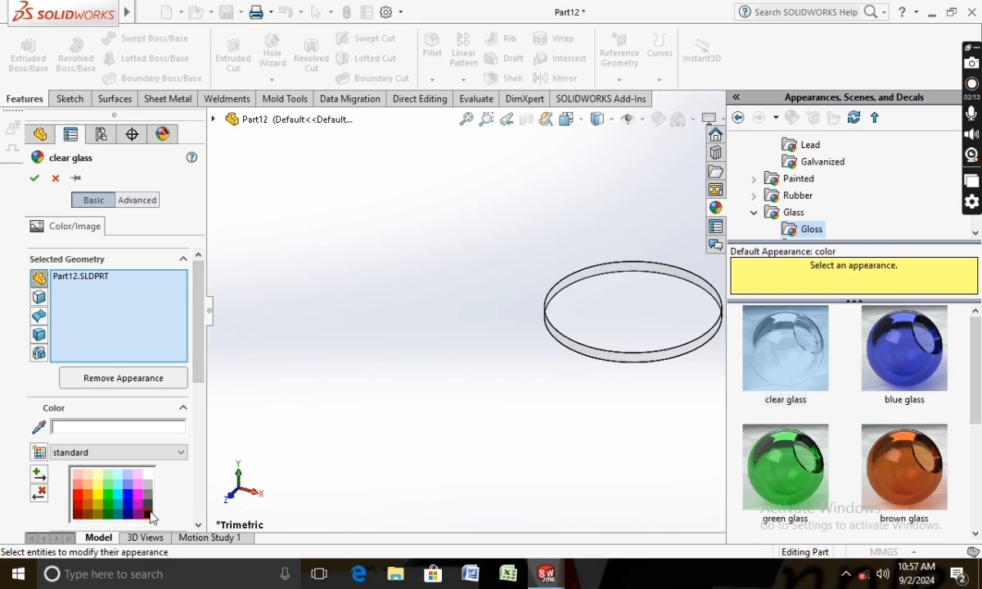
Set the 16 mm disc's clear glass appearance colour to black
click(149, 515)
click(35, 178)
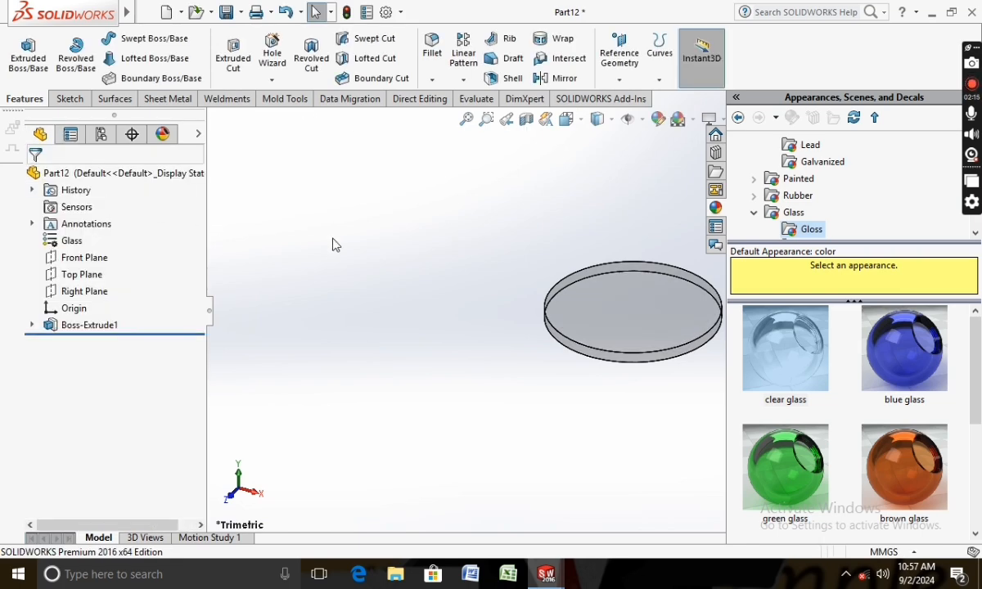
Save the 16 mm disc as Part12 in the telescope folder and create a new part document
click(228, 13)
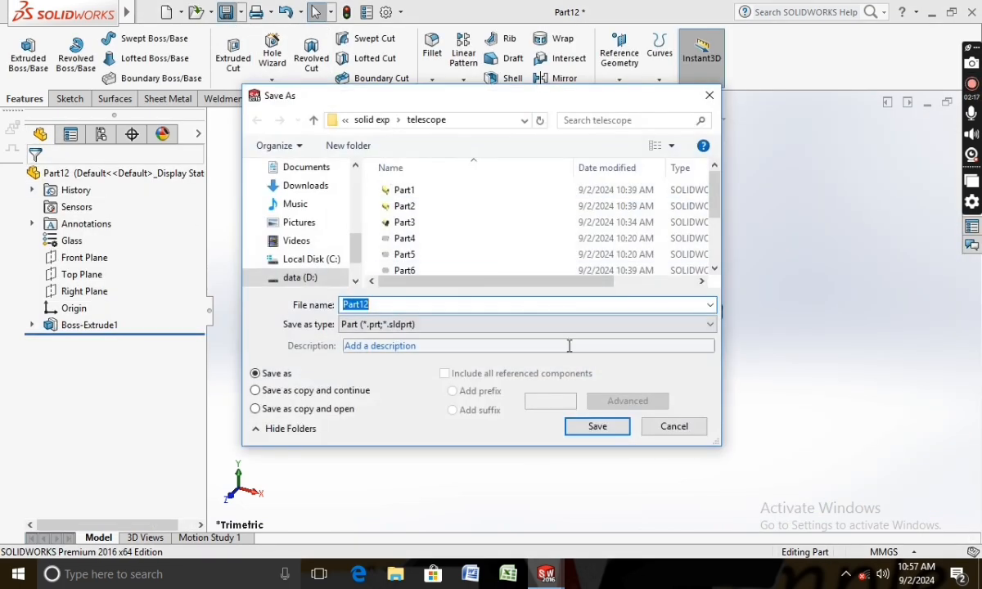
click(595, 425)
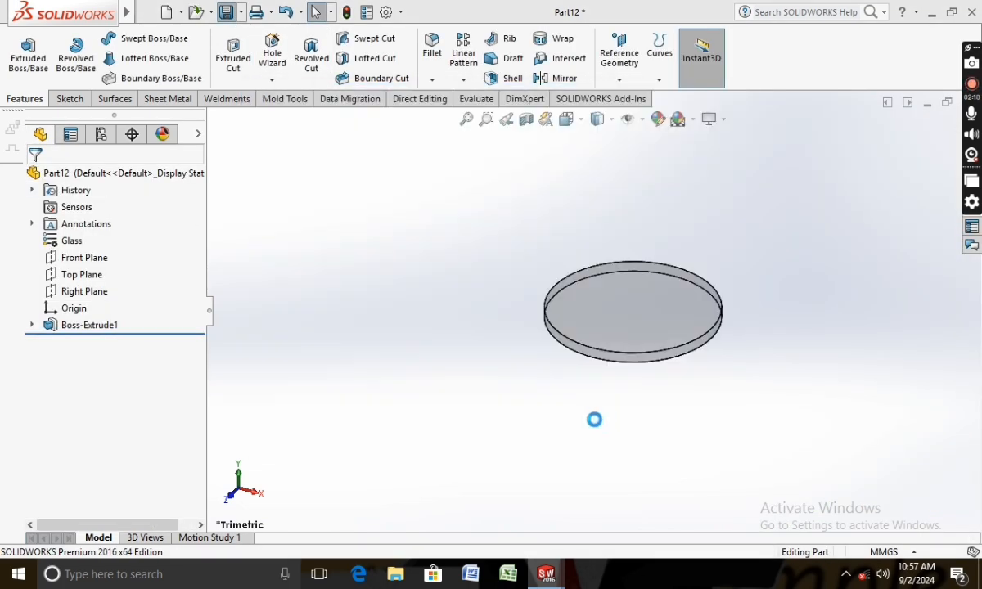
click(169, 12)
click(619, 428)
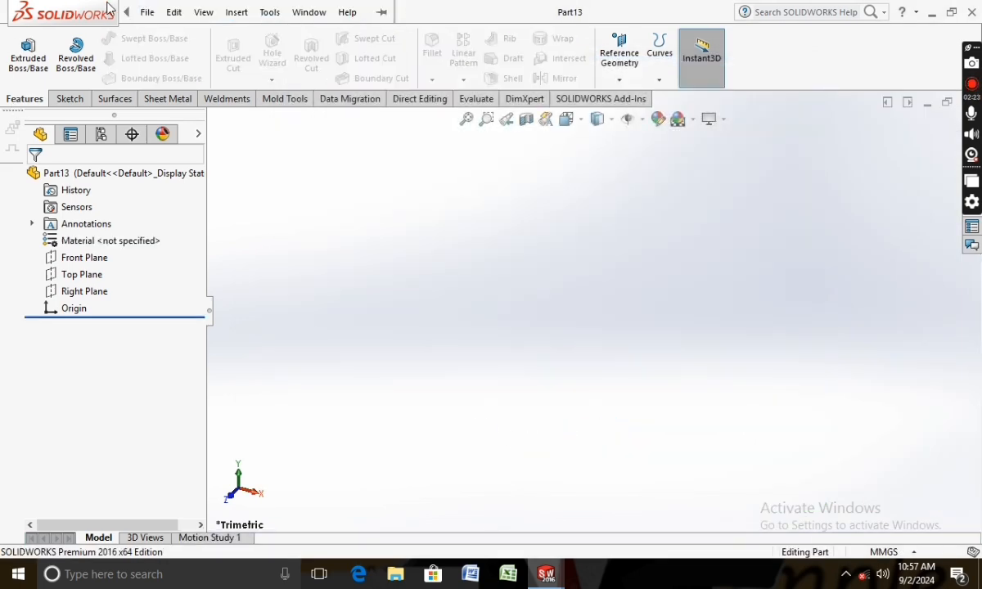
click(149, 12)
click(506, 261)
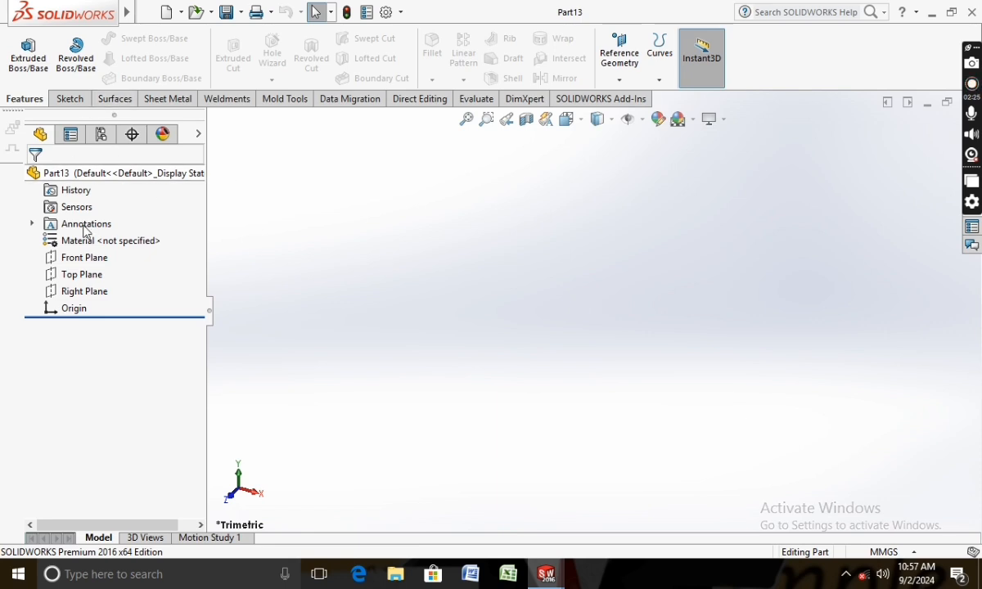
Sketch a circle about 58 mm in diameter on the Top Plane, centred on the origin
right_click(97, 280)
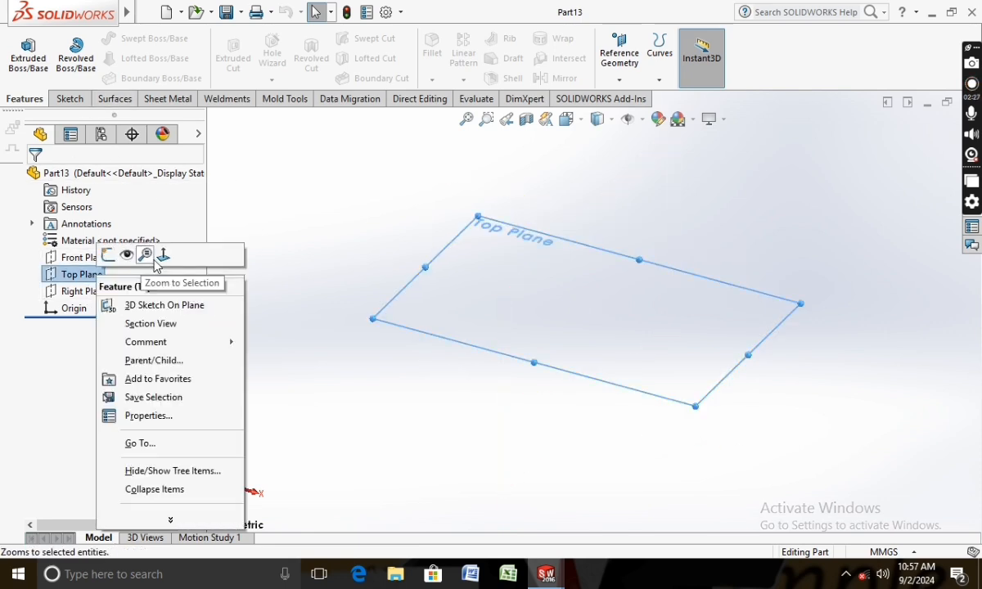
click(164, 255)
click(69, 99)
click(22, 51)
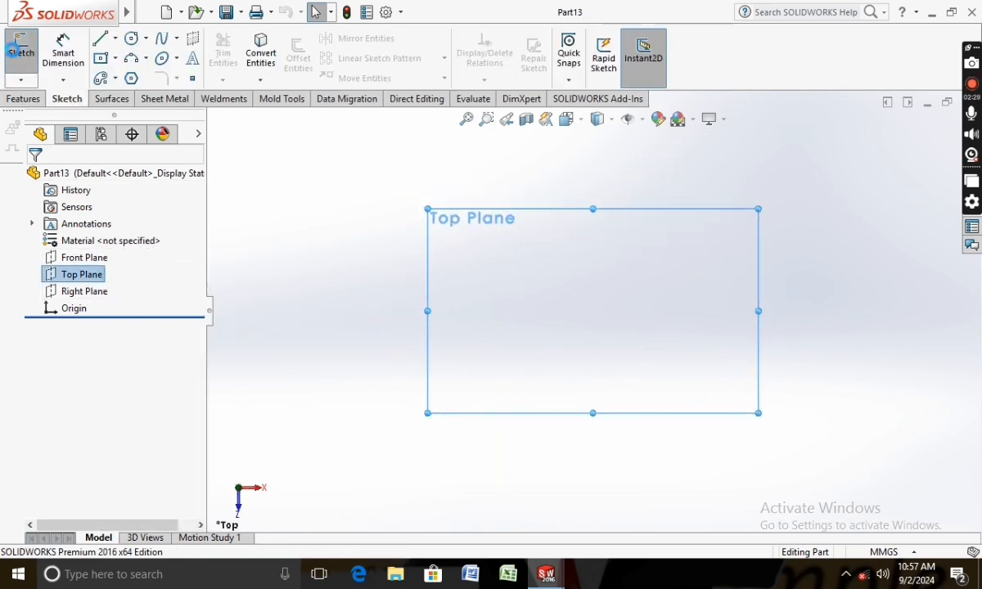
click(131, 38)
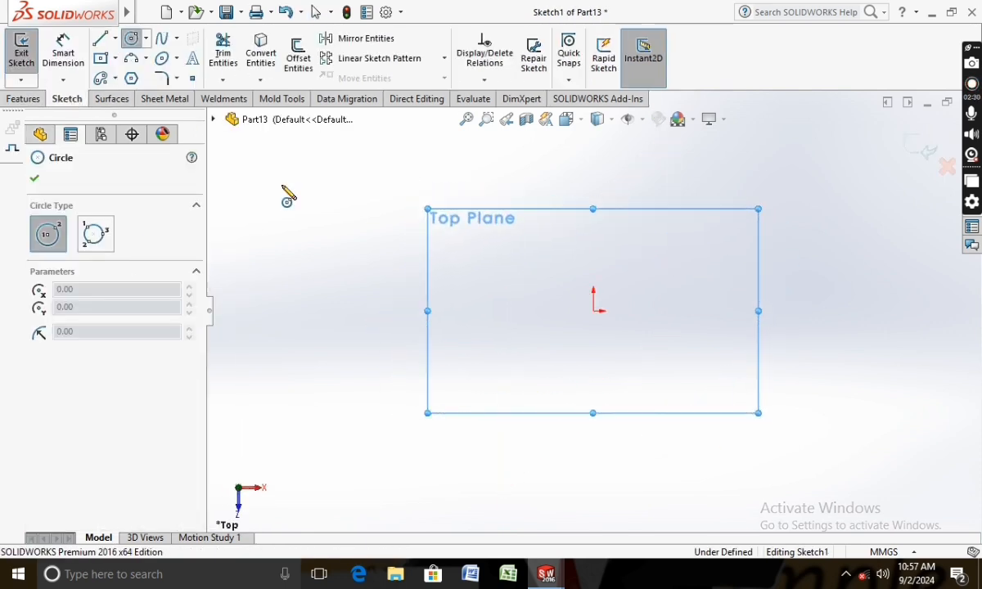
click(593, 311)
click(642, 285)
Dimension the circle's diameter to 10 mm with Smart Dimension
click(72, 67)
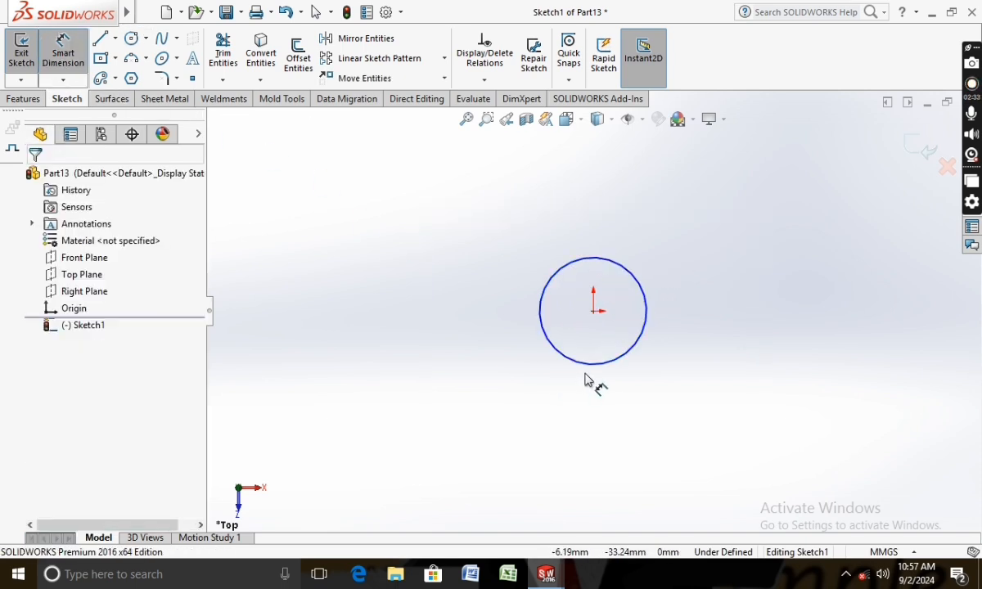
click(550, 351)
click(490, 337)
text(10)
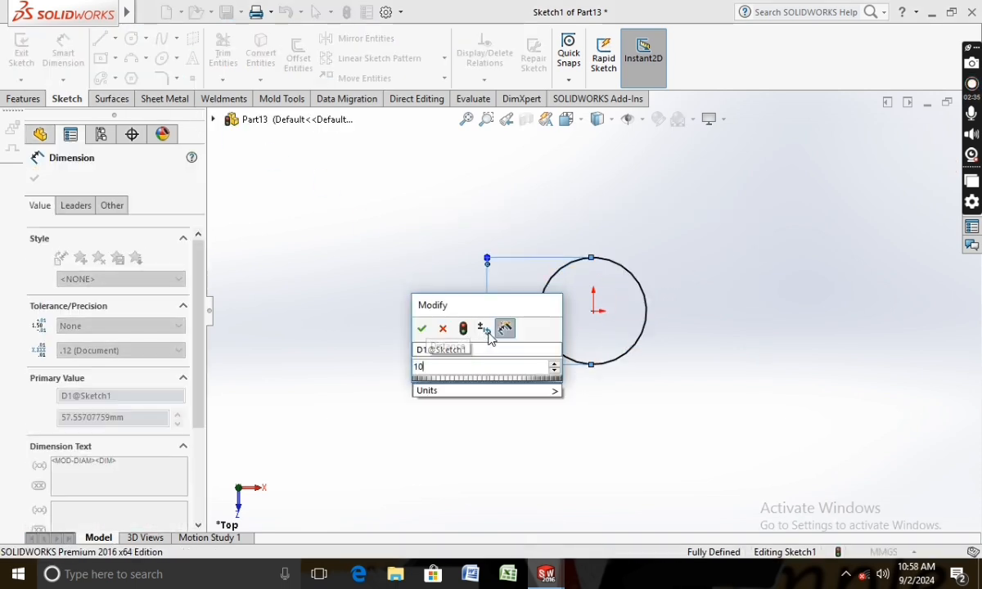
key(Return)
click(35, 179)
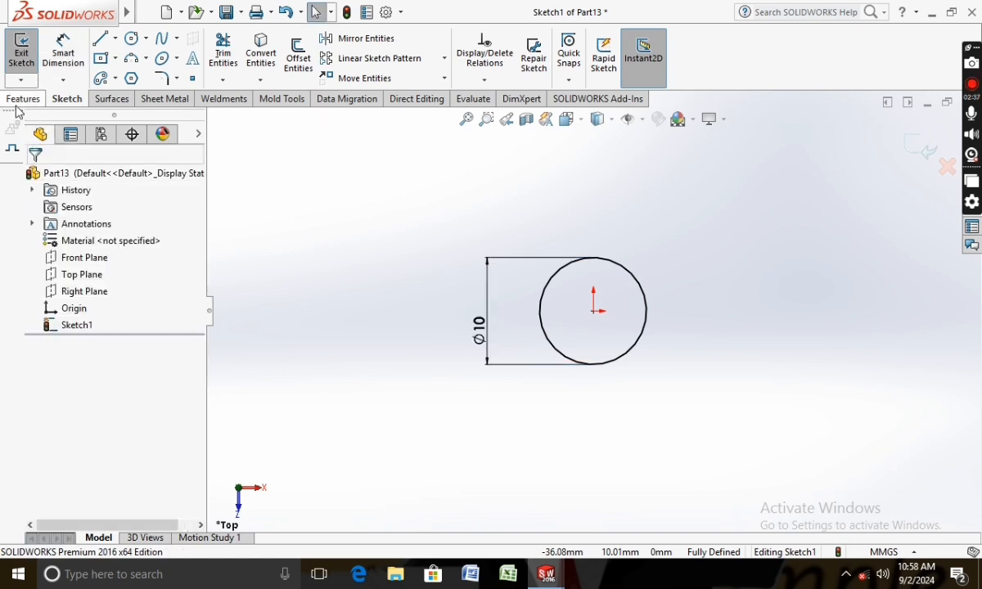
Extrude the 10 mm circle as a boss with a blind depth of 1 mm
click(24, 99)
click(28, 53)
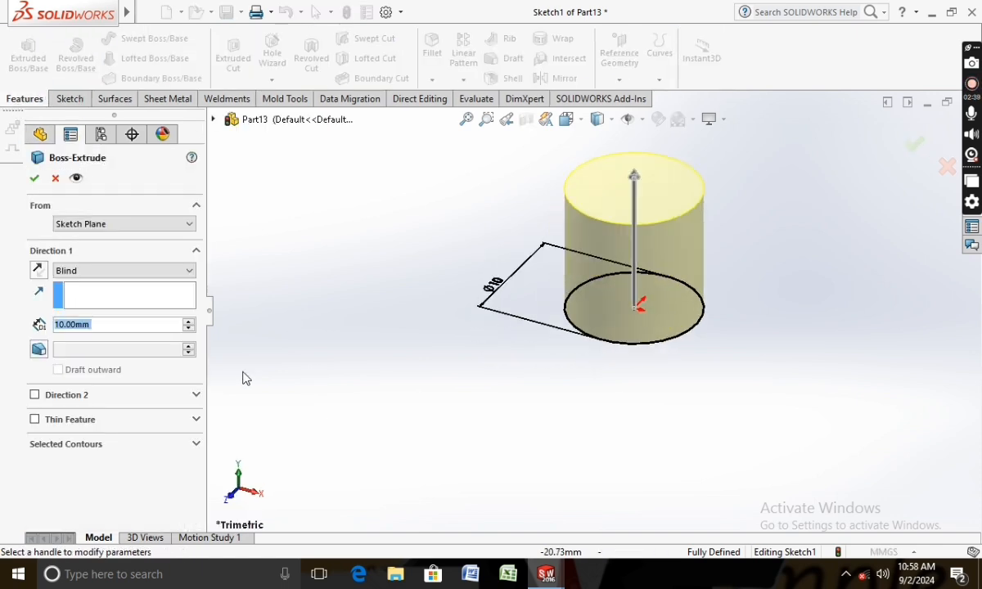
text(1)
key(Return)
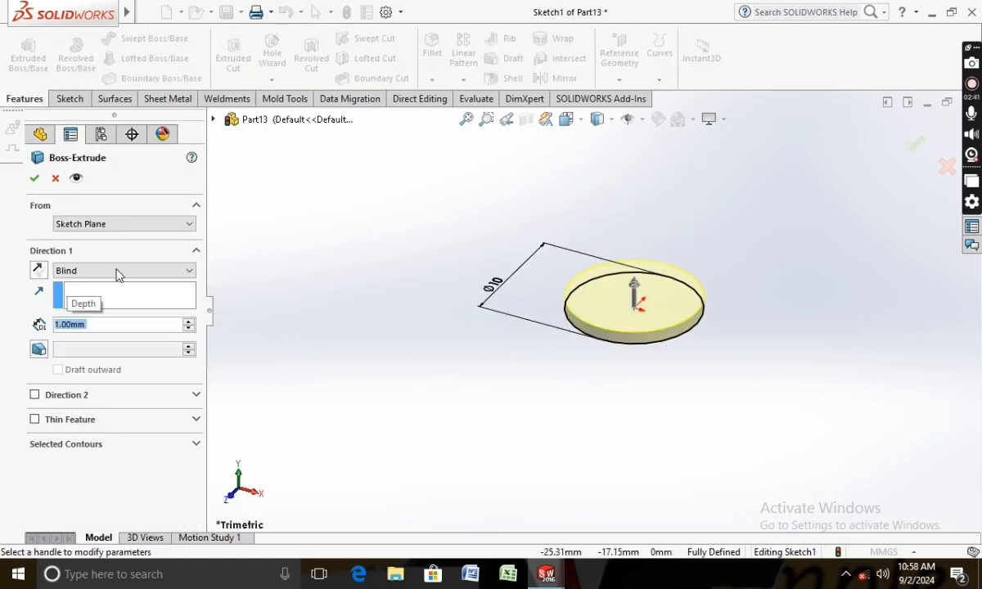
click(35, 178)
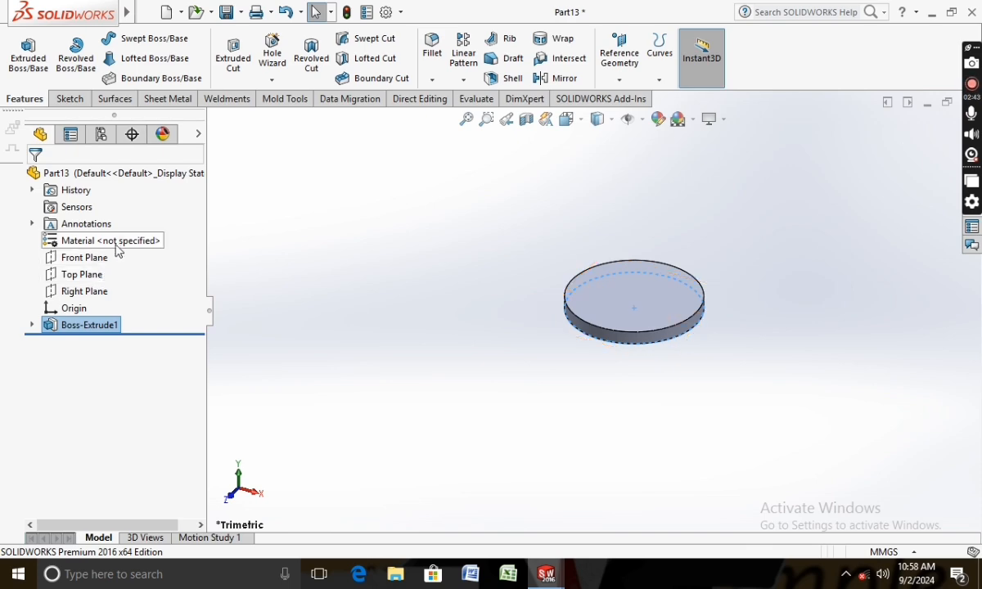
Apply the Glass material from the Other Non-metals category to the 10 mm disc
right_click(119, 250)
click(163, 250)
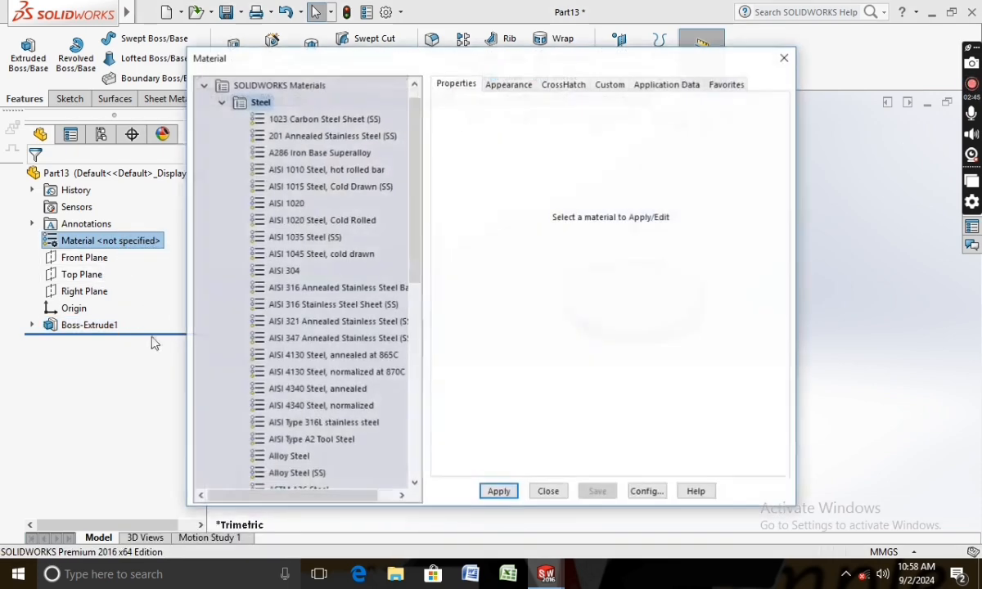
click(221, 102)
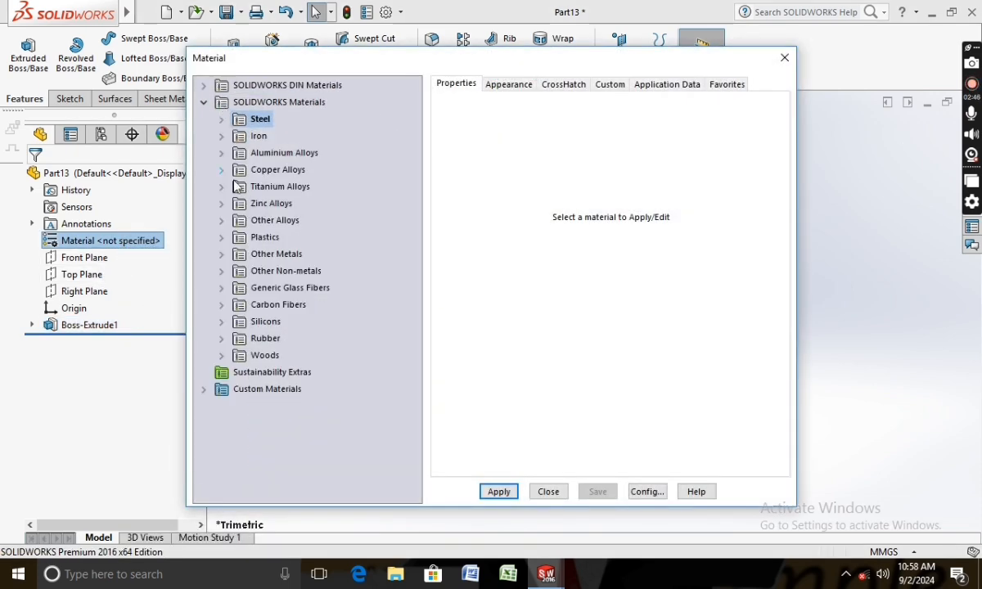
click(221, 271)
click(278, 338)
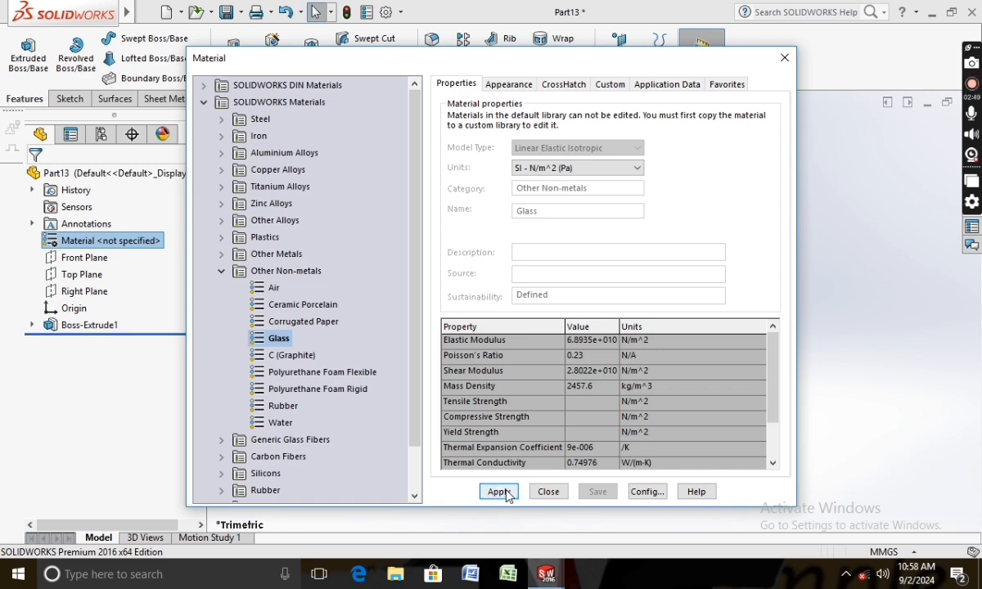
click(499, 492)
click(548, 491)
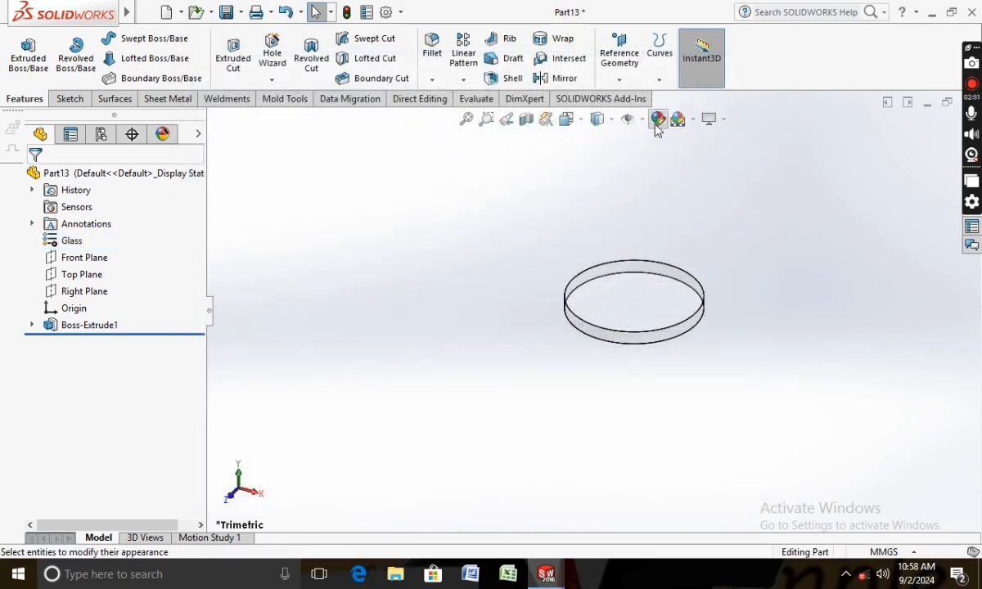
Set the 10 mm disc's clear glass appearance colour to black and save the part as Part13
click(147, 513)
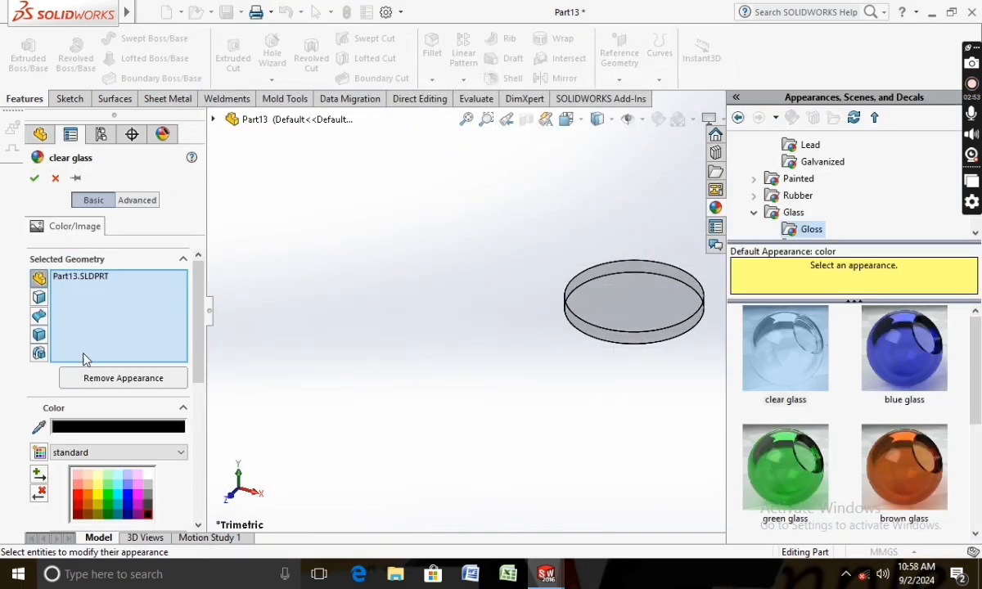
click(33, 178)
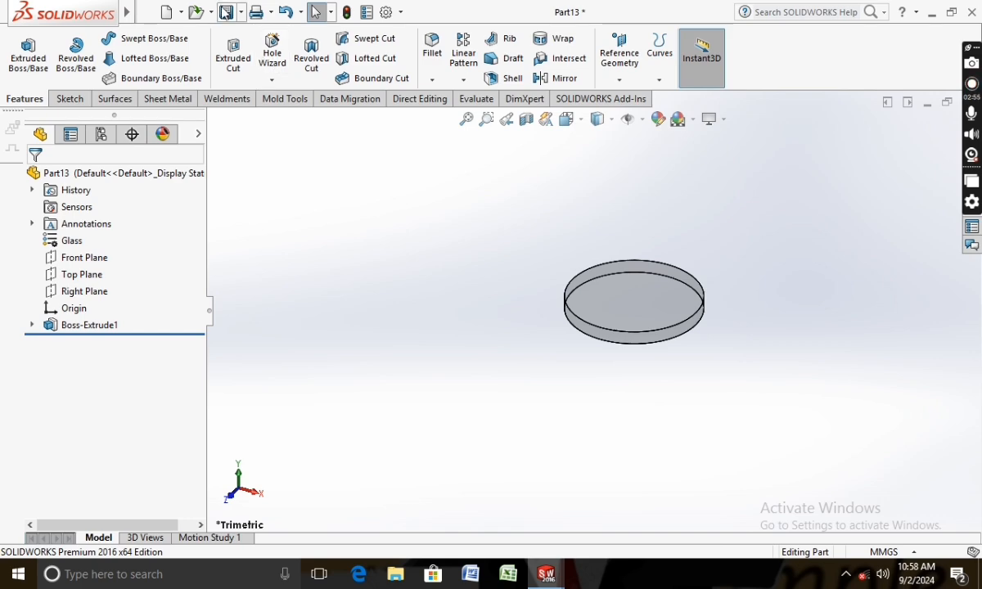
click(226, 11)
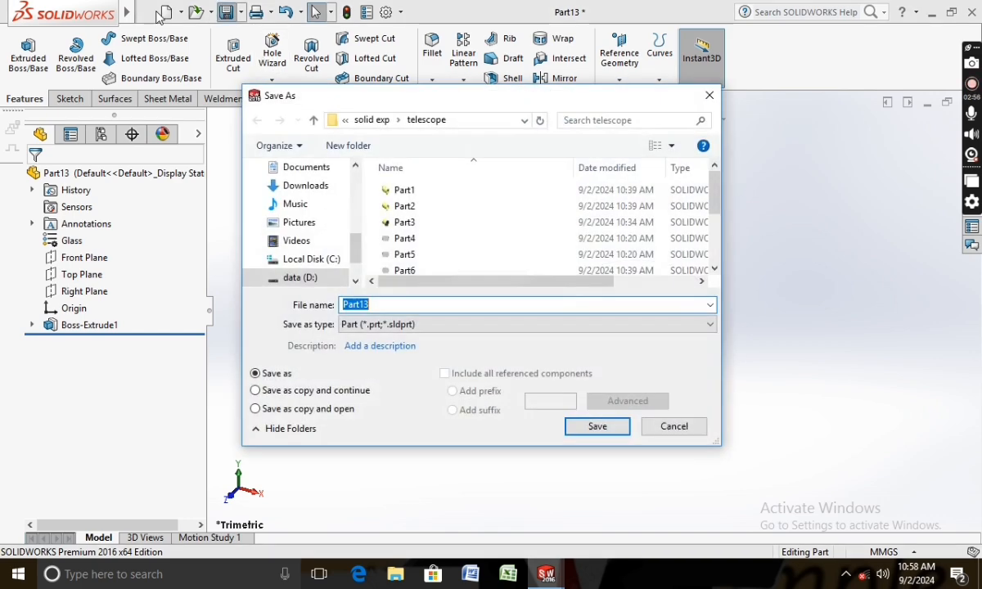
click(598, 427)
Create a new part and sketch an origin-centred circle about 27.5 mm in diameter on its Top Plane
click(166, 12)
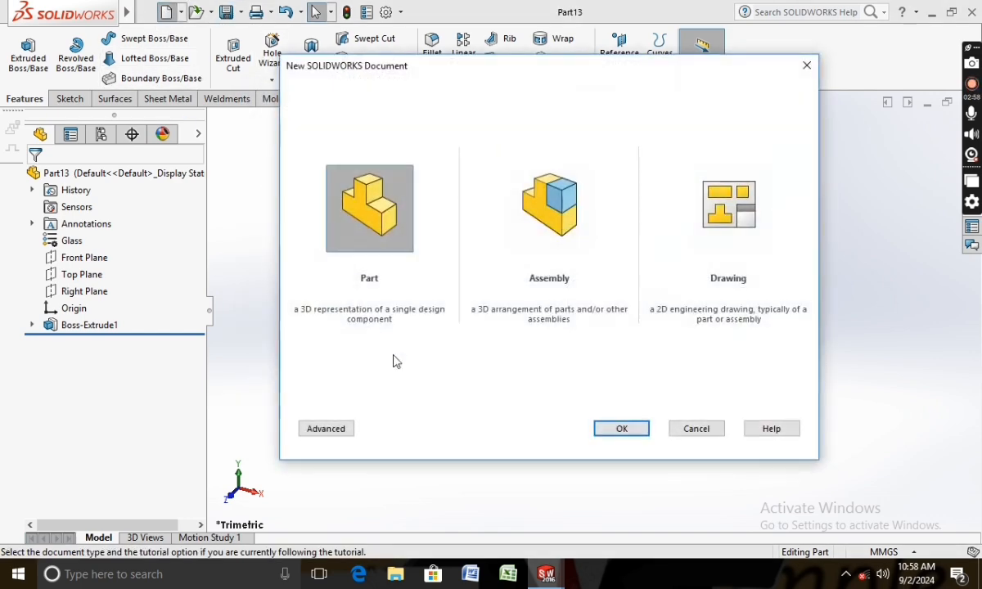
click(618, 428)
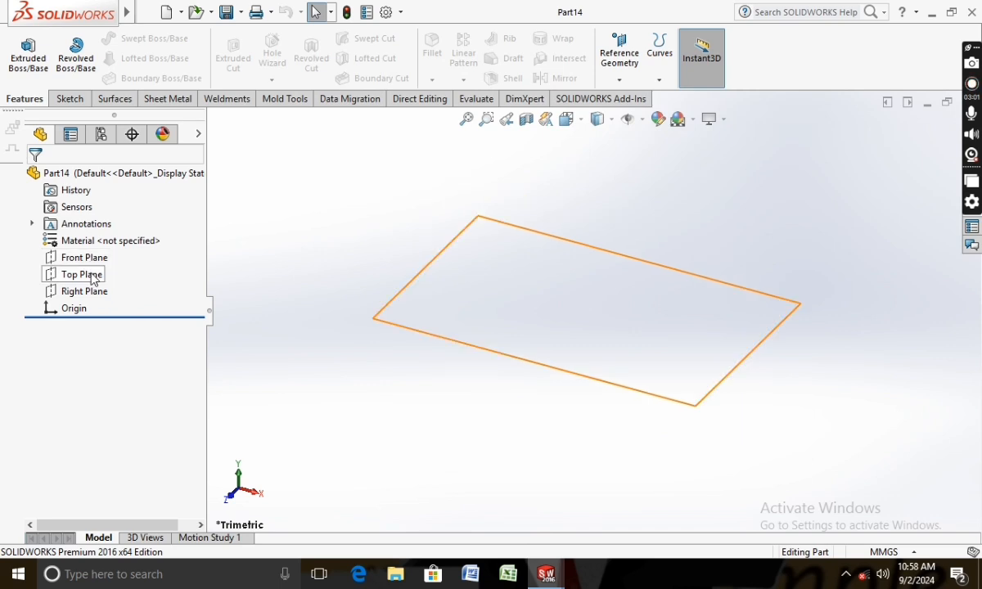
right_click(94, 280)
click(149, 255)
click(68, 98)
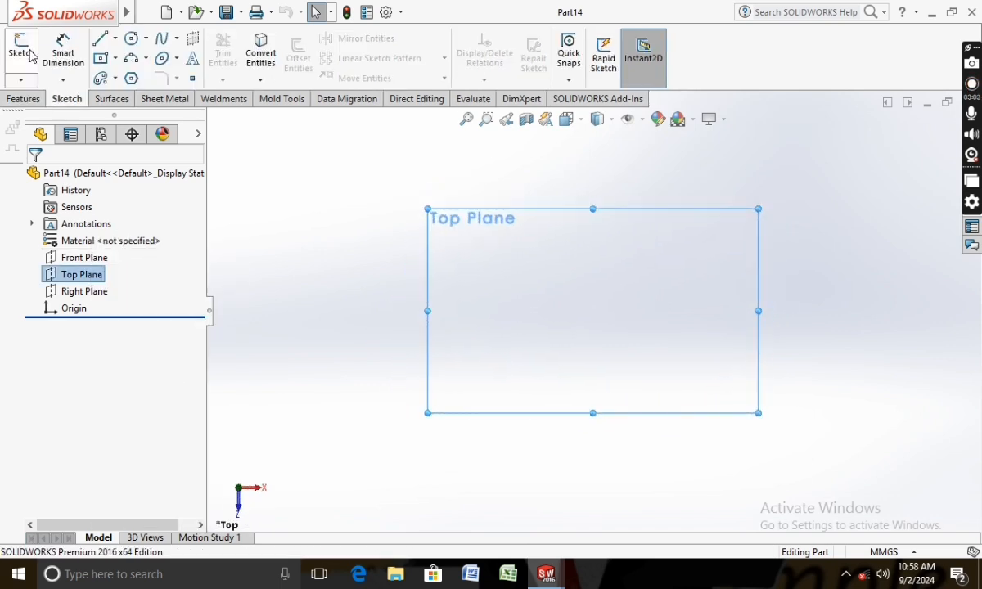
click(22, 47)
click(132, 39)
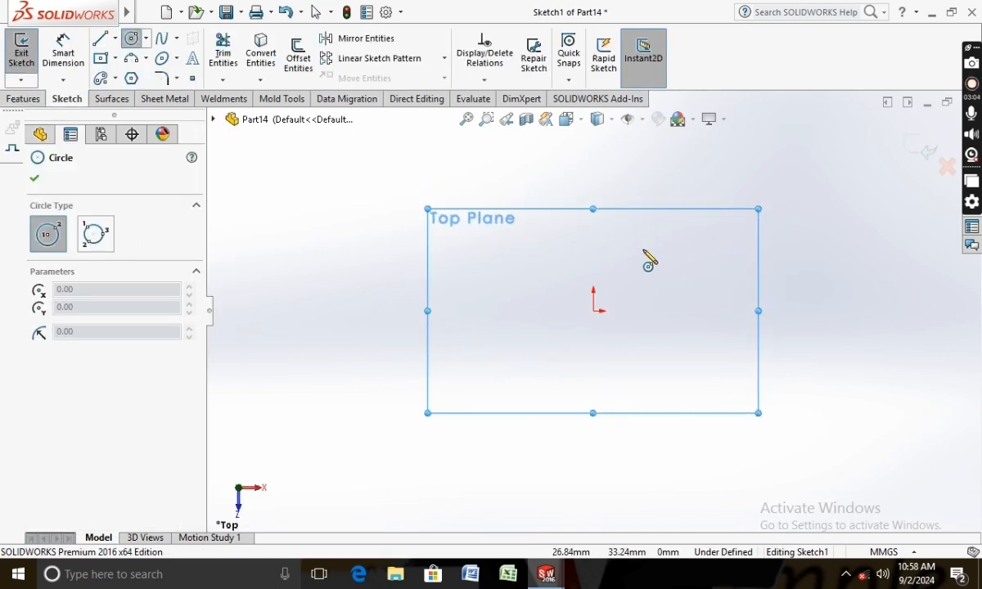
click(593, 311)
click(620, 311)
Dimension the circle's diameter to 6 mm with Smart Dimension
click(85, 59)
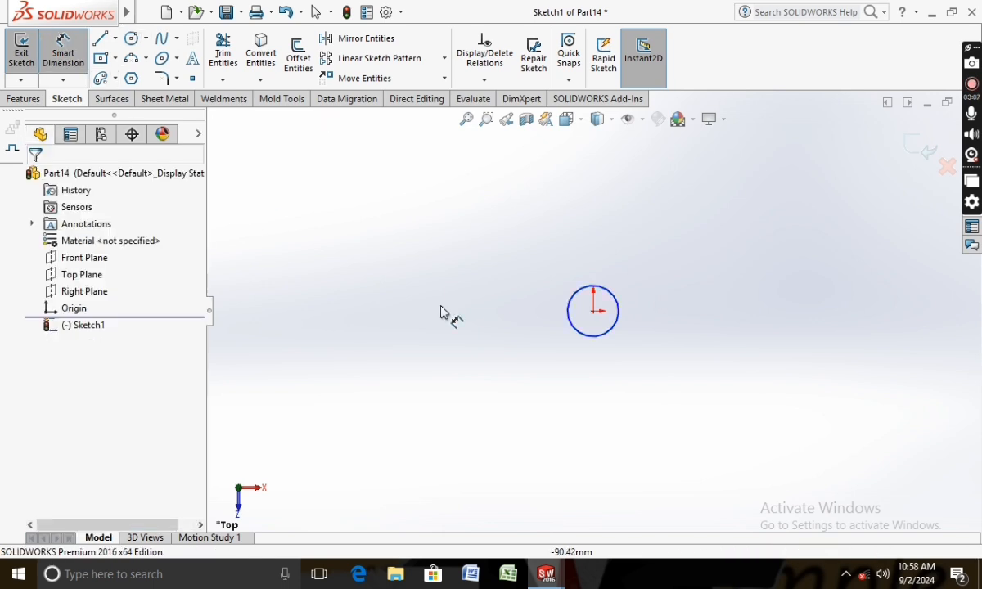
click(572, 331)
click(524, 328)
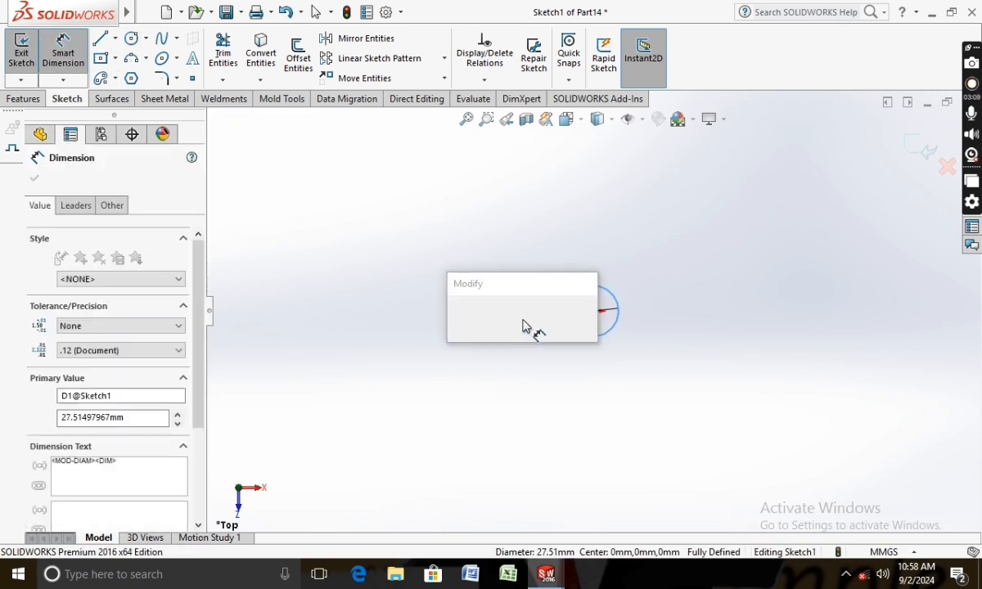
key(Return)
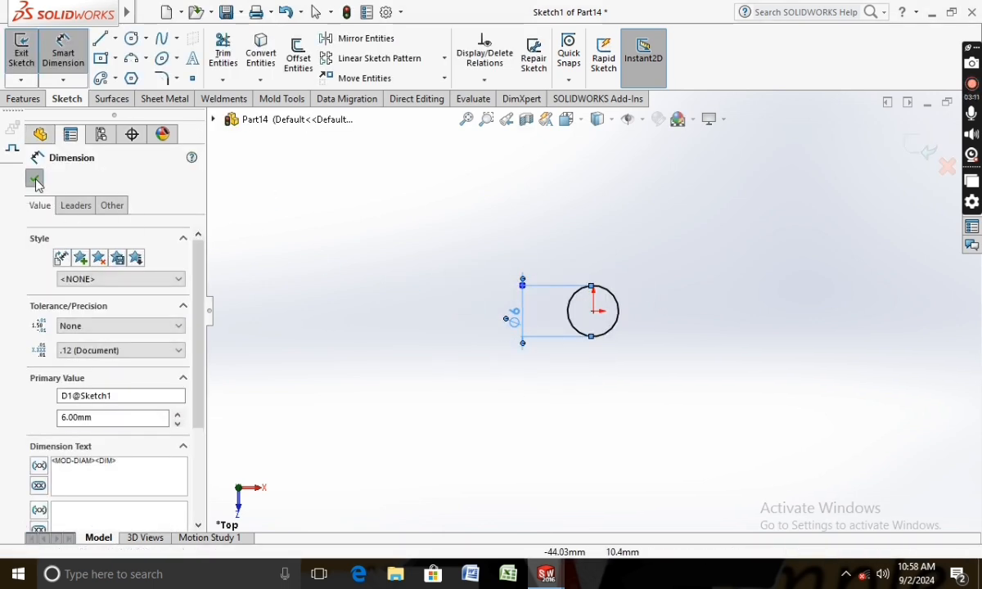
click(34, 178)
Extrude the 6 mm circle as a boss with a blind depth of 1 mm
click(25, 98)
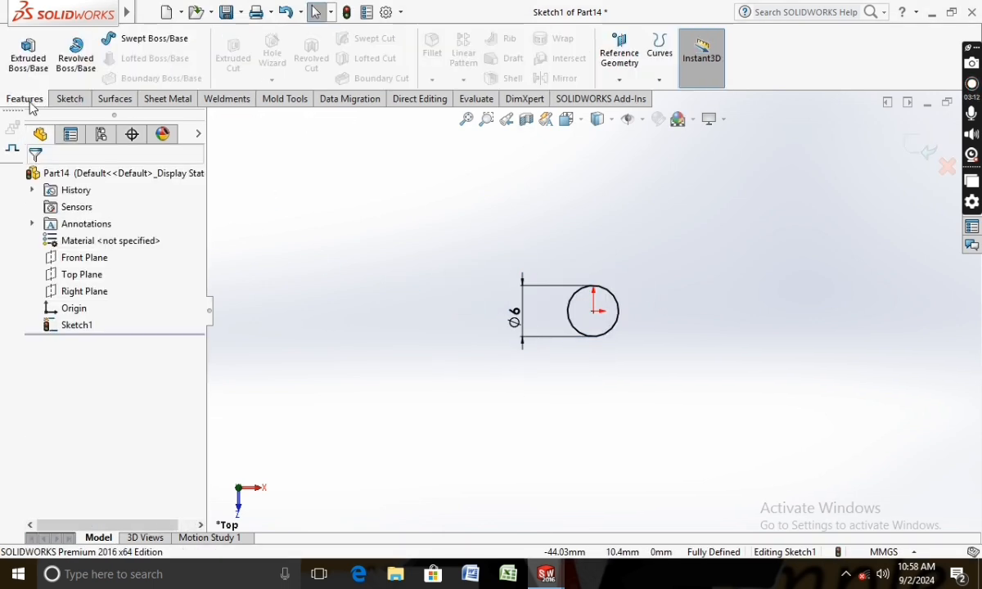
click(28, 55)
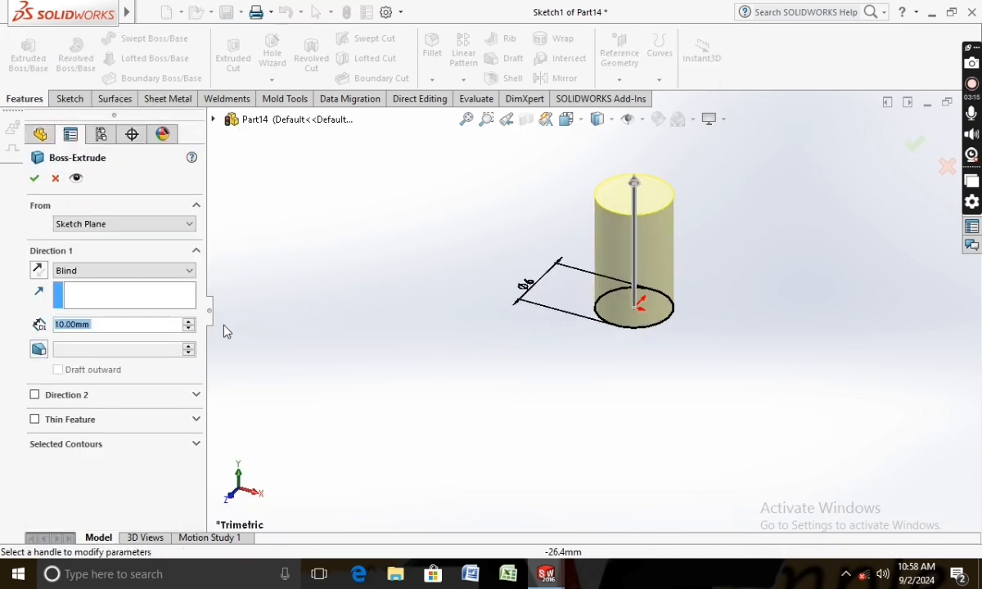
text(1)
key(Return)
click(34, 177)
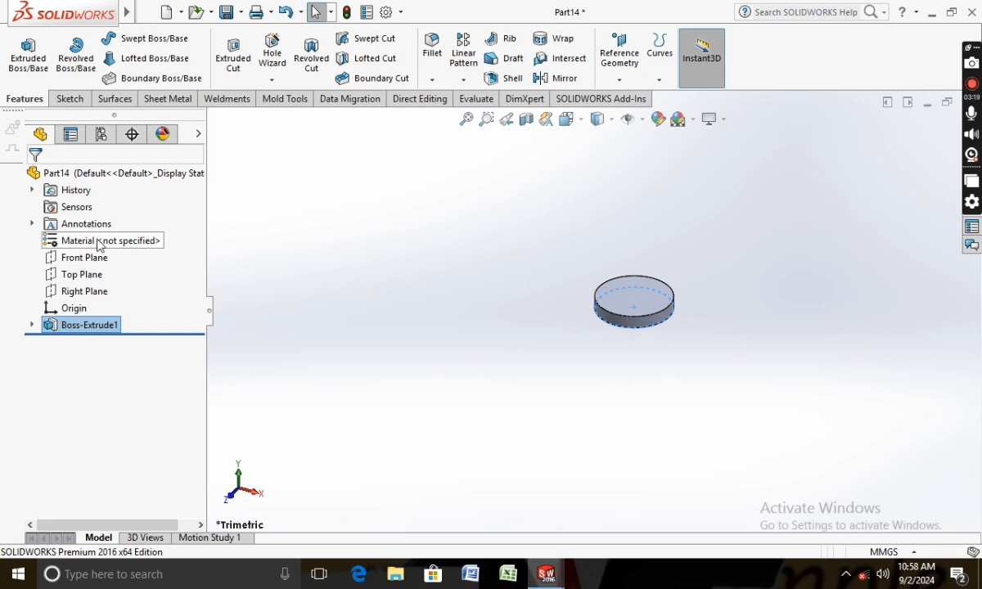
Apply the Glass material from the Other Non-metals category to the 6 mm disc
right_click(124, 240)
click(140, 248)
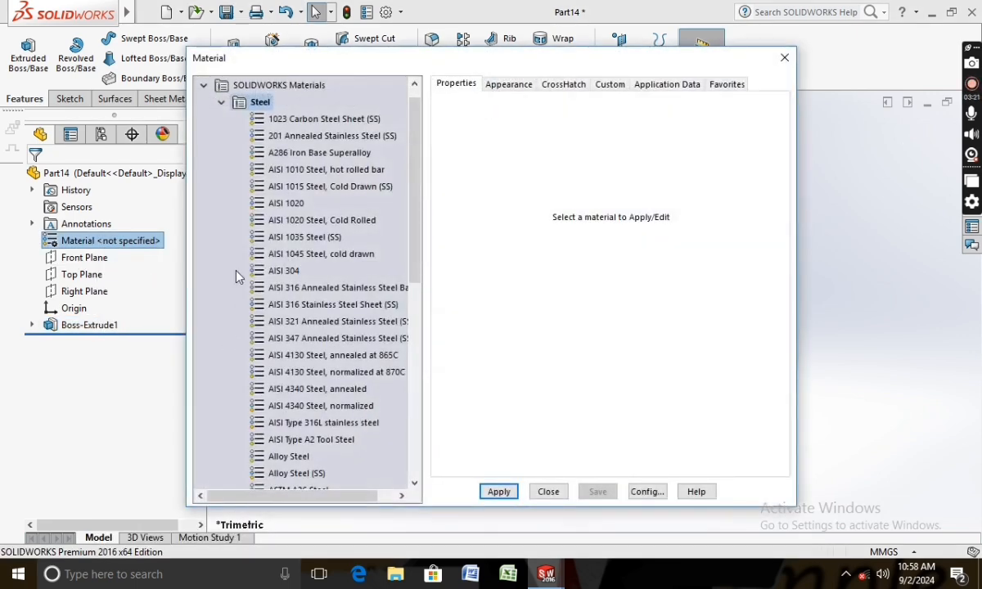
click(221, 102)
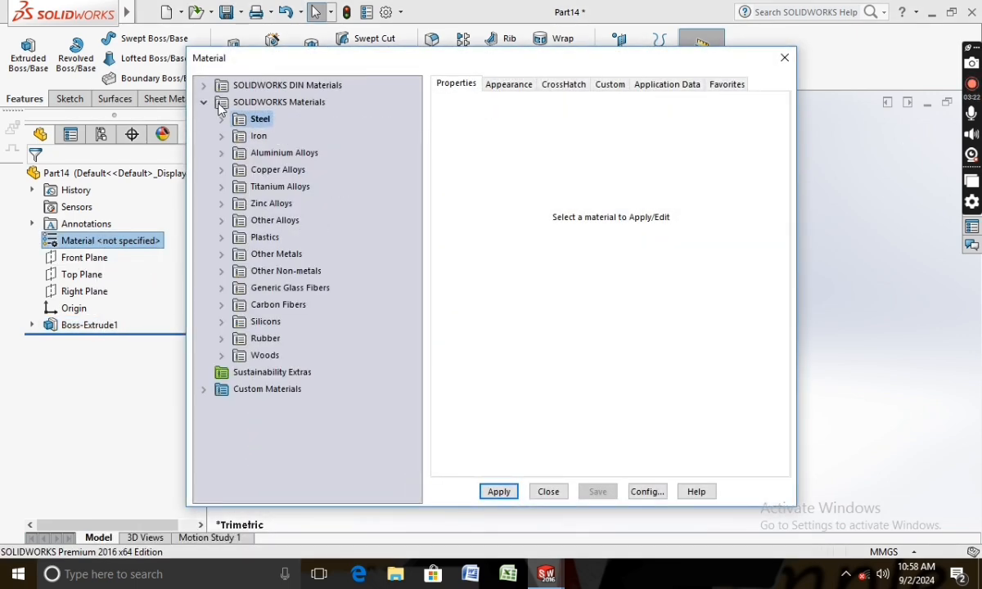
click(223, 274)
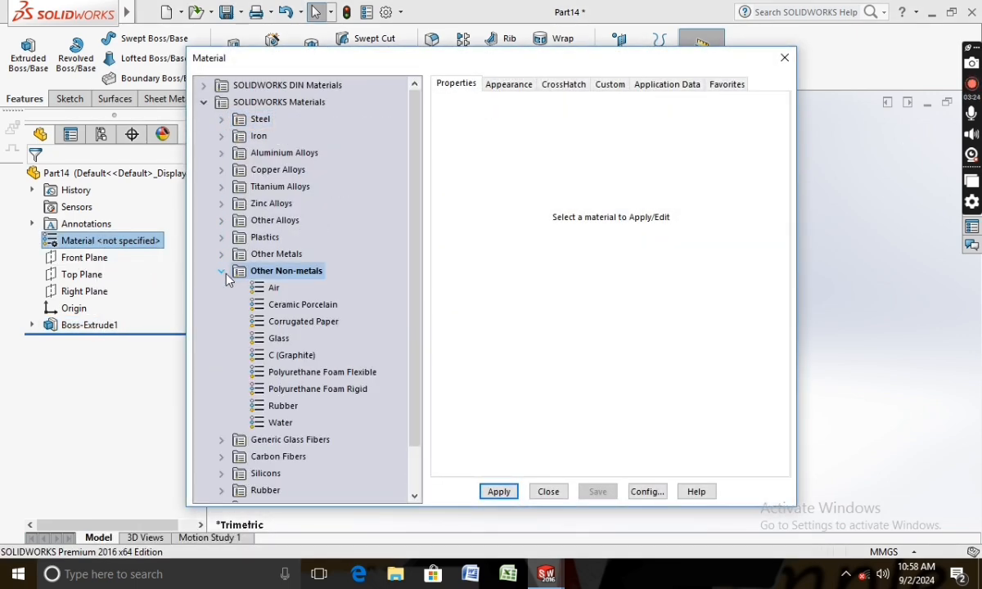
click(279, 339)
click(547, 491)
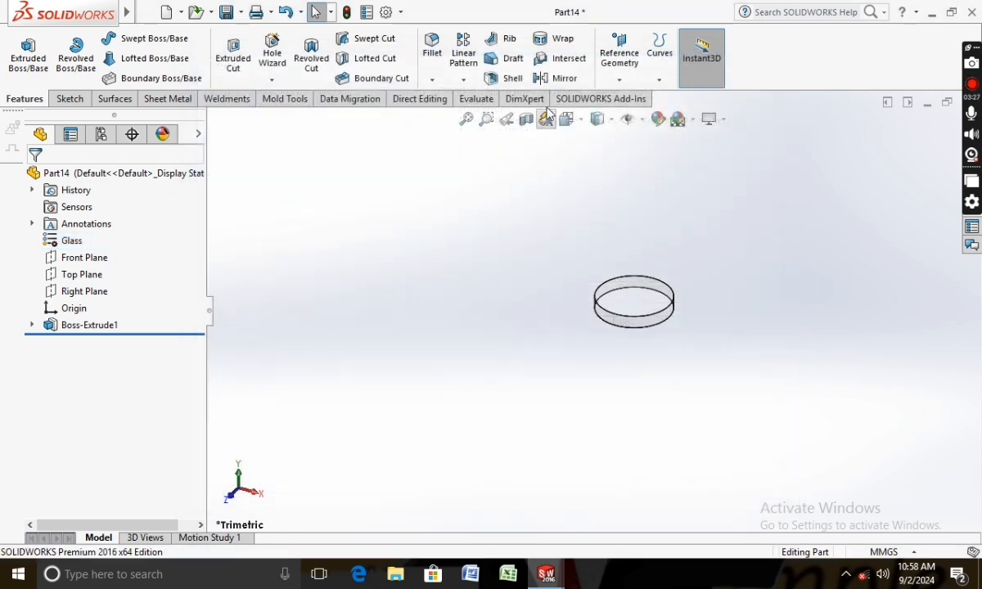
Change the 6 mm glass disc's appearance colour to black and save the part as Part14
click(660, 119)
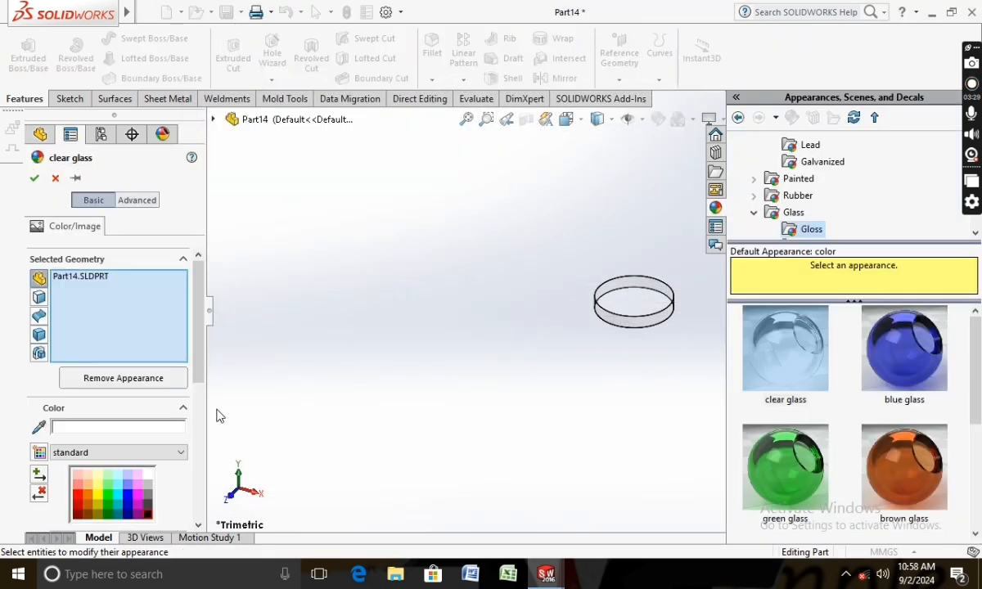
click(148, 514)
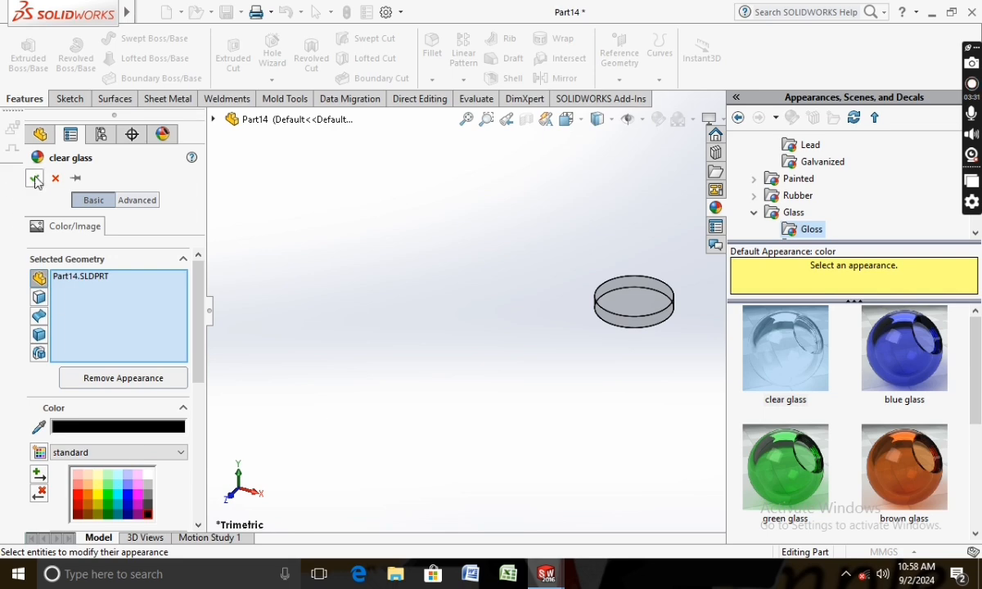
click(34, 178)
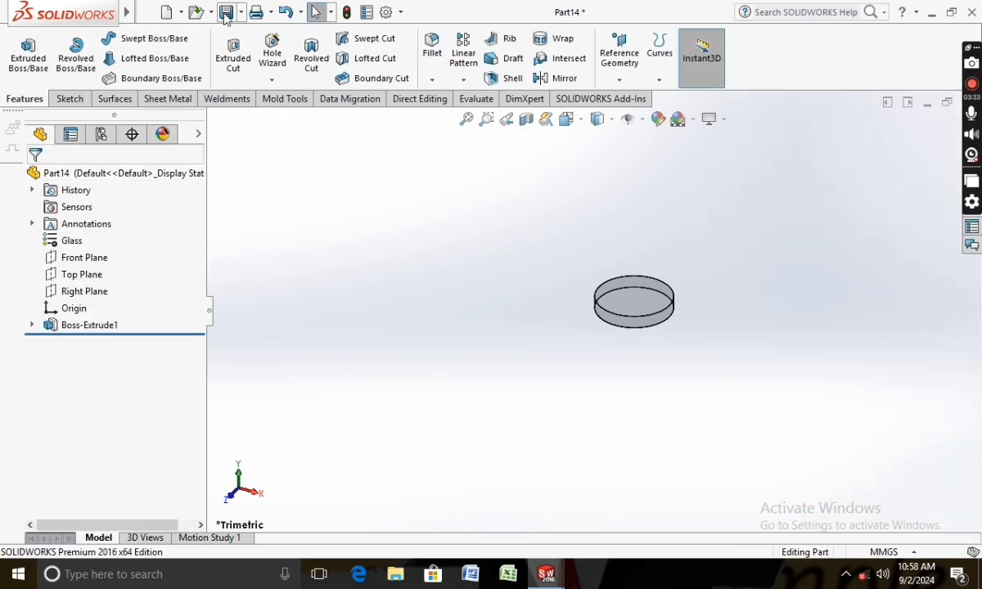
click(226, 12)
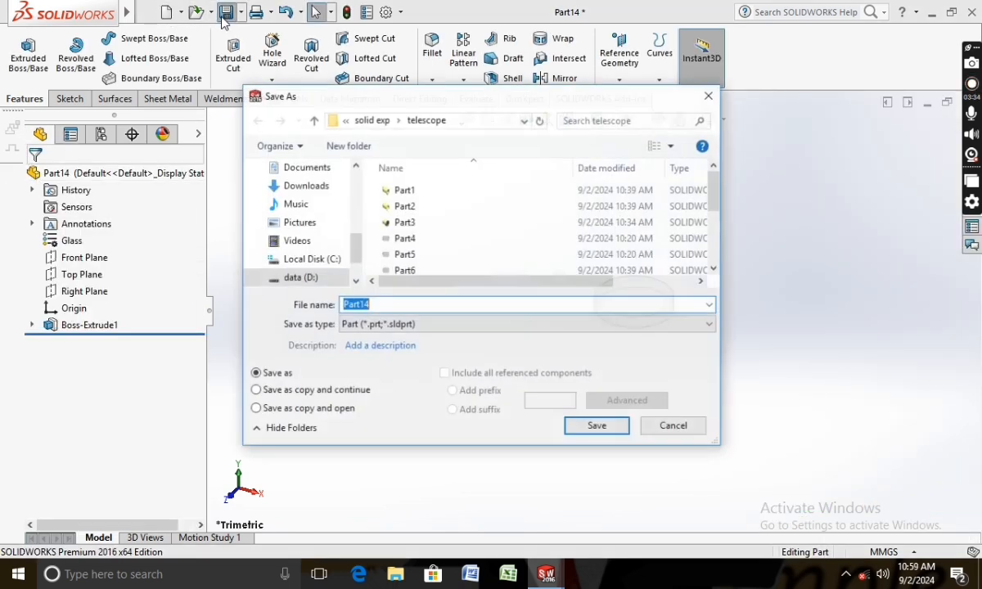
click(597, 425)
Create a new assembly with Part8 placed as its first component, and apply the Plain White scene
click(166, 12)
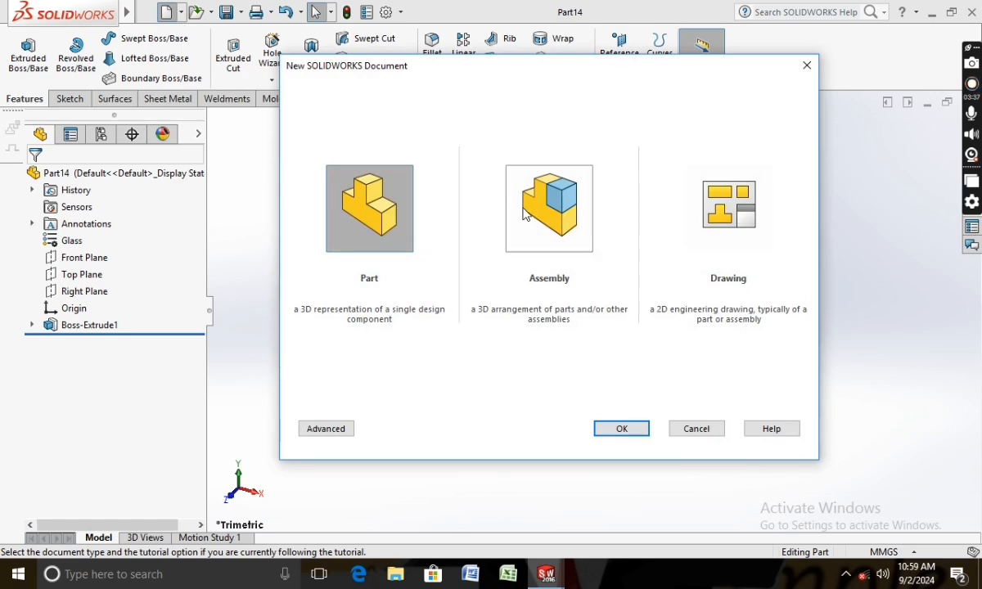
click(561, 283)
click(620, 432)
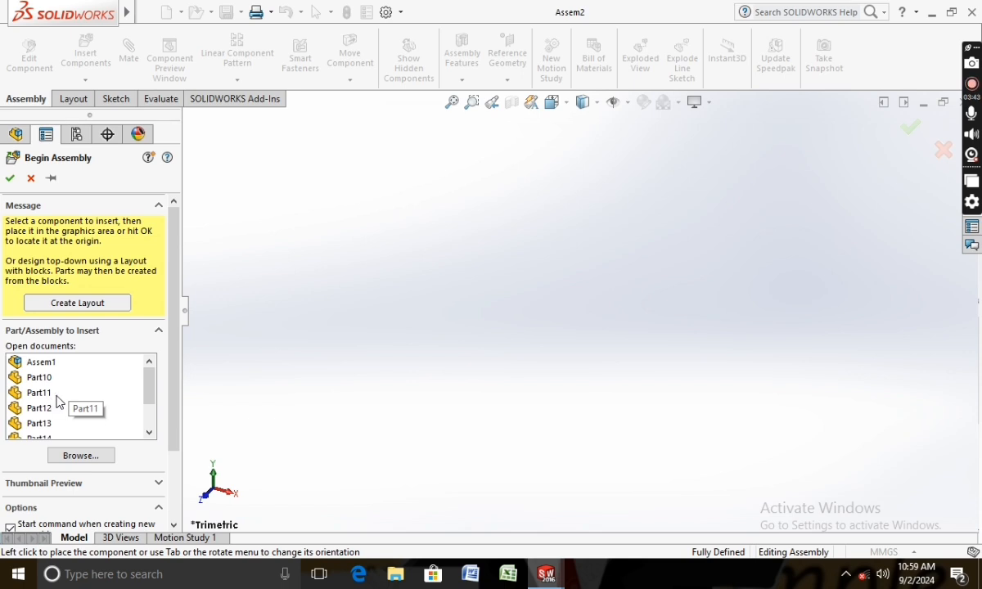
scroll(74, 396, down, 1)
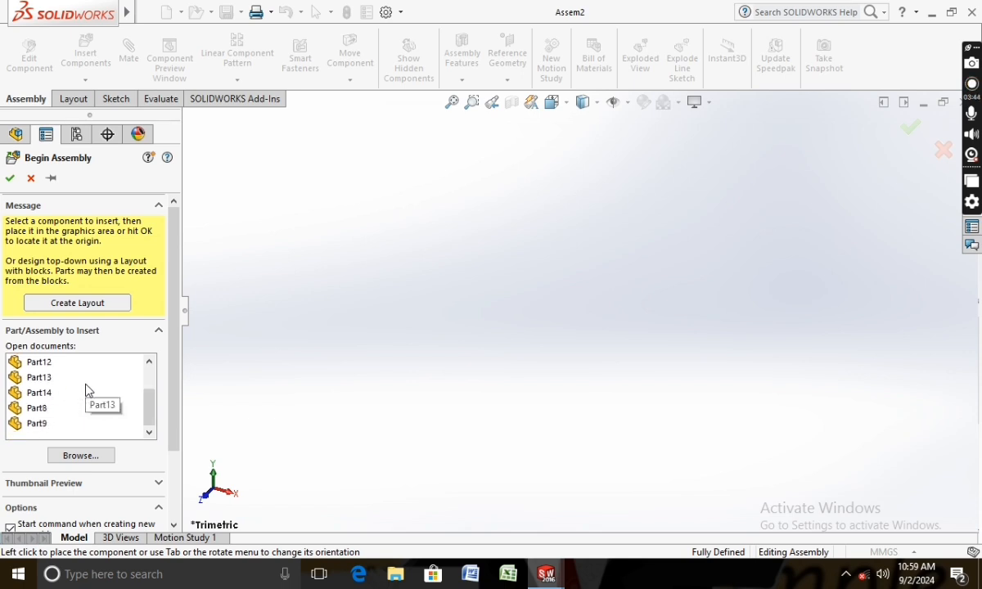
click(41, 409)
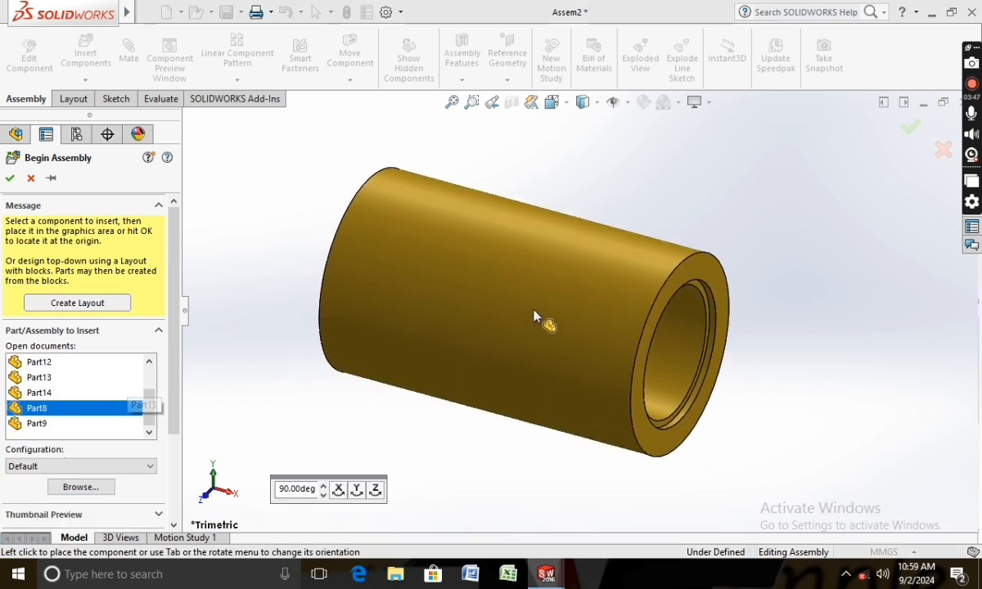
click(626, 311)
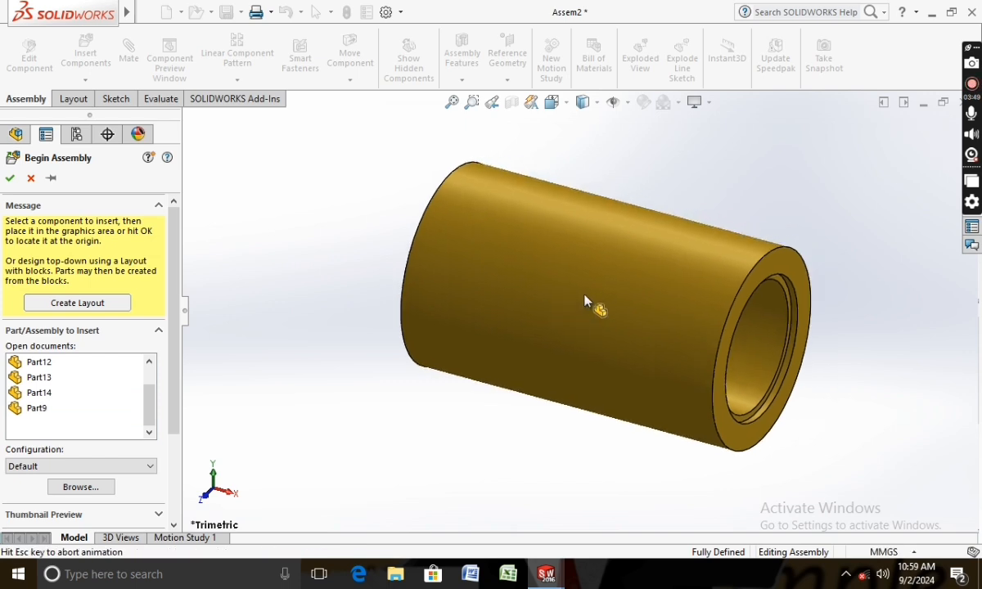
click(664, 102)
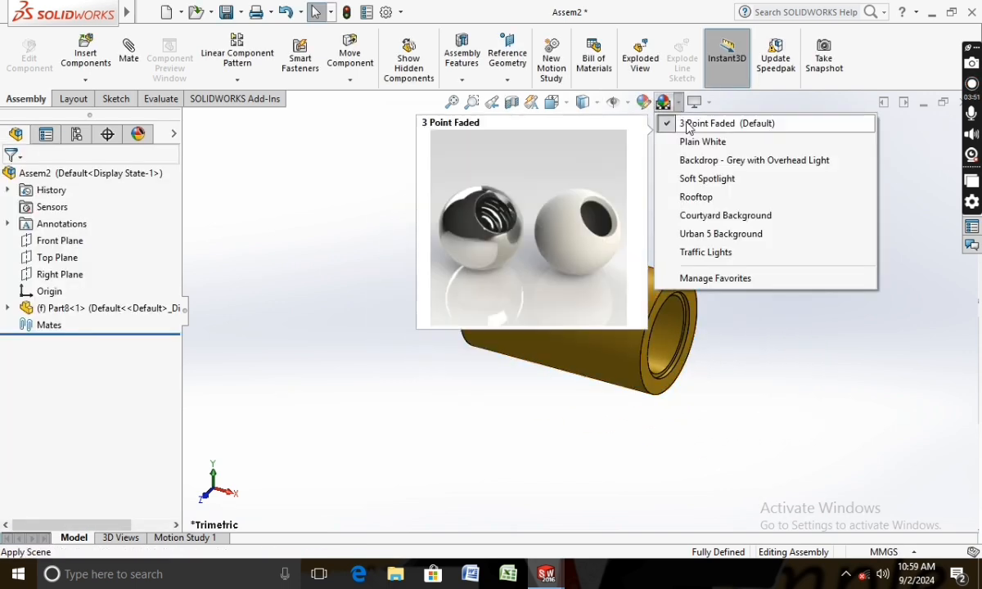
click(692, 141)
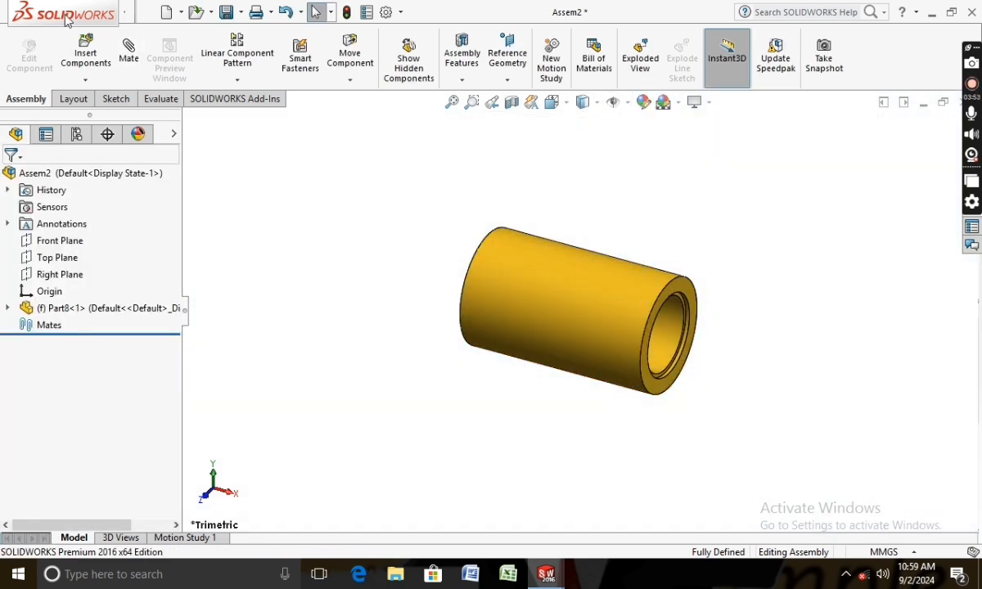
Insert the Part11 lens rotated 90° about Z and place it beside the recessed open end of Part8
click(85, 51)
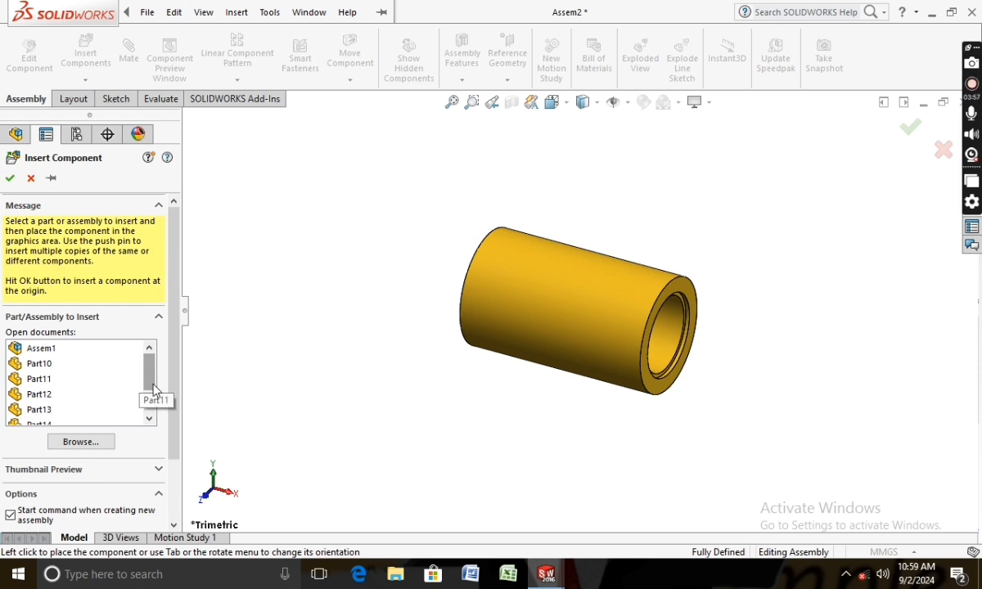
drag(150, 380, 149, 395)
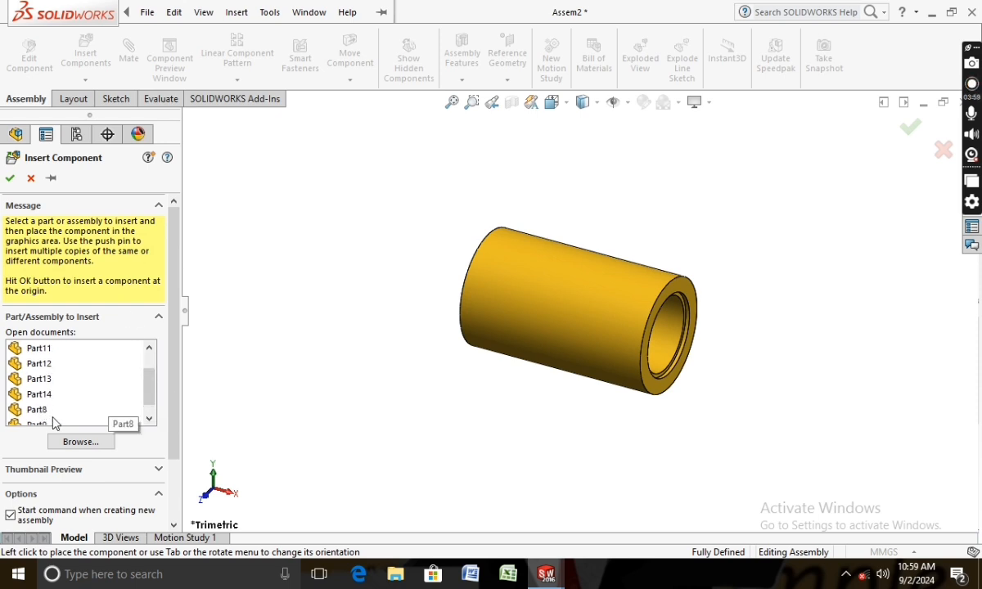
drag(150, 386, 149, 373)
click(46, 380)
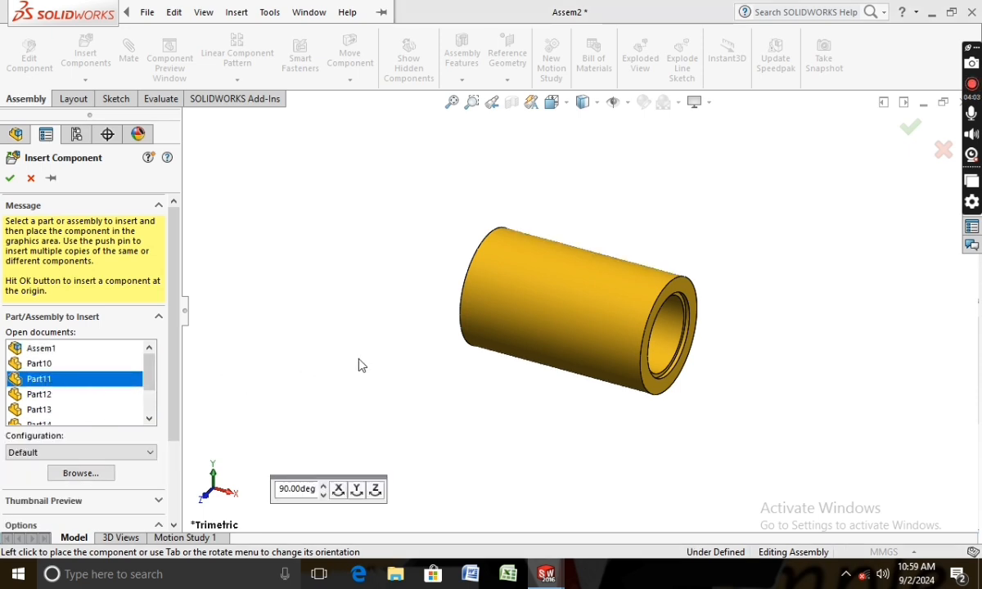
click(375, 491)
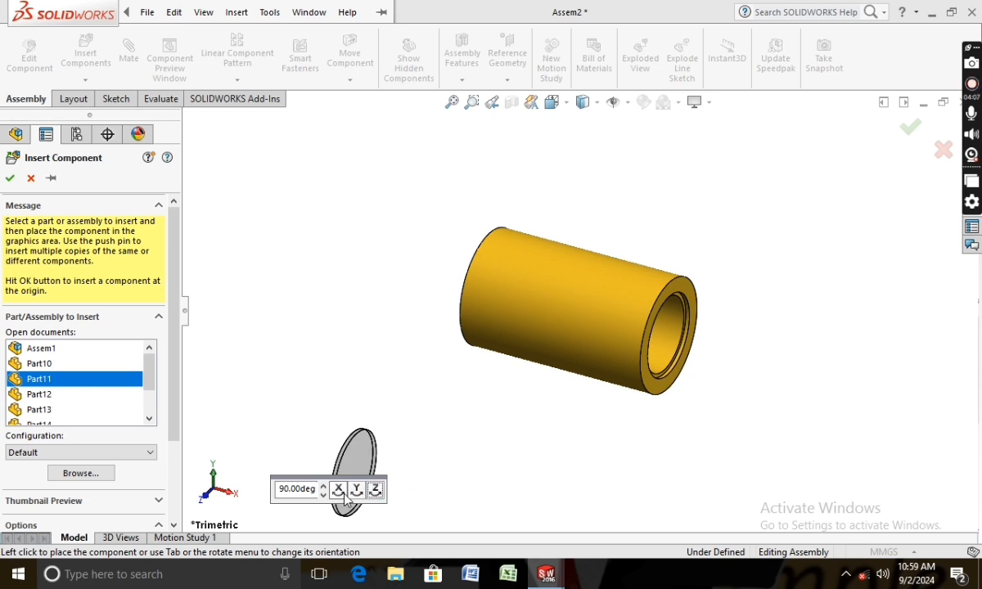
click(722, 352)
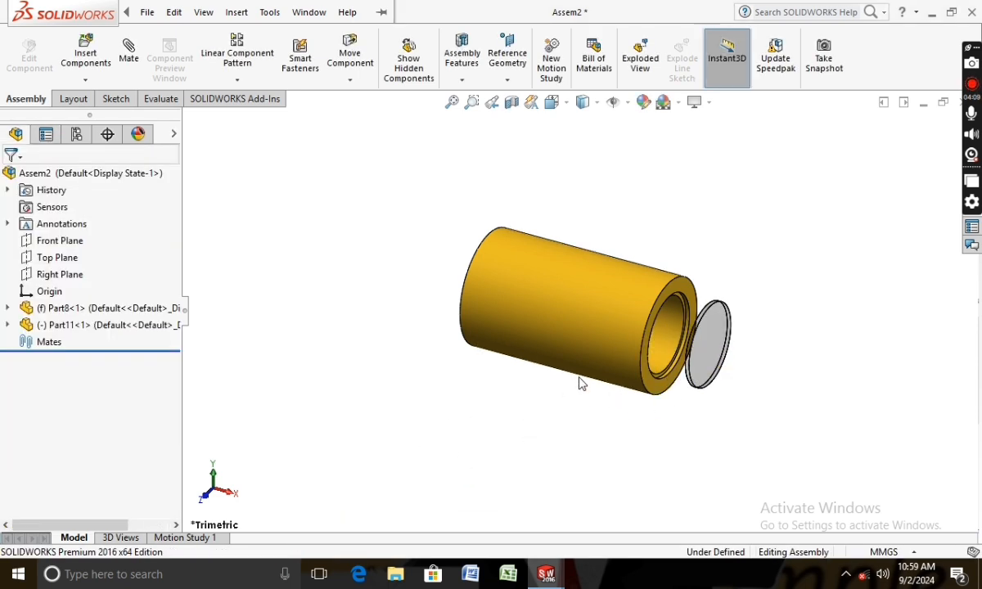
Add a concentric mate between the 22 mm end recess of Part8 and the rim of the Part11 lens
click(130, 50)
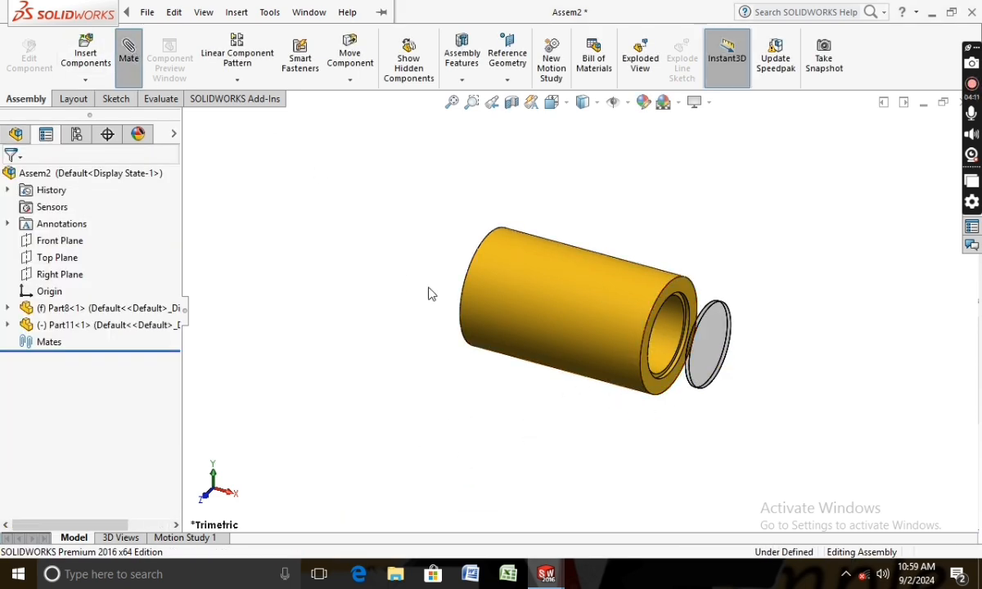
scroll(687, 332, down, 2)
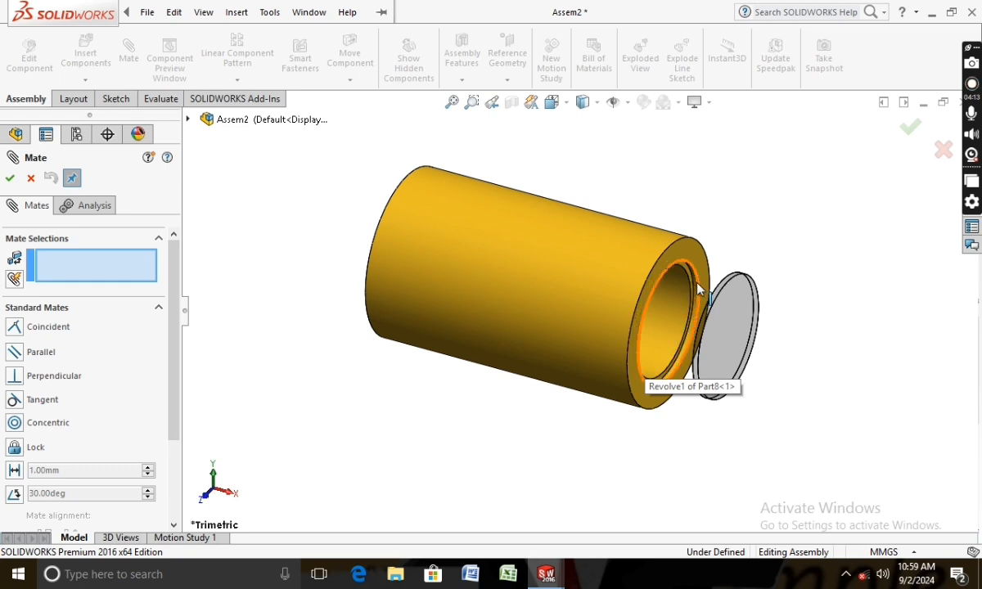
scroll(676, 309, down, 2)
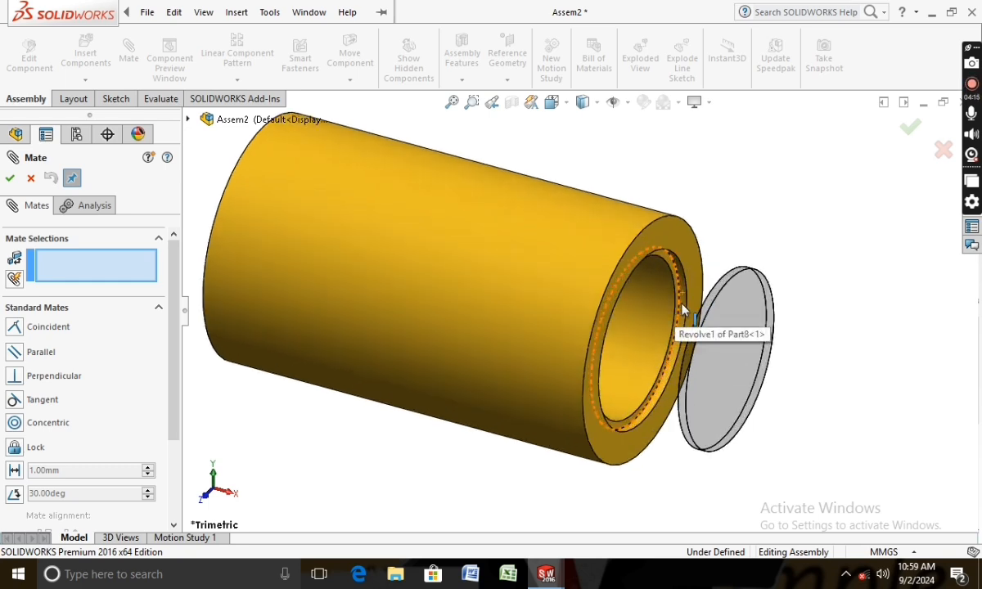
click(678, 313)
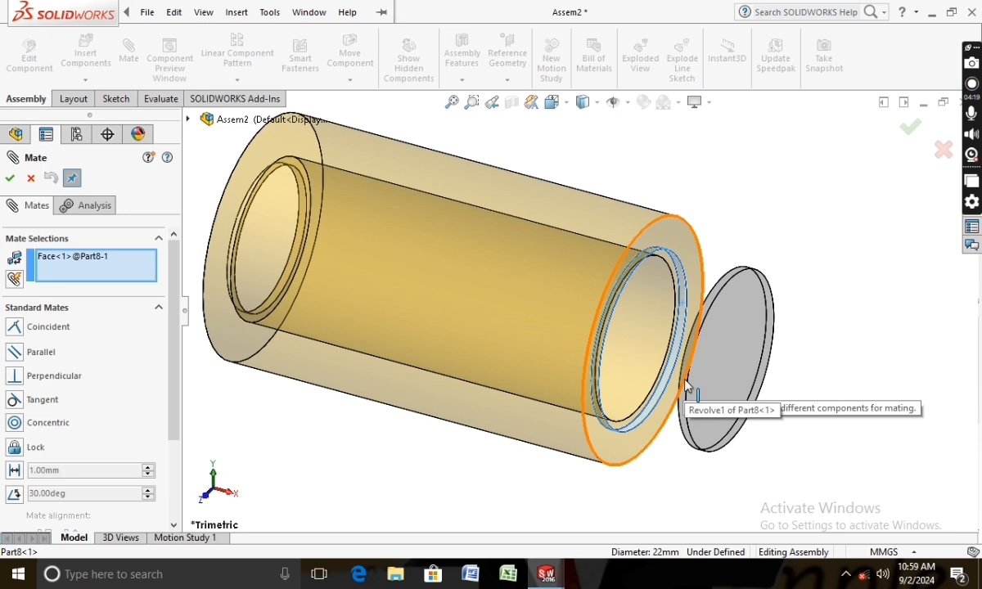
click(686, 426)
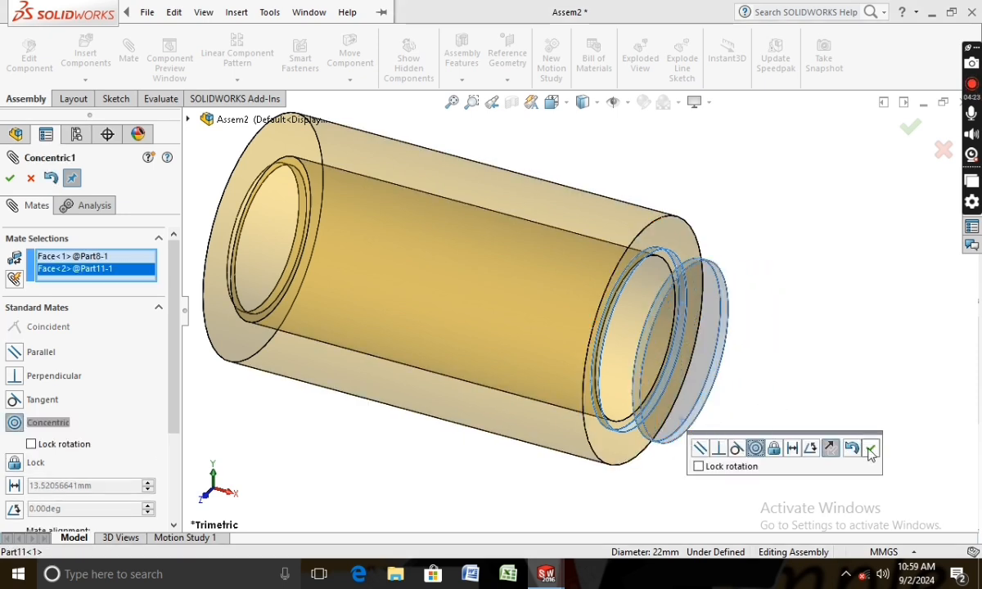
click(870, 451)
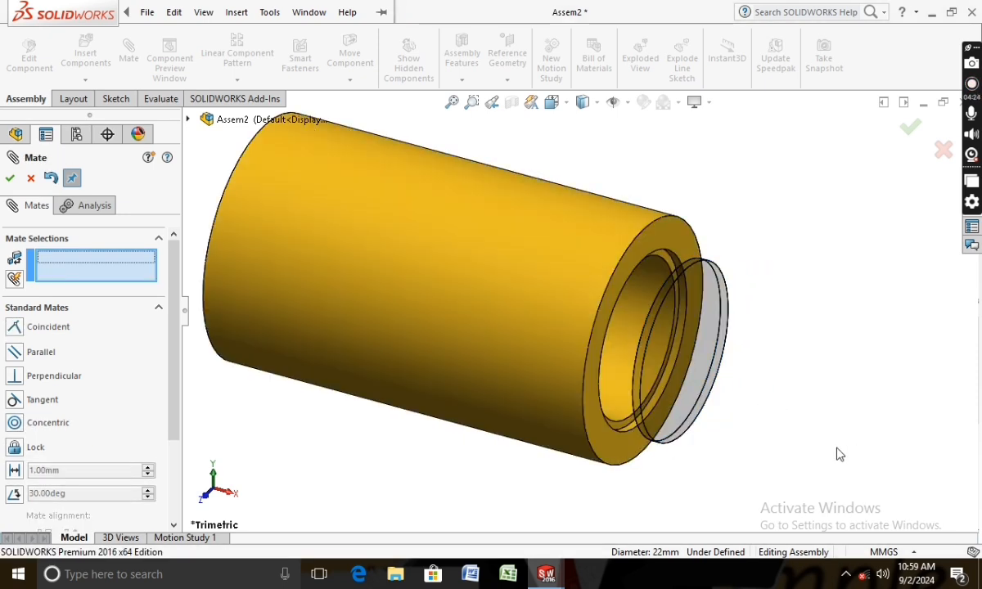
Seat the Part11 lens in Part8's end recess with a coincident mate between their flat faces, and finish mating
click(676, 267)
middle_drag(676, 267, 702, 391)
click(703, 391)
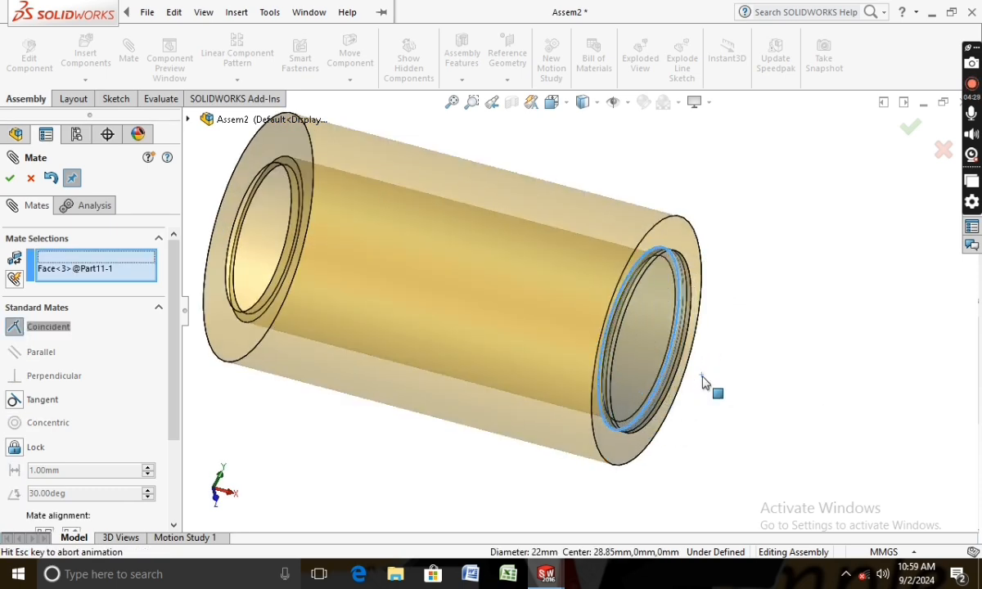
click(820, 401)
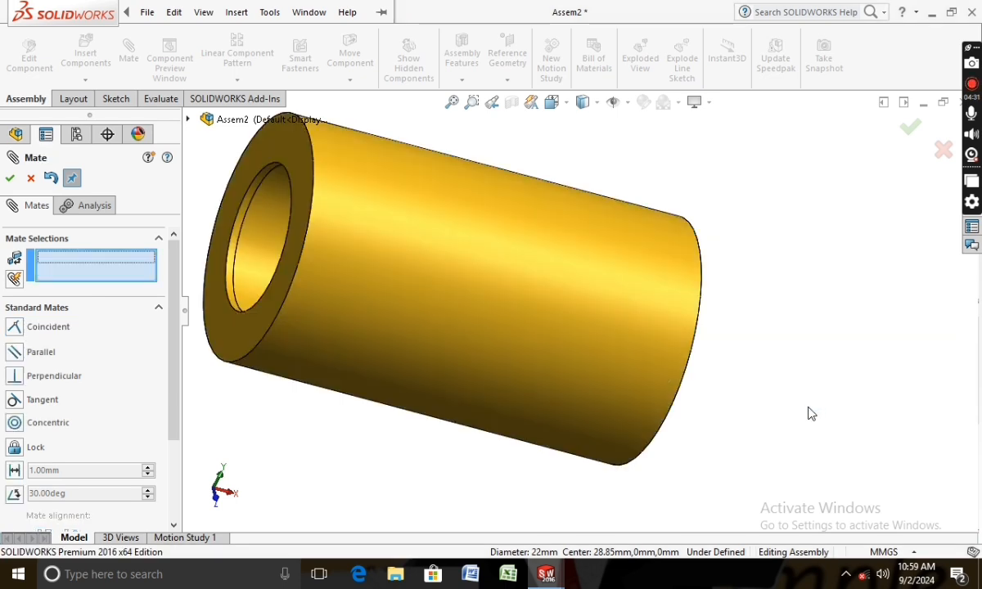
middle_drag(807, 412, 668, 388)
scroll(664, 360, down, 3)
scroll(668, 388, up, 4)
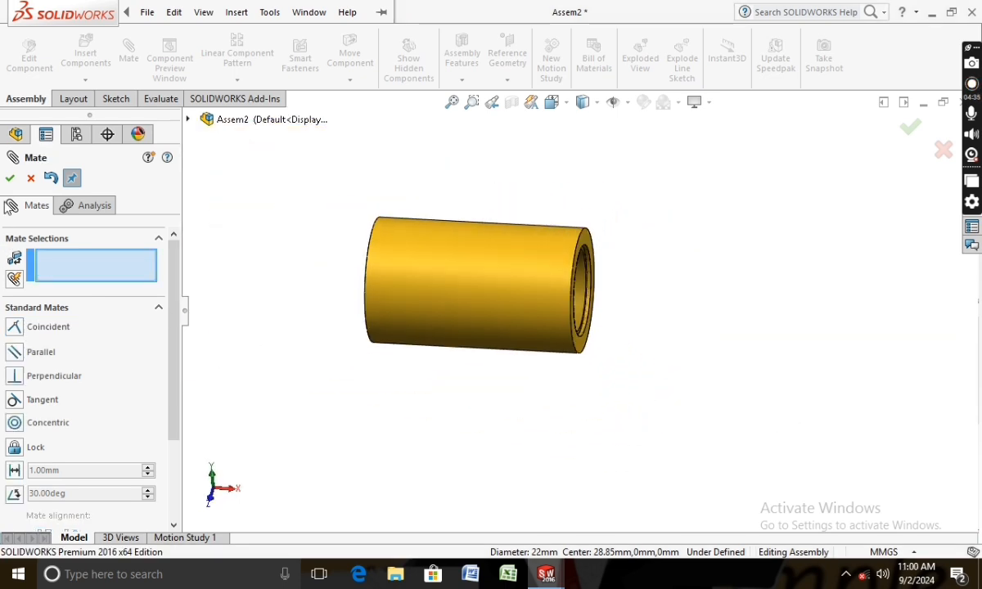
click(13, 181)
Section the assembly along the Front Plane with an offset of about 32.19 mm to expose the inside of Part8
scroll(339, 356, up, 2)
middle_drag(339, 356, 343, 367)
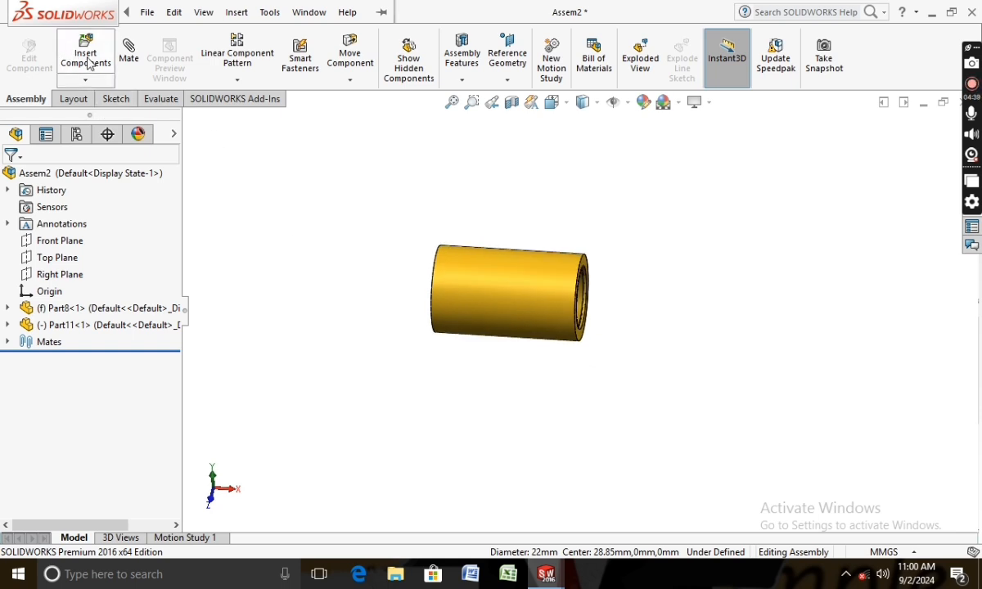
click(512, 102)
drag(515, 281, 511, 352)
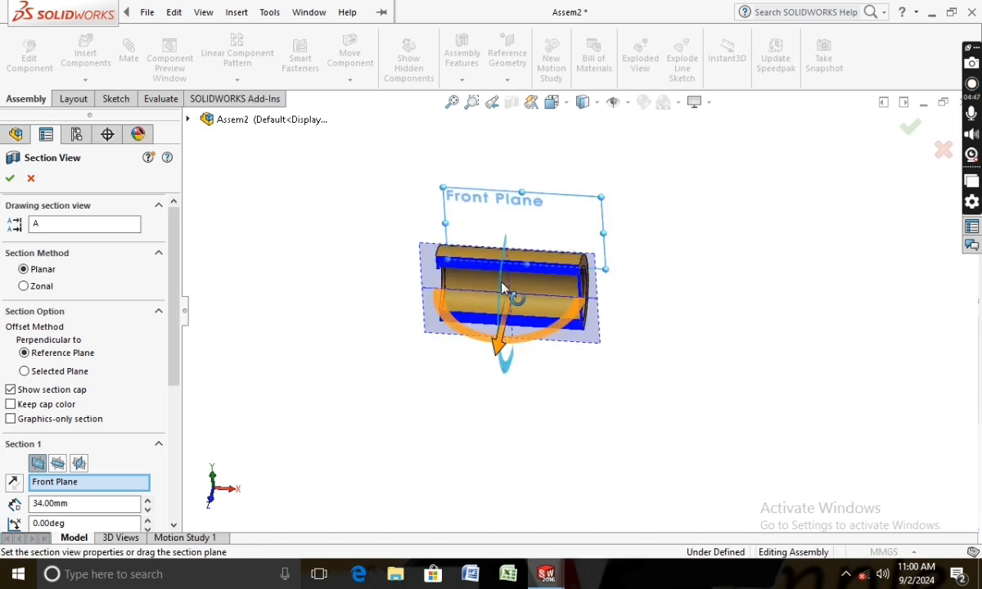
drag(502, 286, 504, 269)
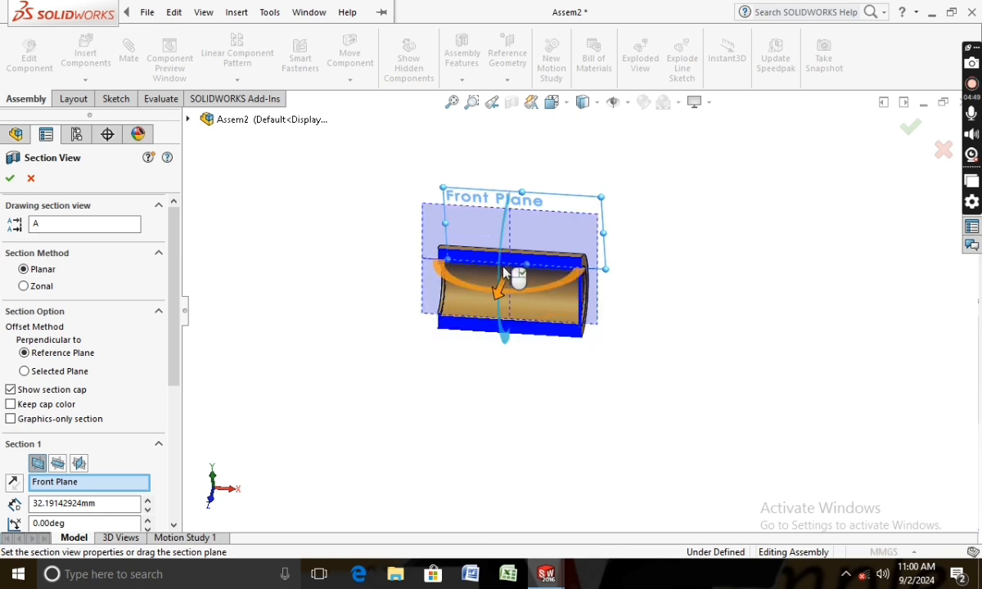
click(11, 179)
middle_drag(317, 320, 315, 293)
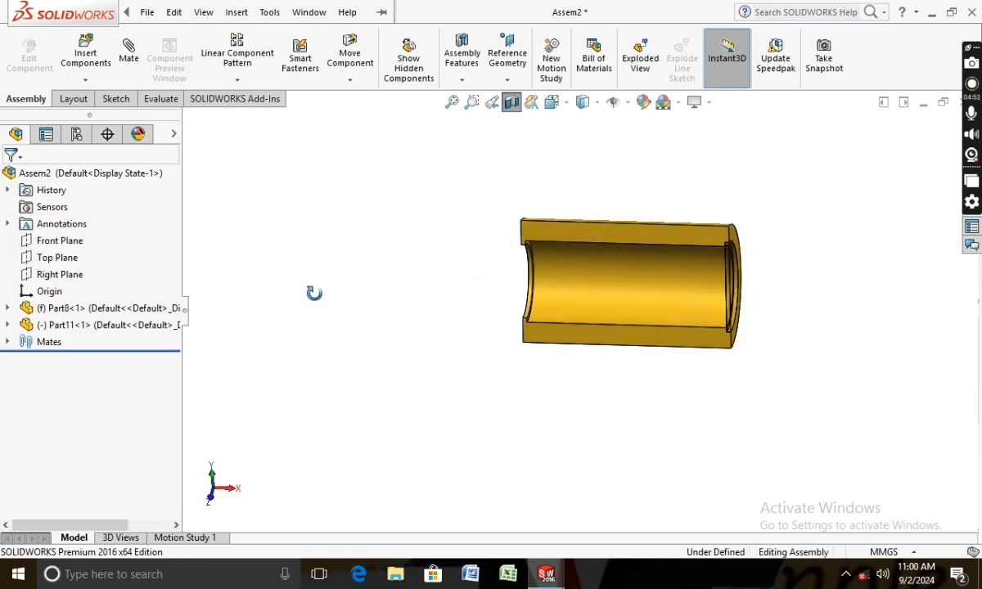
Insert the flanged tube Part9 and place it next to the sectioned Part8, with its flange facing that tube
click(85, 51)
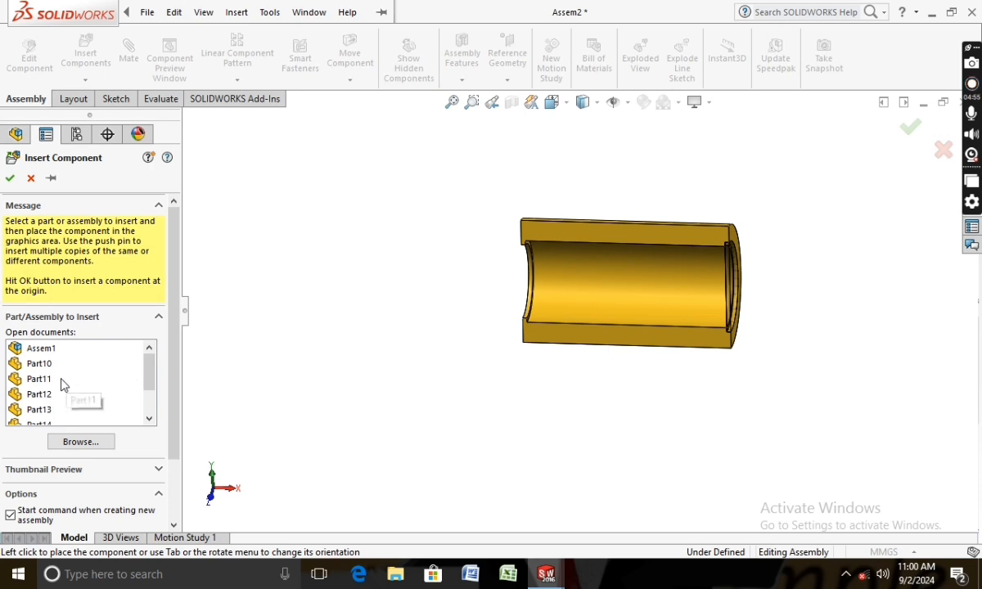
drag(152, 382, 154, 393)
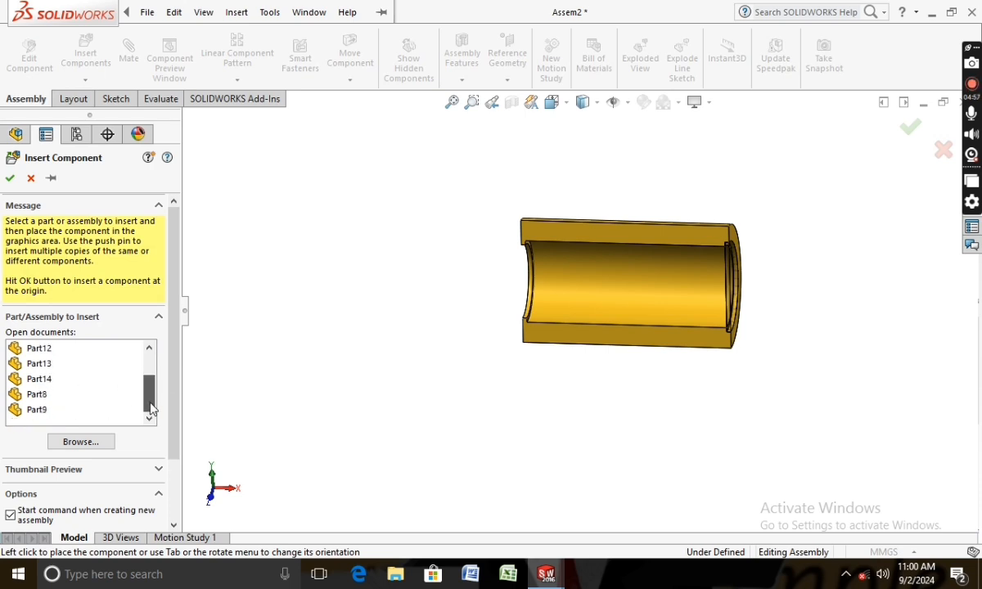
click(36, 411)
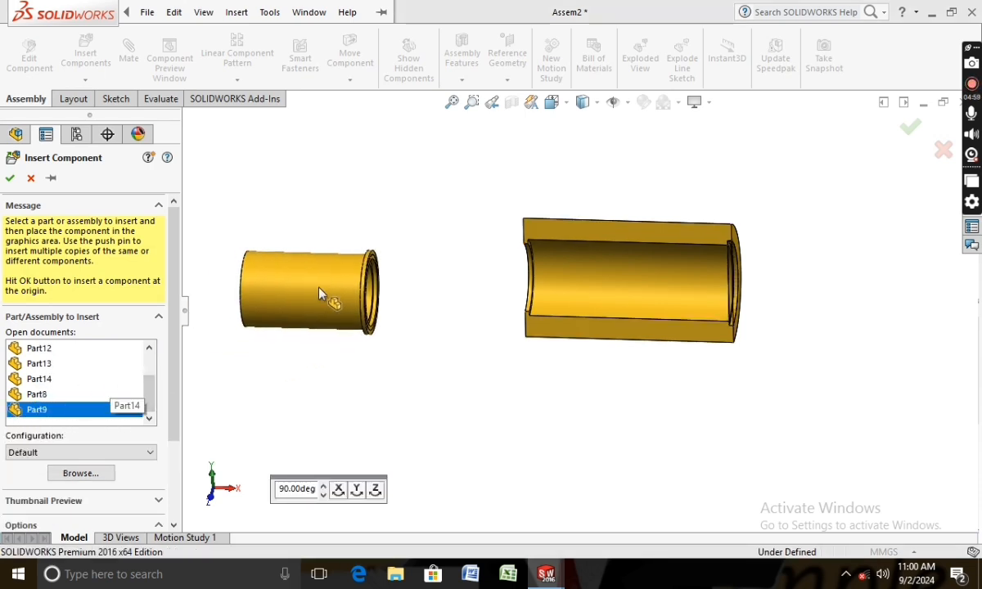
click(389, 295)
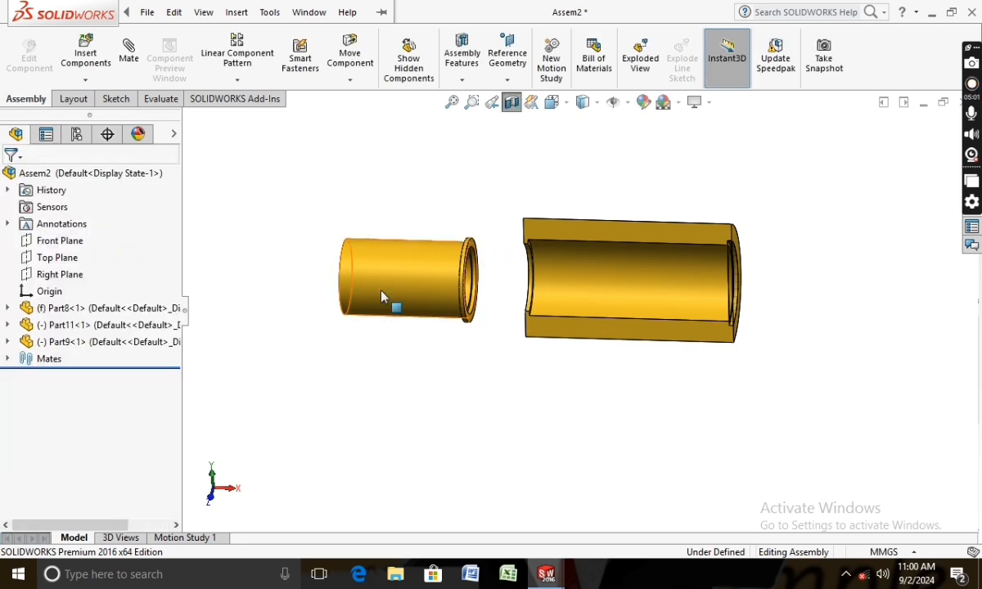
Add a concentric mate between Part8's 10 mm radius inner bore and the outer cylindrical face of Part9
scroll(344, 298, down, 2)
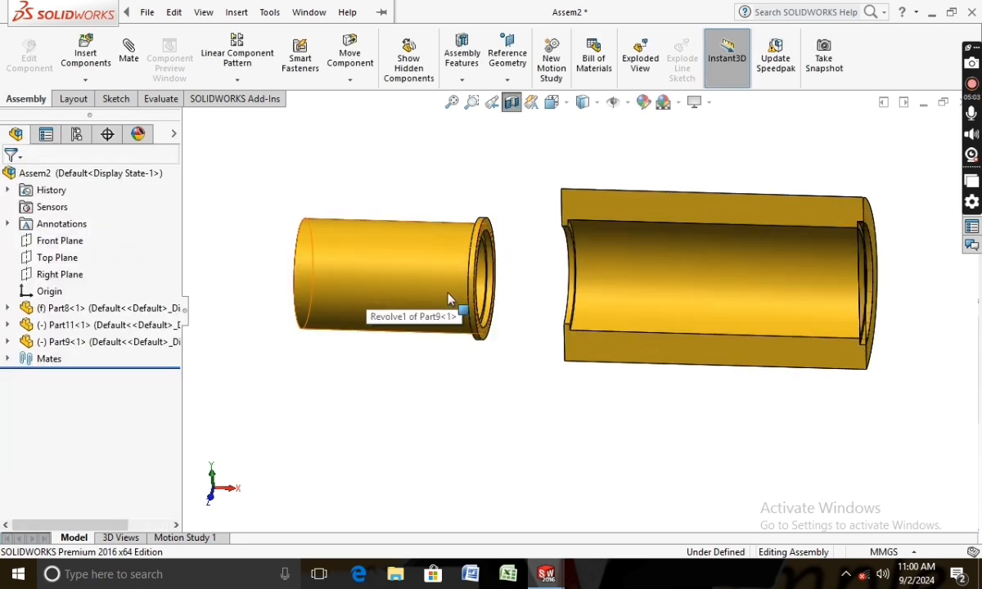
click(625, 275)
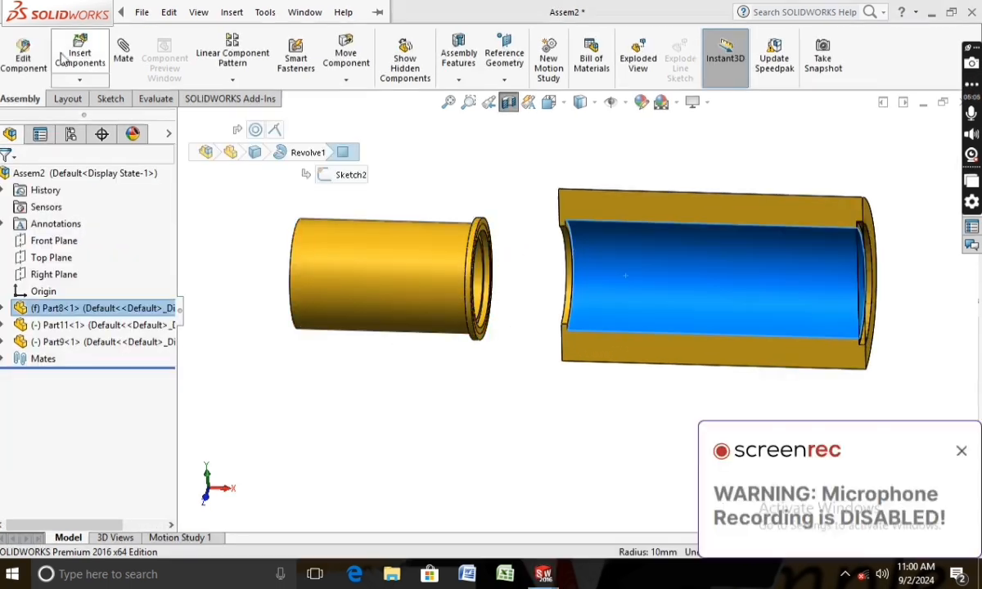
click(123, 55)
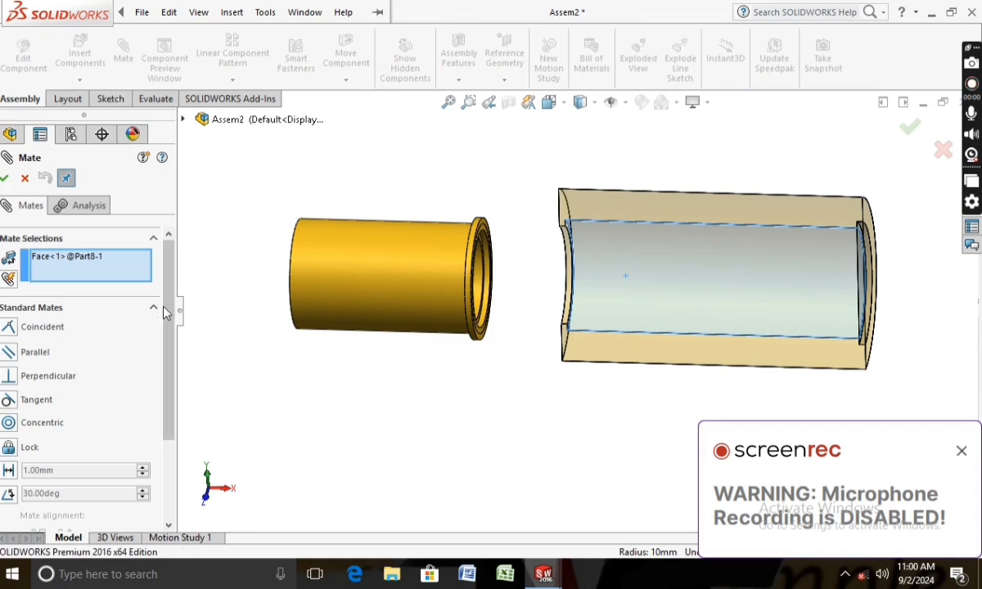
click(345, 287)
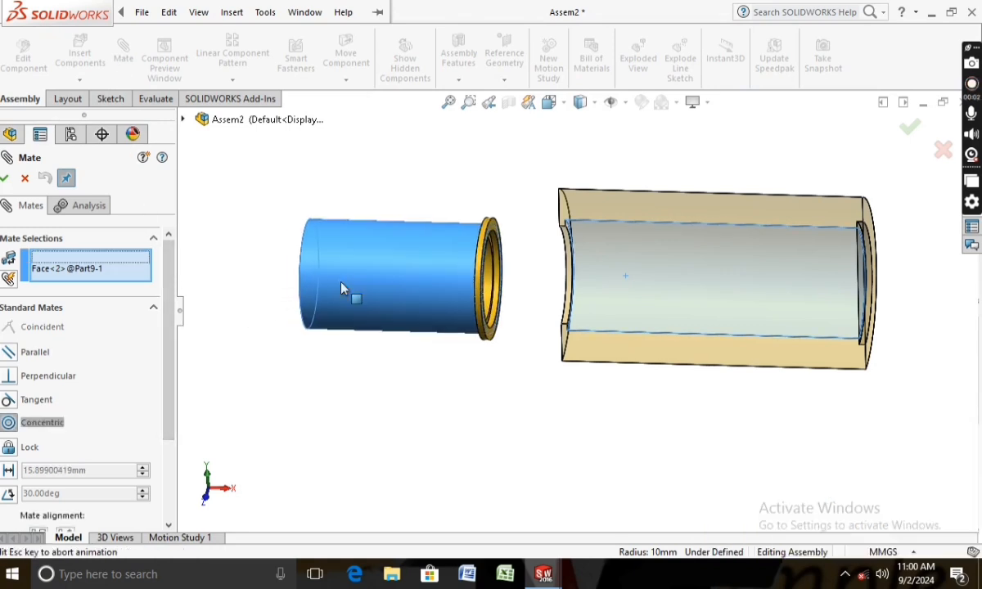
click(315, 256)
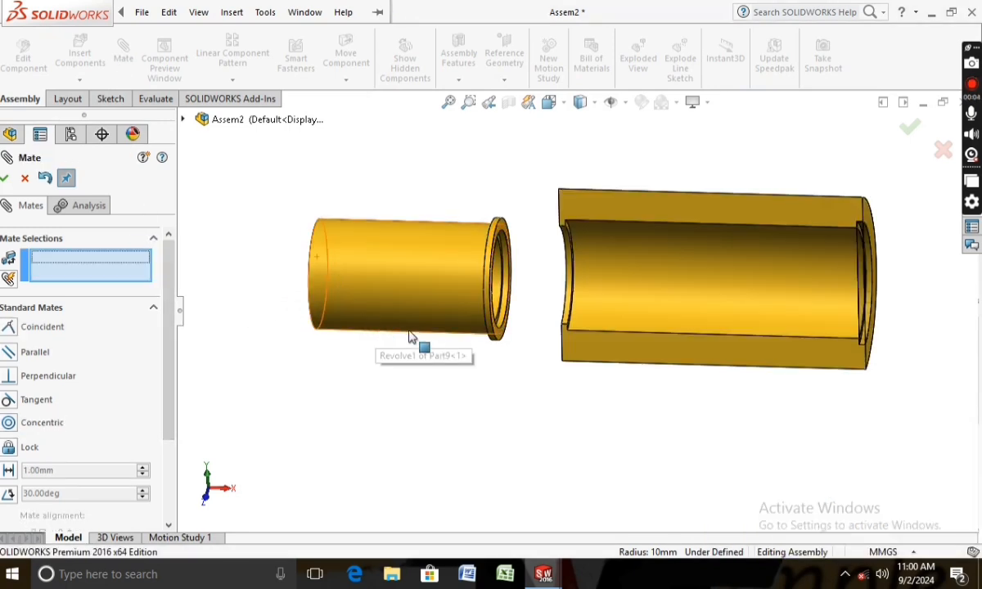
Add a coincident mate between Part8's inner shoulder face and the facing flat face of Part9's flange
scroll(536, 316, down, 2)
middle_drag(527, 362, 491, 358)
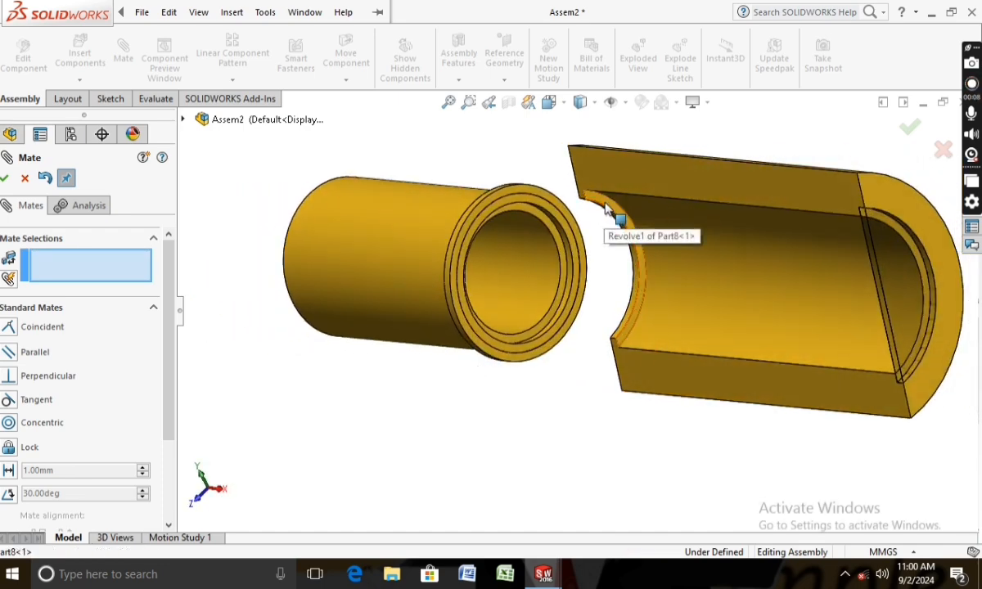
click(612, 219)
middle_drag(442, 389, 565, 344)
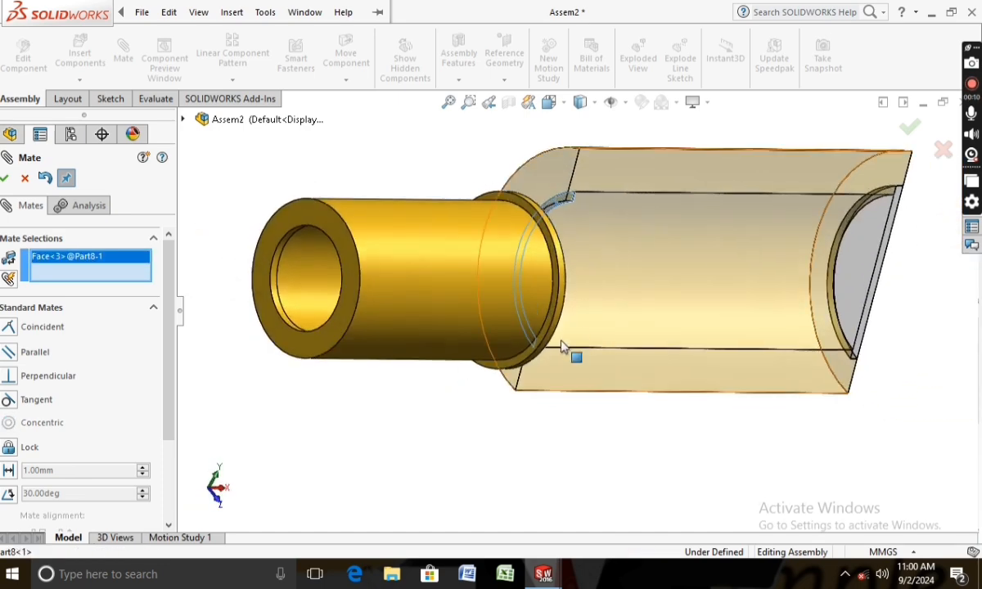
click(556, 302)
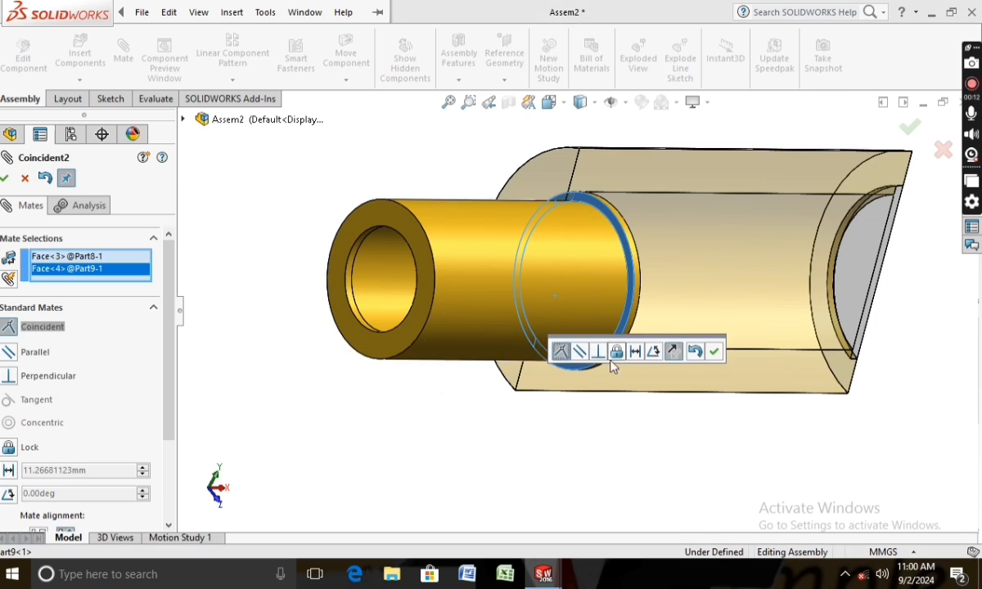
click(715, 353)
middle_drag(622, 450, 532, 363)
scroll(158, 383, down, 3)
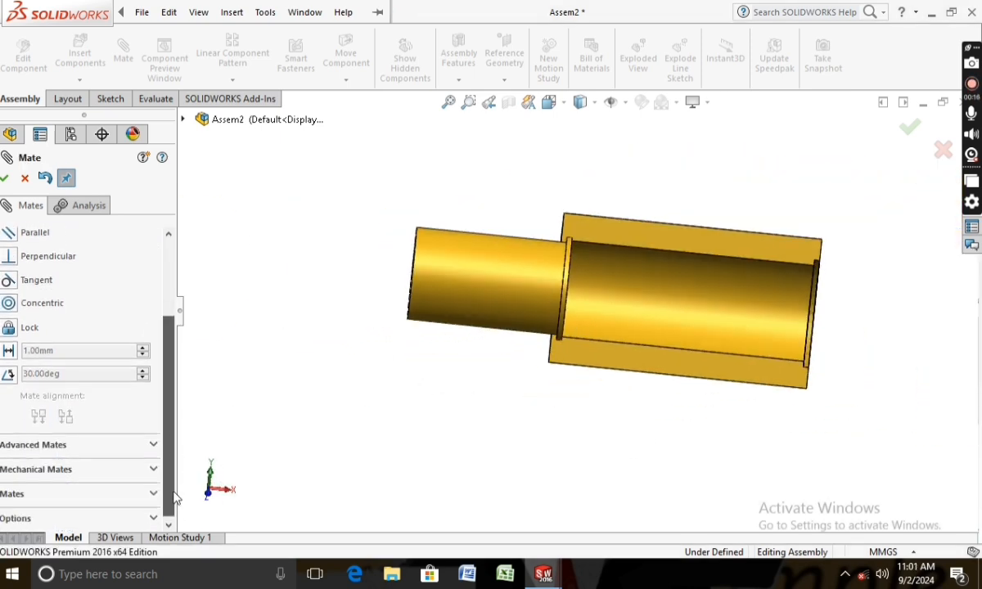
click(143, 446)
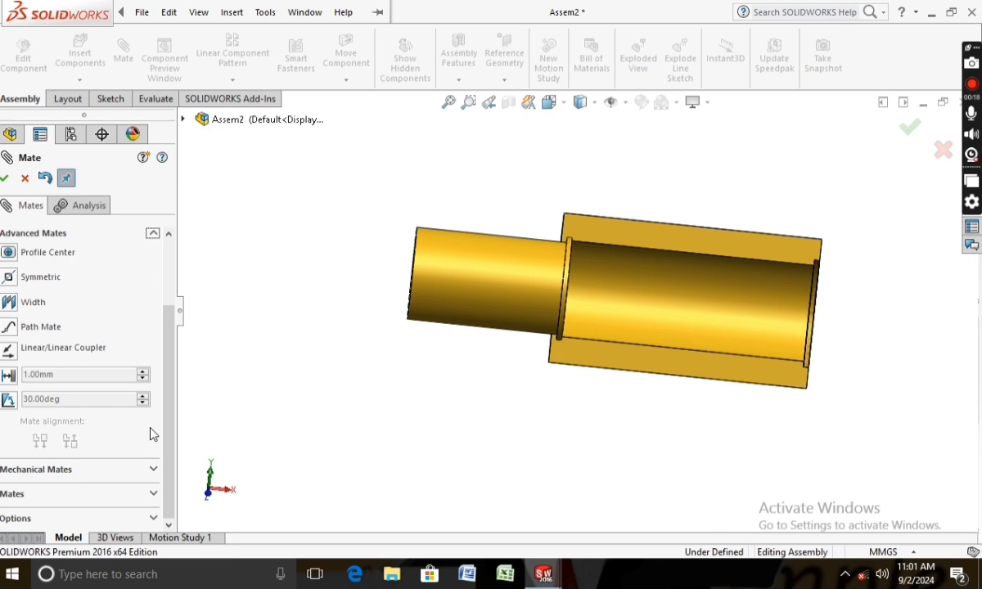
click(9, 376)
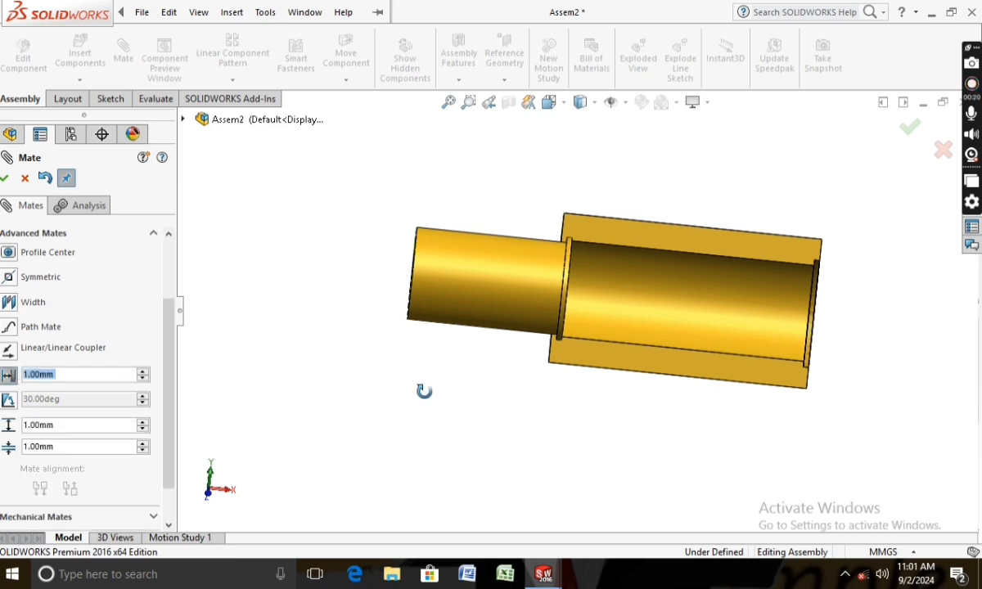
middle_drag(424, 391, 443, 373)
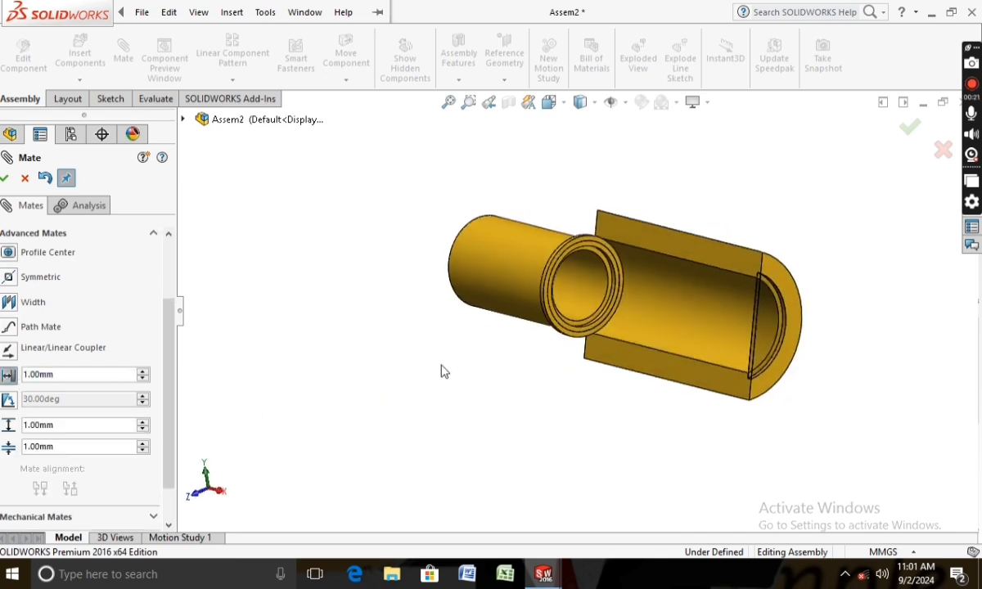
click(501, 289)
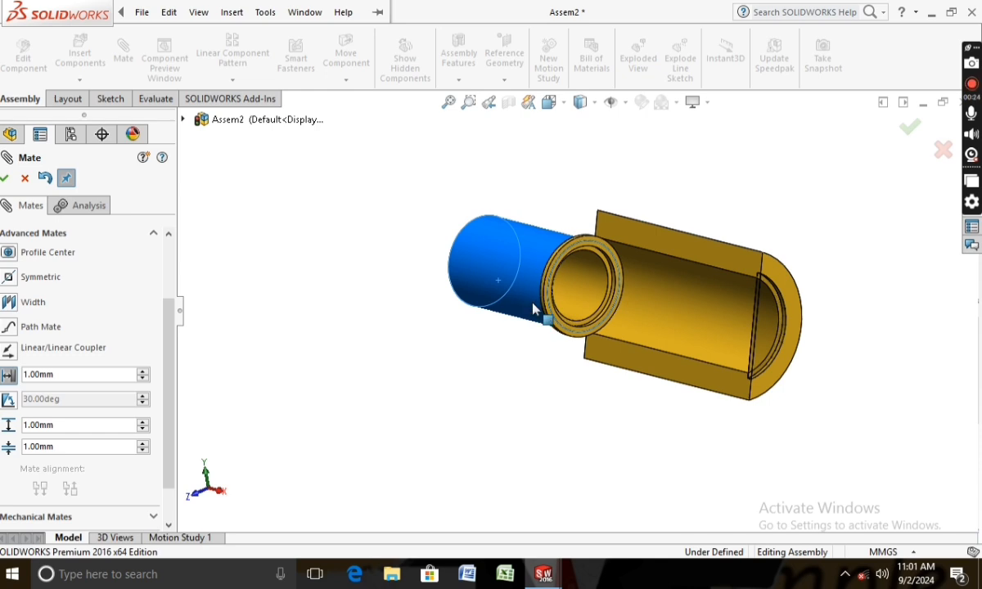
click(533, 296)
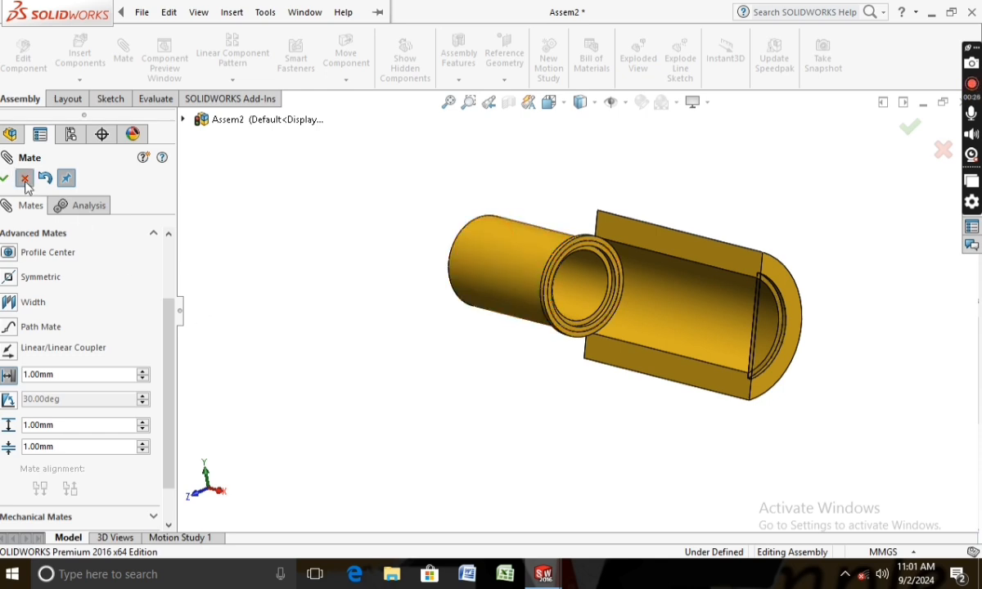
click(25, 179)
Recreate the section view on the Front Plane with an offset of about 32.19 mm to cut through Part9 too
key(z)
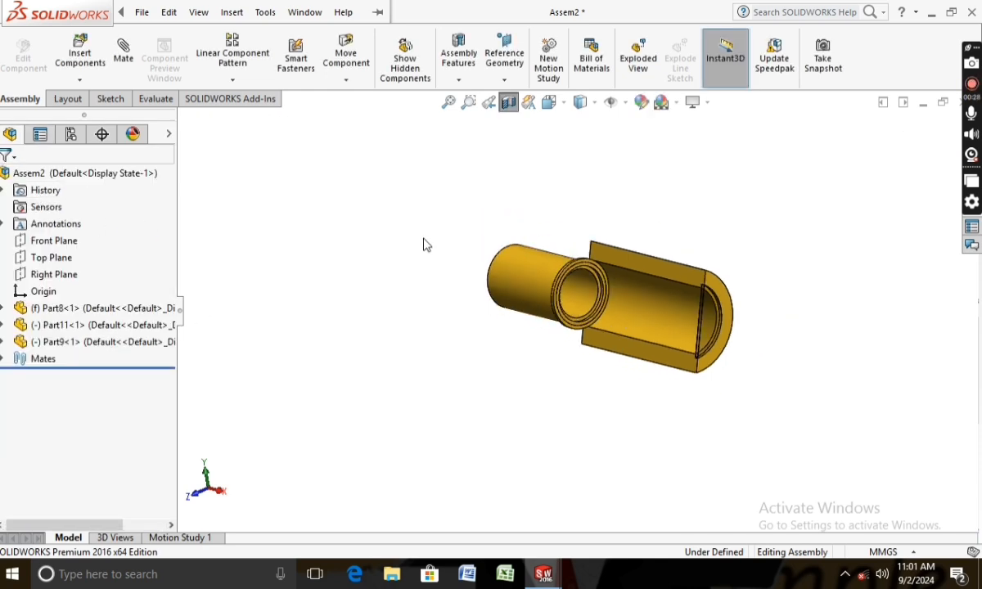
click(508, 105)
click(508, 105)
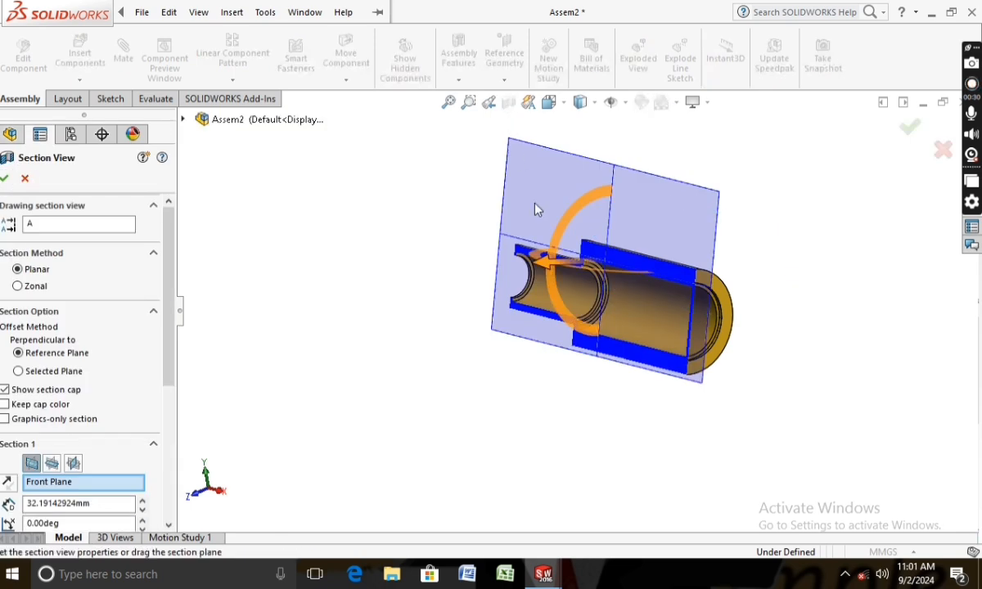
click(7, 178)
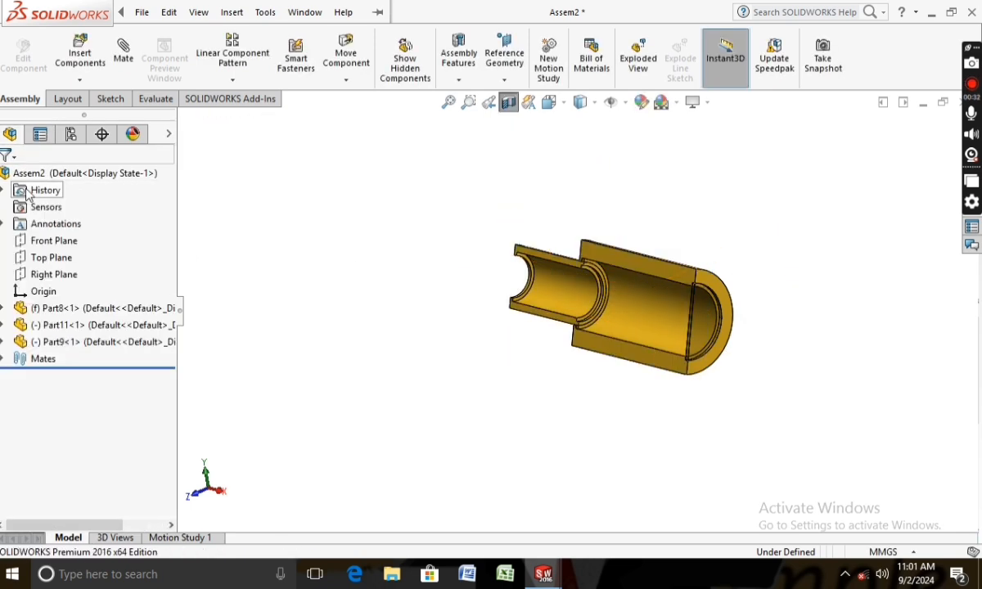
Set up an advanced limit distance mate between Part8's inner shoulder face and the facing flat face of Part9's flange
middle_drag(409, 296, 425, 318)
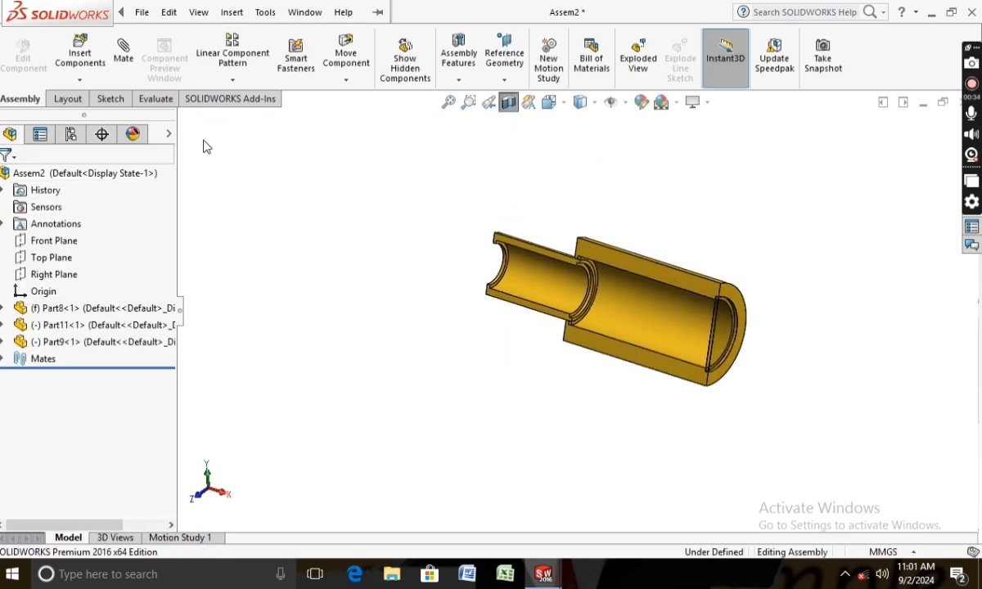
click(123, 59)
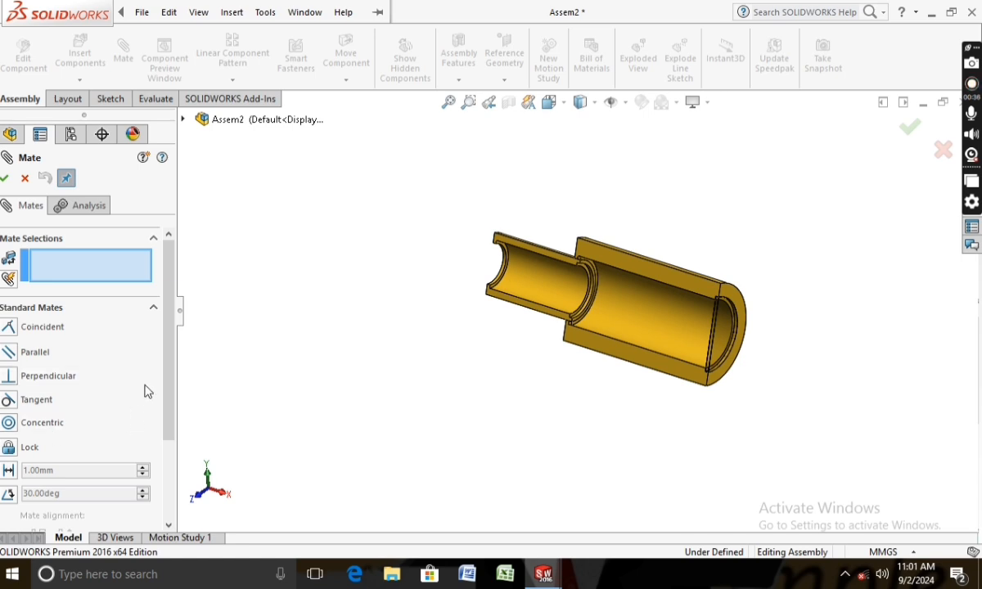
scroll(148, 409, down, 3)
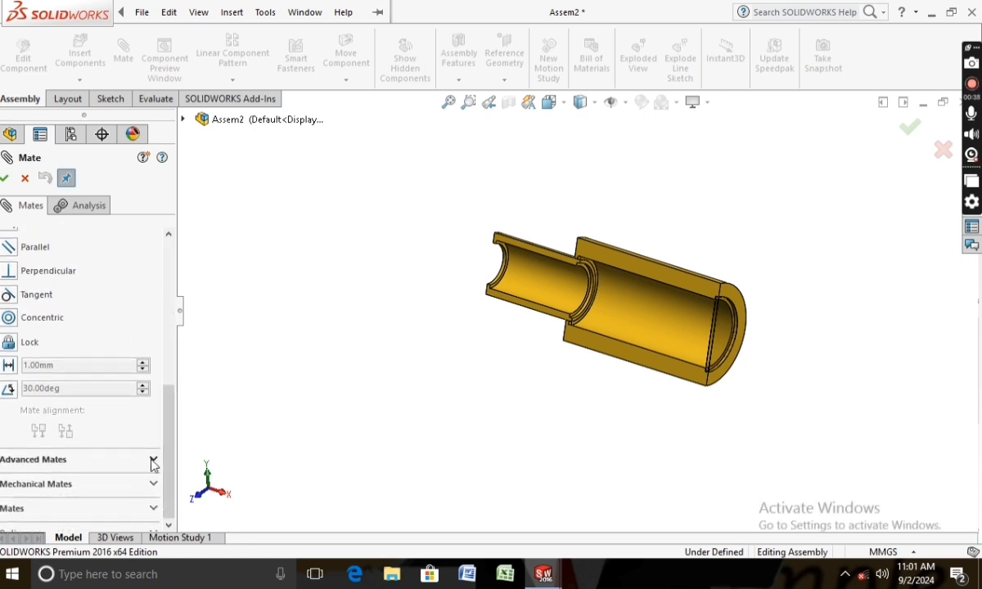
click(153, 461)
click(9, 376)
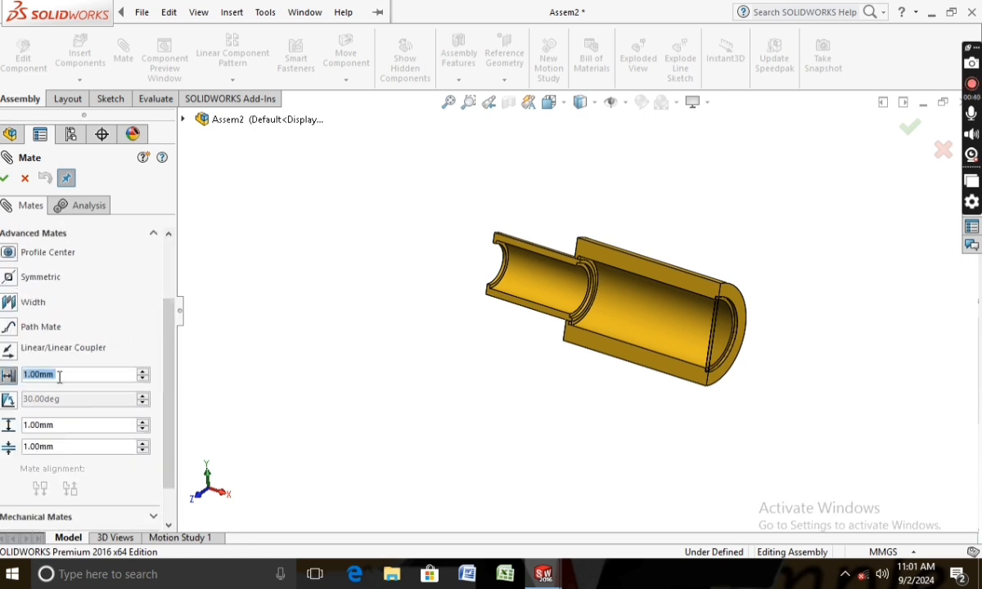
scroll(517, 365, down, 5)
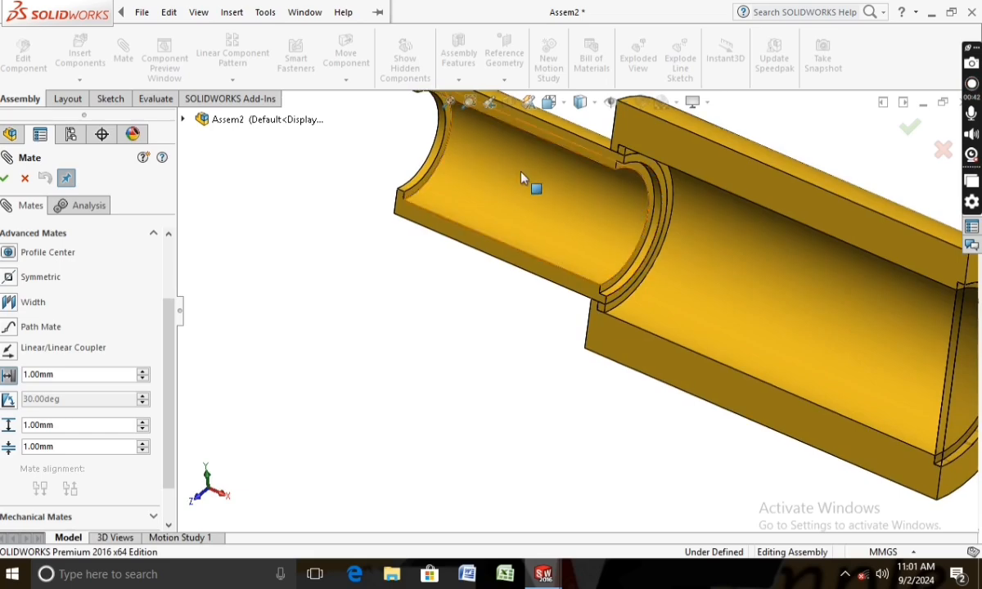
click(540, 123)
drag(562, 194, 561, 204)
scroll(665, 195, down, 3)
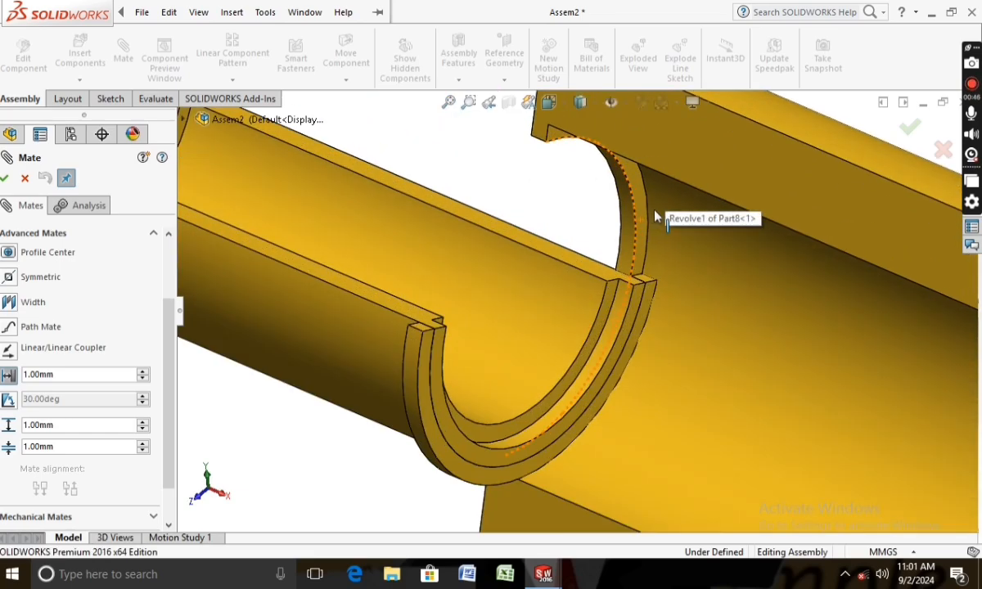
click(637, 211)
scroll(307, 468, up, 3)
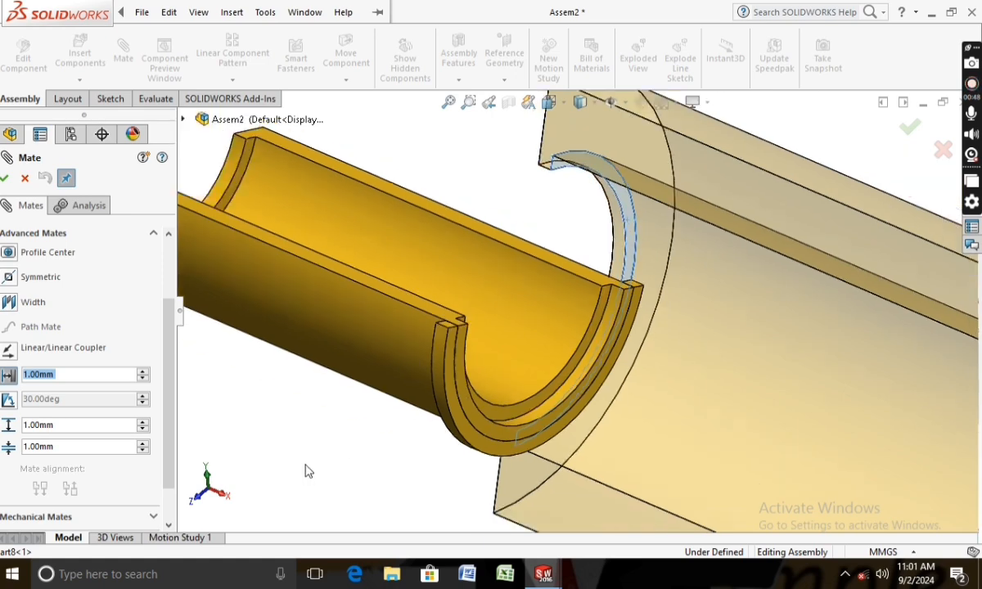
middle_drag(389, 398, 487, 395)
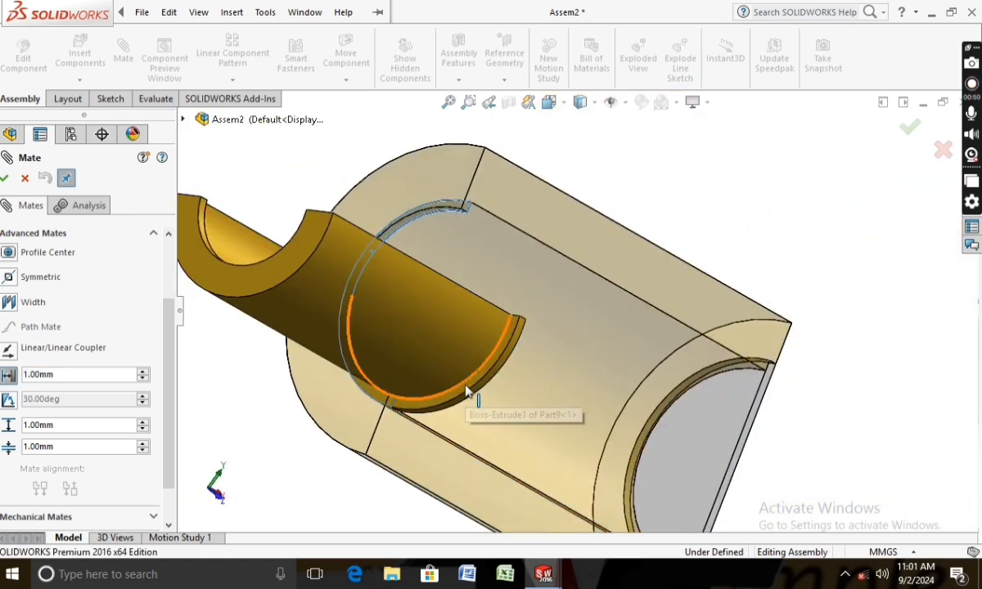
click(473, 399)
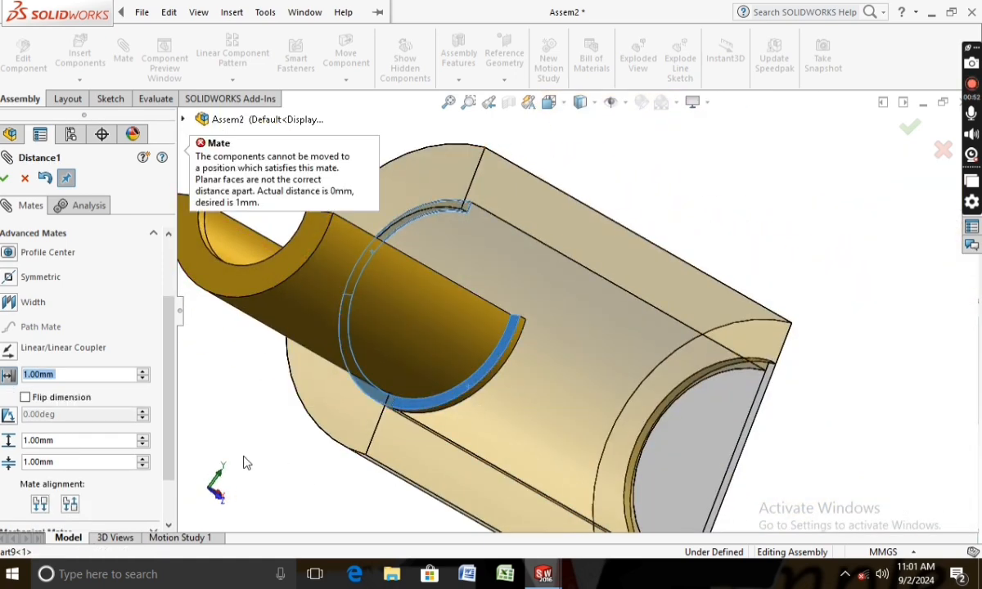
Set the limit distance mate's minimum to 0 mm and maximum to 25 mm, accept it, and finish mating
click(55, 465)
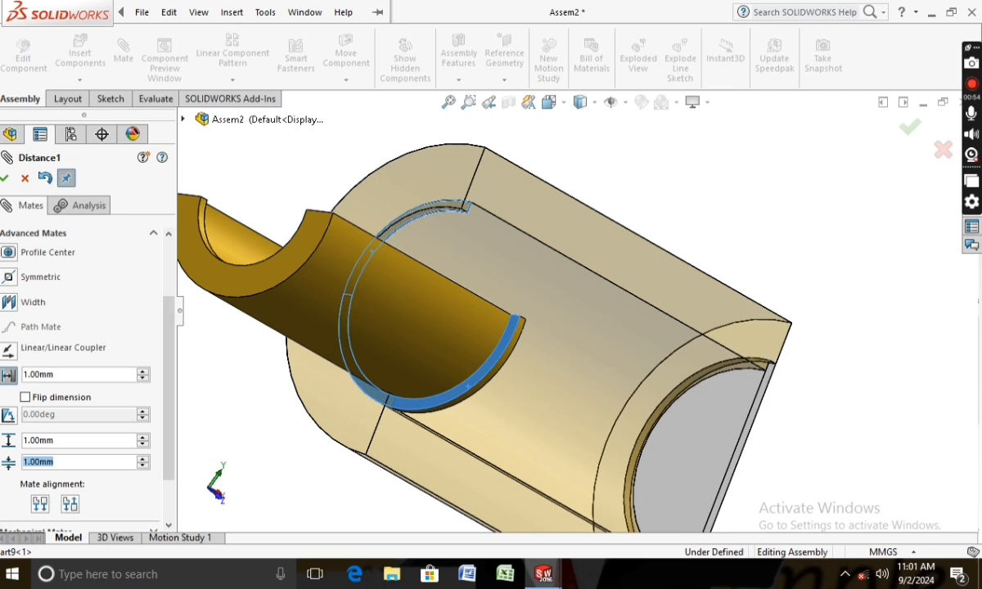
text(0)
key(Return)
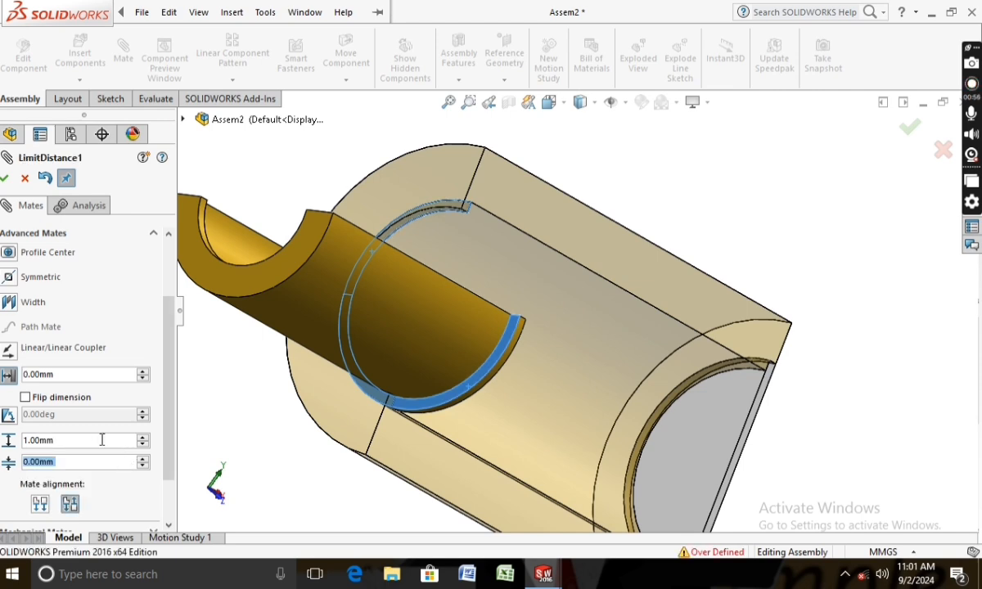
text(25)
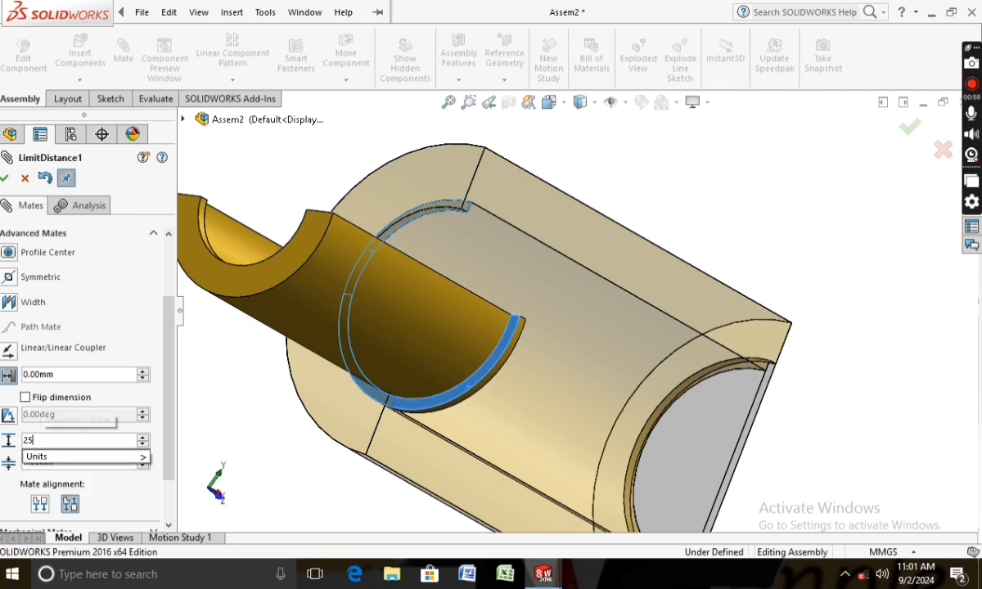
key(Return)
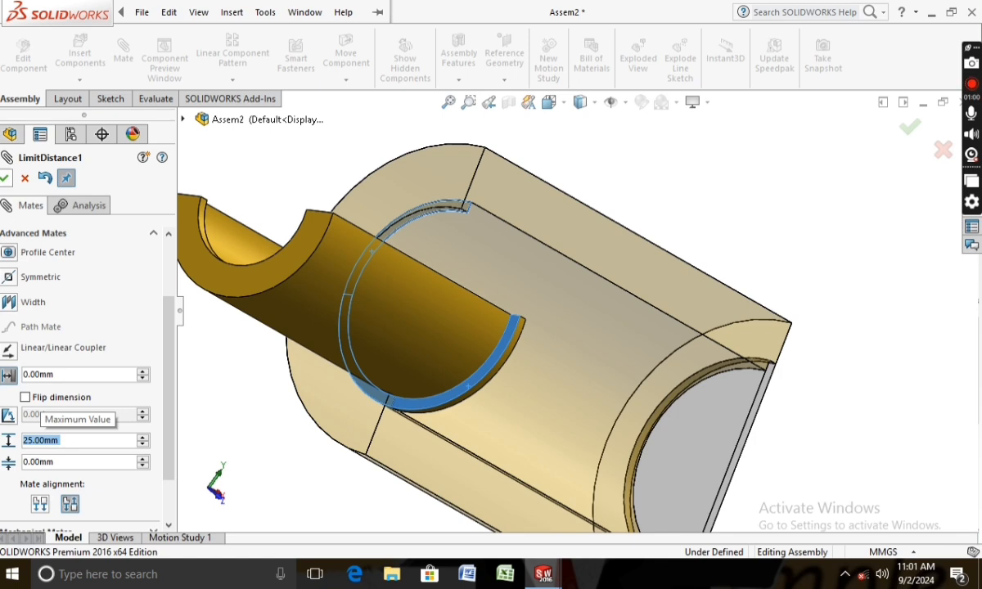
click(5, 177)
drag(353, 332, 299, 332)
click(5, 178)
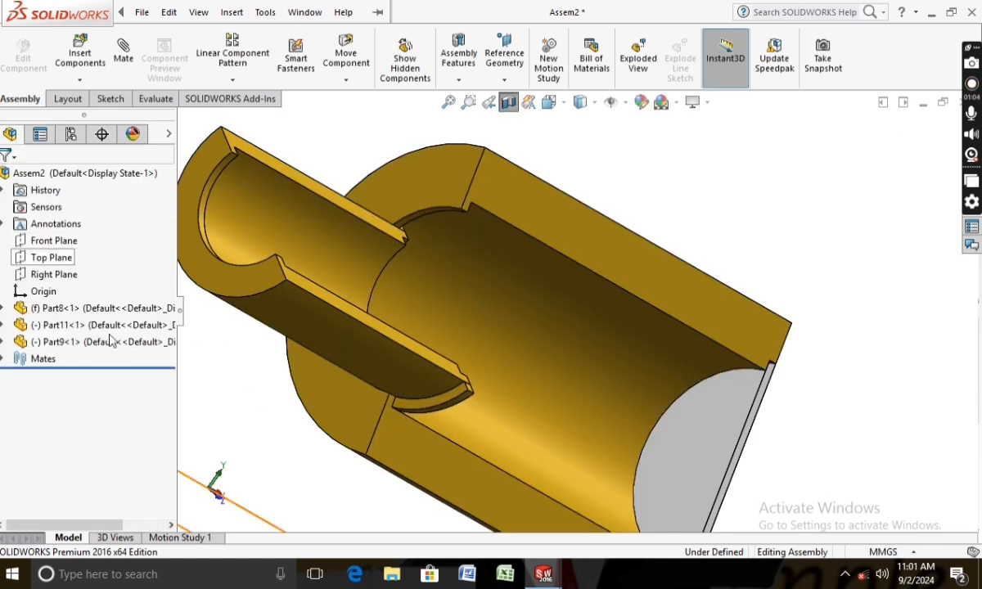
Delete the coincident mate between Part8 and Part9 from the assembly's mates
click(3, 358)
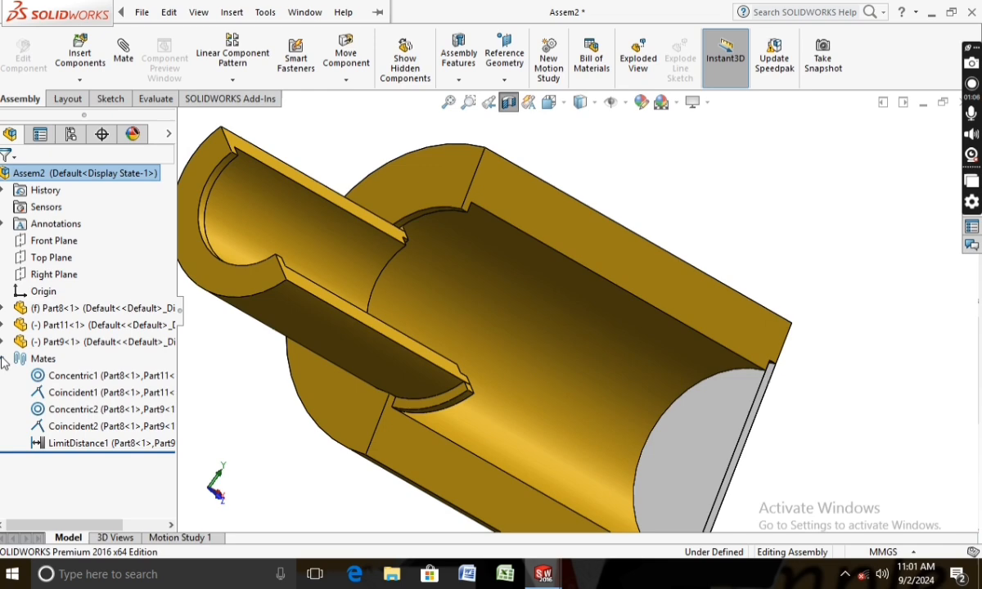
right_click(72, 430)
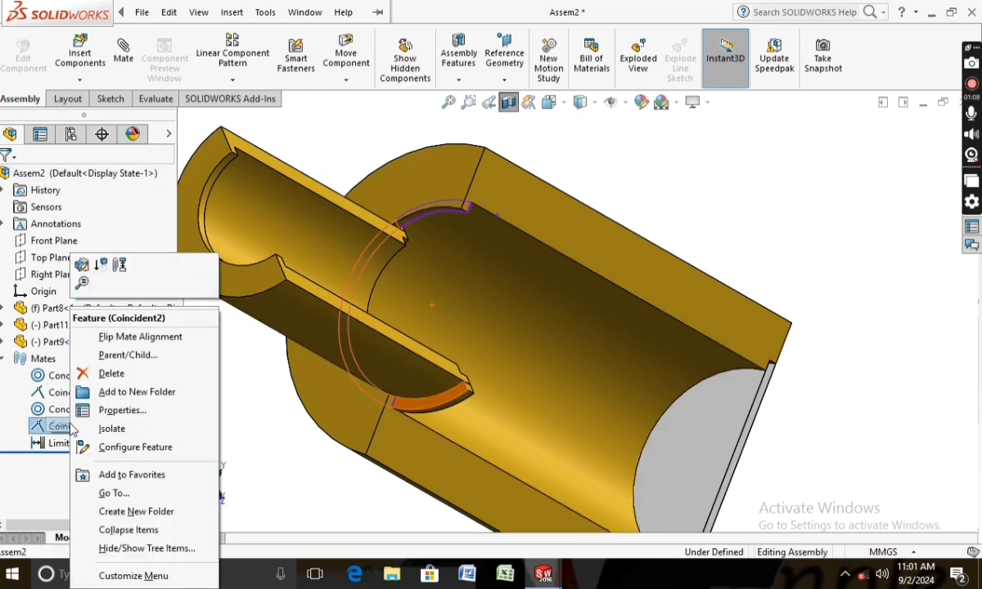
click(104, 373)
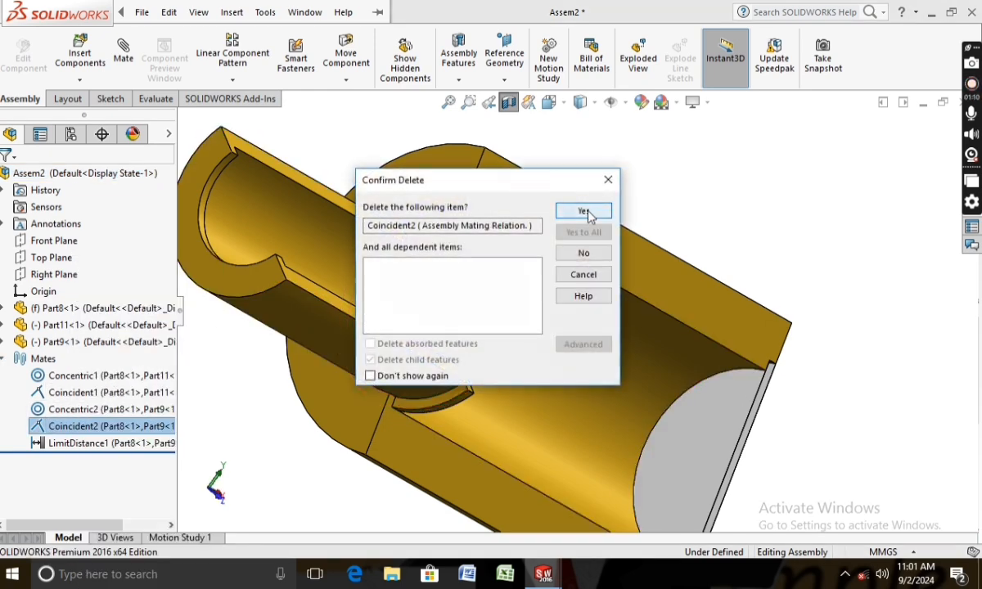
click(582, 211)
Slide Part9 along Part8's bore to examine its travel under the limit distance mate
scroll(483, 324, up, 3)
drag(483, 324, 470, 340)
click(446, 392)
middle_drag(412, 379, 315, 327)
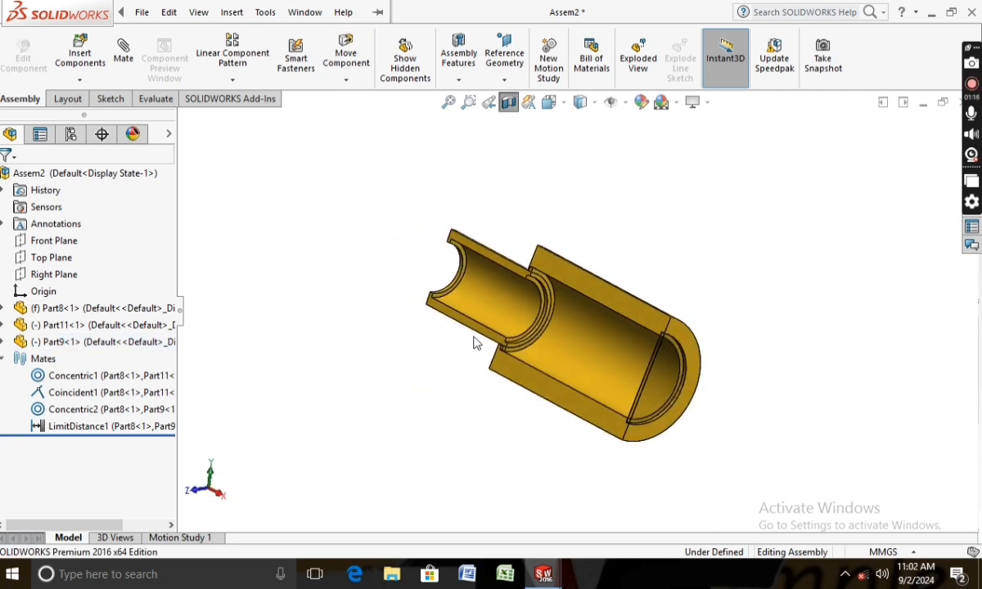
middle_drag(477, 342, 408, 379)
Insert Part12 rotated 90 degrees about Z and place it beside the open end of Part9
click(80, 56)
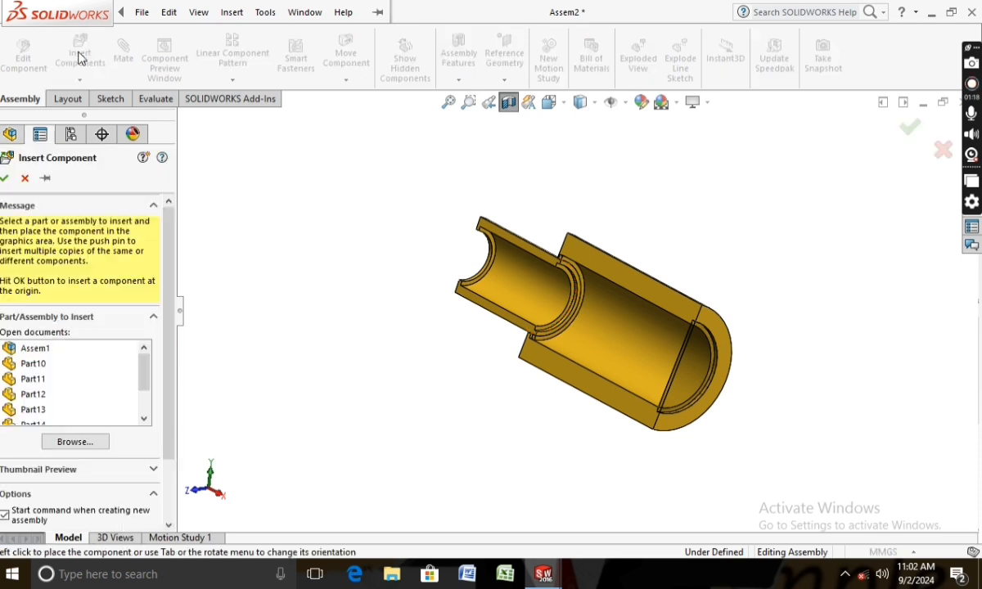
mouse_move(140, 376)
mouse_down()
mouse_move(149, 394)
mouse_move(148, 378)
mouse_up()
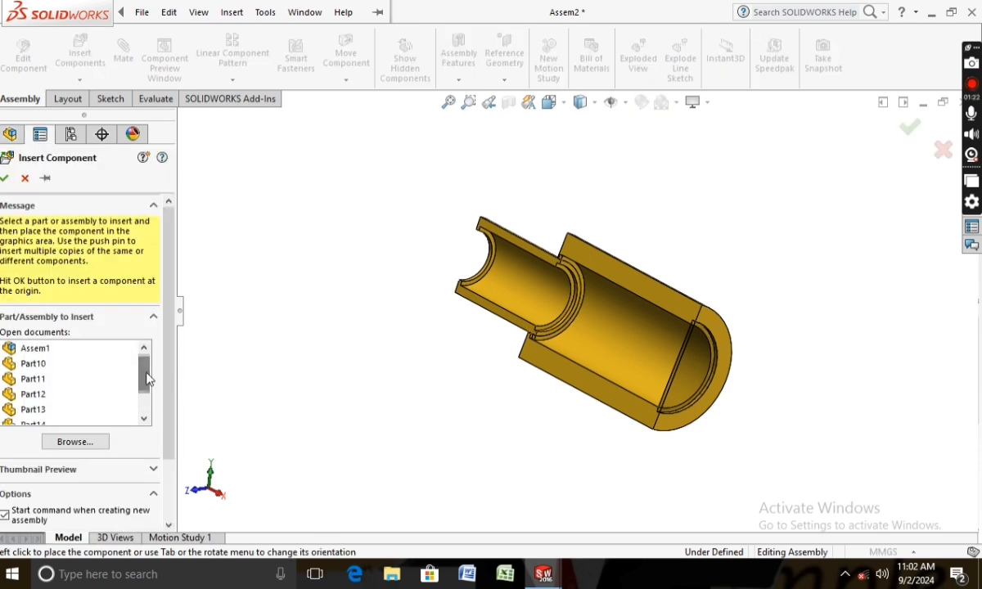
click(36, 394)
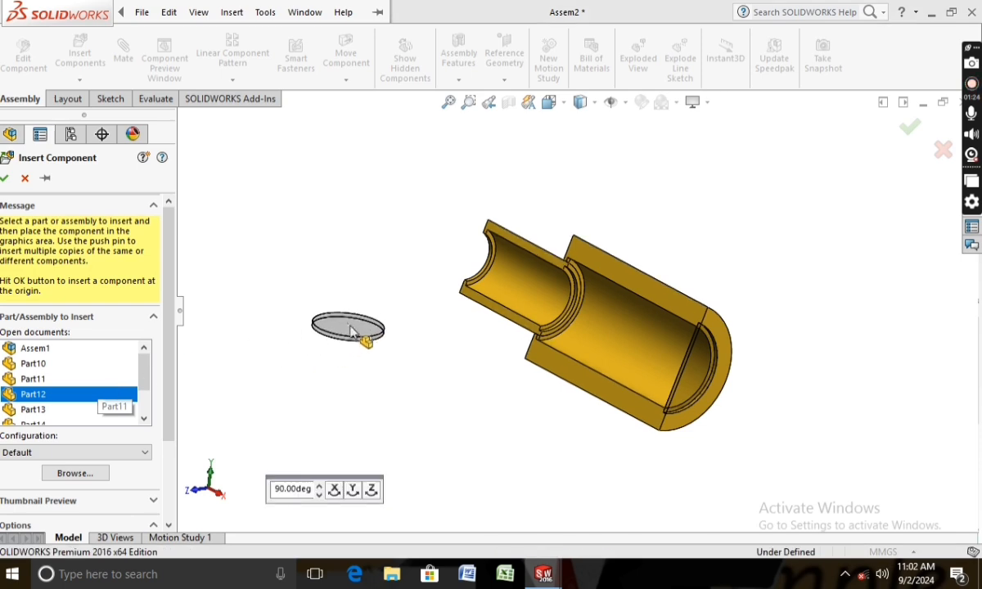
click(372, 489)
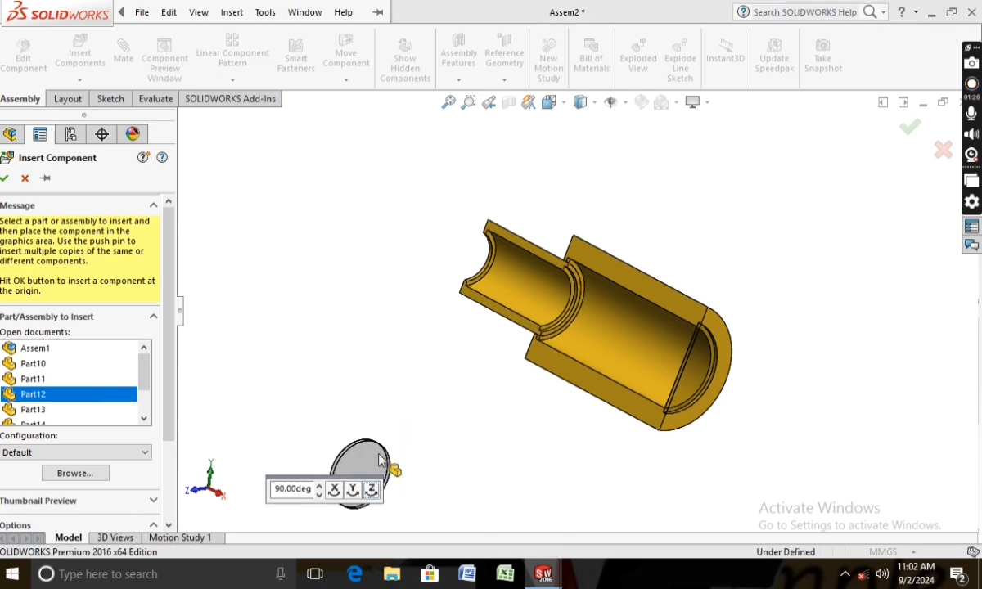
click(448, 331)
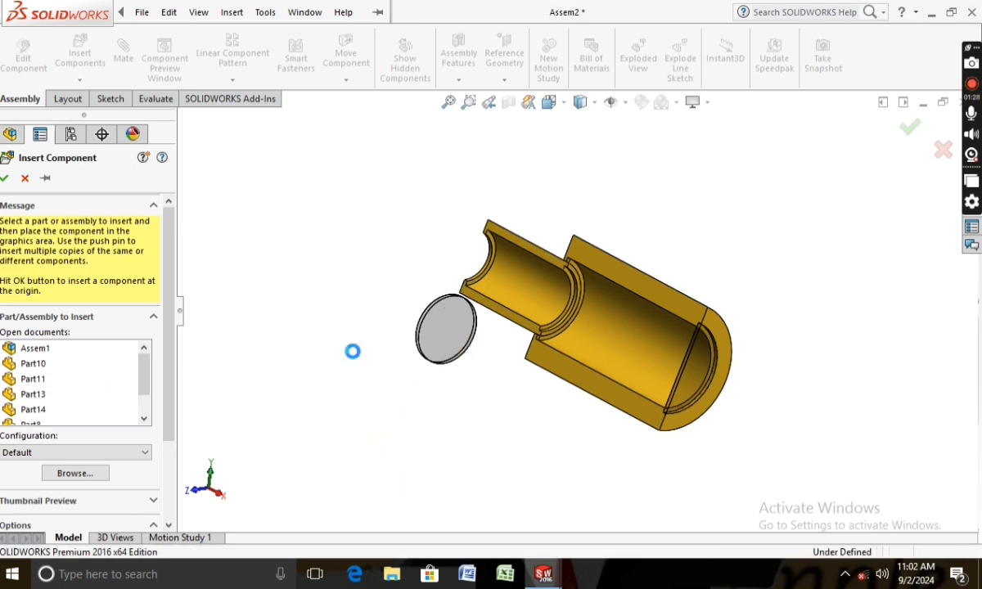
Add a concentric mate between Part9's inner cylindrical face and the rim of the Part12 lens
middle_drag(353, 351, 417, 414)
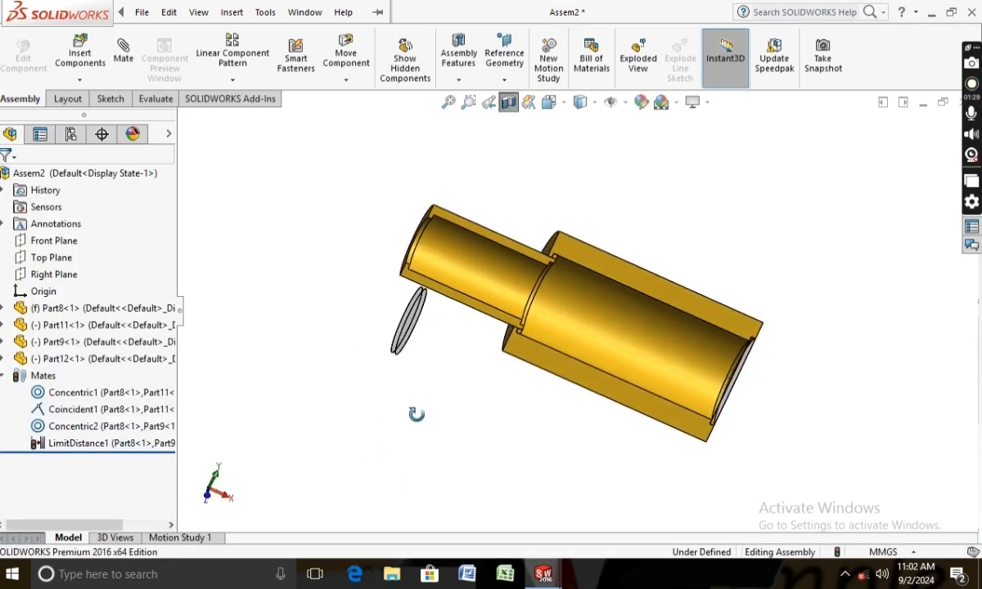
click(120, 57)
scroll(478, 272, down, 3)
click(478, 272)
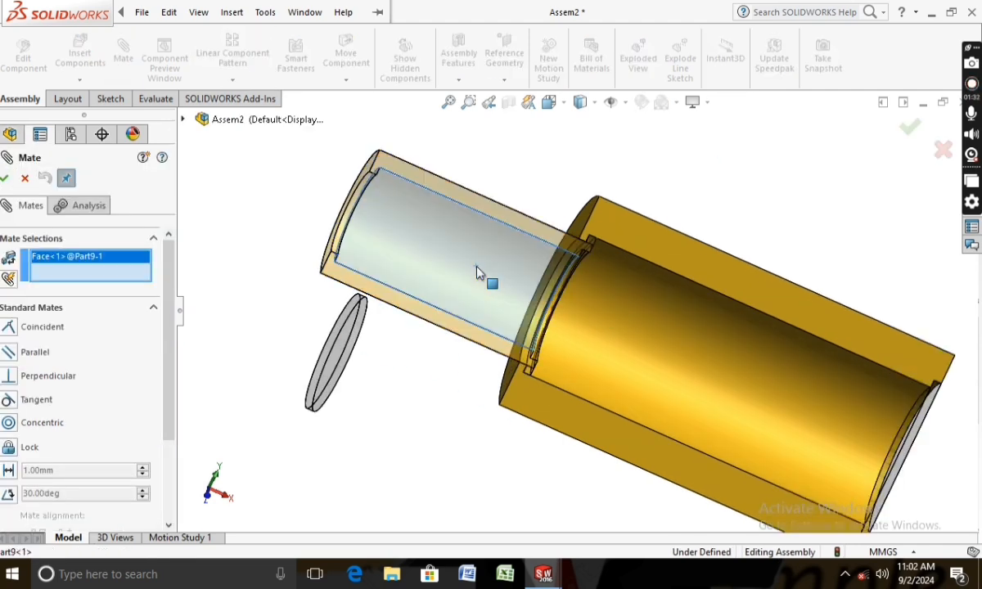
click(344, 373)
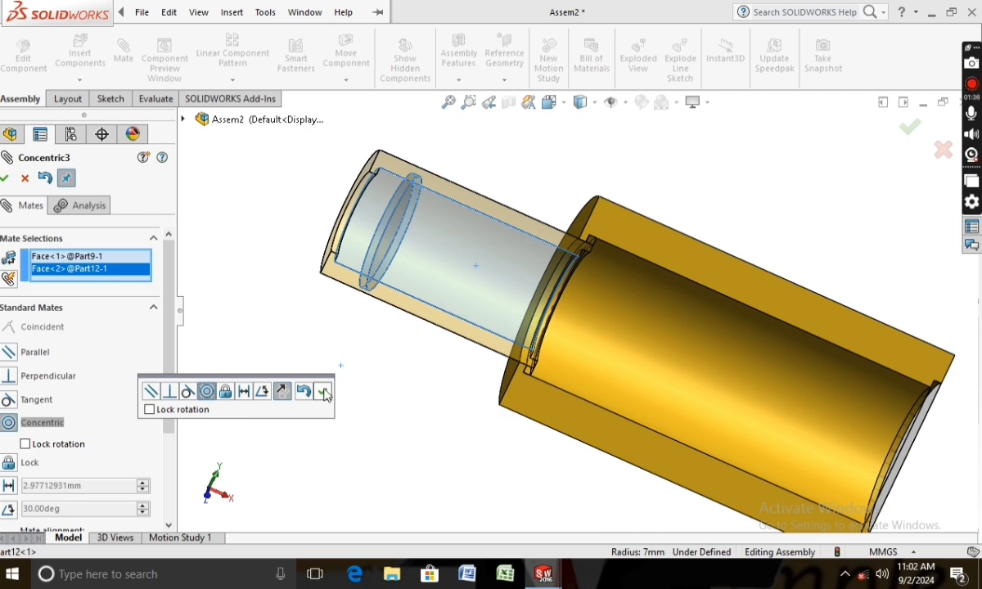
click(324, 394)
Add a coincident mate between the circular inner edge at Part9's flange end and Part12's lens face, and finish mating
middle_drag(569, 329, 481, 299)
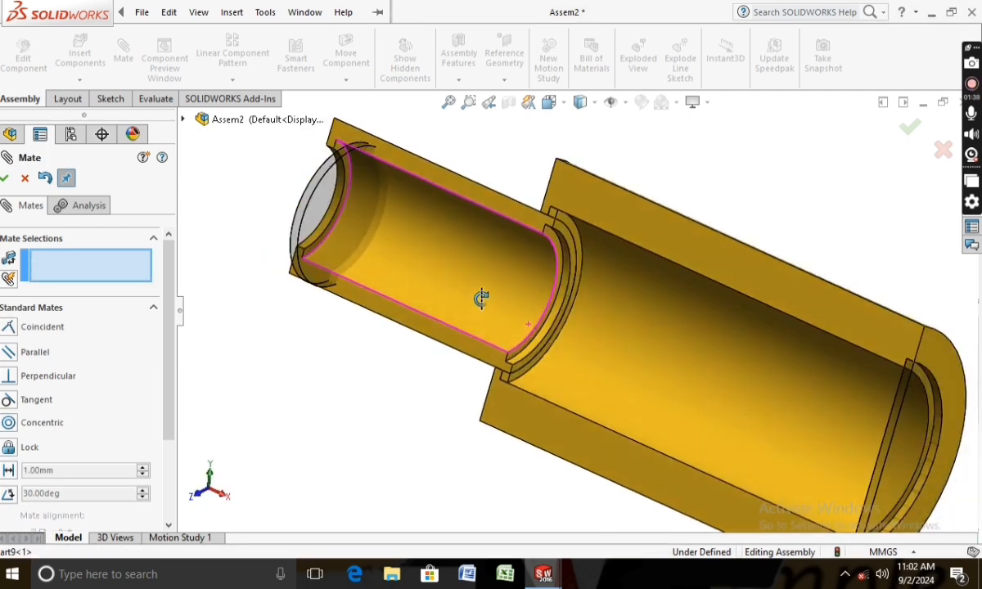
scroll(262, 360, up, 3)
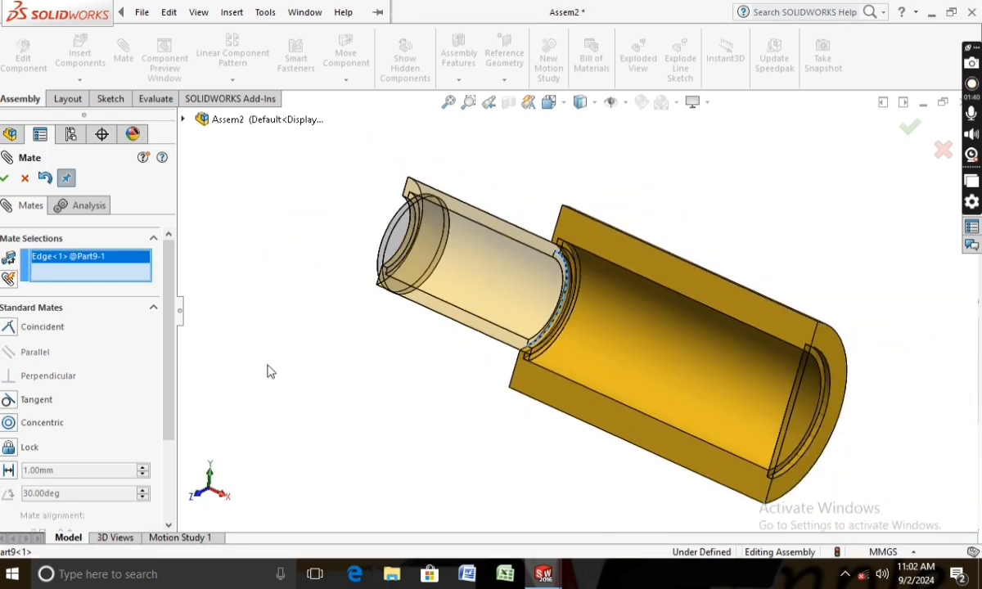
middle_drag(268, 368, 366, 409)
click(382, 252)
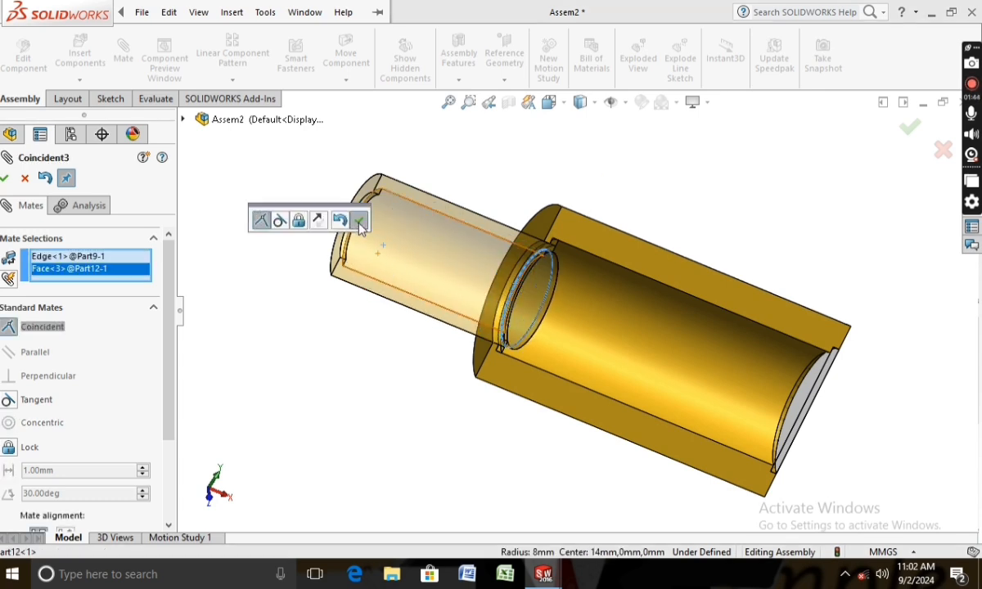
click(359, 221)
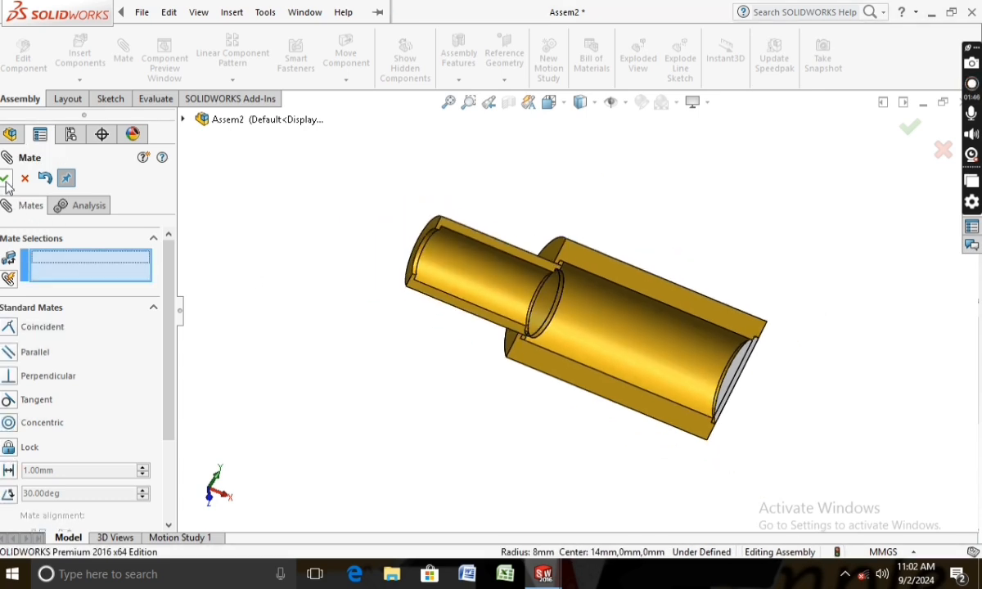
click(6, 181)
Insert Part10 in its default orientation and place it beyond the free end of Part9
scroll(328, 316, up, 2)
middle_drag(327, 316, 294, 277)
scroll(397, 294, down, 2)
mouse_move(397, 293)
middle_down()
mouse_move(383, 287)
mouse_move(394, 300)
middle_up()
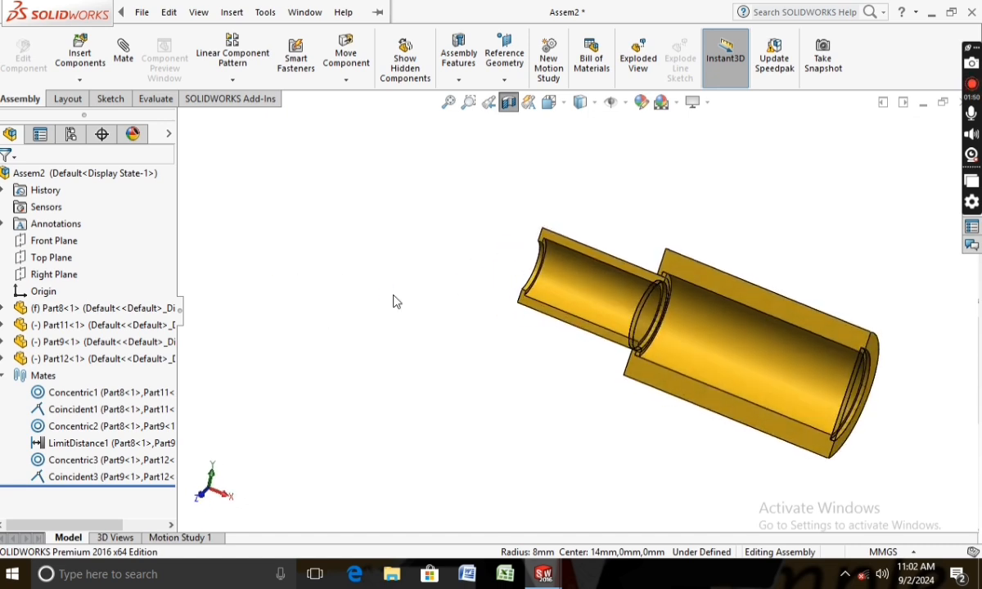
click(80, 54)
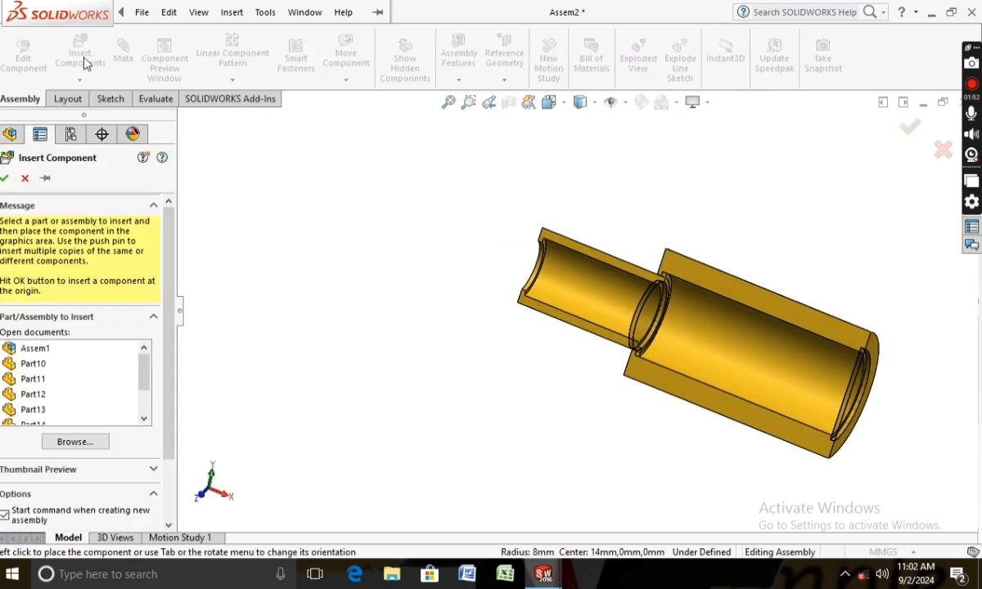
click(34, 364)
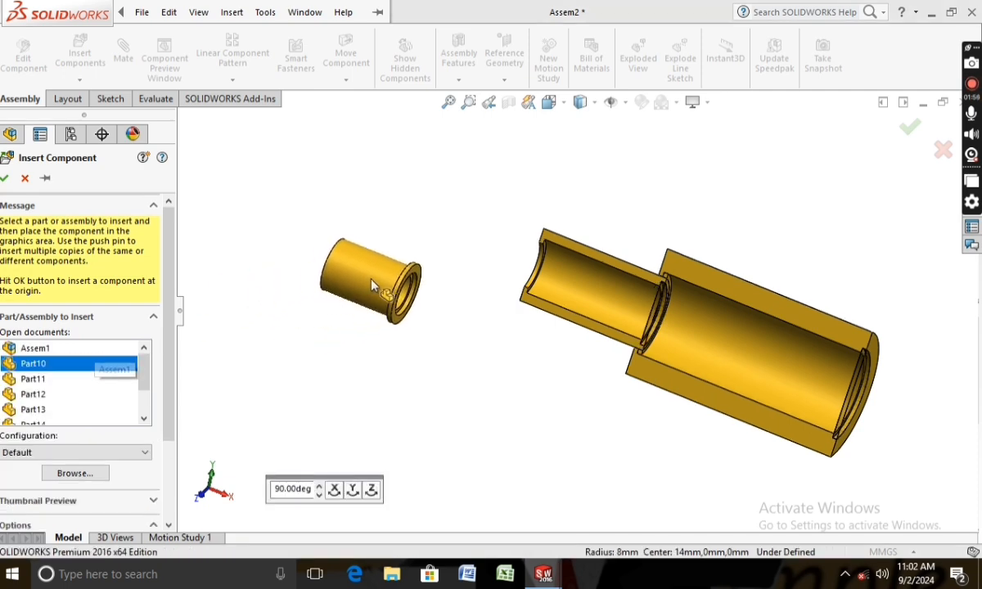
click(412, 256)
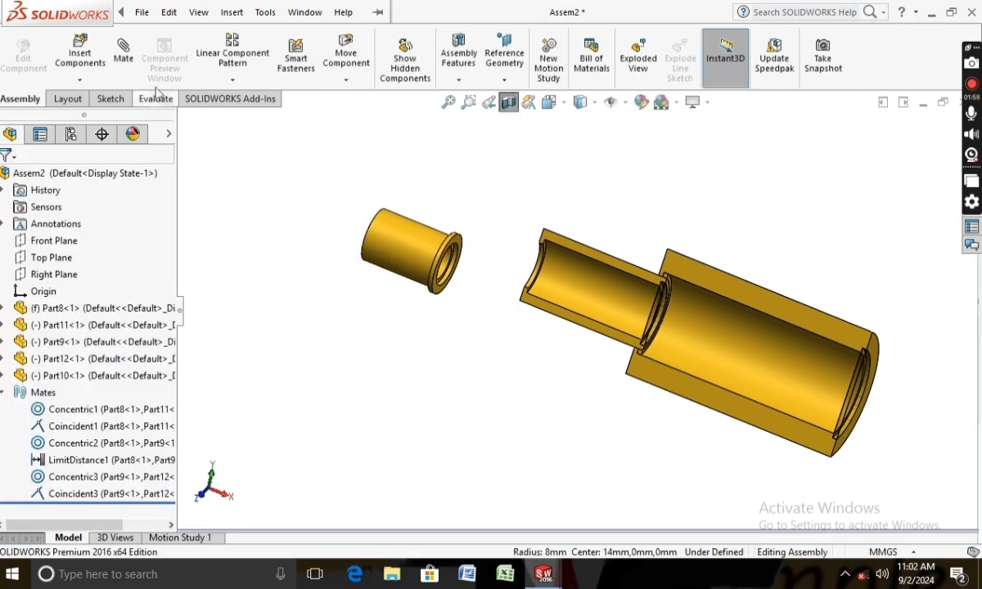
Add a concentric mate between Part10's outer cylindrical face and Part9's inner bore
click(123, 51)
scroll(340, 307, down, 3)
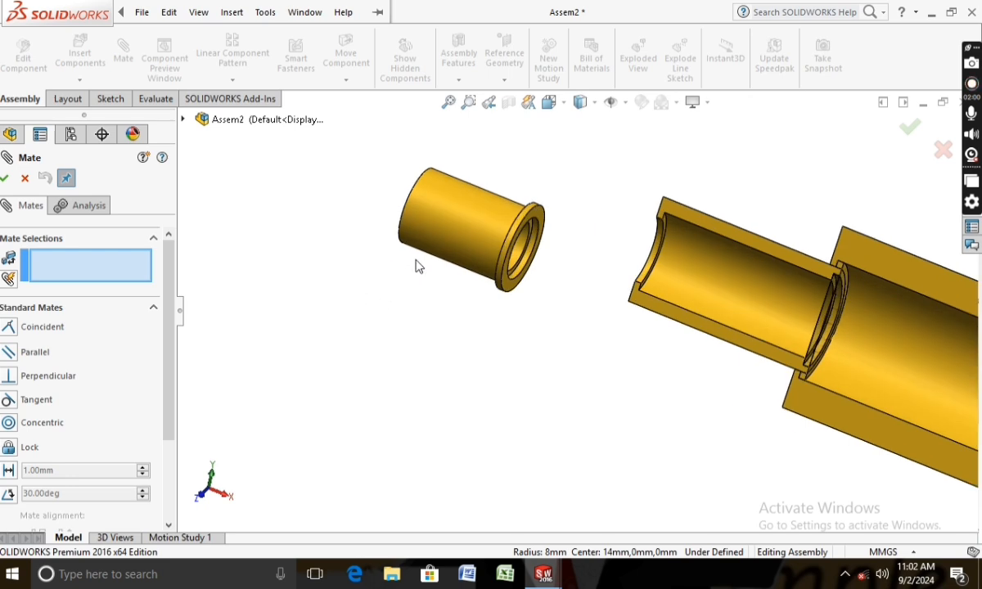
click(446, 240)
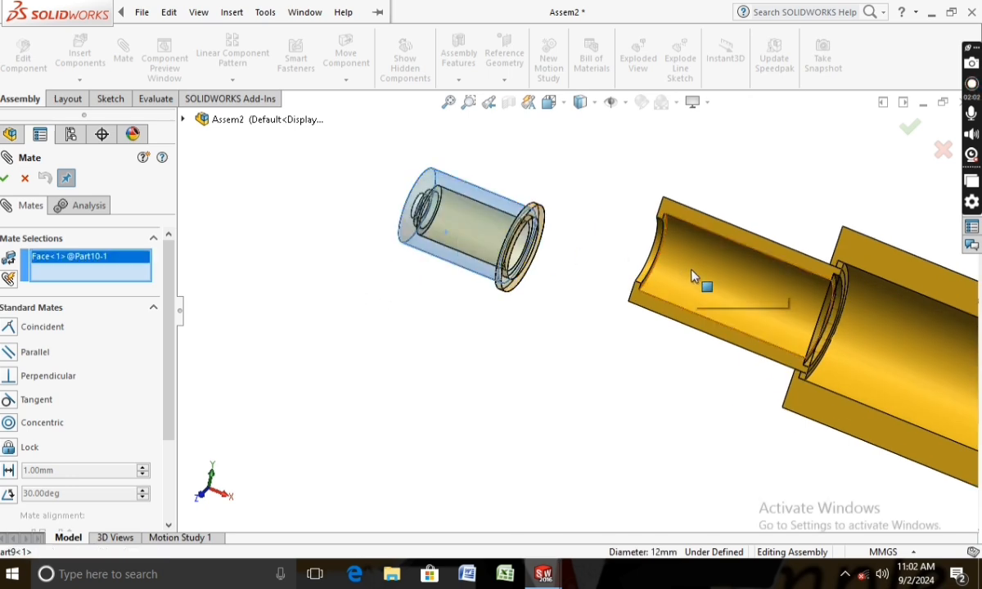
click(660, 299)
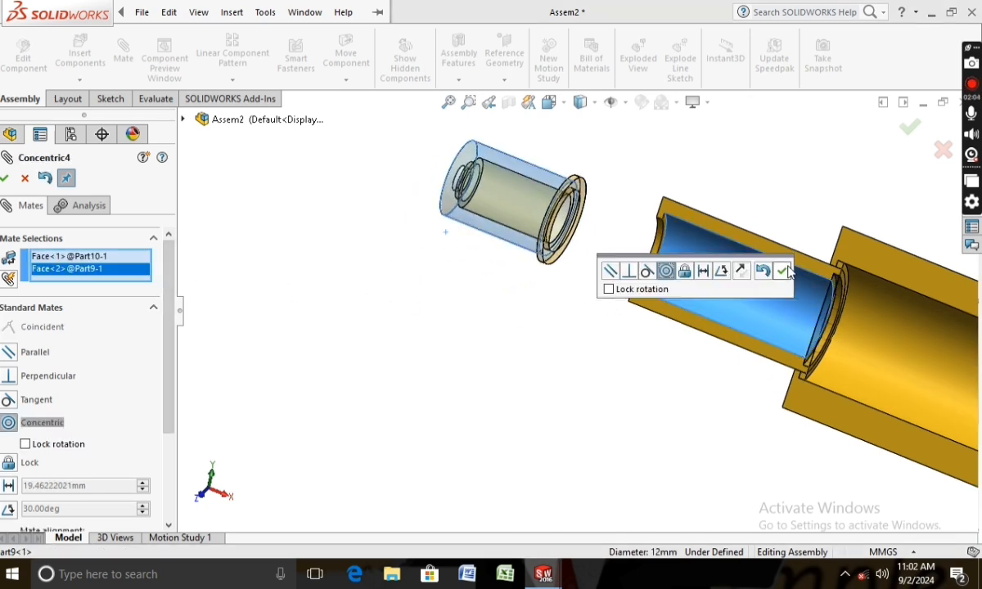
click(788, 272)
Add a coincident mate between Part9's inner shoulder face and the facing flat face of Part10's flange, and finish mating
middle_drag(555, 311, 557, 278)
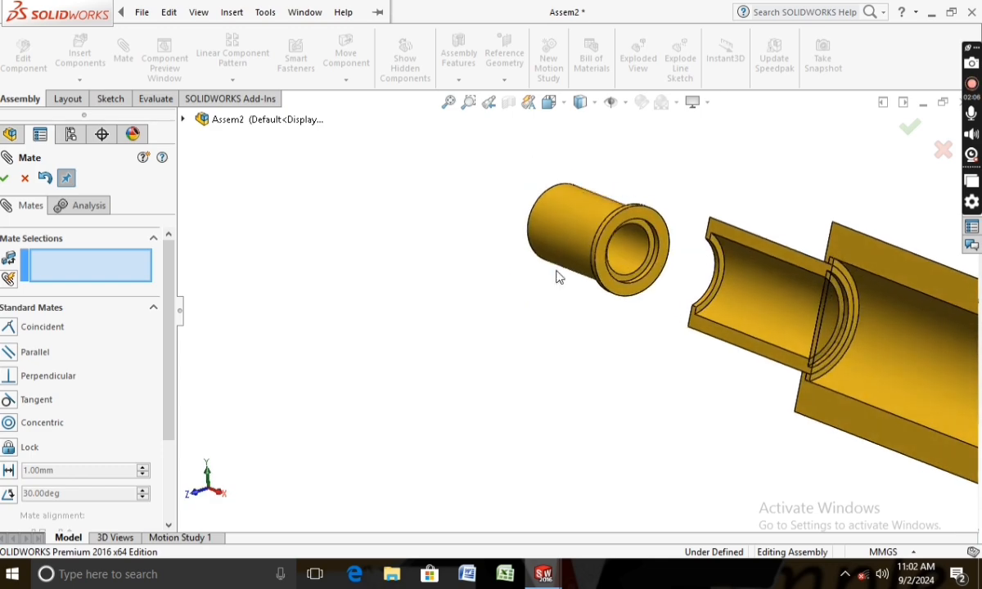
scroll(714, 262, down, 3)
scroll(714, 262, down, 1)
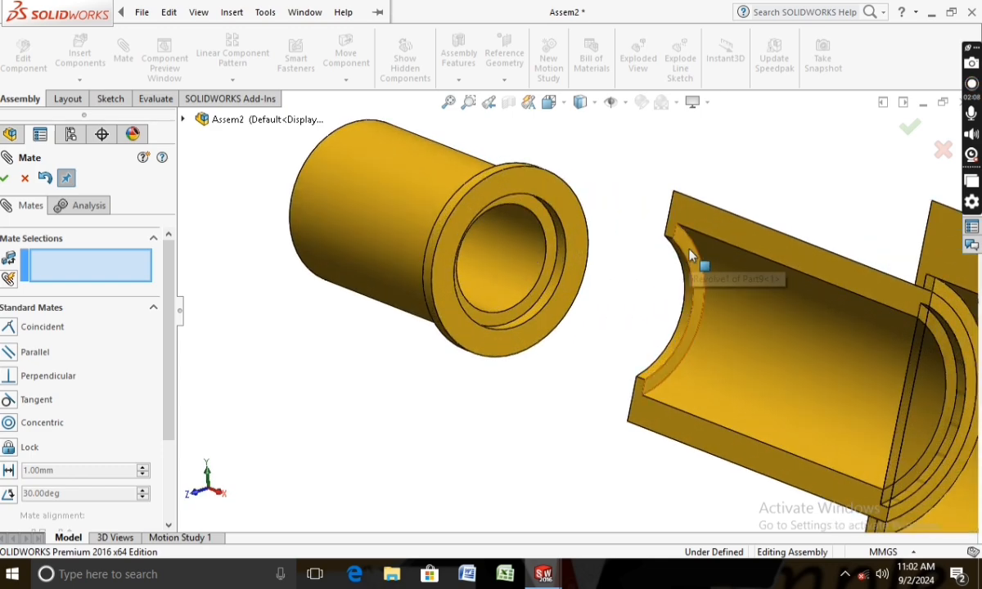
click(692, 257)
middle_drag(461, 387, 564, 464)
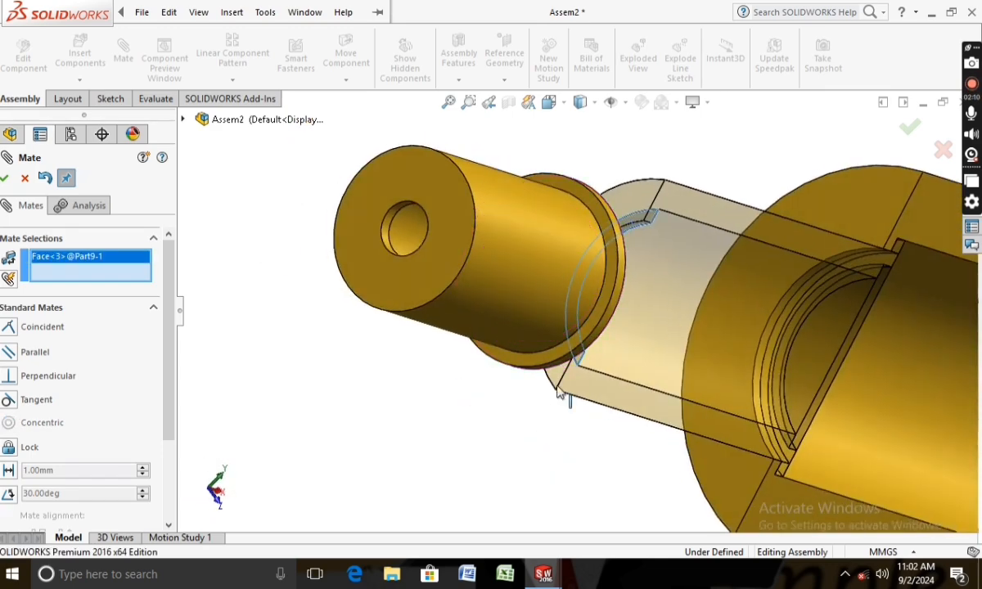
click(571, 362)
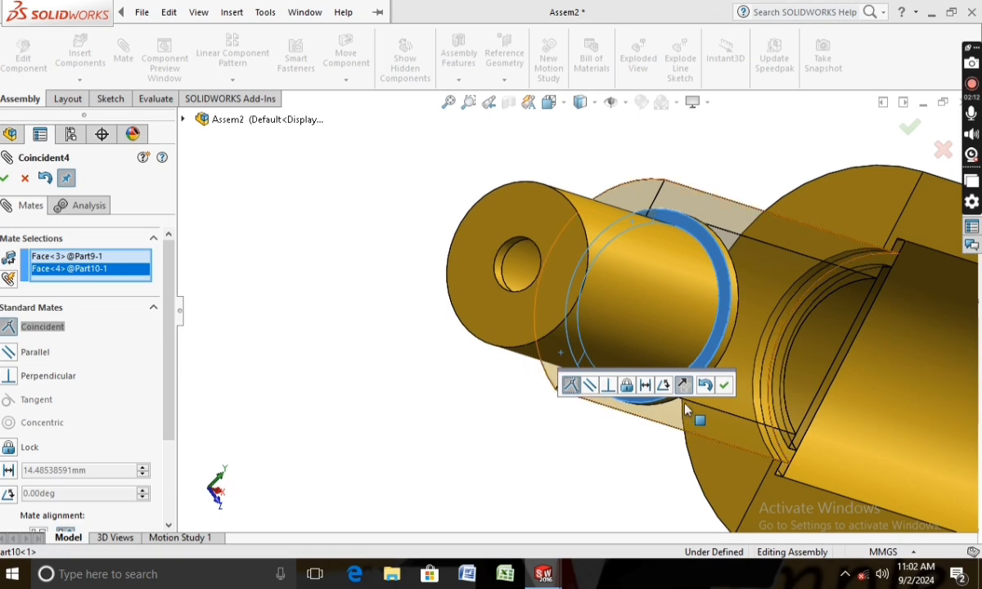
click(725, 386)
middle_drag(603, 469, 344, 383)
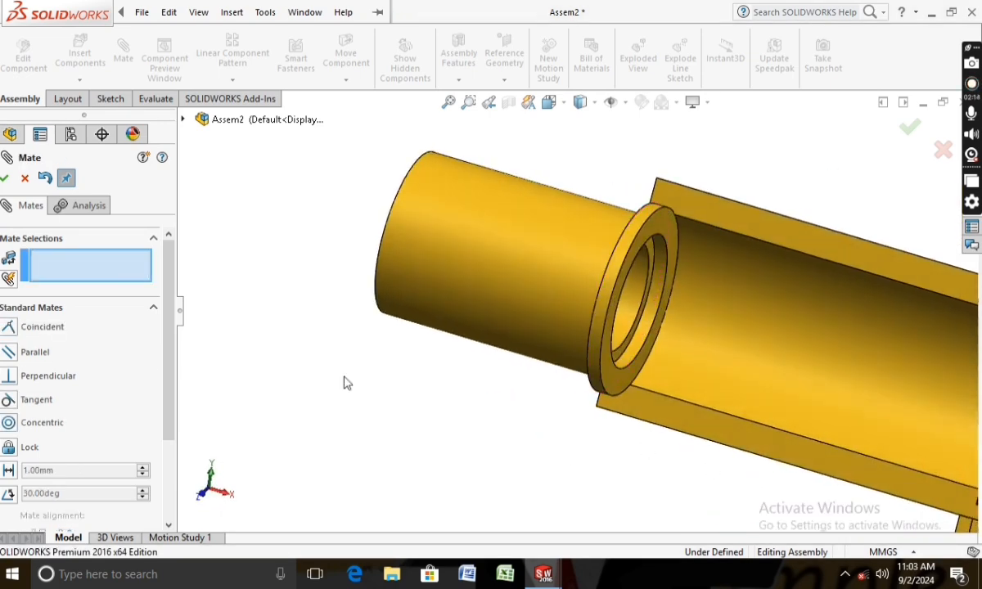
click(6, 179)
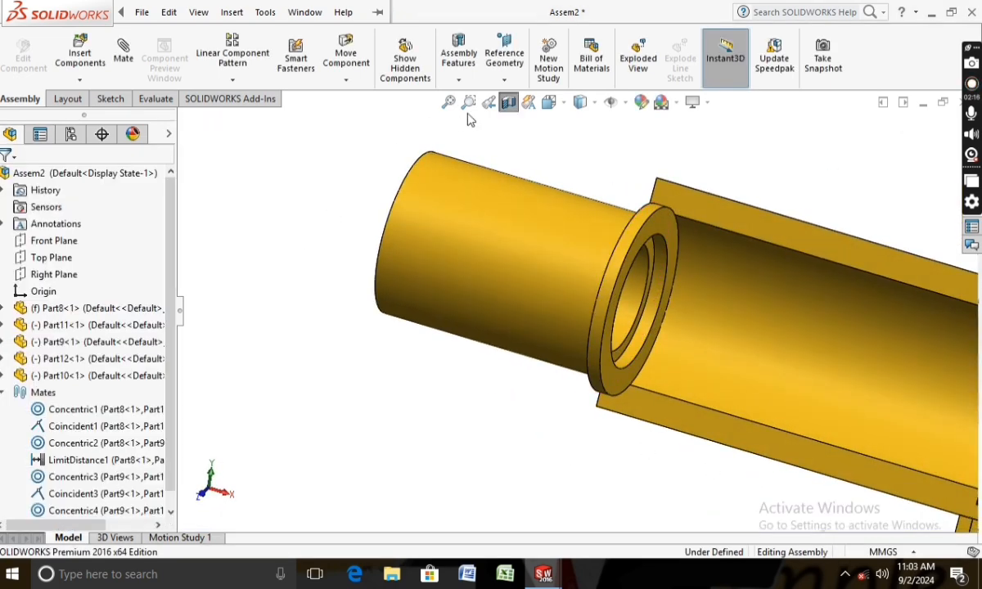
Recreate the section view on the Front Plane with an offset of about 32.19 mm, and turn Part10 about its axis
click(508, 101)
click(508, 103)
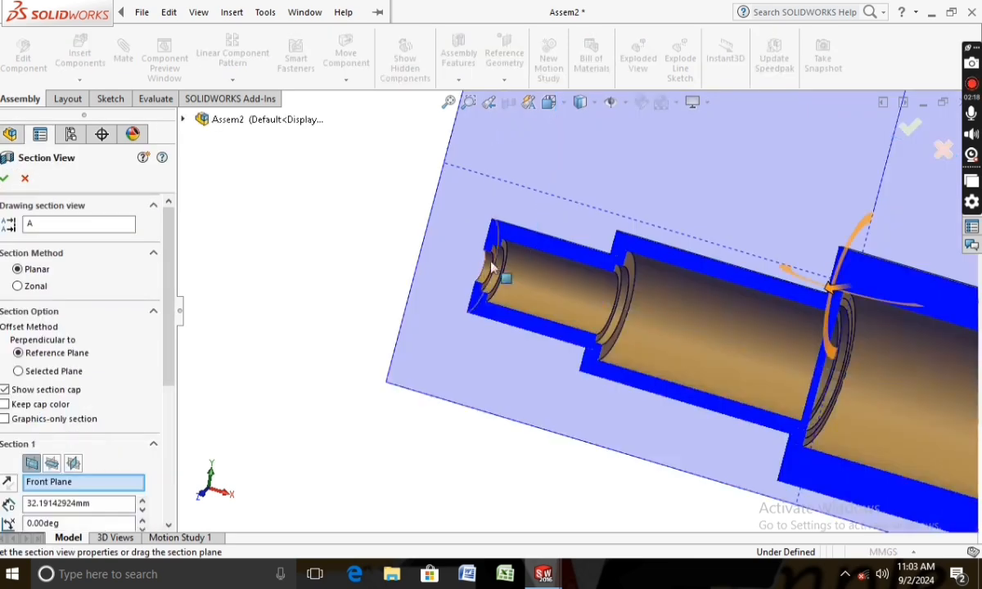
click(6, 179)
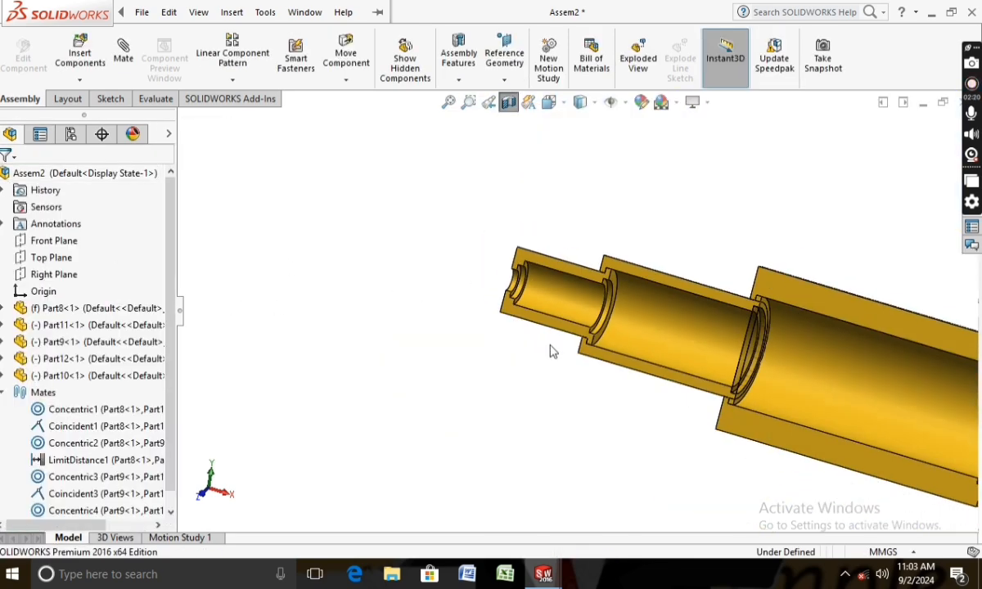
drag(550, 328, 502, 275)
Start a limit distance mate between Part9's inner shoulder face and the facing flat face of Part10's flange
middle_drag(516, 384, 566, 356)
scroll(647, 307, down, 3)
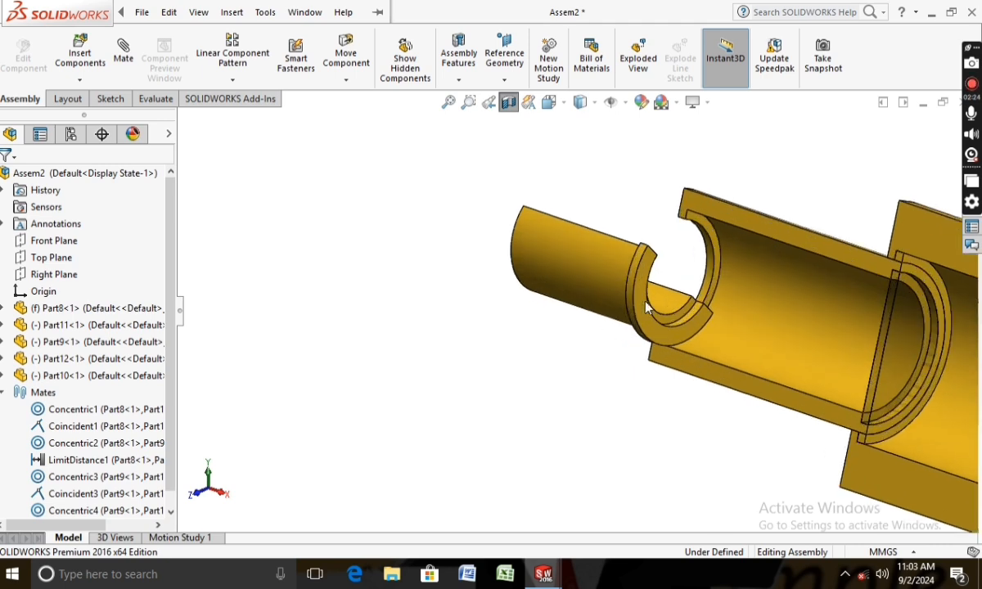
click(120, 57)
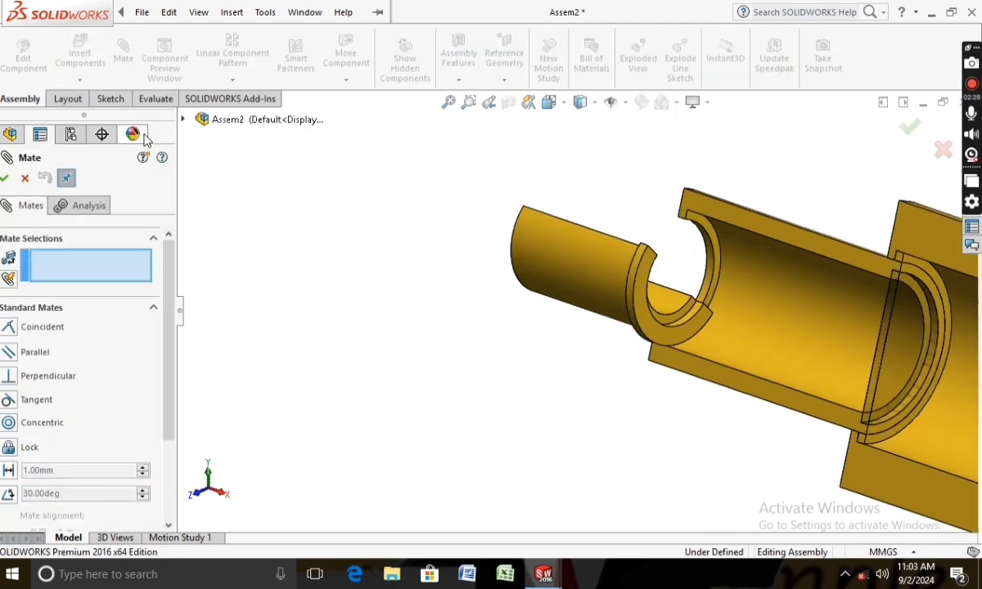
scroll(159, 332, down, 5)
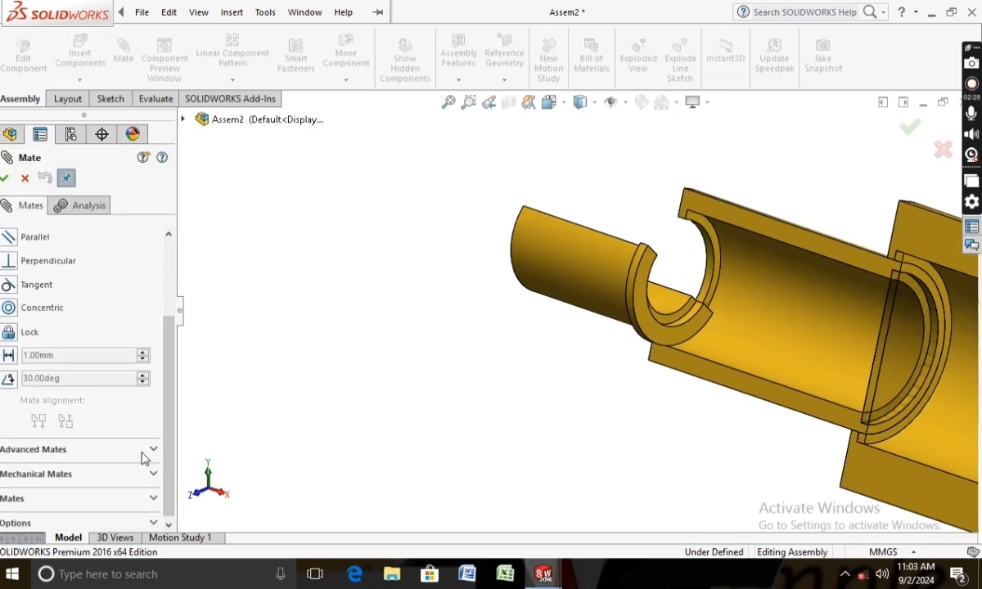
click(151, 451)
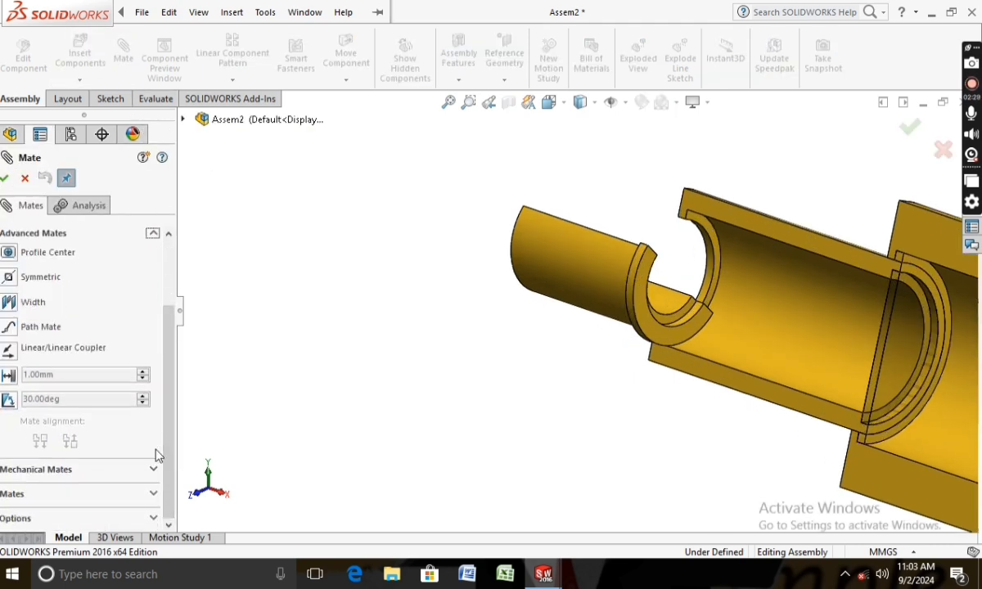
click(7, 378)
scroll(628, 285, down, 1)
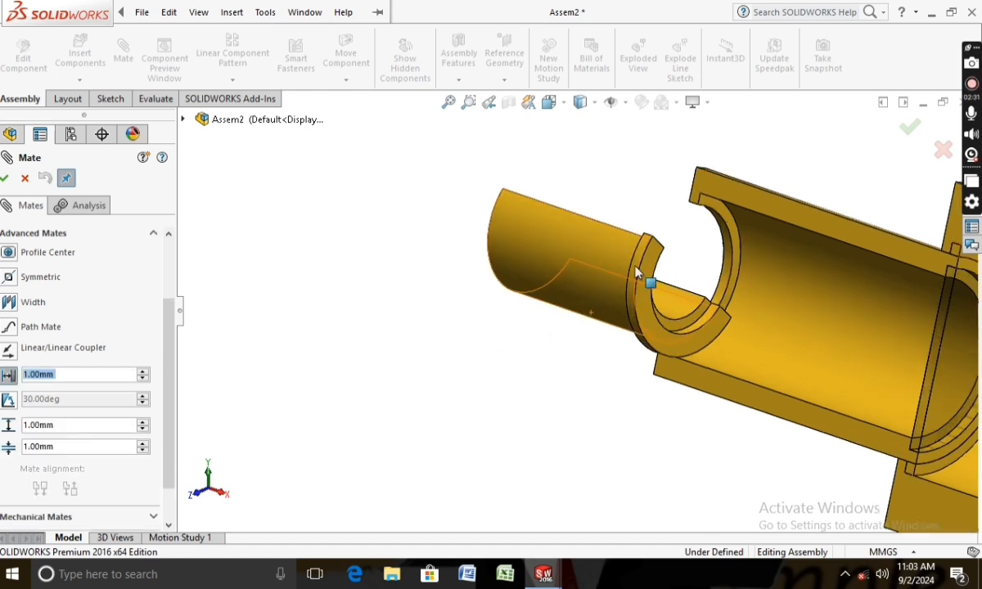
click(733, 229)
middle_drag(565, 350, 631, 364)
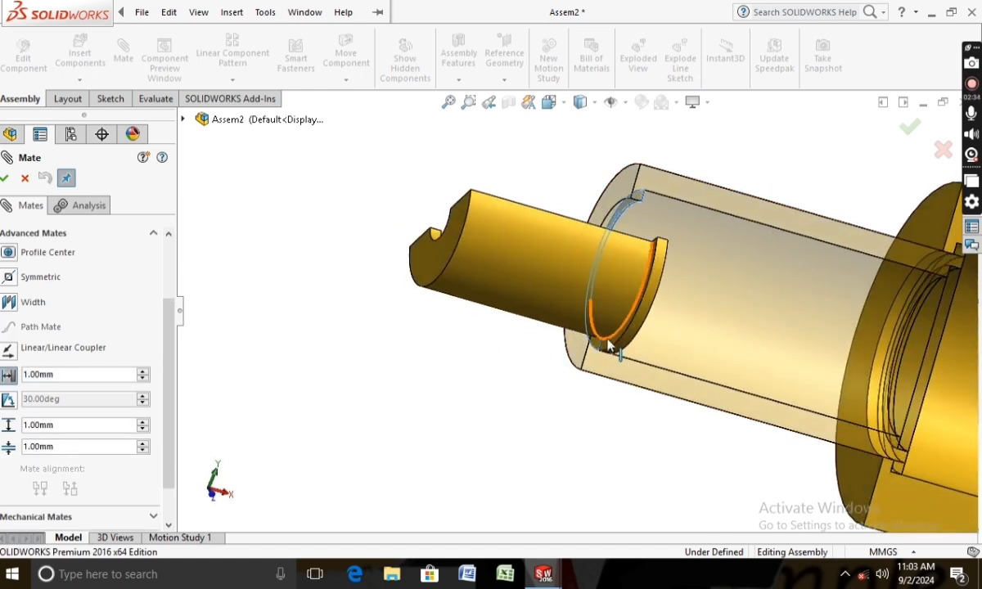
click(604, 352)
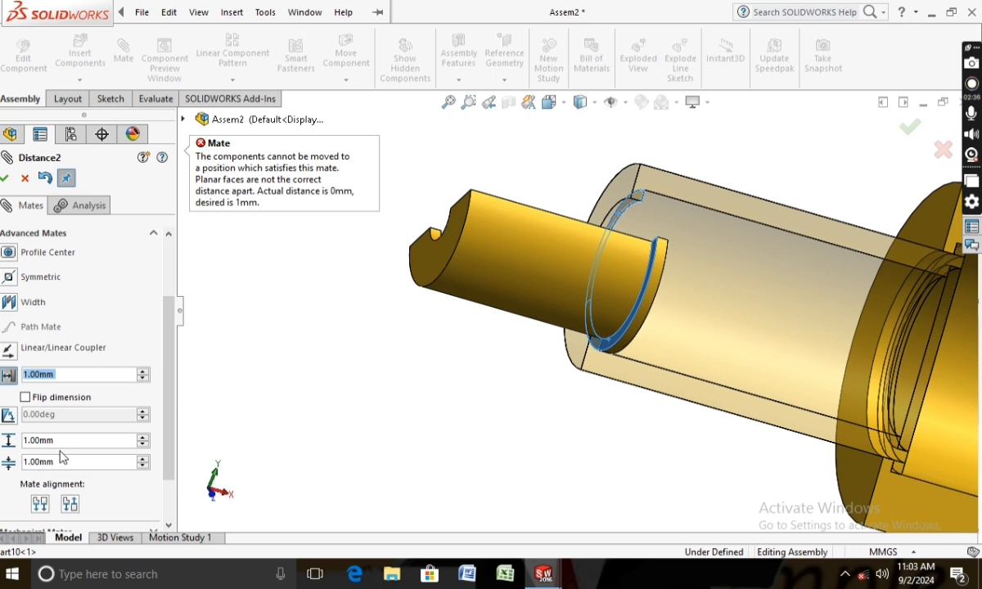
Set the limit mate's distance to 0 mm, maximum to 15 mm and minimum to 0 mm, accept it and finish mating
text(0)
key(Return)
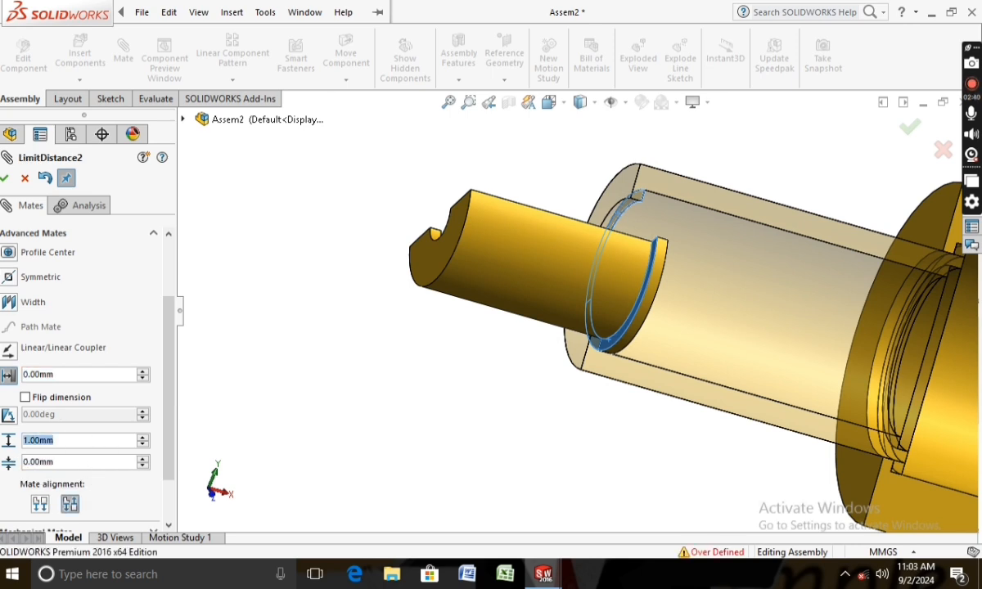
text(15)
key(Return)
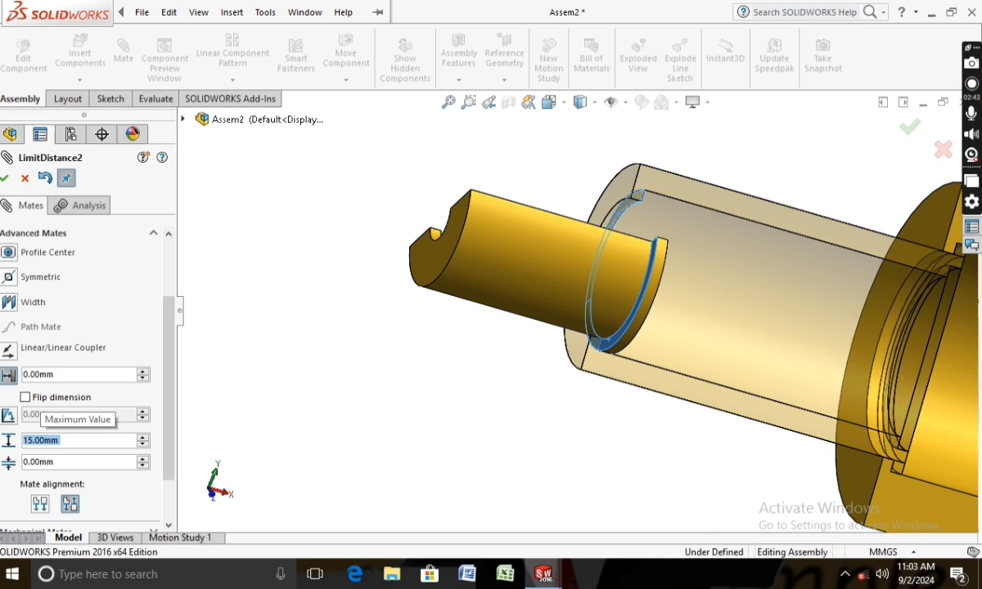
click(5, 178)
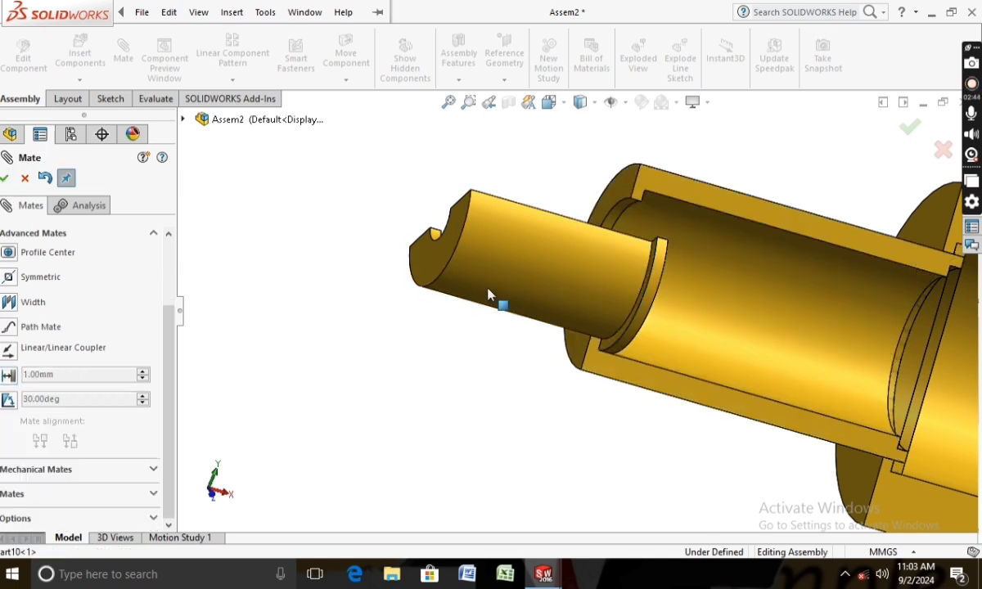
drag(487, 290, 333, 354)
click(5, 179)
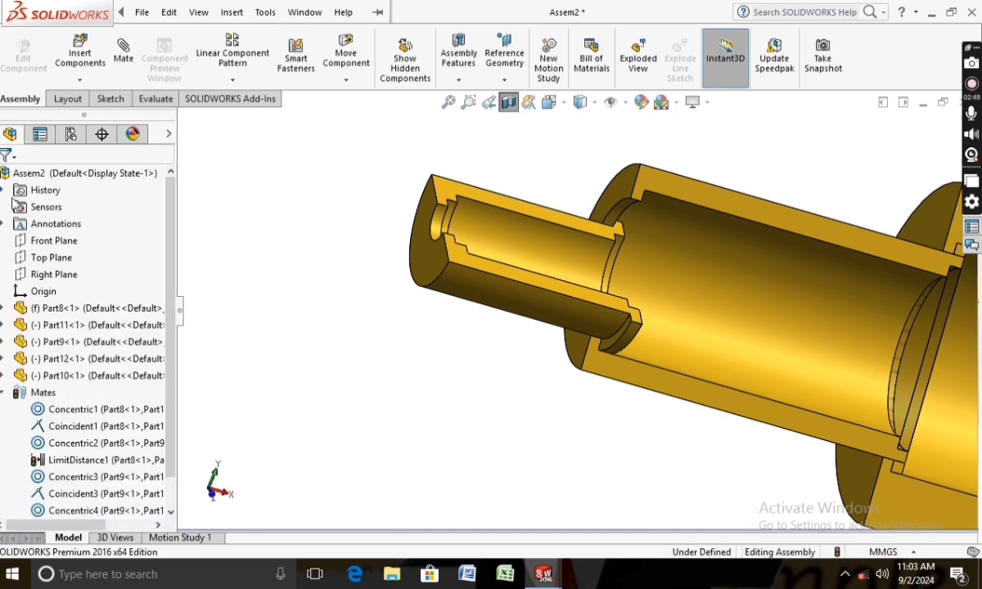
Delete the coincident mate between Part9 and Part10, and move Part10 to try its freedom inside Part9
scroll(70, 458, down, 1)
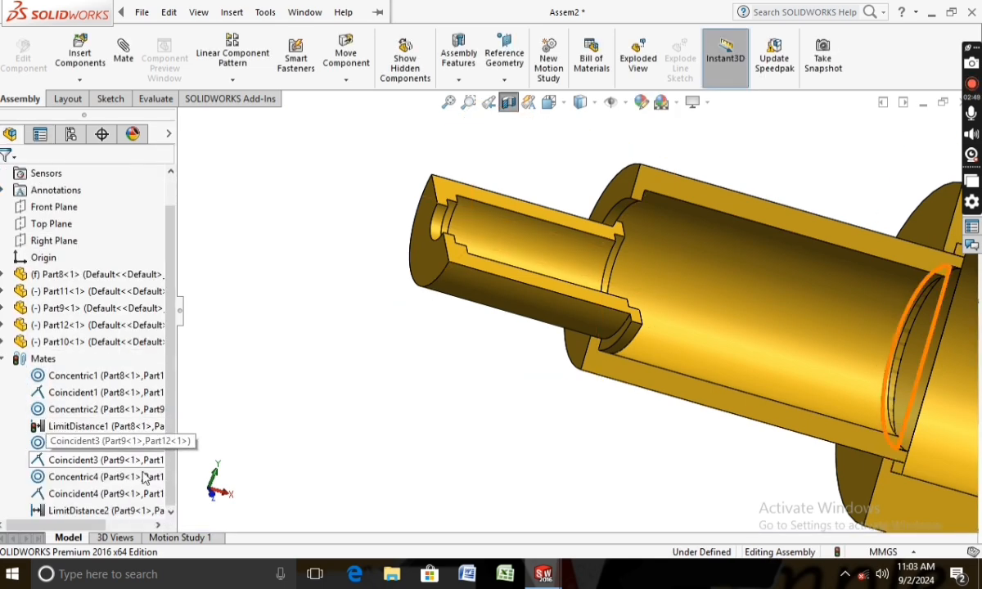
right_click(71, 501)
click(94, 372)
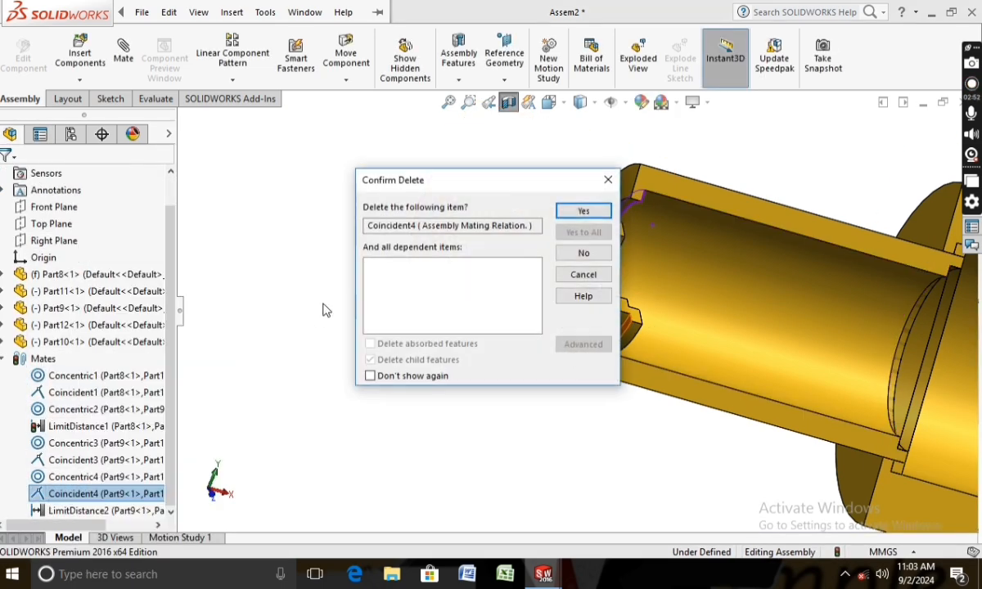
click(581, 212)
drag(517, 312, 405, 353)
click(405, 354)
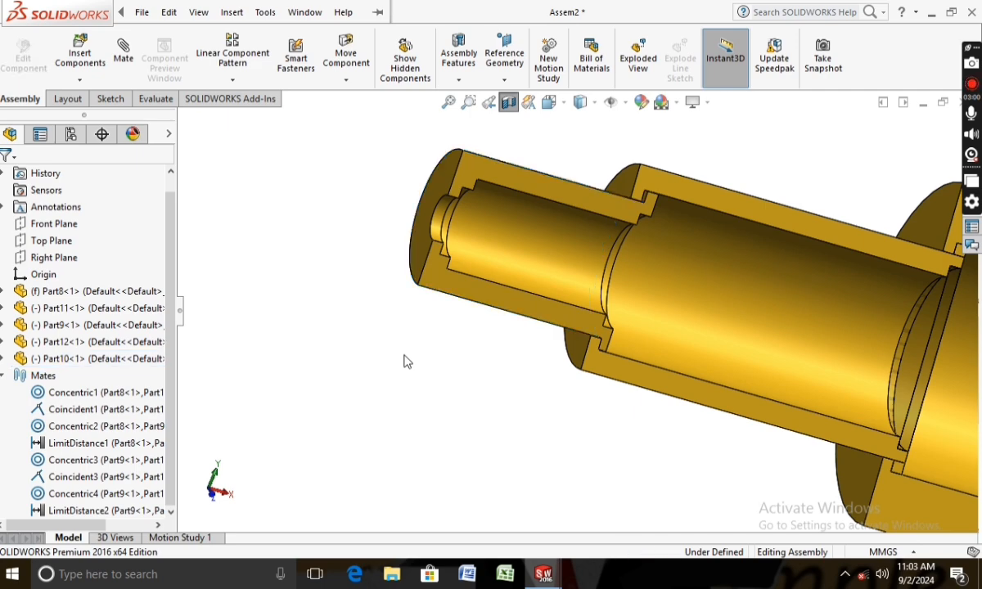
Insert the lens Part13 turned 90° about Z and place it just below the Part9 tube
middle_drag(427, 372, 337, 362)
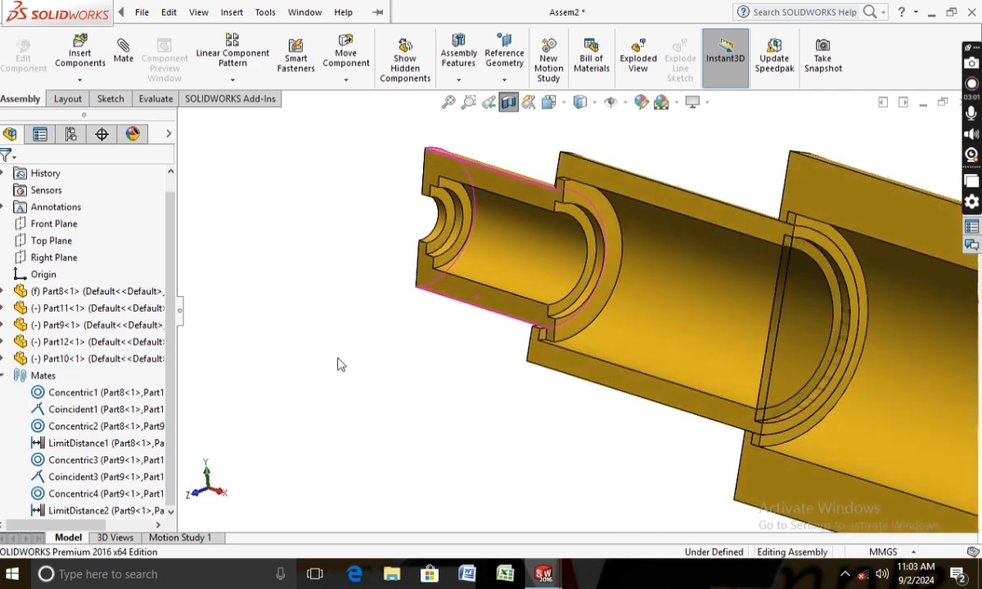
click(80, 54)
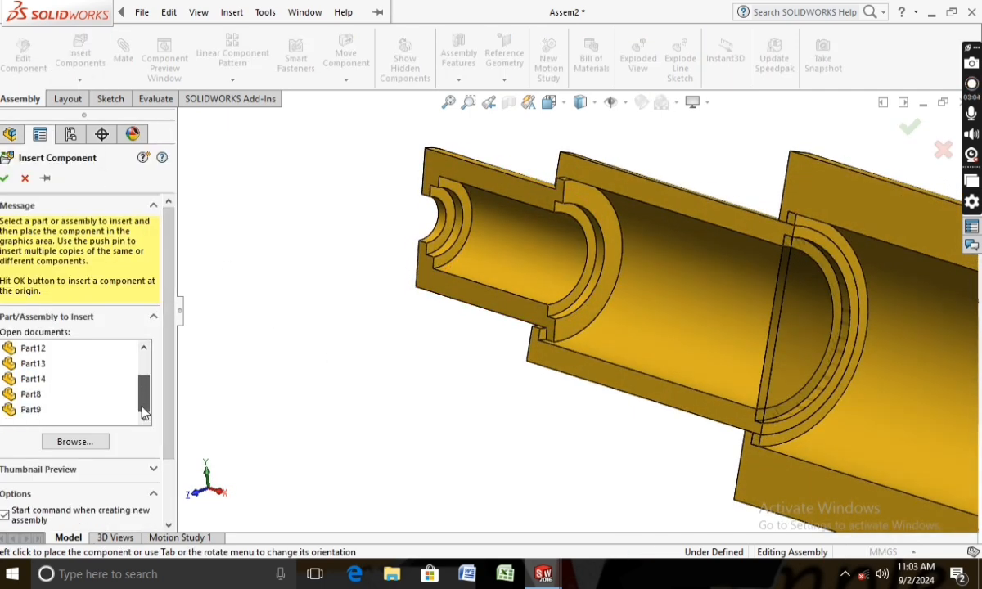
click(40, 365)
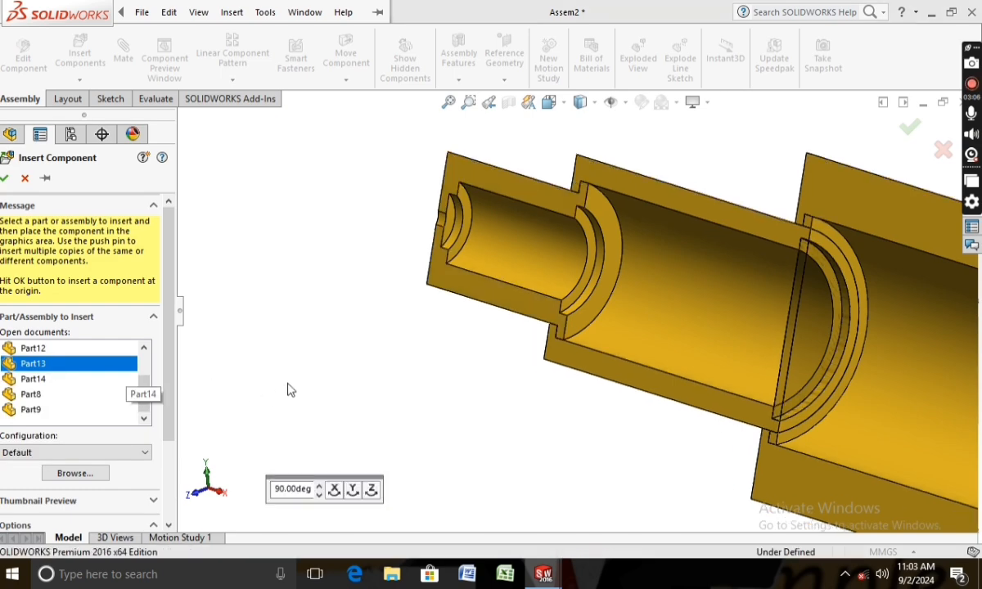
click(372, 492)
middle_drag(248, 294, 329, 302)
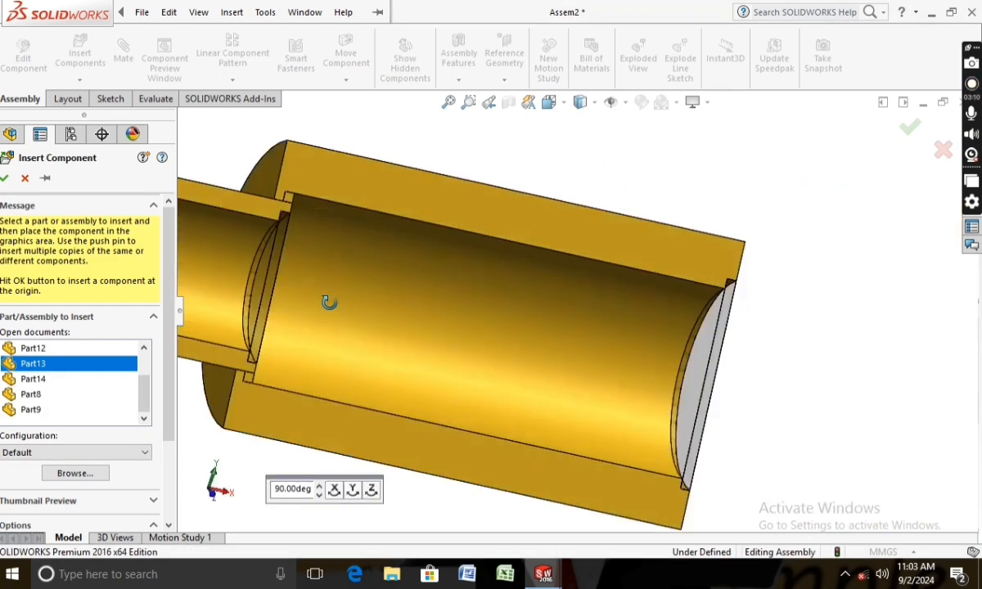
scroll(323, 304, up, 3)
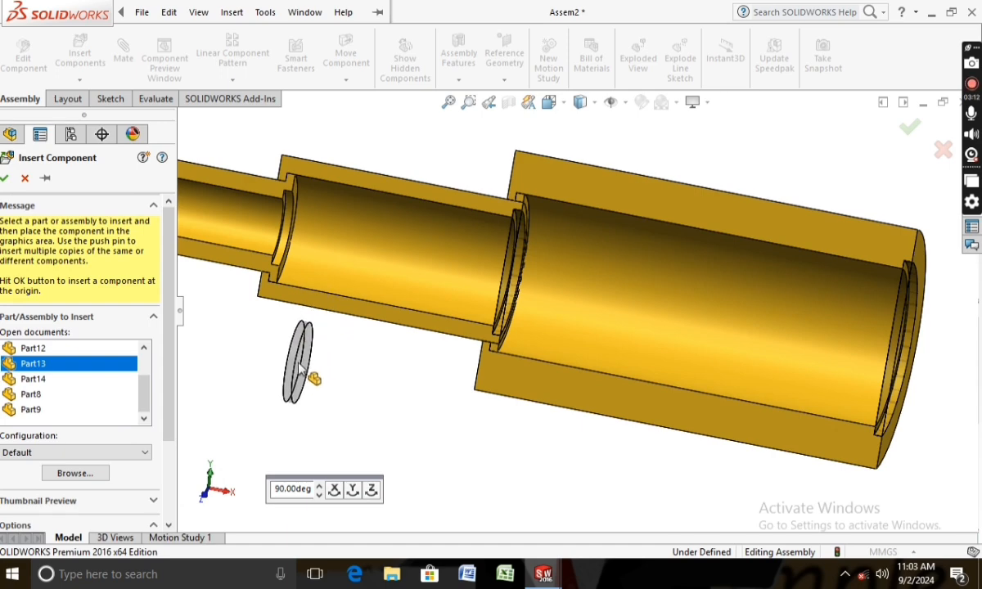
click(298, 364)
Add a concentric mate between Part10's inner bore and the outer rim of the Part13 lens
middle_drag(329, 377, 317, 374)
scroll(317, 375, up, 3)
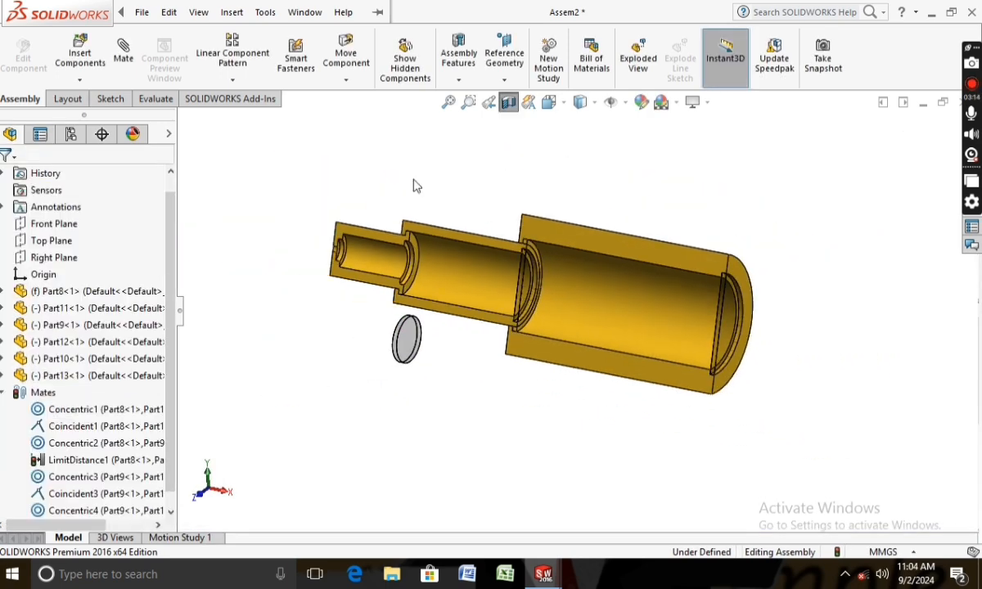
click(124, 57)
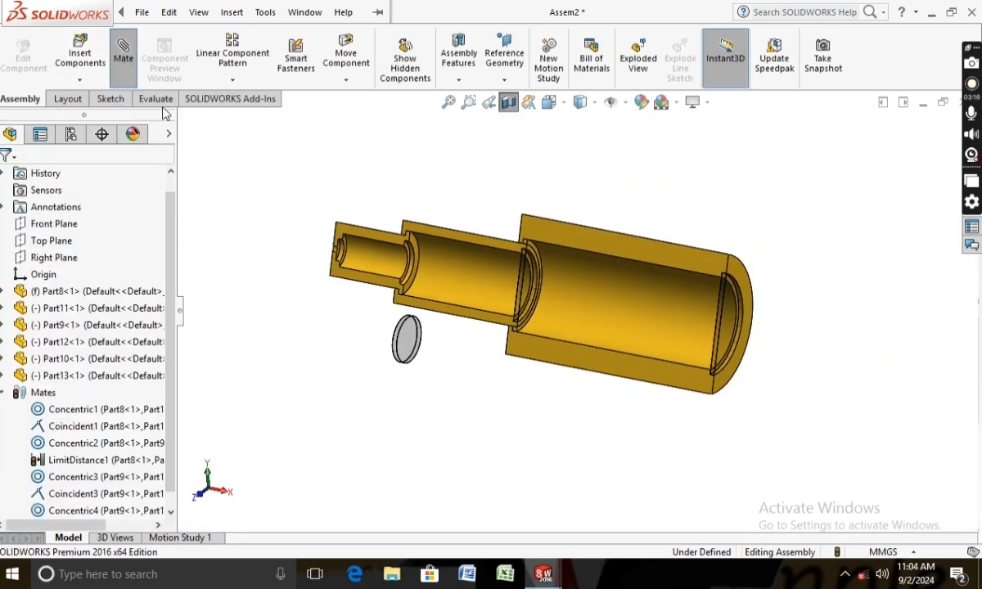
click(374, 260)
scroll(380, 270, down, 2)
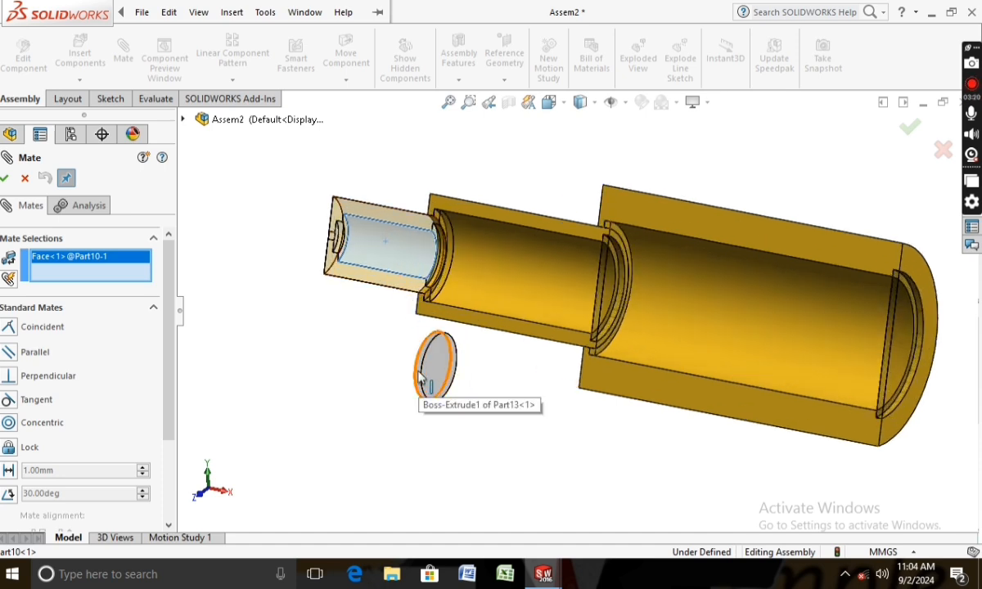
scroll(422, 376, down, 2)
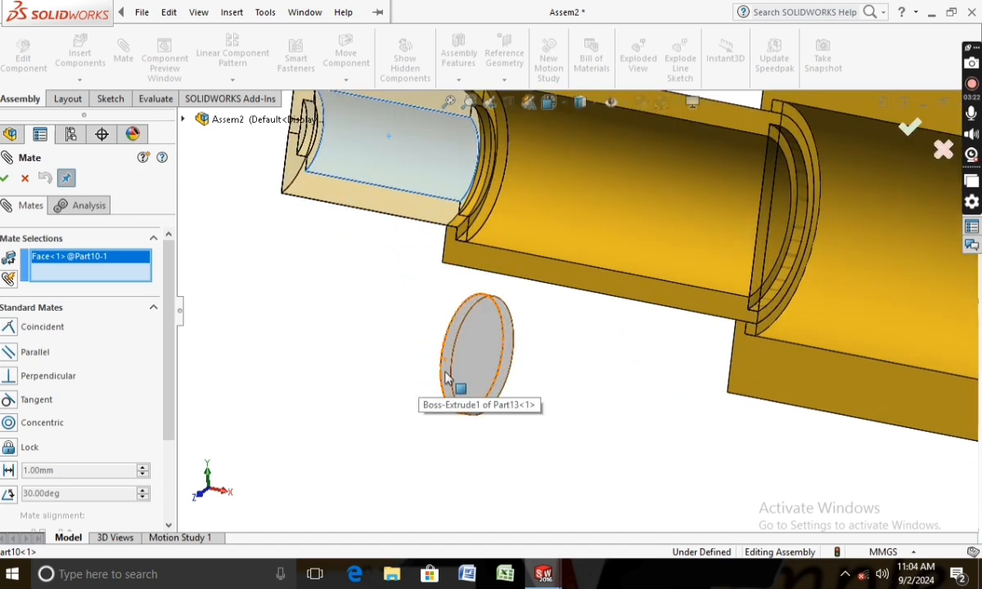
click(447, 378)
click(419, 399)
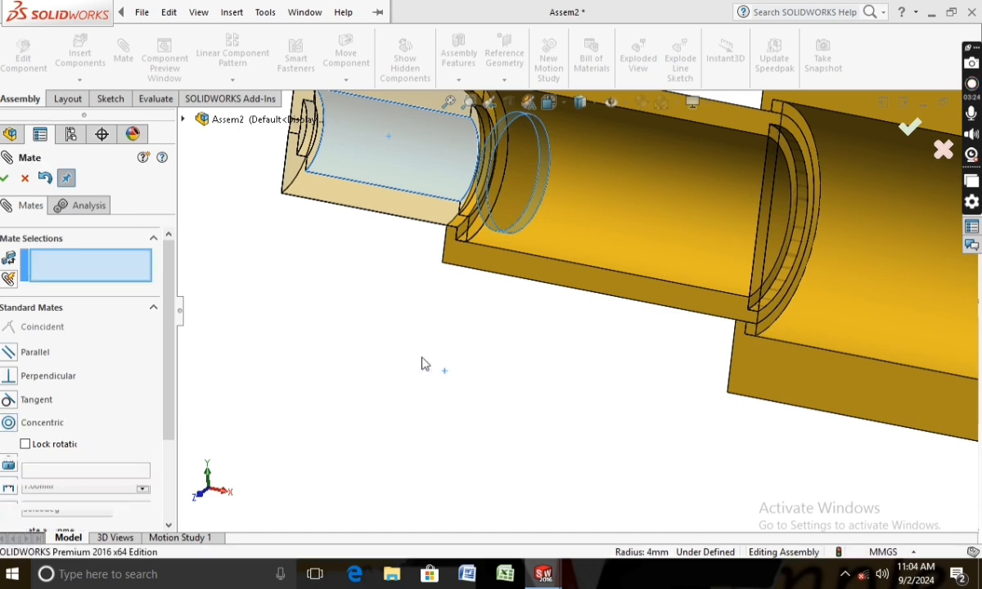
scroll(475, 192, down, 3)
click(505, 237)
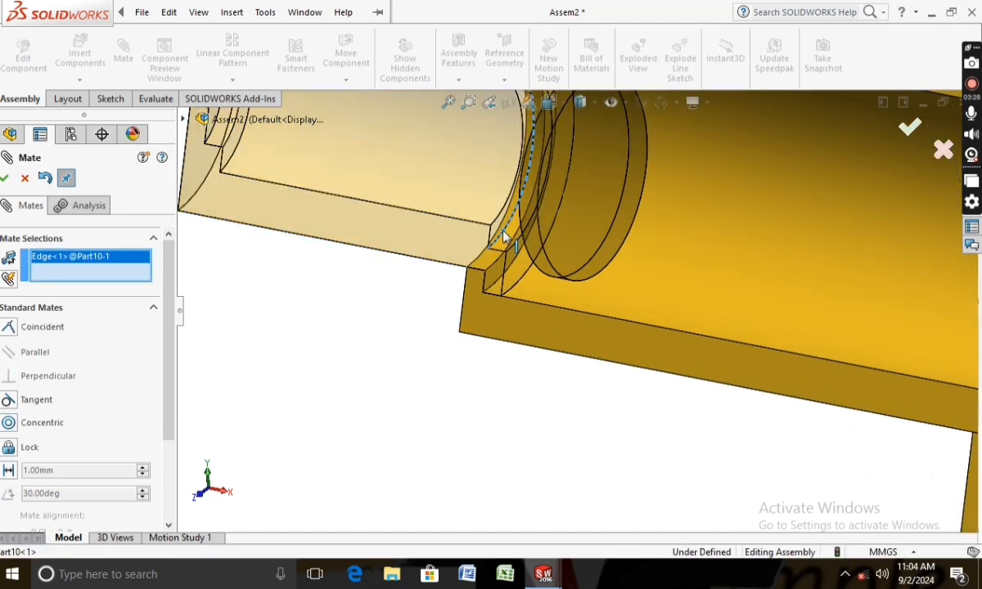
middle_drag(478, 219, 576, 252)
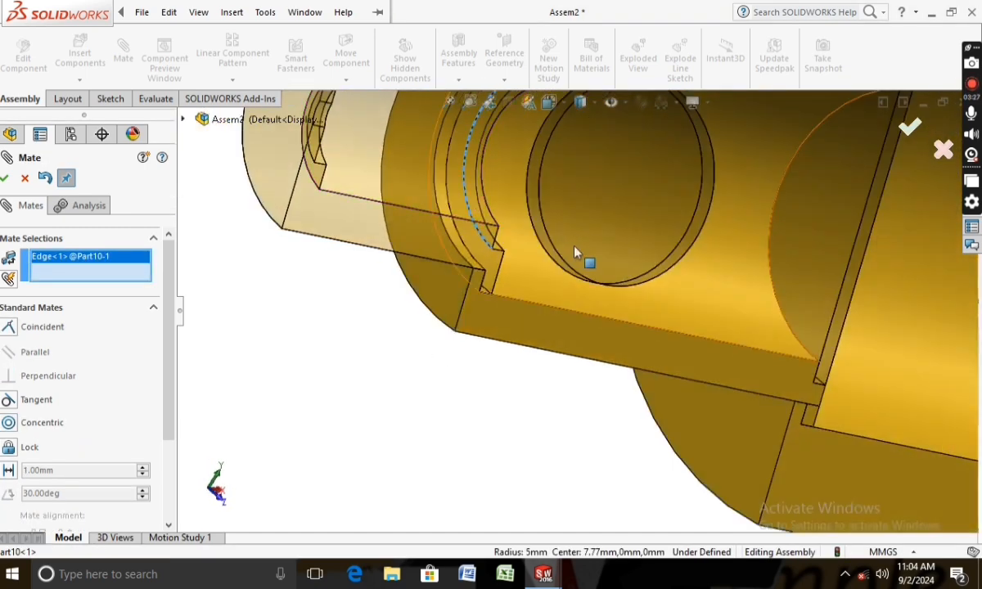
click(644, 211)
right_click(102, 272)
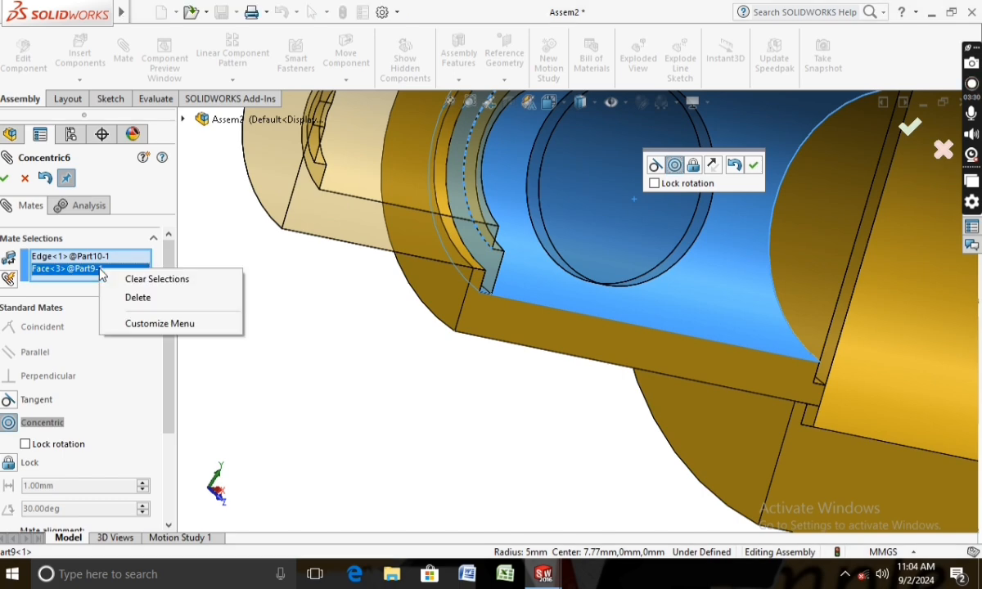
click(132, 298)
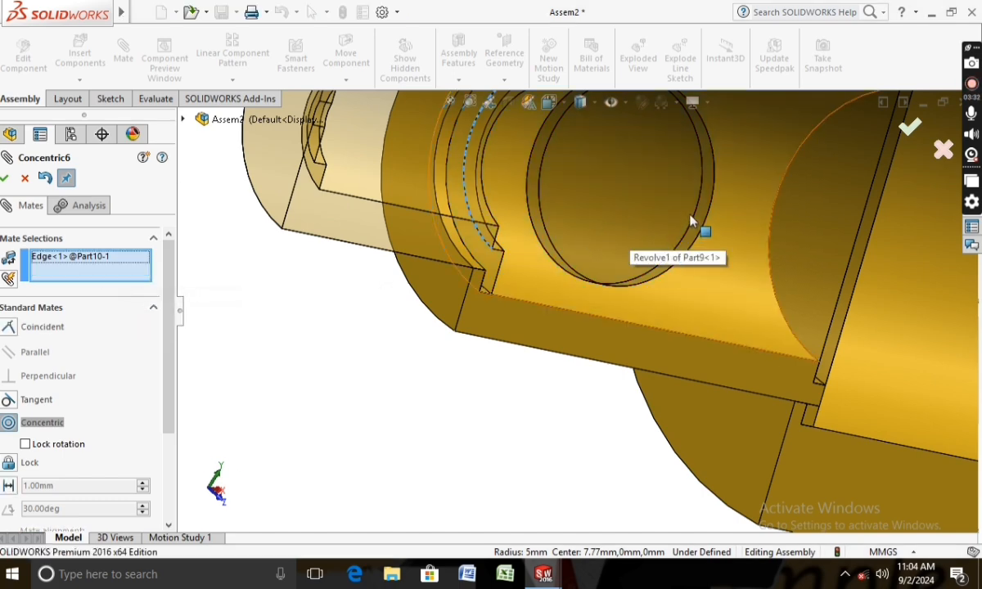
middle_drag(665, 228, 599, 225)
scroll(457, 246, up, 2)
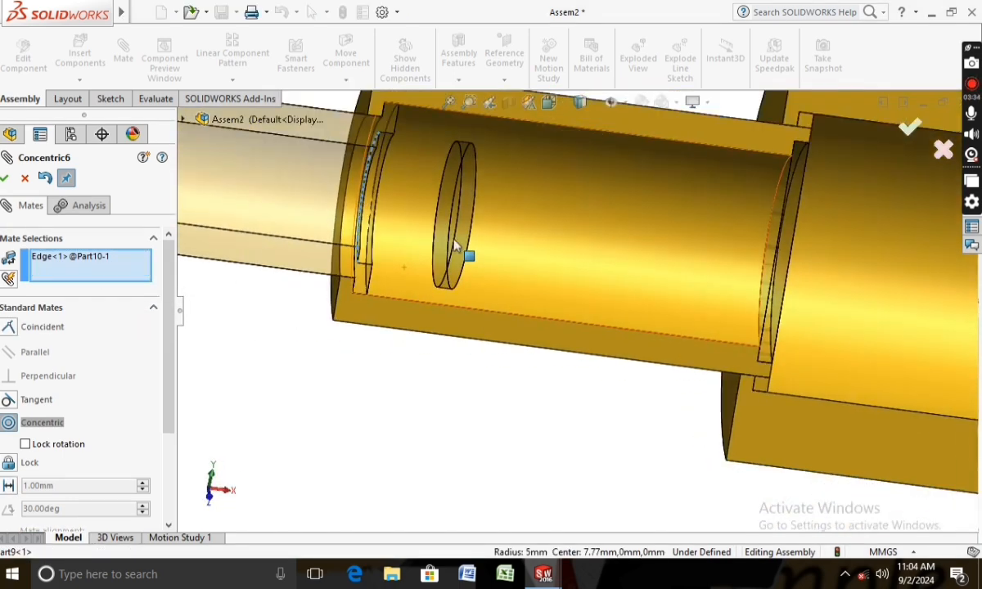
middle_drag(459, 232, 369, 210)
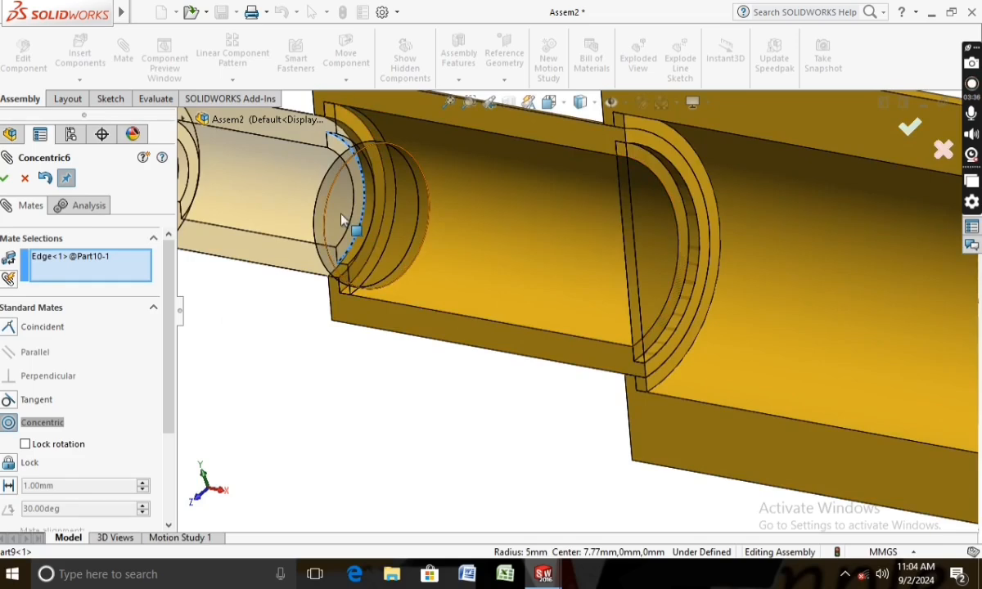
middle_drag(311, 219, 494, 253)
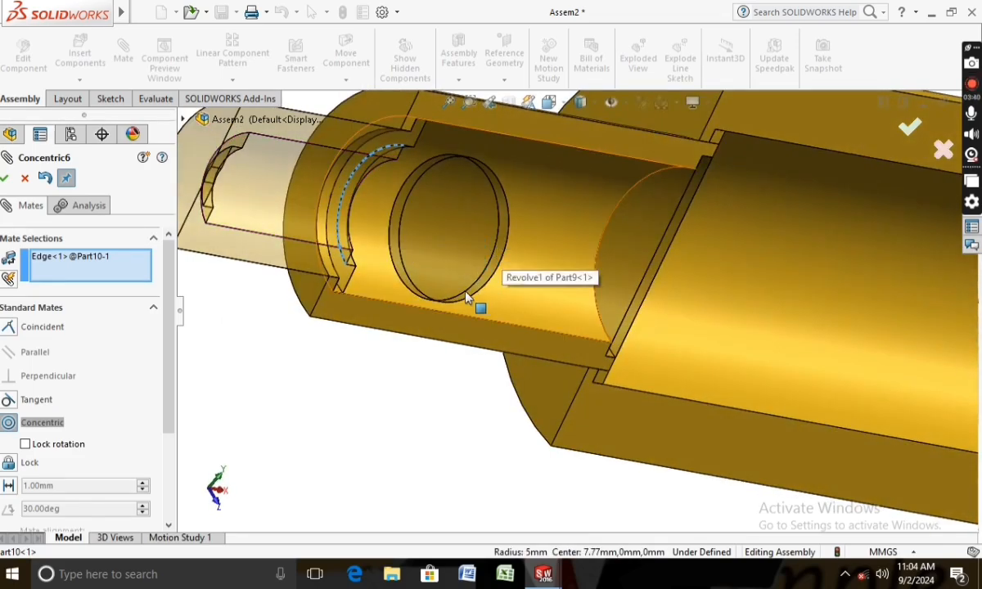
scroll(478, 279, up, 3)
click(25, 178)
Reposition Part10 along Part9's bore, leaving it extended with the Part13 lens clear of its open flange end
middle_drag(475, 327, 496, 314)
scroll(497, 315, down, 5)
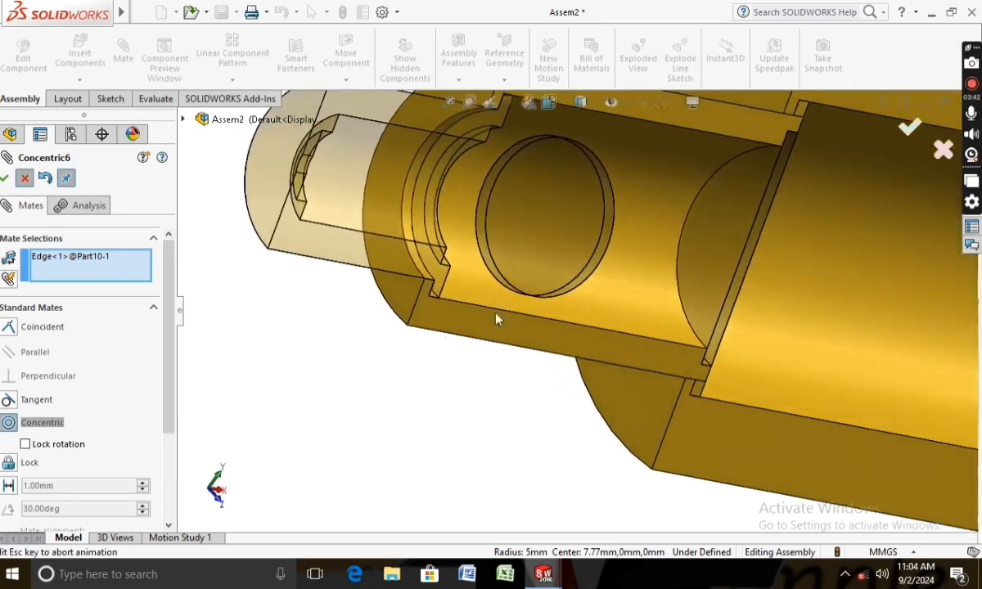
scroll(561, 264, up, 2)
drag(619, 247, 458, 382)
scroll(578, 350, up, 3)
click(526, 394)
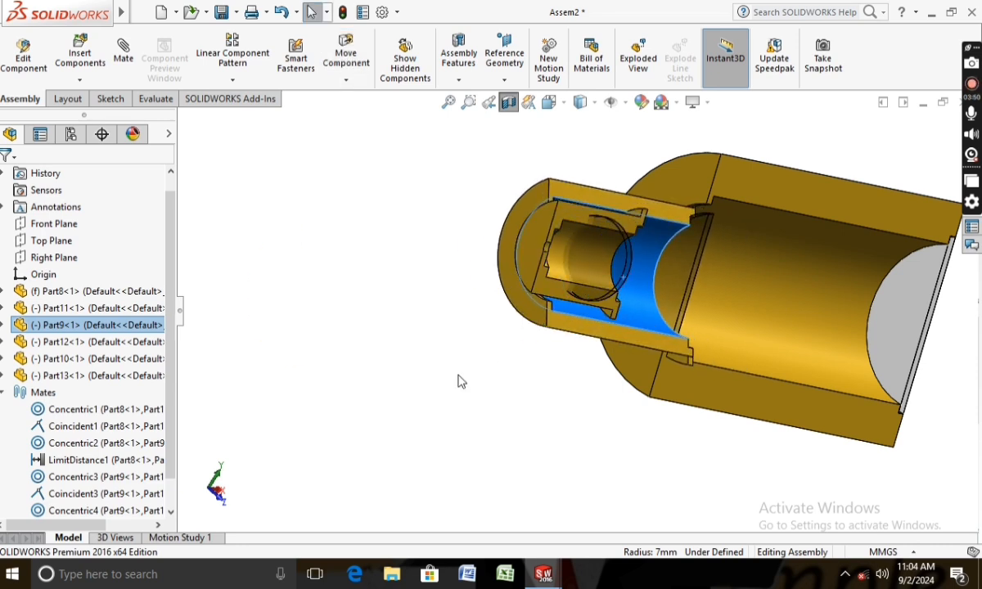
scroll(459, 382, down, 3)
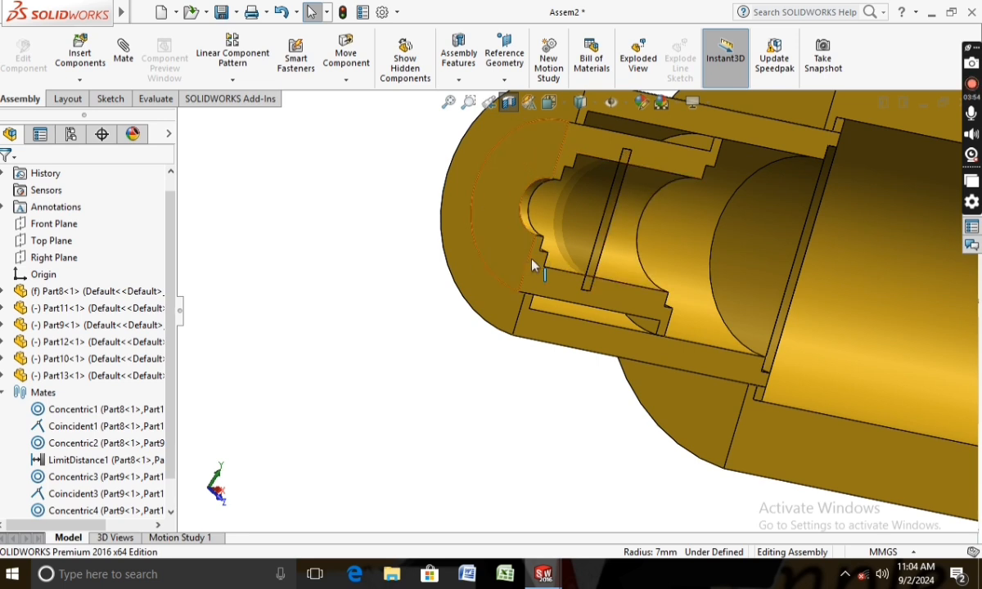
drag(533, 262, 372, 304)
drag(405, 239, 348, 390)
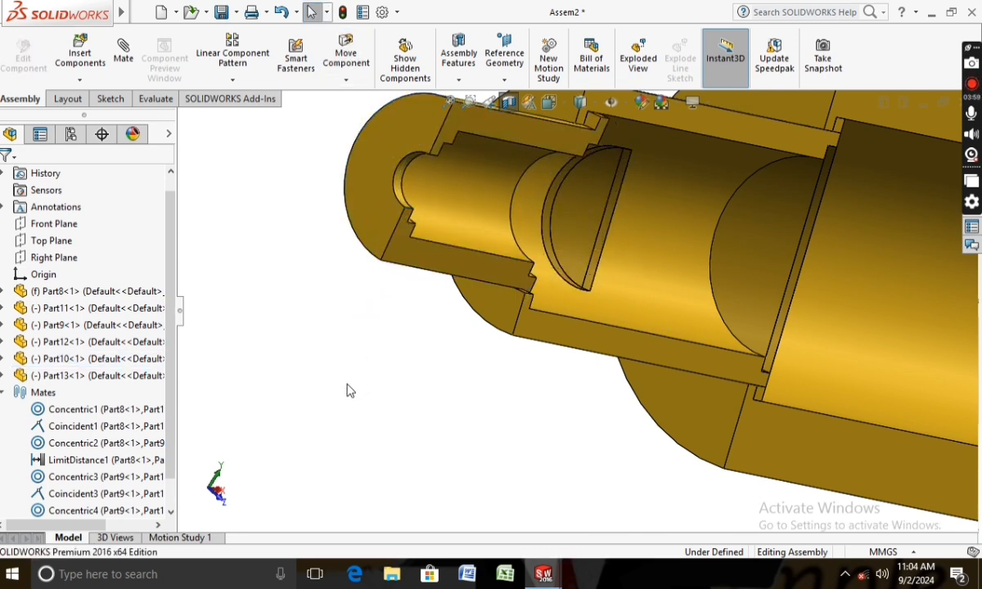
click(123, 49)
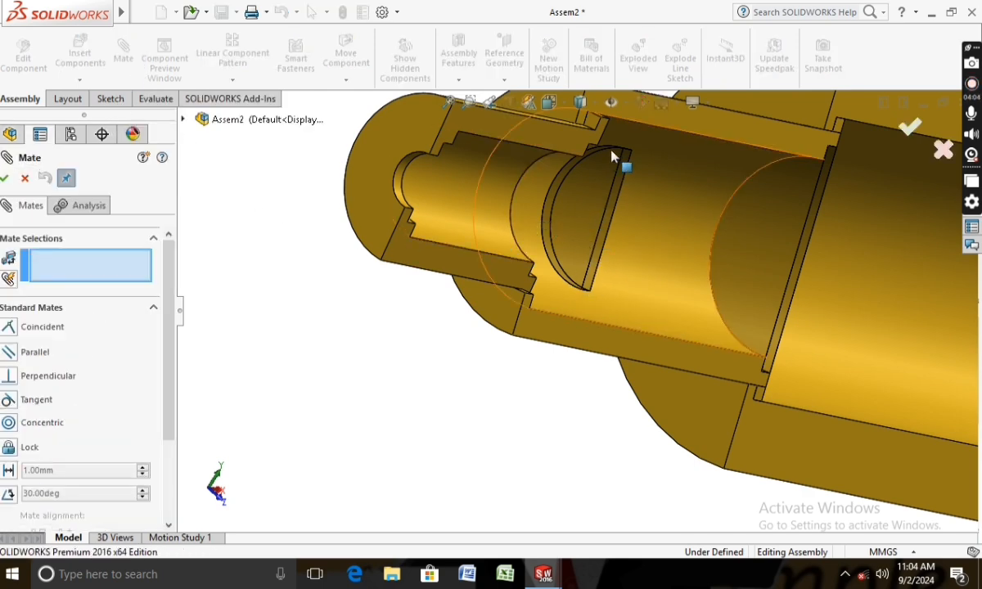
middle_drag(613, 196, 483, 211)
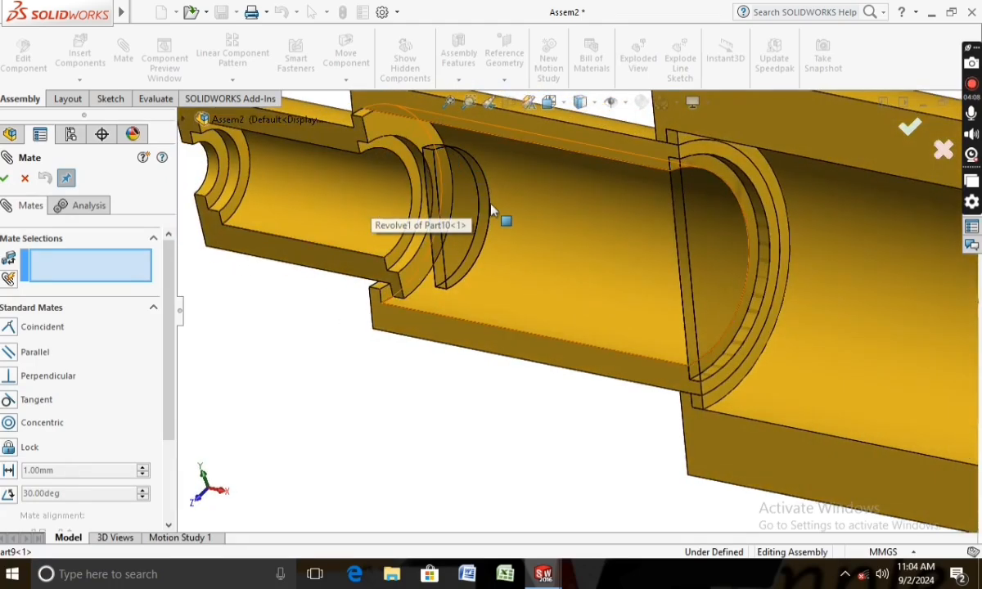
click(25, 176)
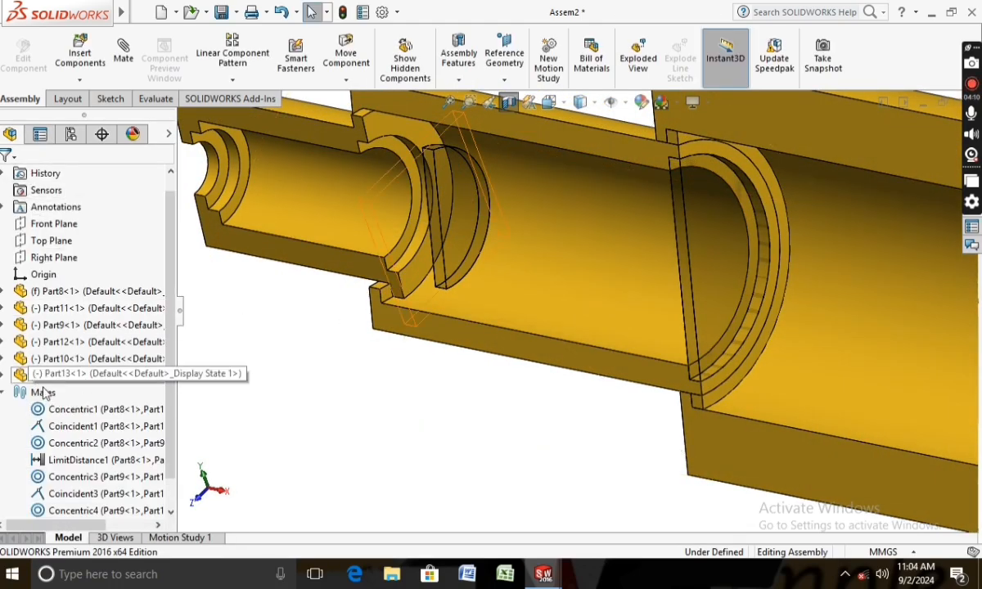
Delete the Part13 lens component from the assembly
right_click(64, 381)
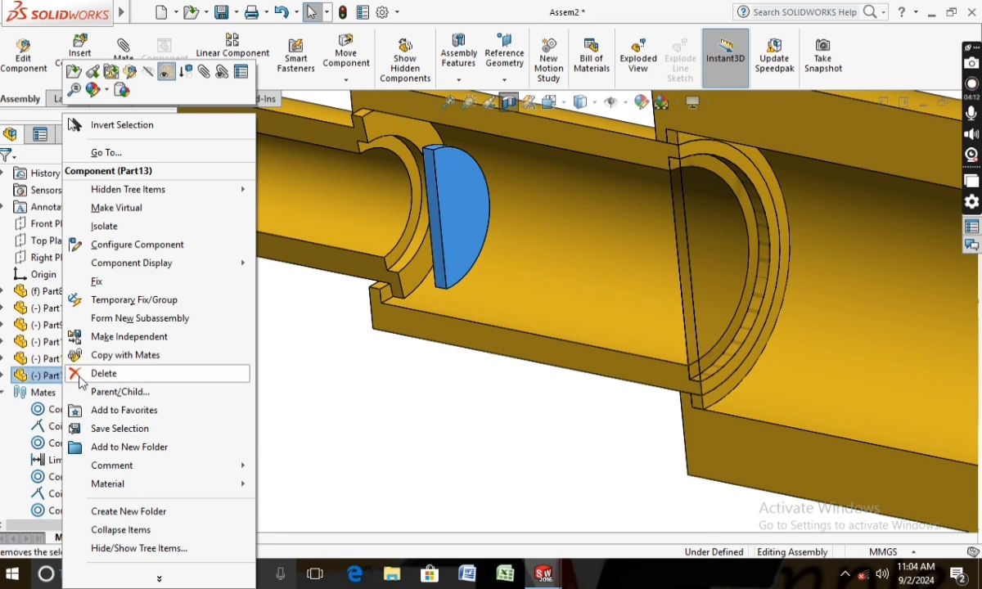
click(103, 374)
click(581, 212)
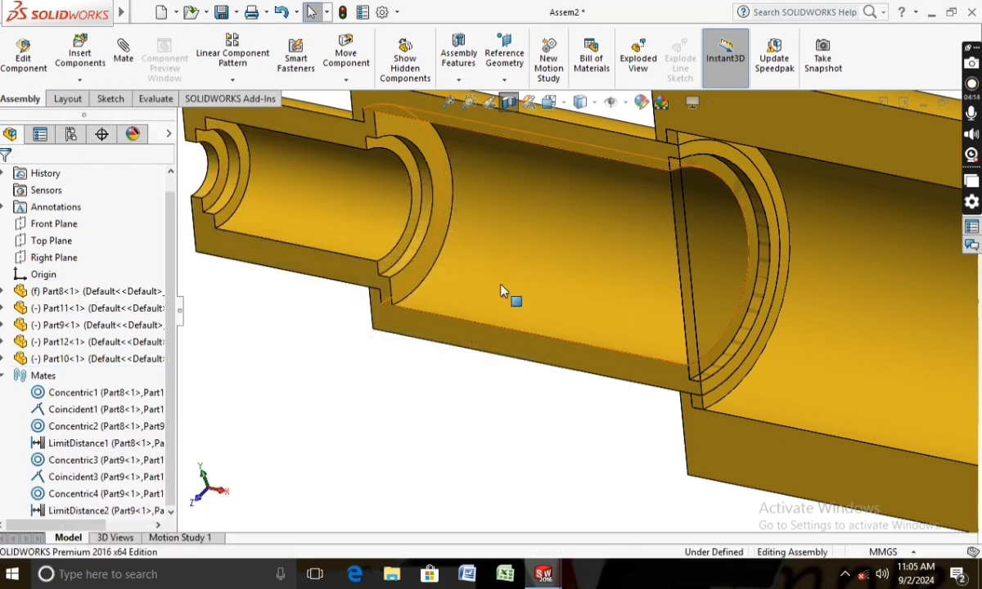
Insert the Part13 lens again, turned 90° about Z, and place it beyond Part10's narrow closed end
scroll(469, 266, up, 5)
middle_drag(421, 355, 403, 325)
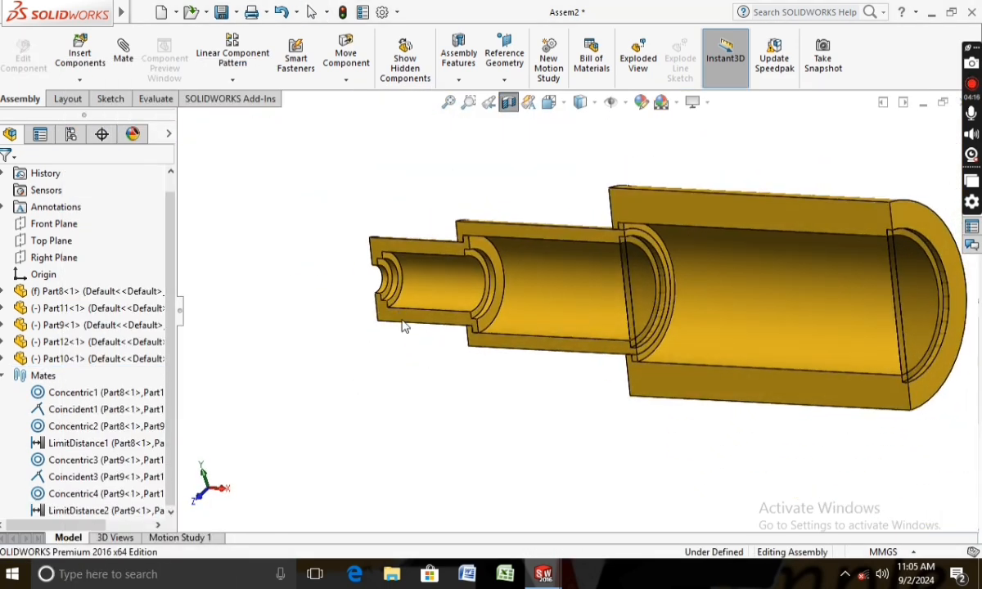
click(69, 16)
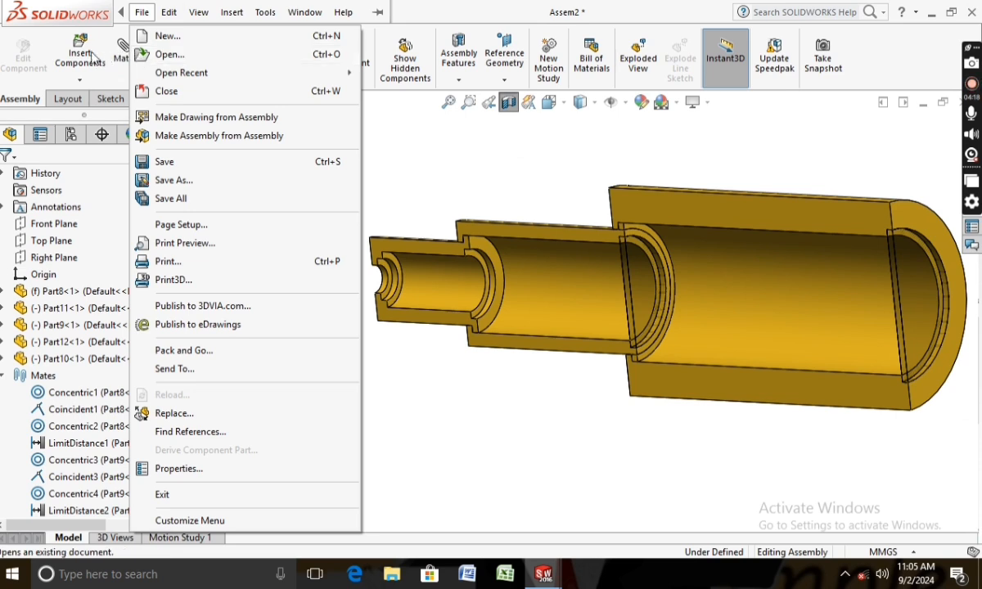
click(82, 58)
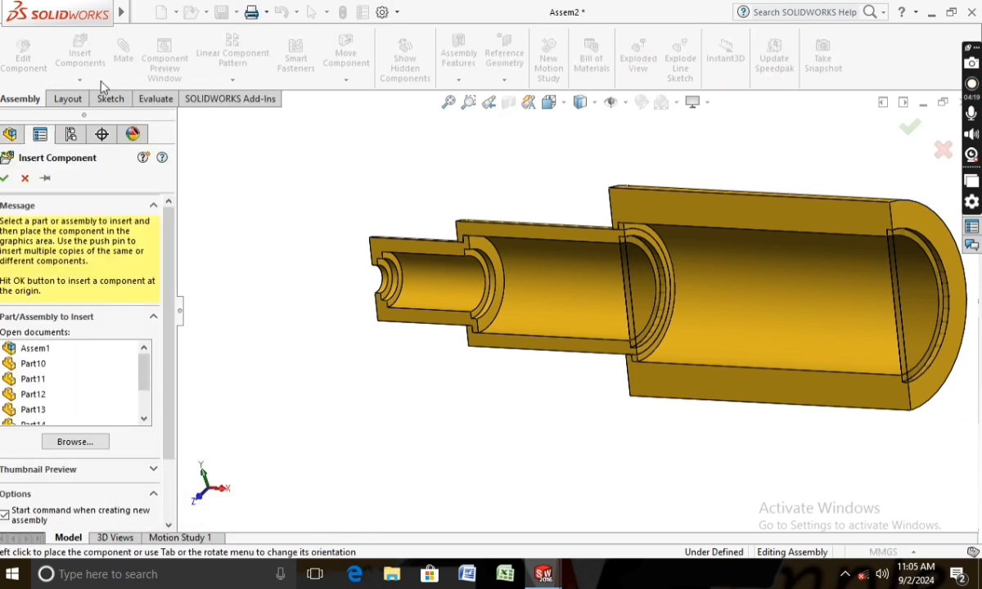
click(34, 414)
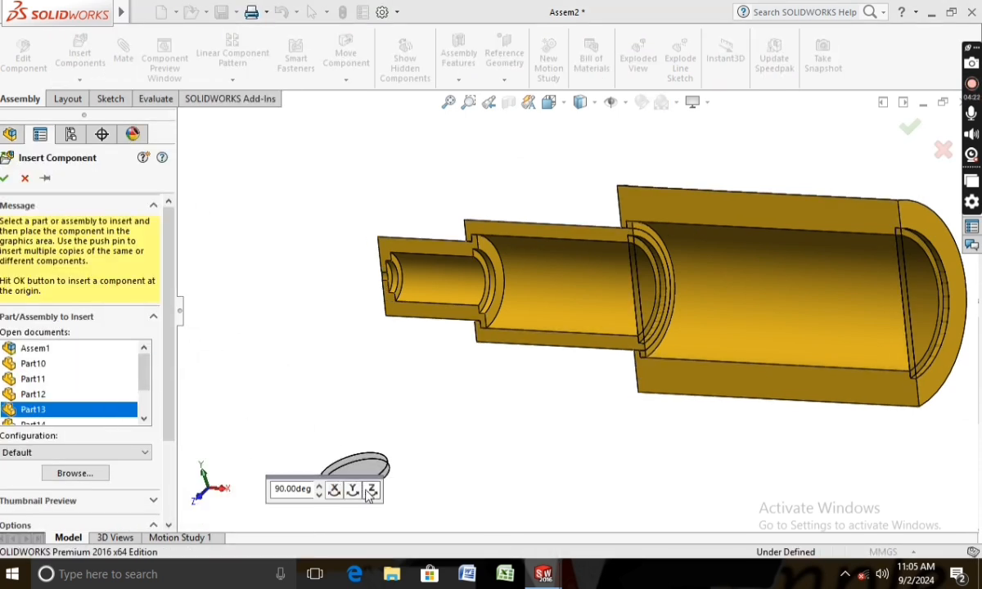
click(368, 493)
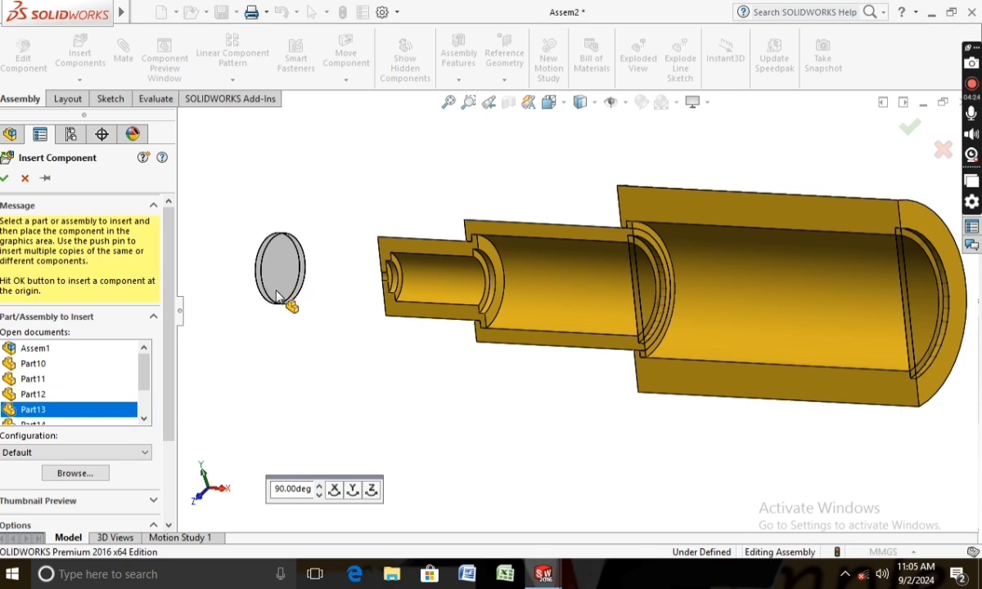
click(277, 293)
Add a concentric mate between Part10's inner bore and the outer rim of the Part13 lens
click(123, 53)
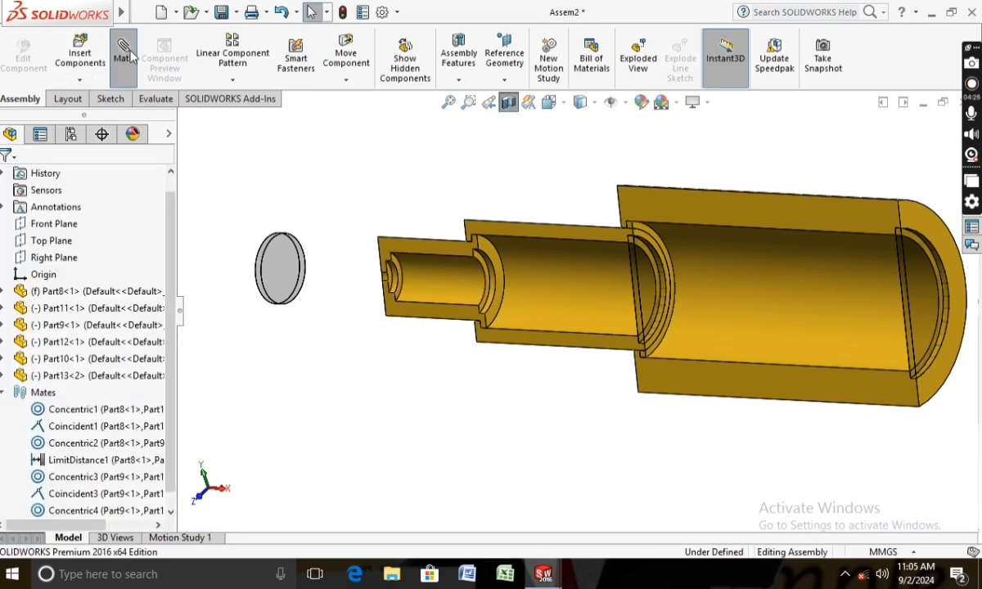
click(473, 289)
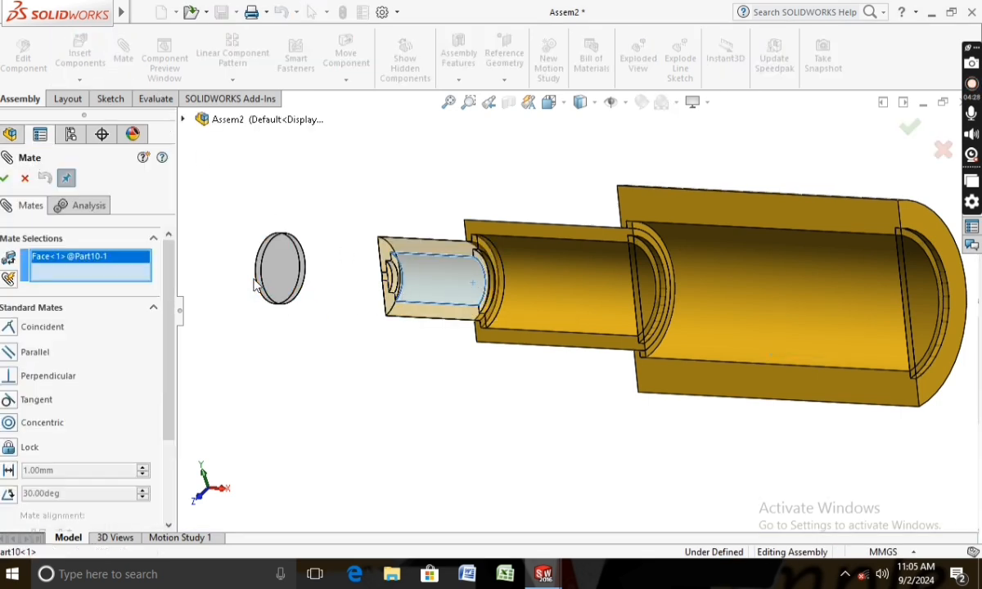
scroll(258, 287, down, 3)
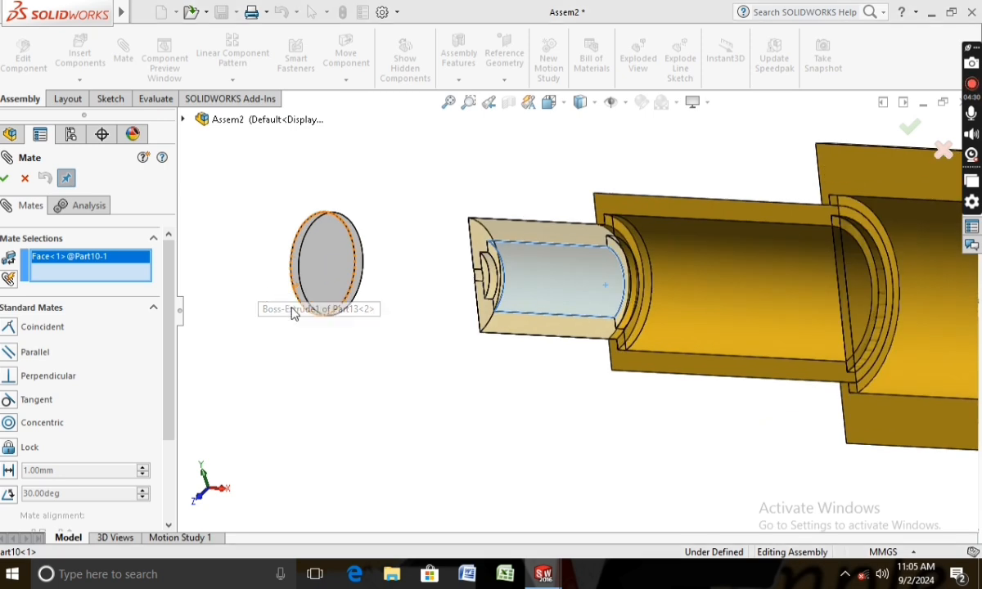
click(306, 300)
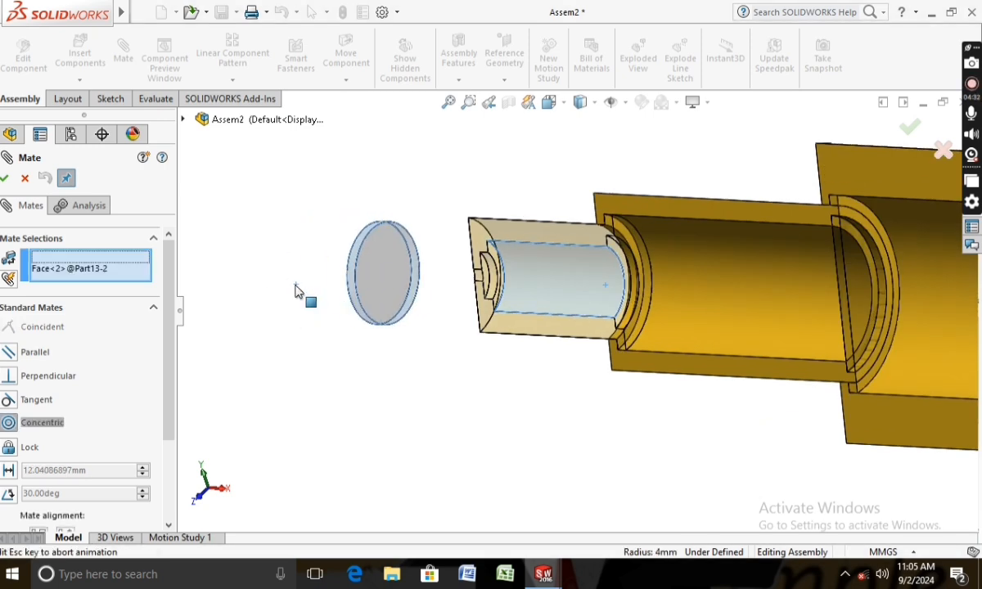
click(273, 252)
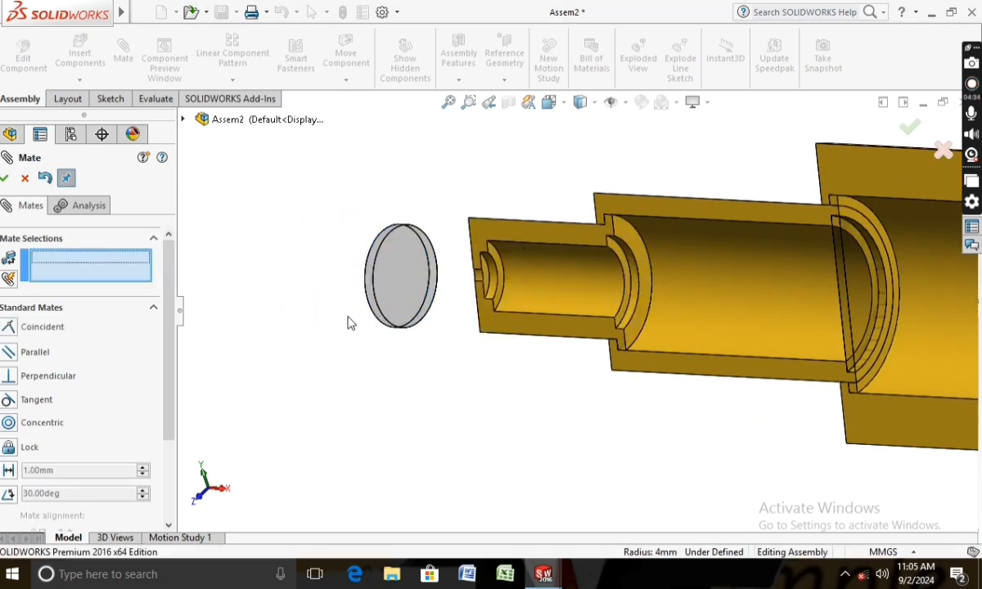
Add a coincident mate between the circular edge of the recess at Part10's wide open end and the flat face of Part13
click(632, 301)
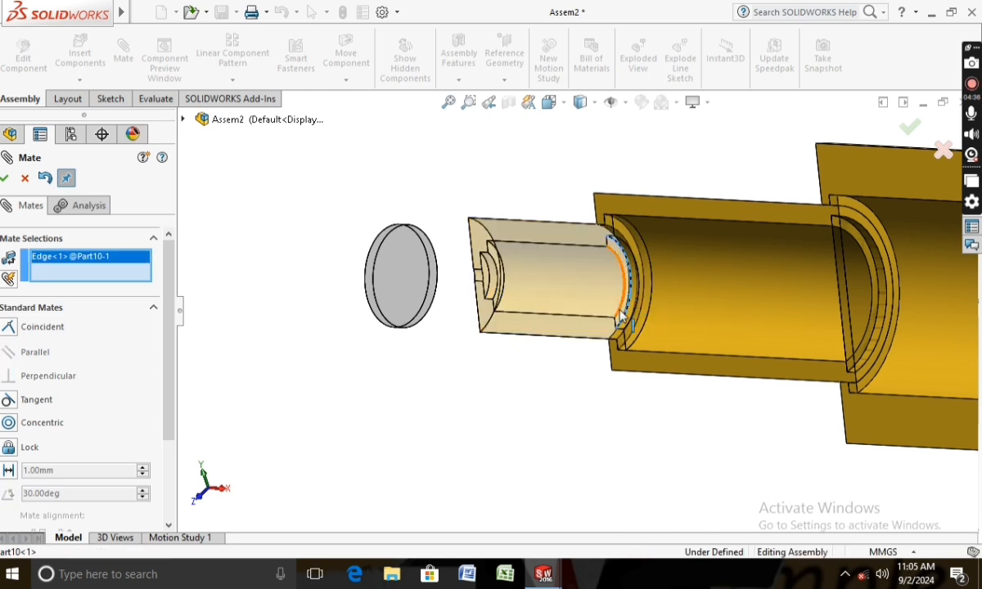
middle_drag(468, 358, 528, 368)
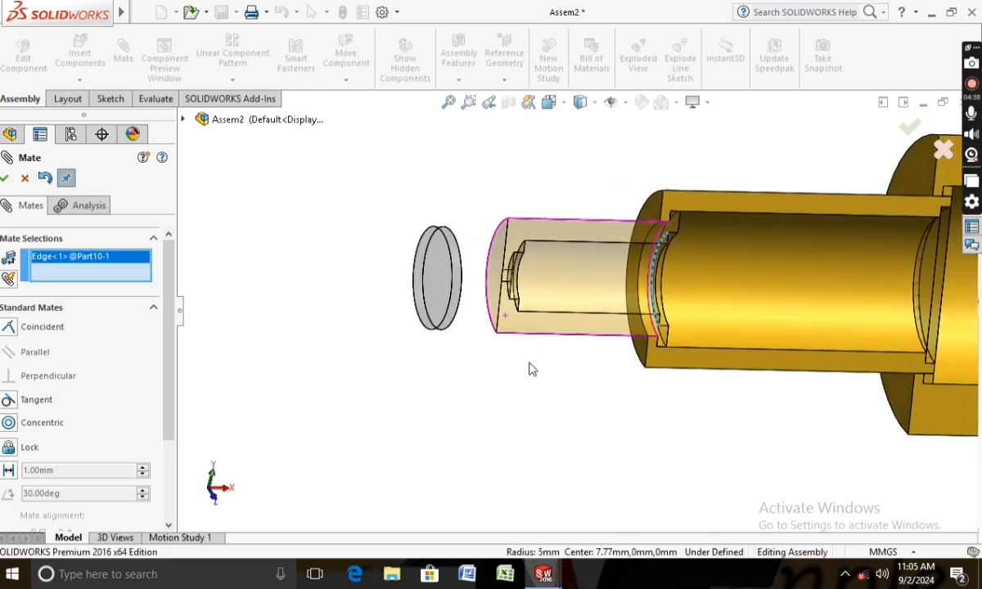
click(438, 319)
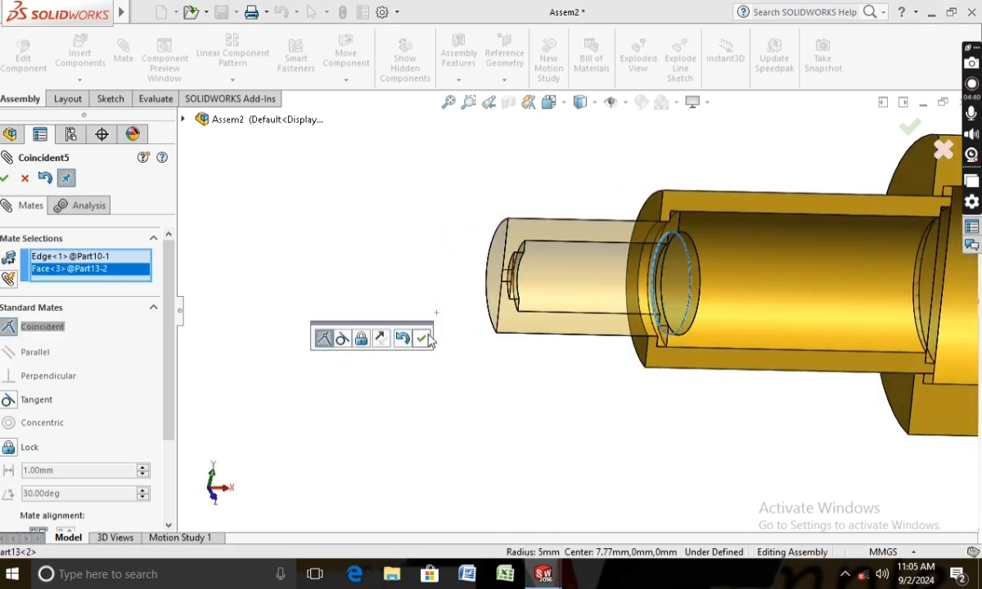
click(421, 341)
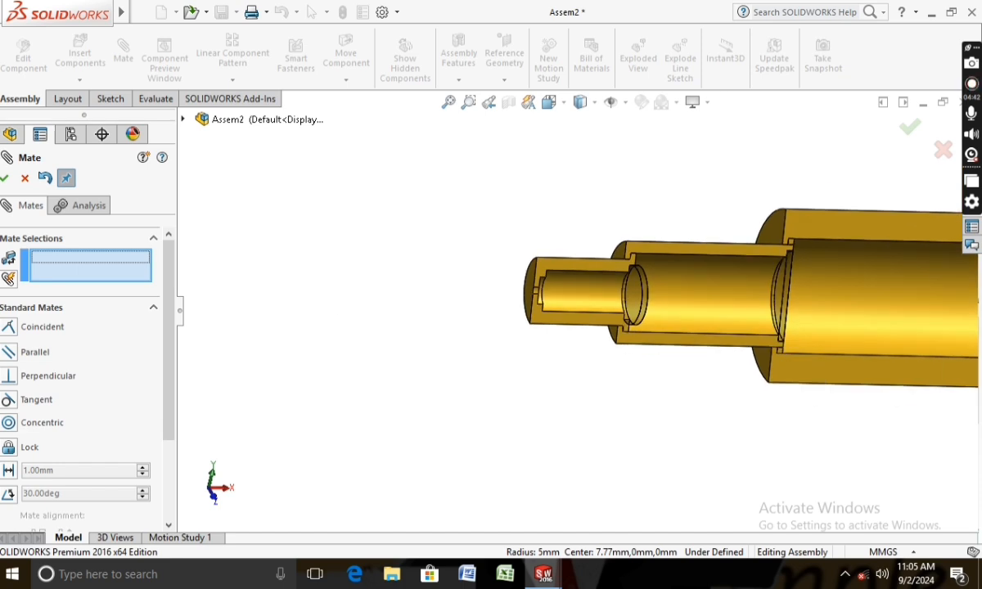
click(6, 182)
Insert the Part14 lens turned 90° about Z and place it just beyond Part10's narrow end
scroll(325, 266, up, 2)
middle_drag(324, 266, 277, 247)
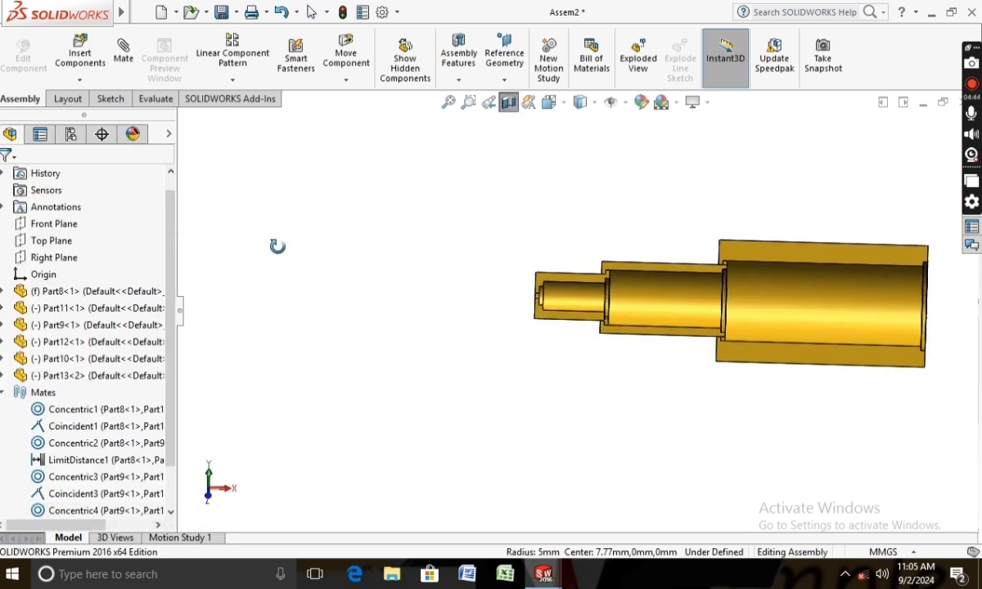
click(80, 53)
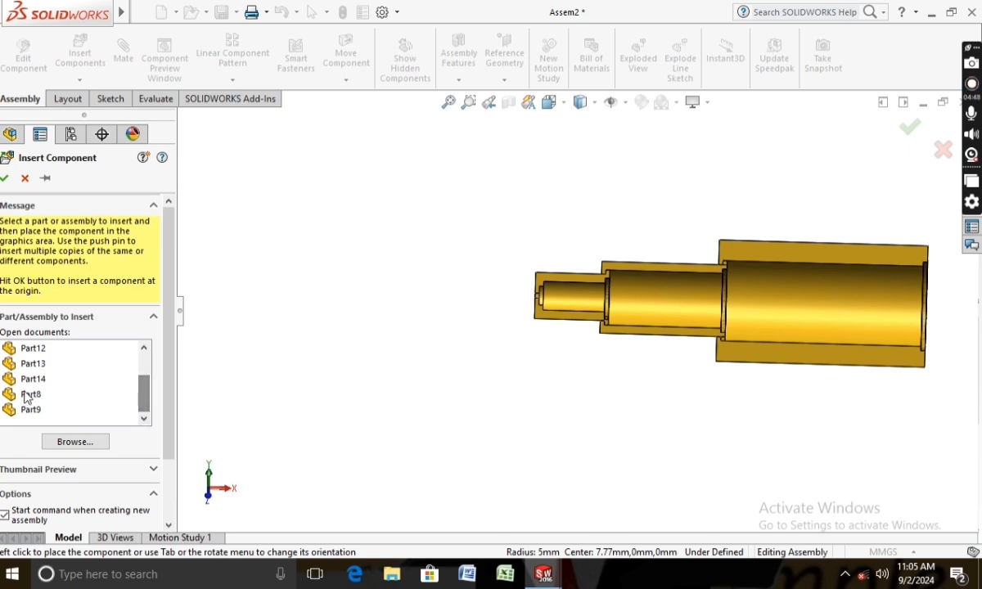
click(30, 380)
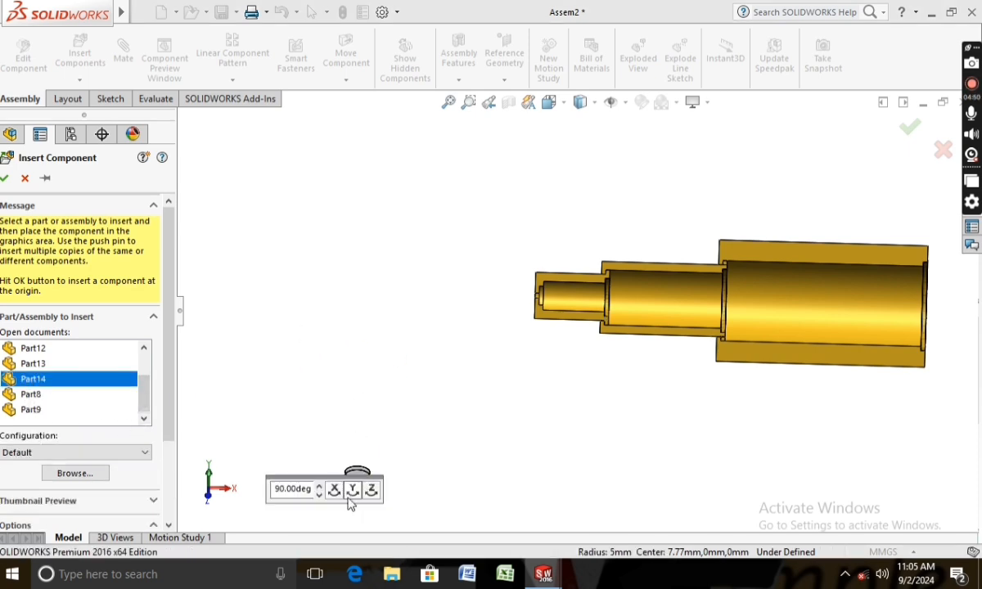
scroll(472, 281, down, 3)
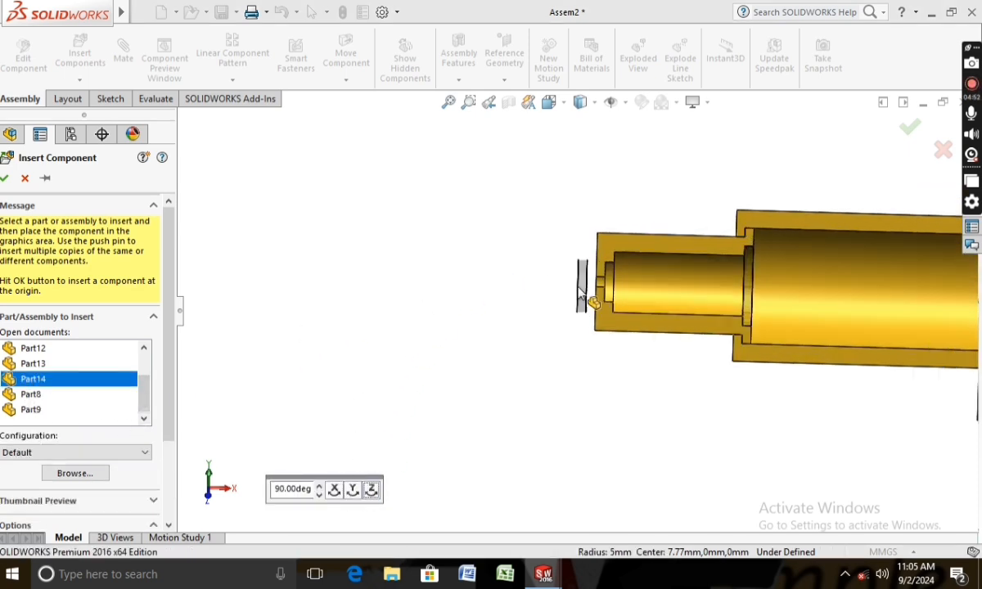
click(477, 302)
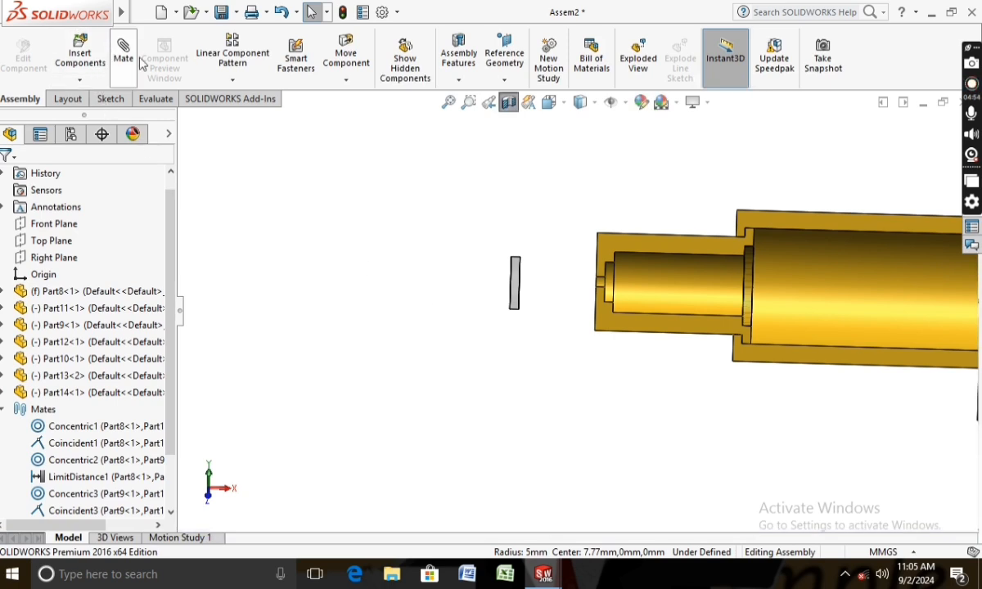
Add a concentric mate between Part10's inner bore and the outer rim of the Part14 lens
click(121, 59)
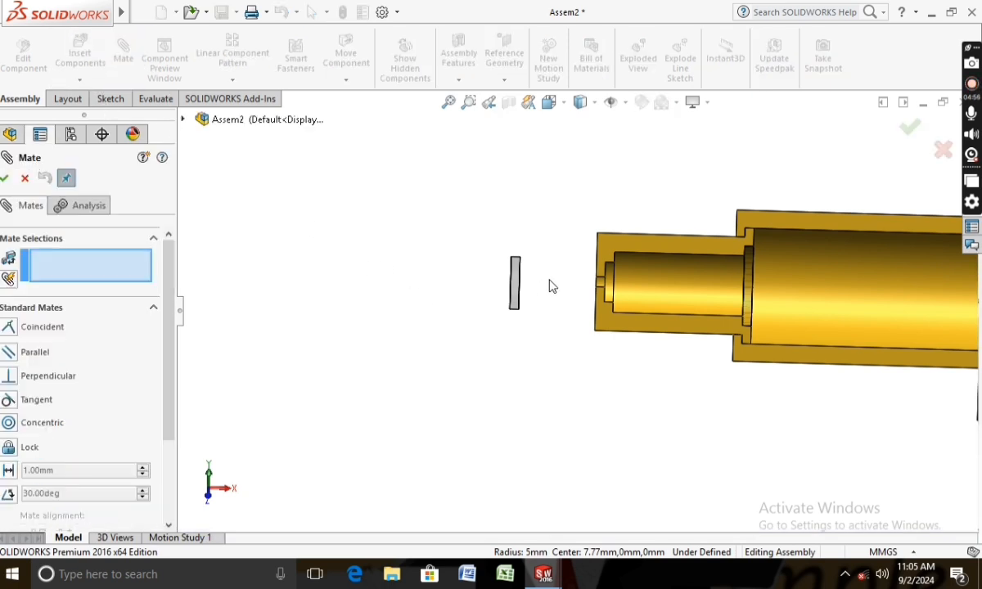
click(632, 281)
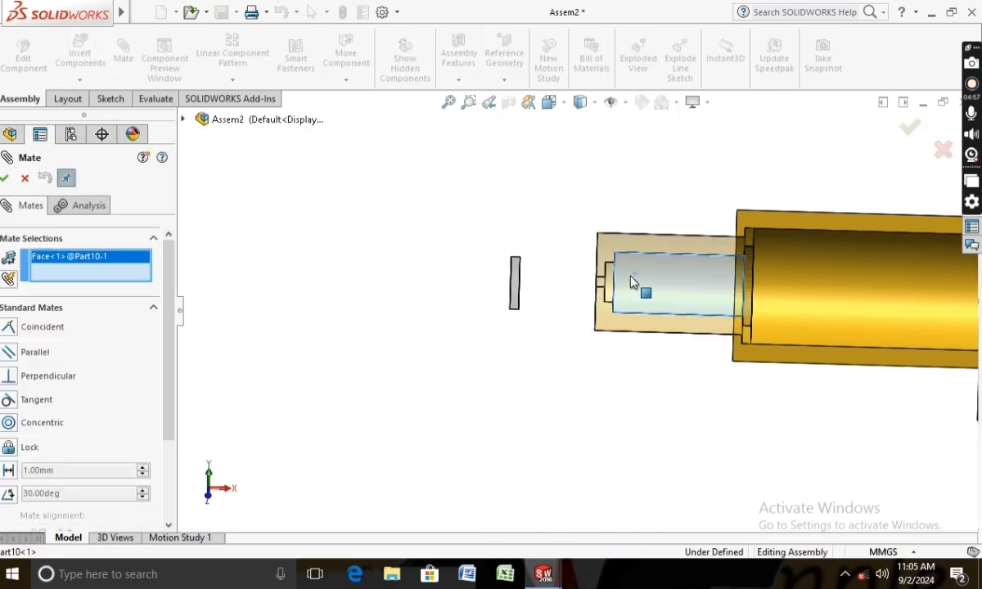
click(514, 300)
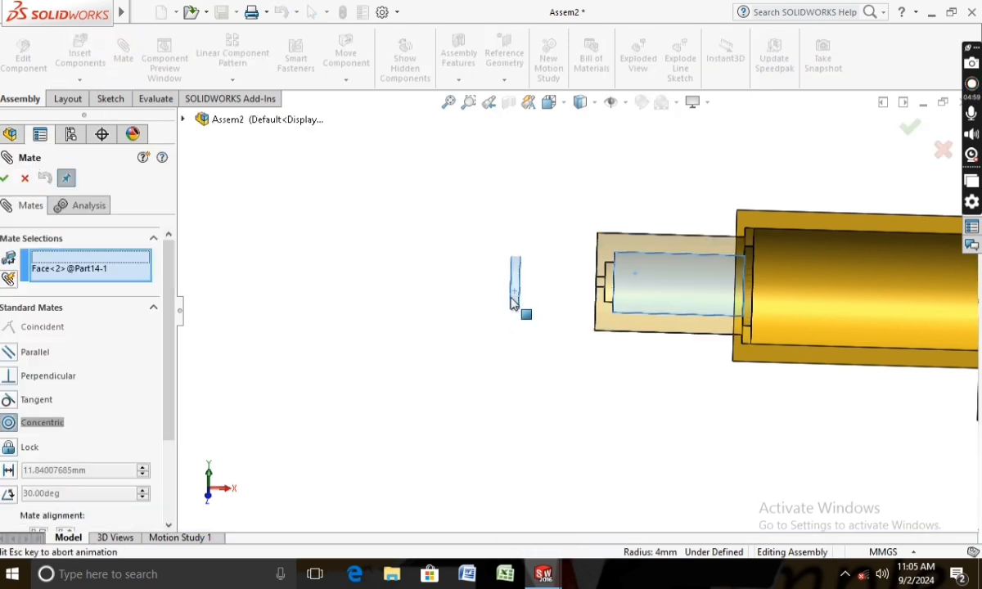
click(5, 178)
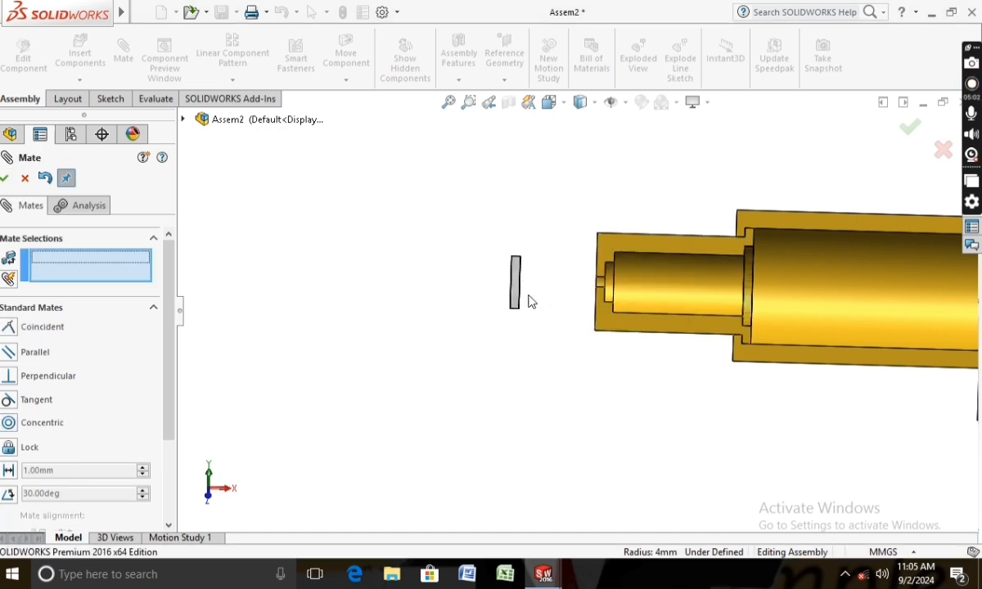
Add a coincident mate between Part14's flat face and the circular edge of the small recess at Part10's eyepiece end
middle_drag(528, 301, 560, 329)
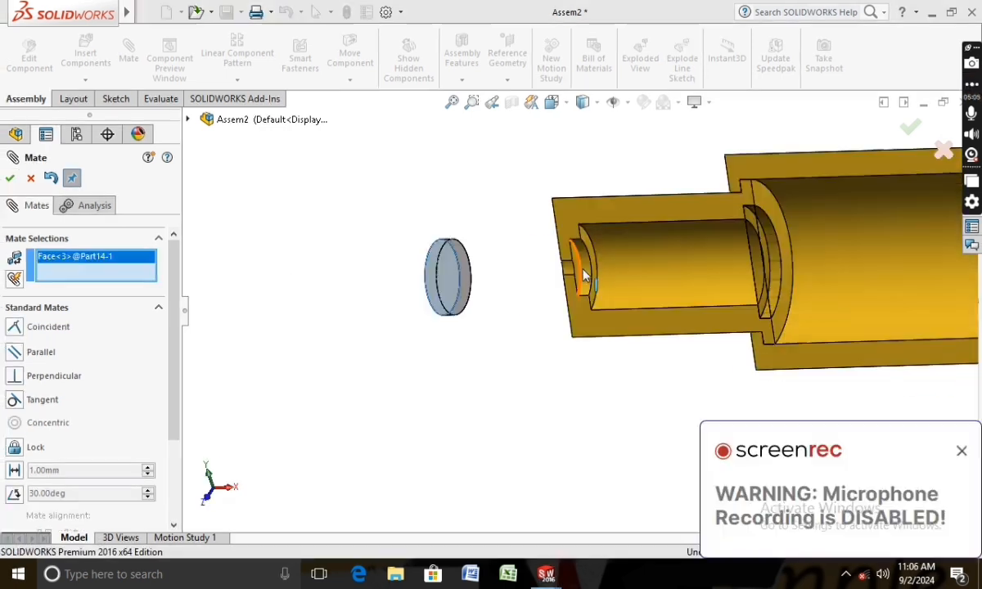
click(582, 271)
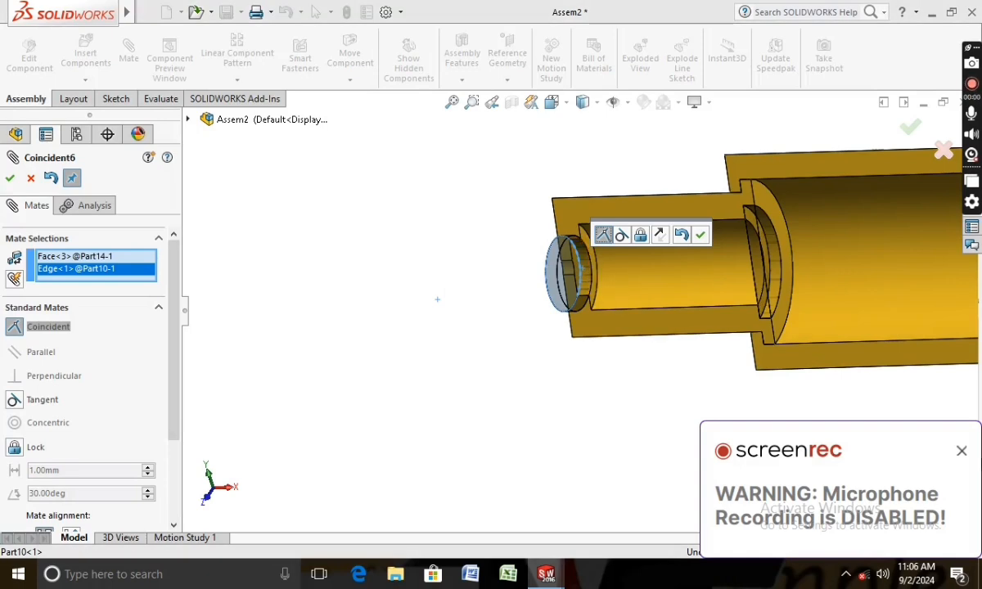
click(962, 450)
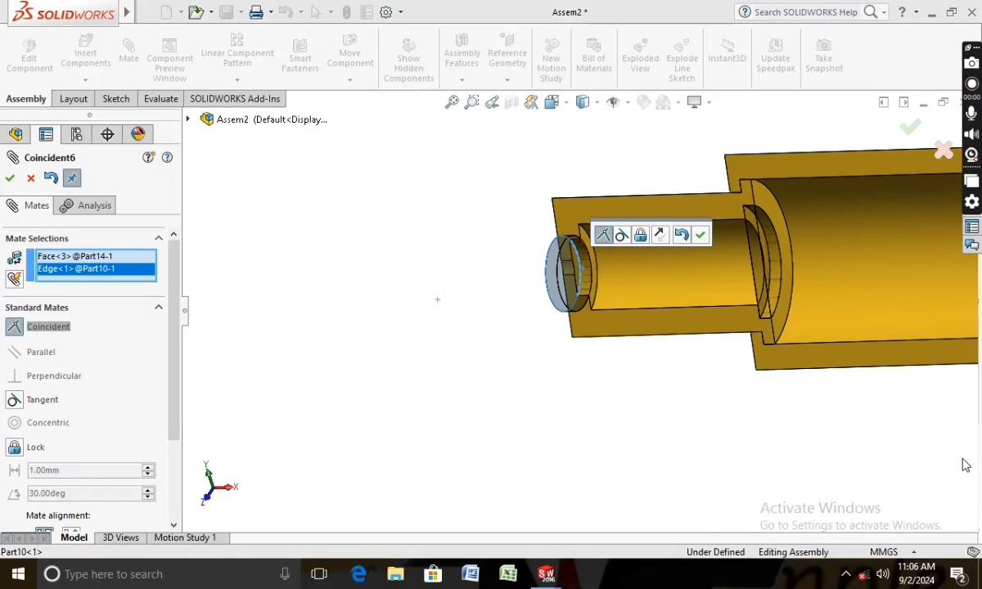
click(700, 236)
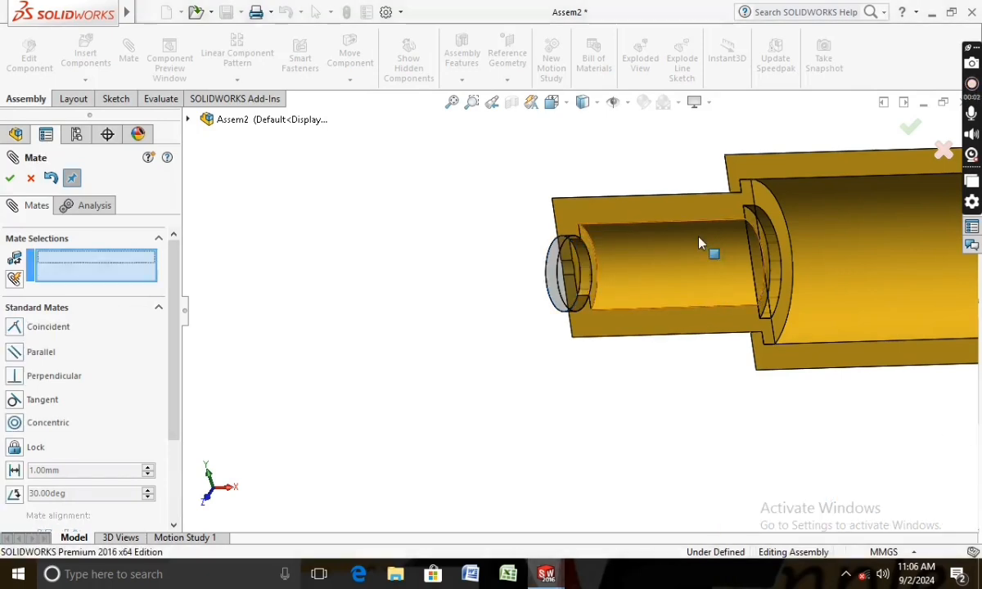
click(11, 180)
Turn off the section view, then slide the inner tubes in and out of Part8 to test the telescope's travel
click(511, 106)
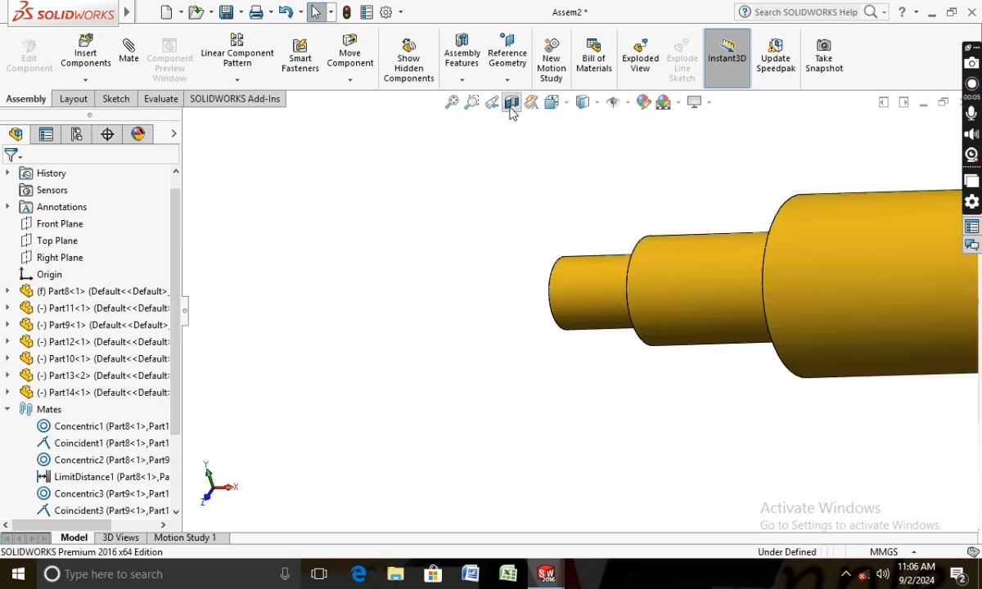
scroll(474, 290, up, 5)
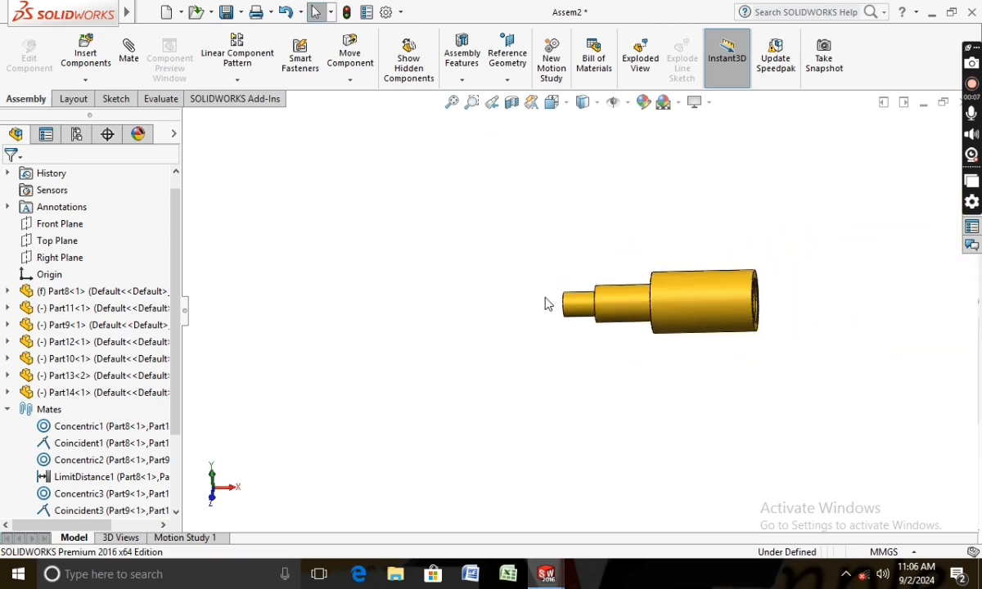
drag(579, 315, 688, 329)
drag(820, 330, 391, 331)
click(522, 363)
scroll(577, 360, down, 3)
middle_drag(577, 360, 654, 385)
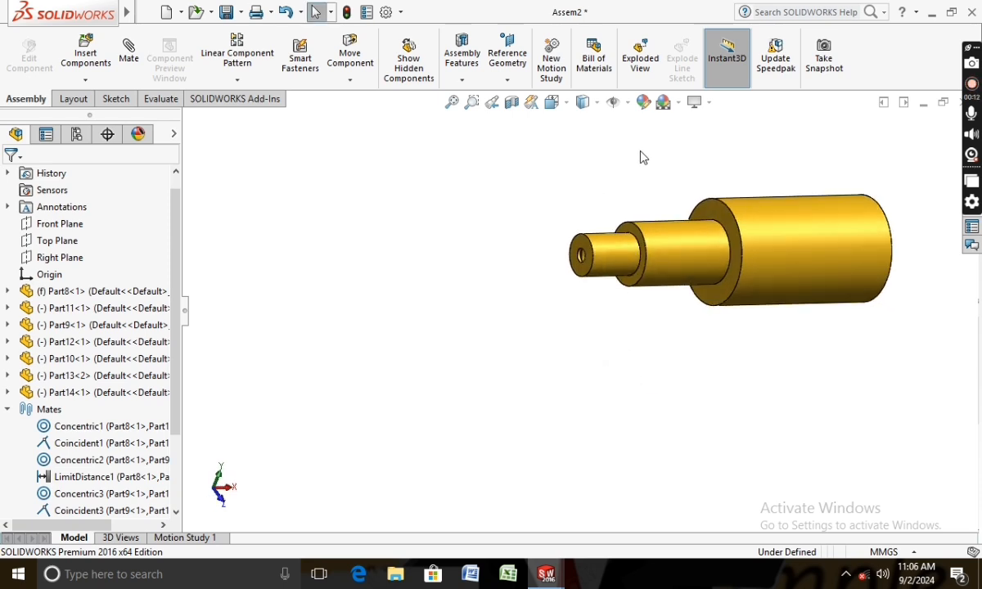
Colour Part8's ring-shaped end face around the inner tube black at part document level
right_click(736, 246)
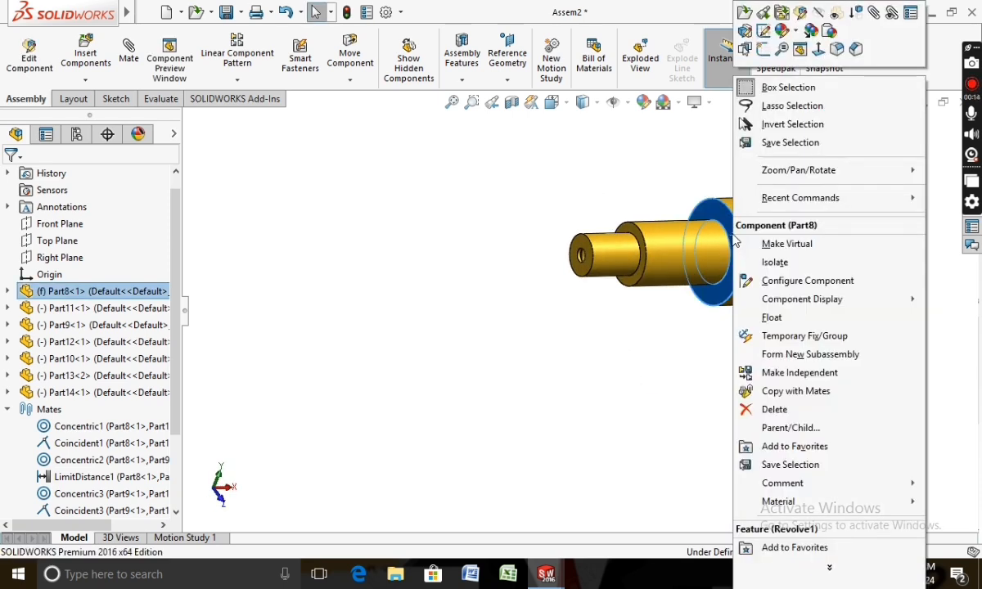
click(784, 35)
click(799, 82)
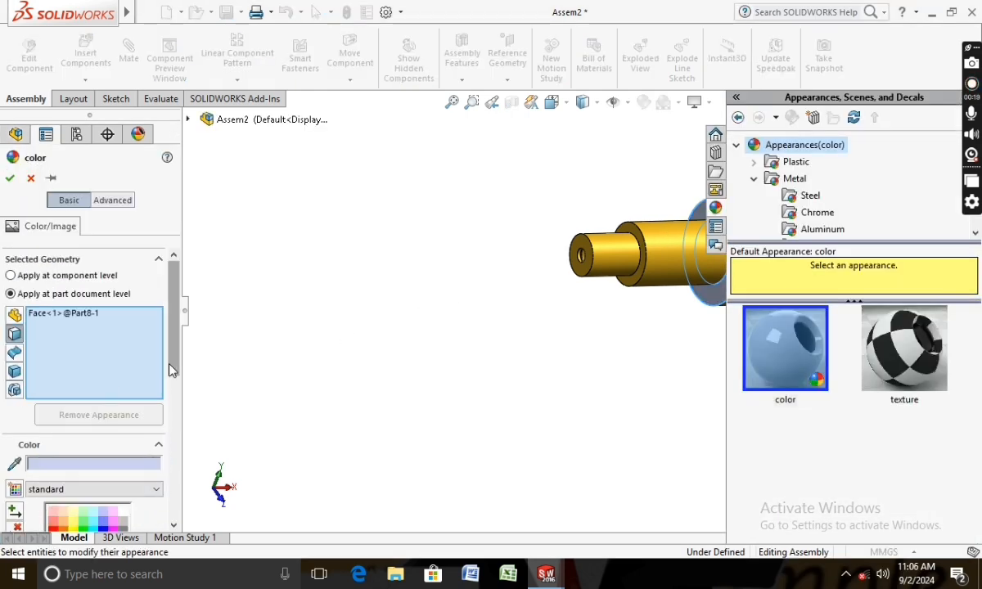
scroll(172, 370, down, 5)
click(121, 360)
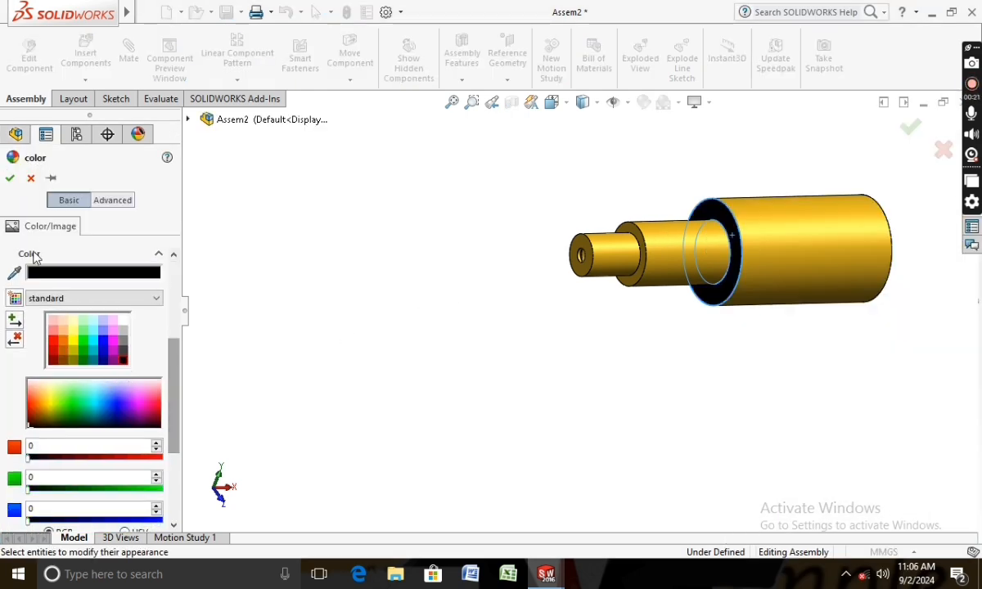
click(10, 179)
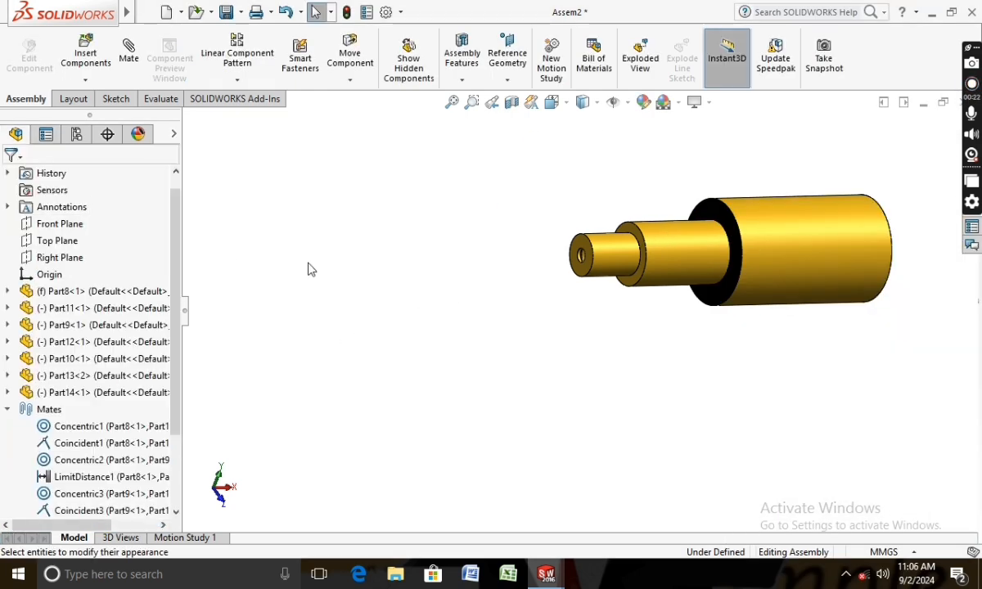
Apply a black colour to only the ring-shaped end face of Part9, around the Part10 tube
right_click(630, 285)
click(677, 31)
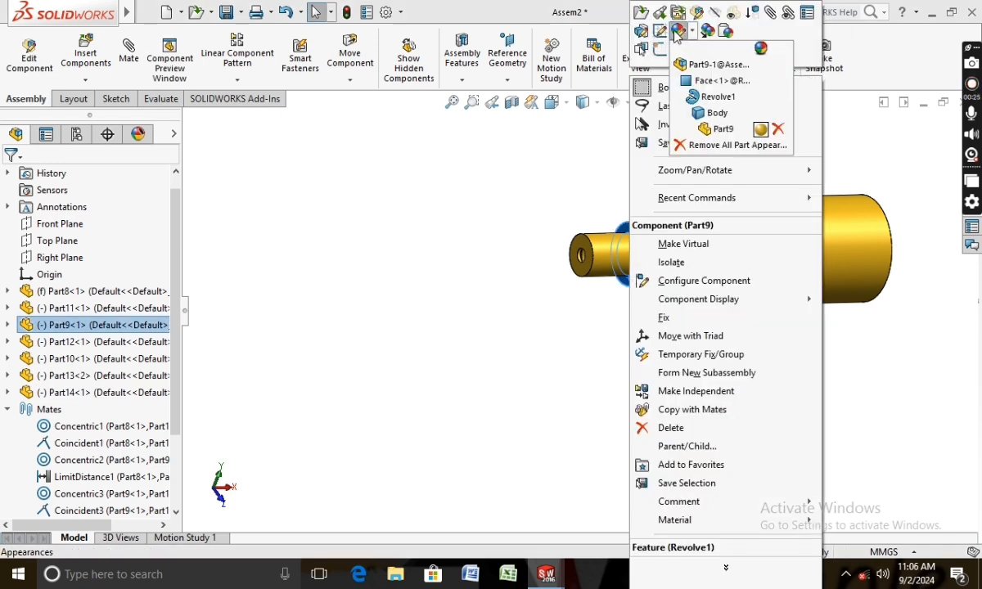
click(713, 80)
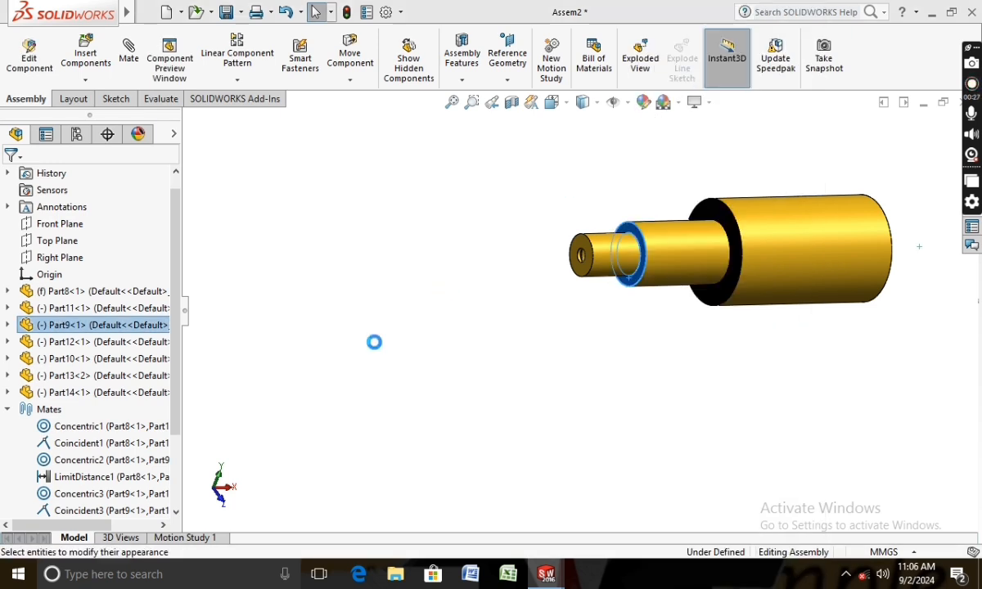
scroll(169, 385, down, 5)
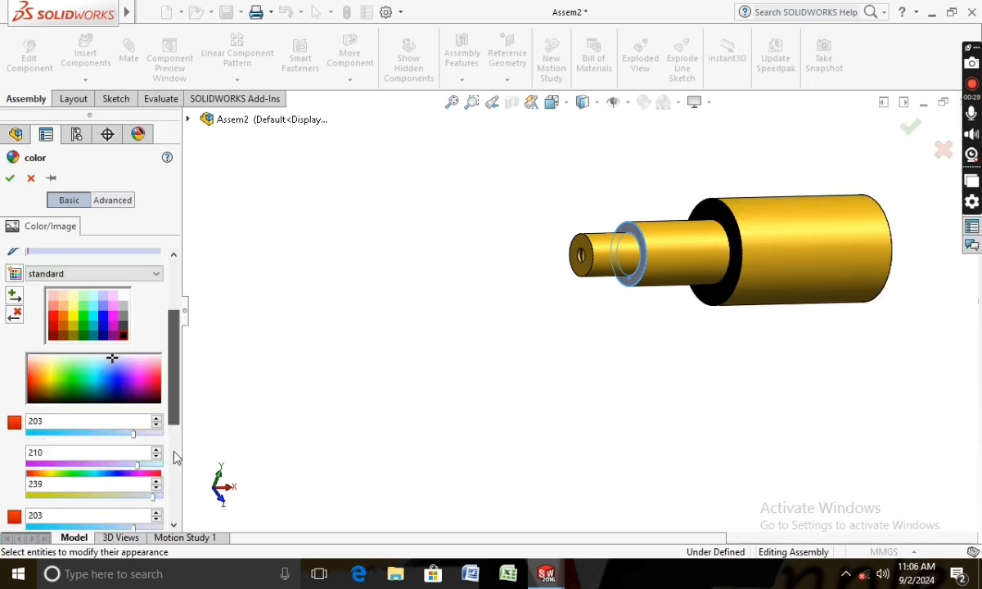
click(122, 330)
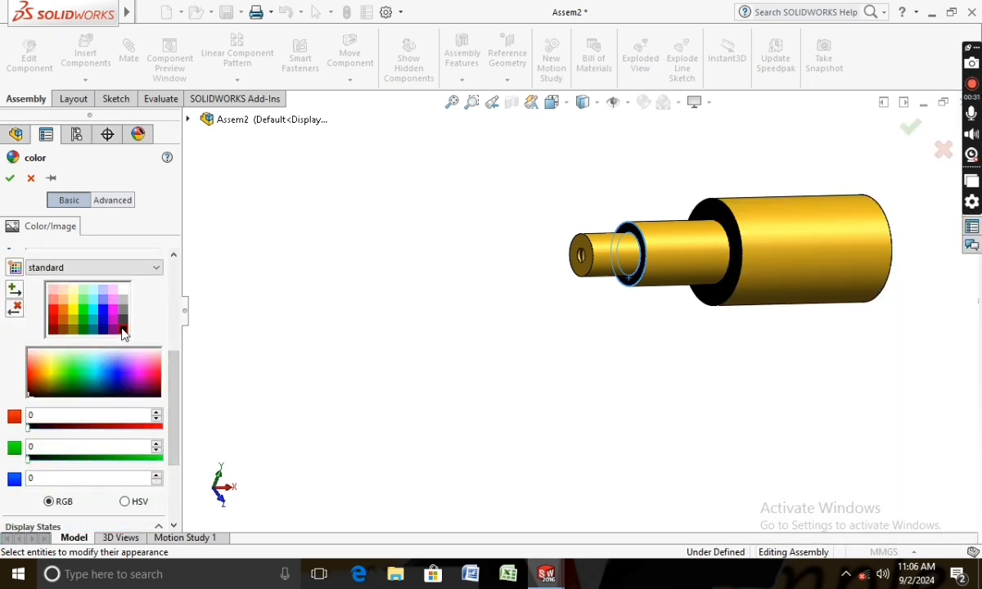
click(13, 184)
Colour the end face of Part10 around the small eyepiece hole black
scroll(566, 328, down, 2)
middle_drag(566, 328, 593, 327)
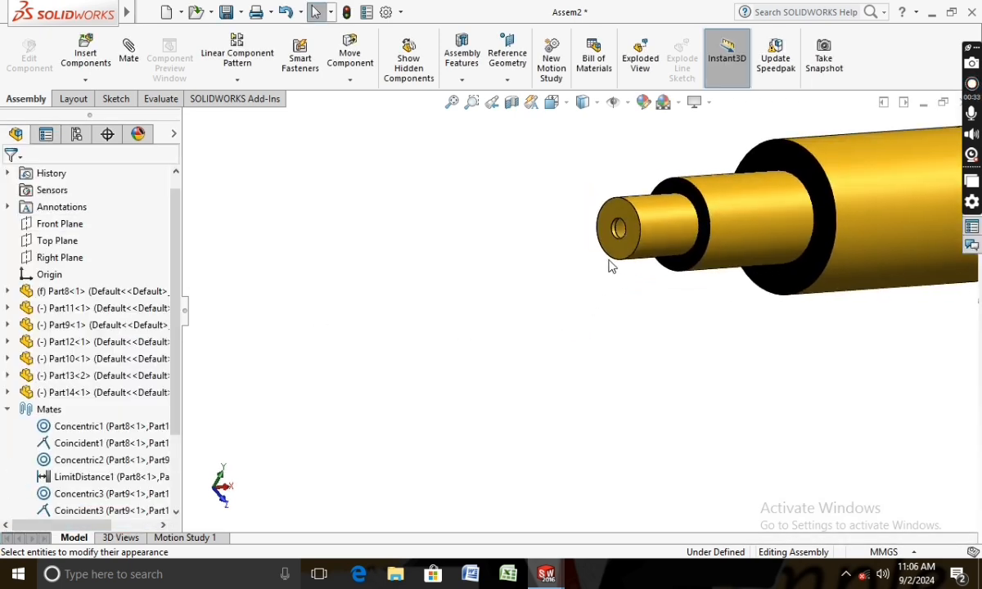
click(614, 252)
click(694, 183)
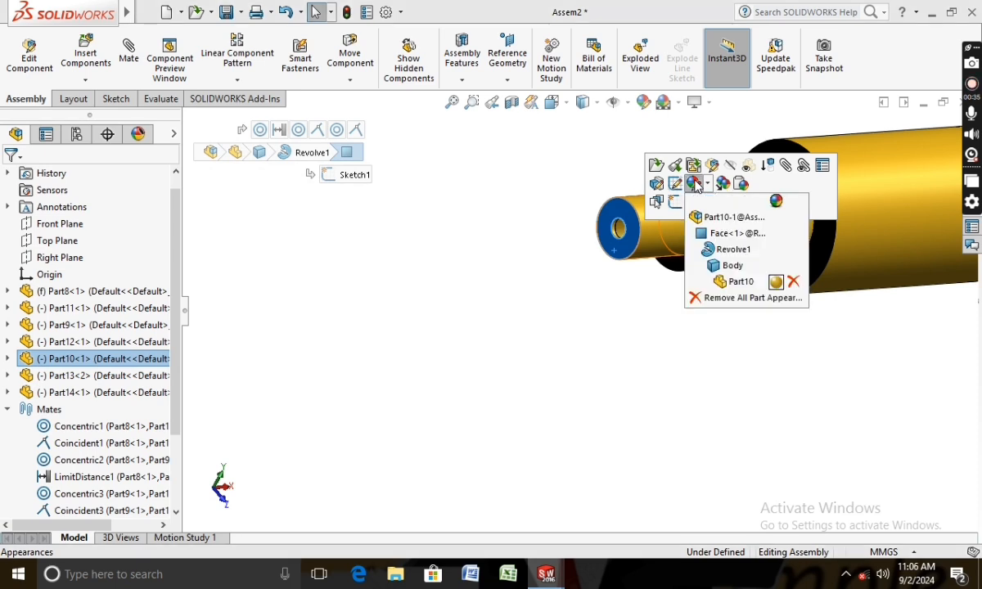
click(716, 234)
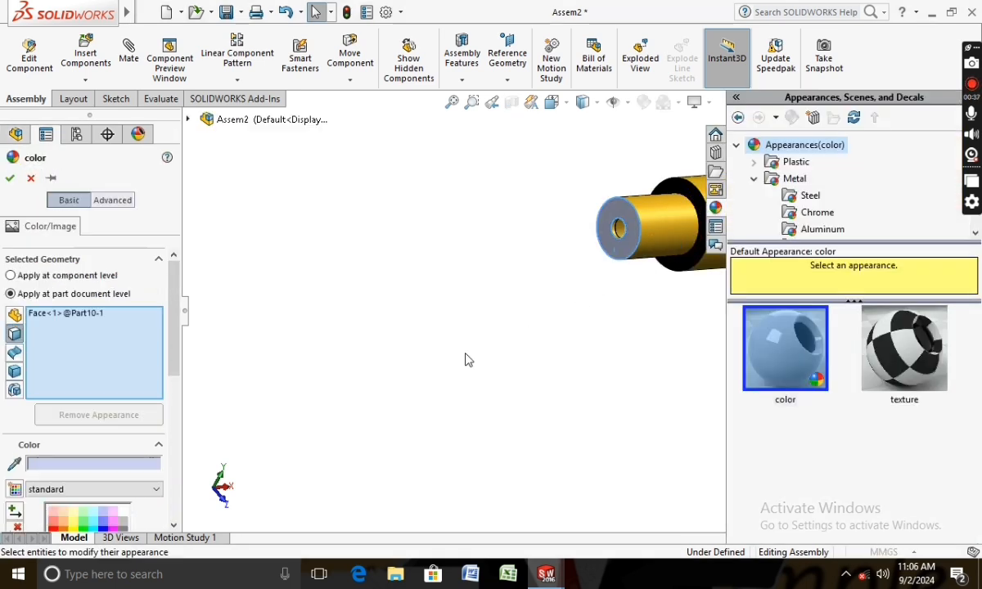
scroll(173, 366, down, 5)
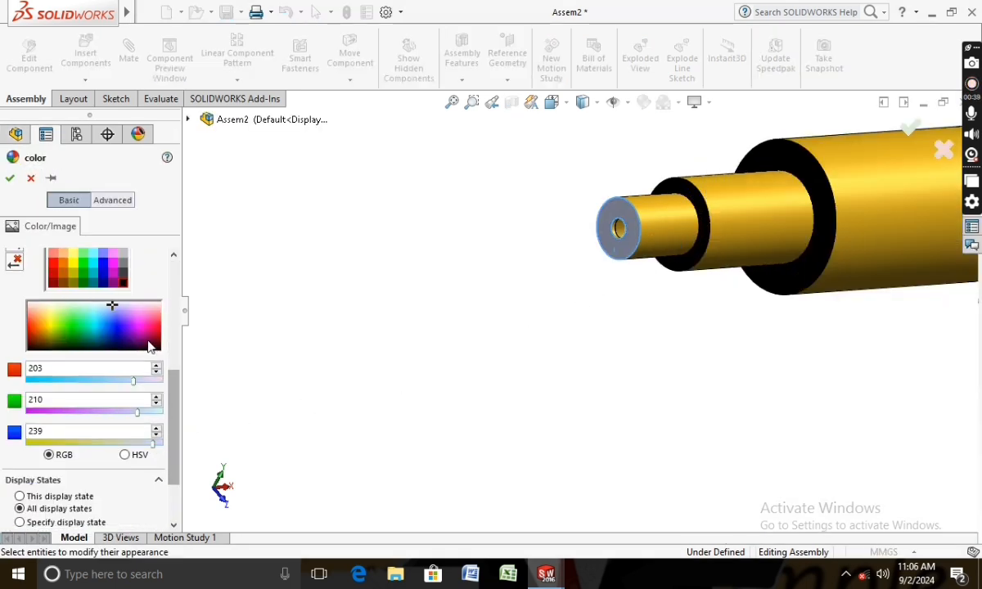
click(122, 286)
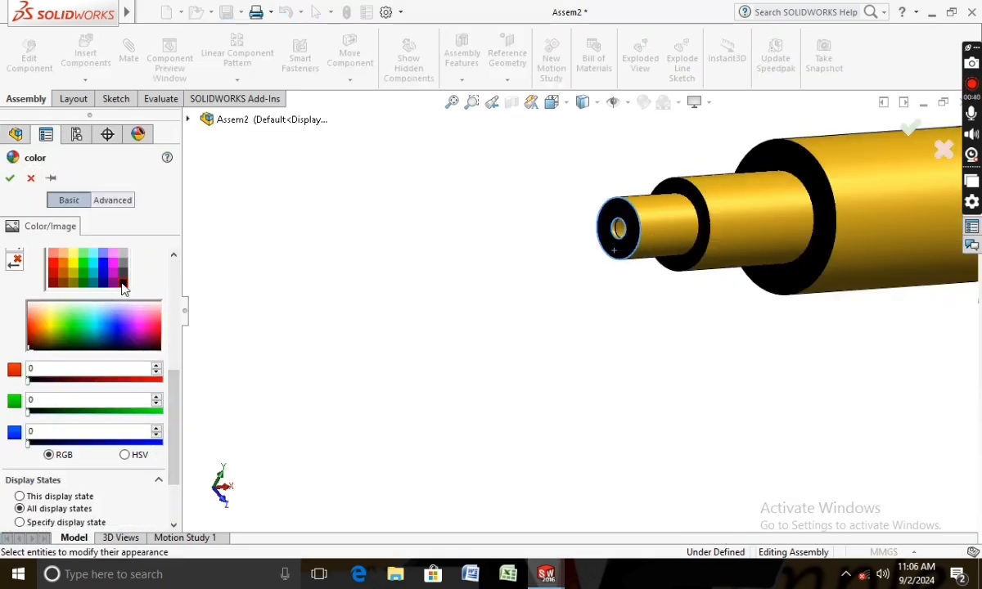
click(9, 179)
Colour the rim face at Part8's wide open end black
middle_drag(464, 358, 329, 320)
scroll(328, 317, up, 2)
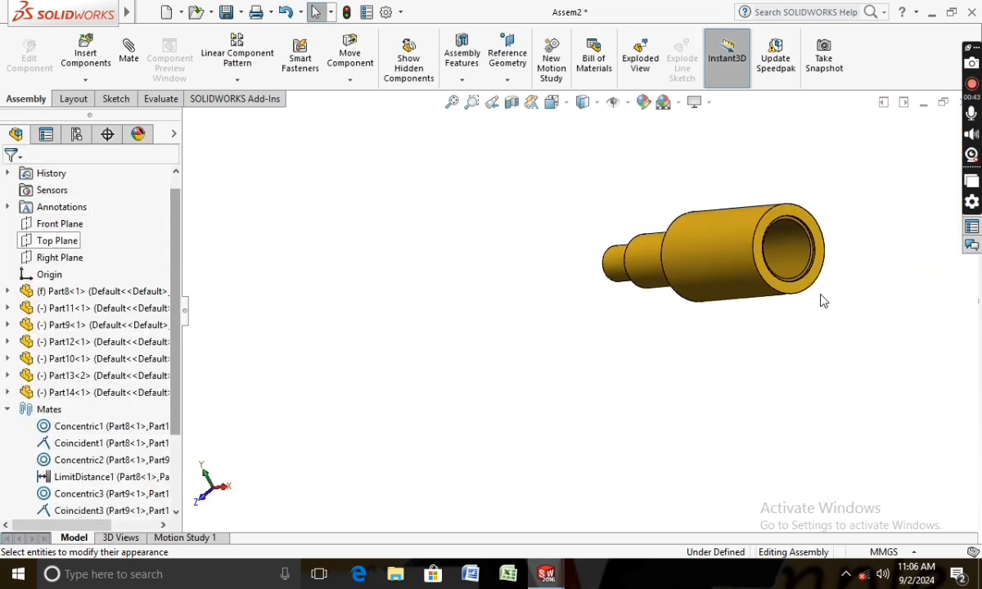
click(782, 219)
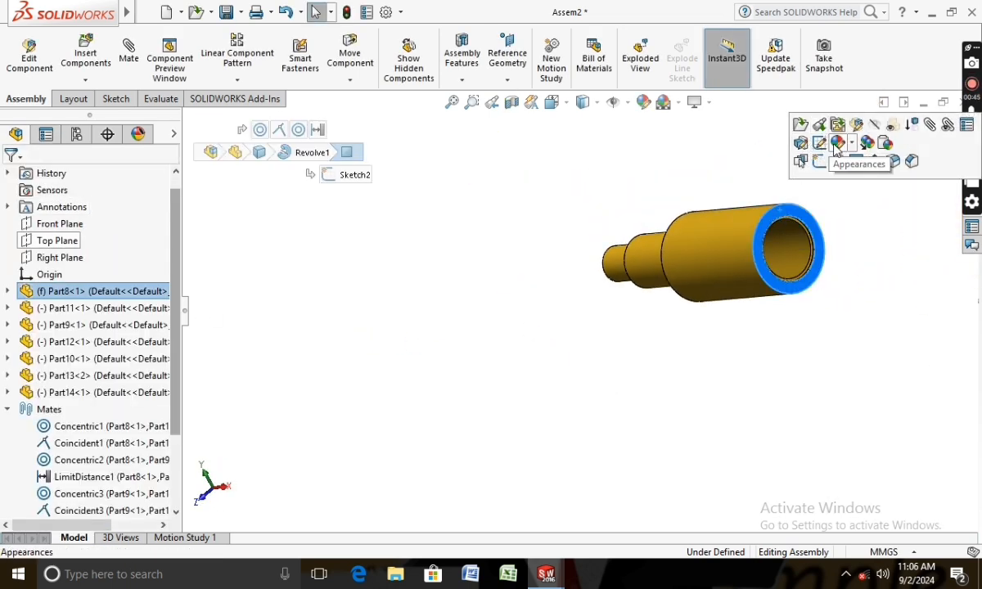
click(836, 144)
click(847, 192)
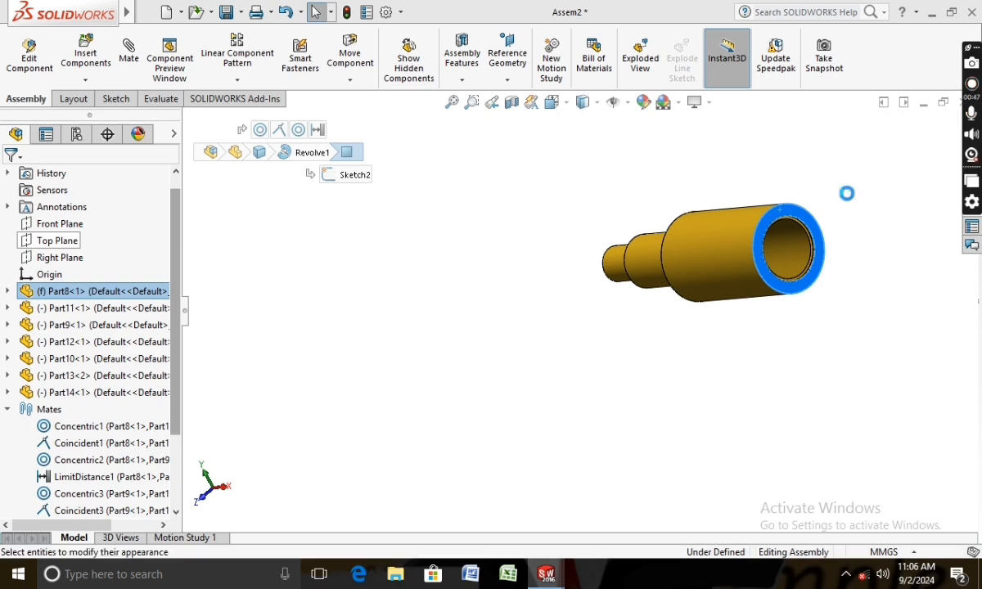
drag(172, 379, 162, 424)
click(123, 373)
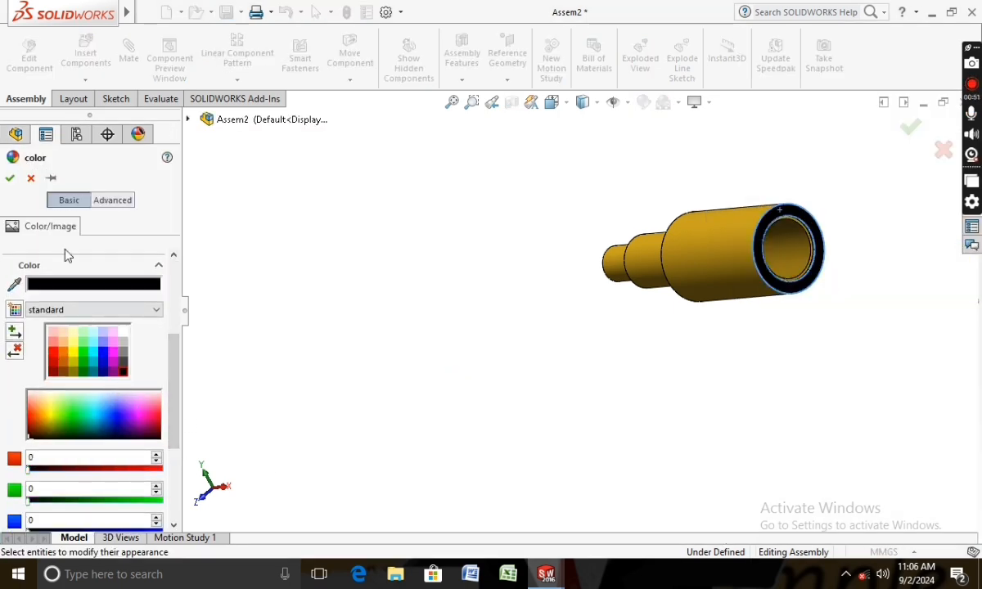
click(9, 178)
In Motion Study 1, add a linear motor to Part9's outer face, directed into Part8 at a constant speed of 10 mm/s
middle_drag(425, 300, 511, 406)
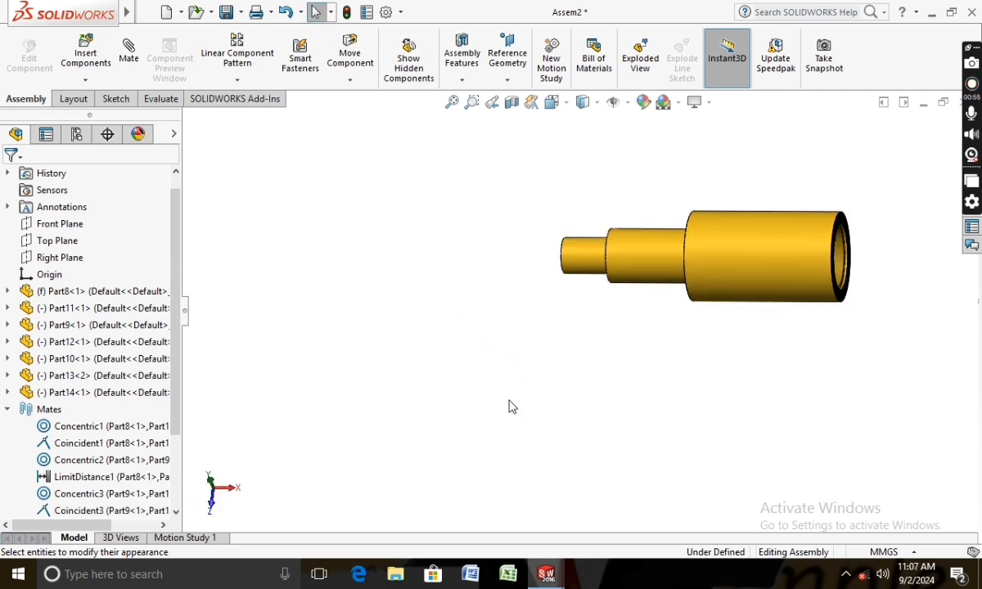
scroll(550, 327, up, 2)
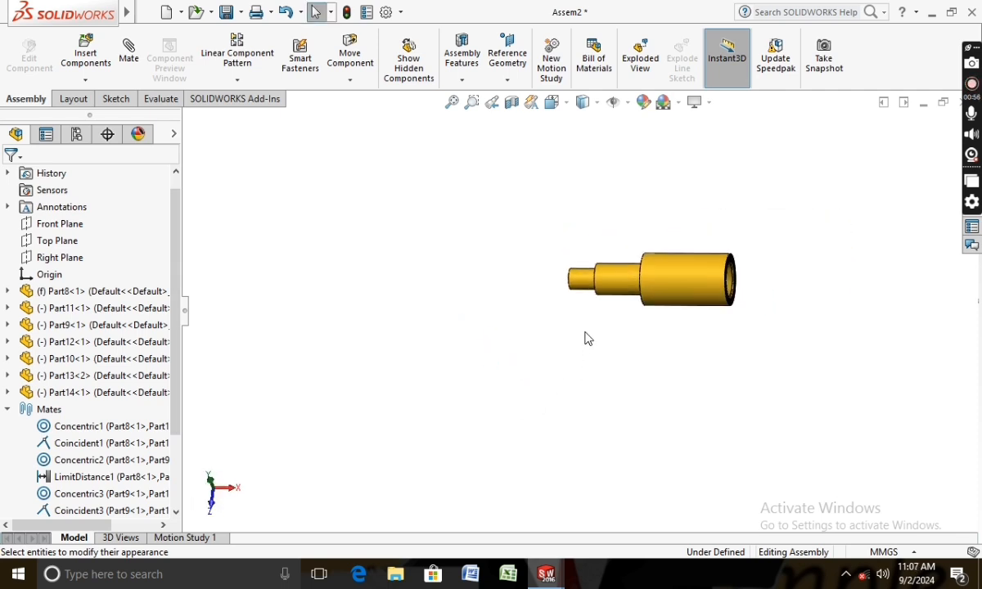
click(563, 104)
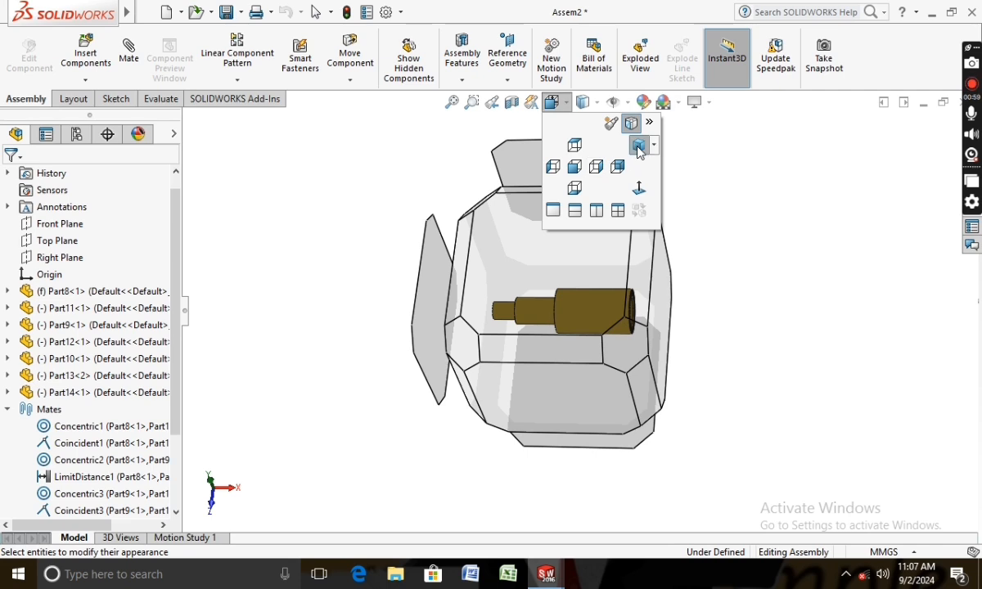
click(640, 153)
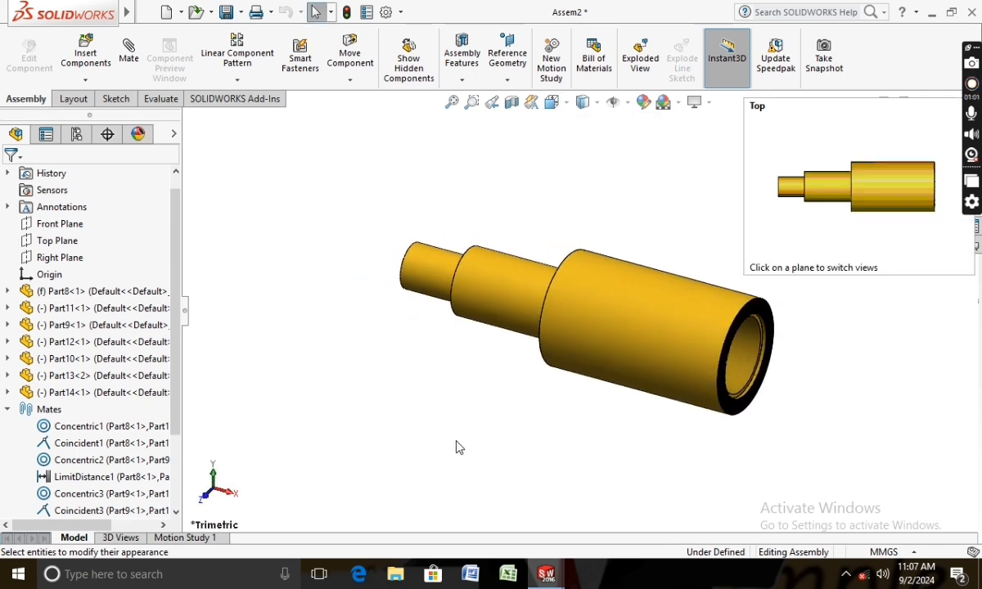
click(185, 538)
click(533, 525)
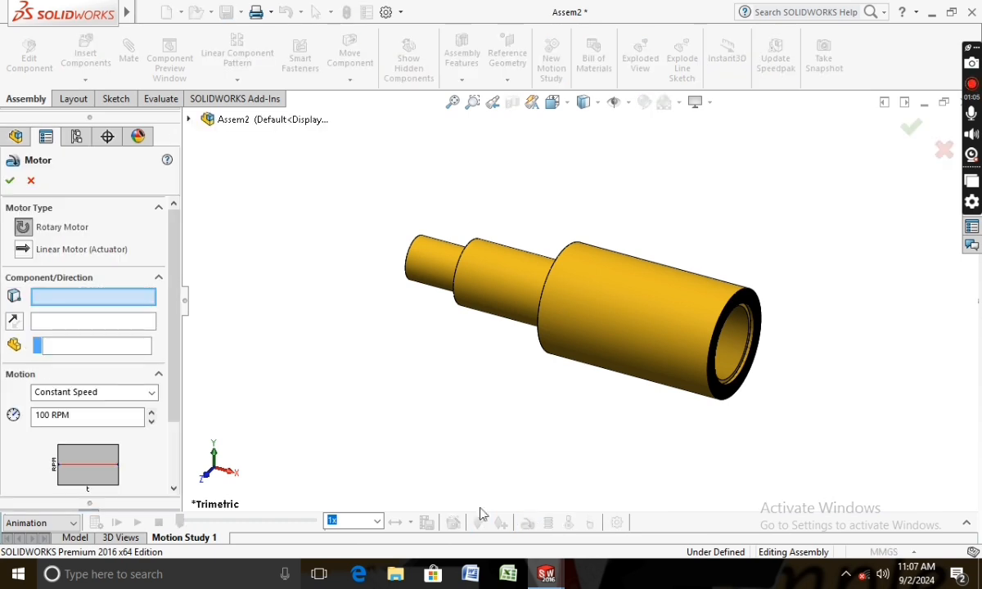
click(501, 278)
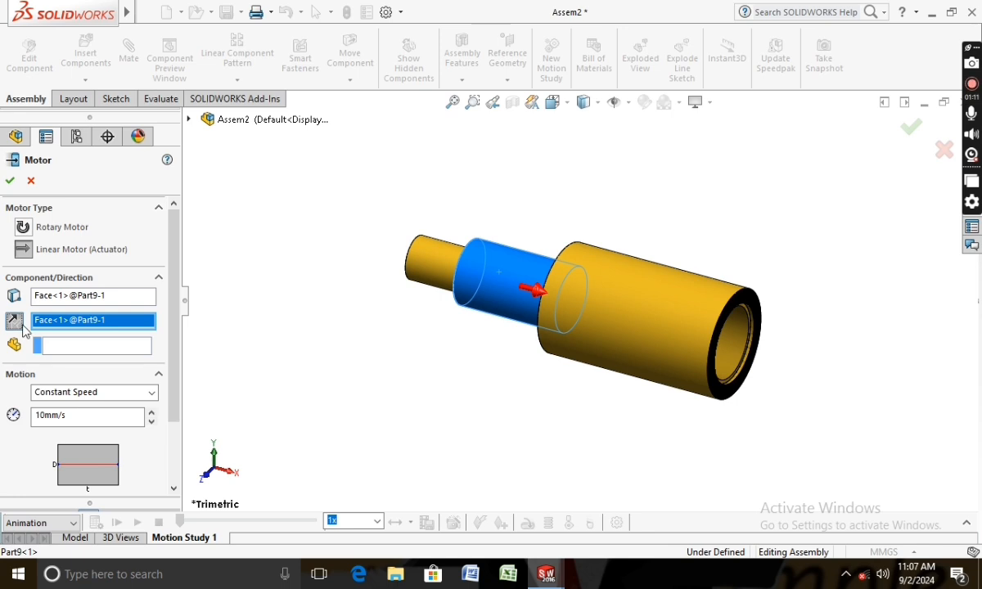
click(9, 181)
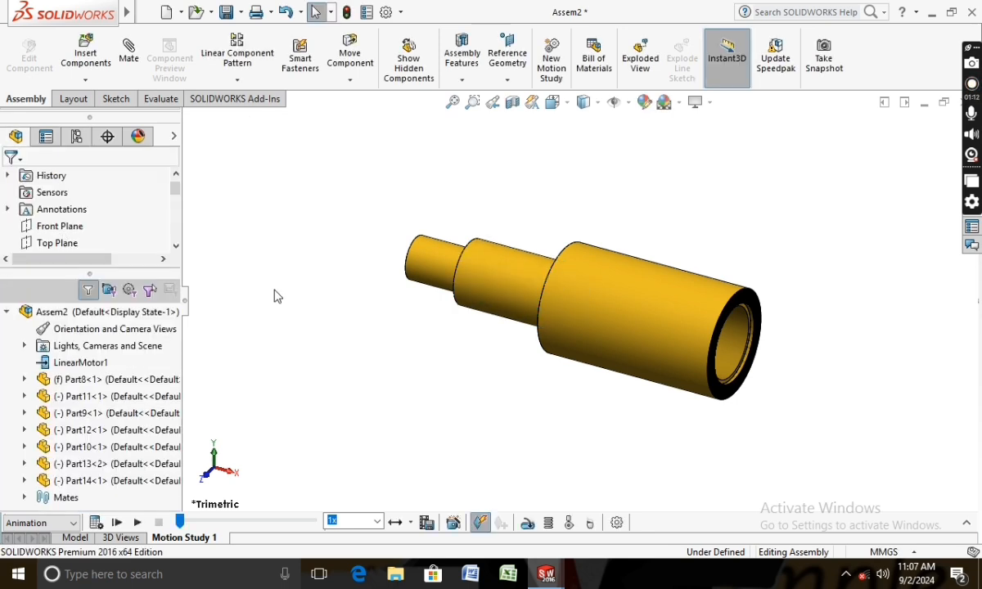
Add a second linear motor to Part10's outer face, directed into Part9 at a constant 10 mm/s
click(539, 528)
click(427, 264)
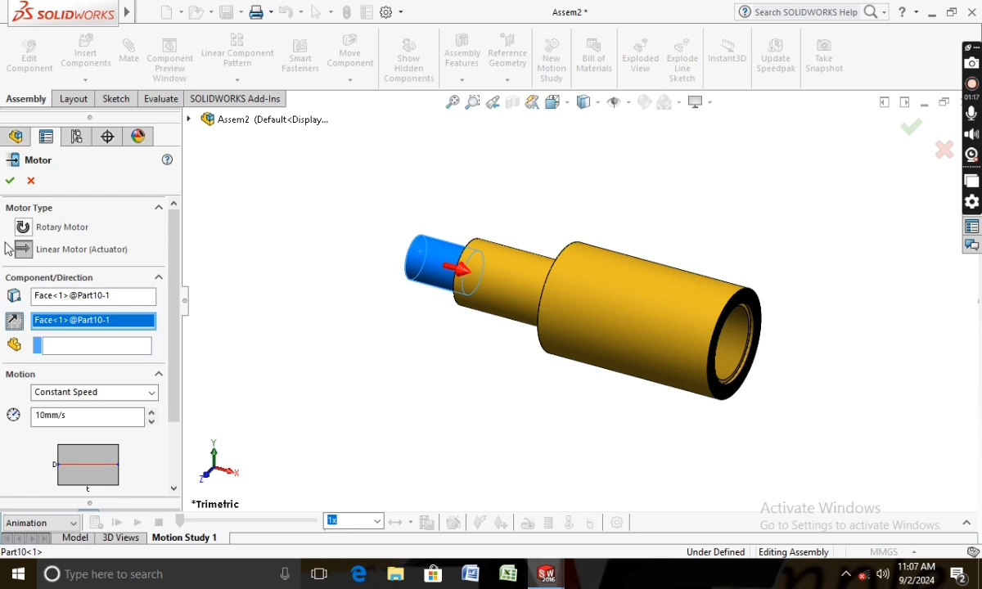
click(10, 183)
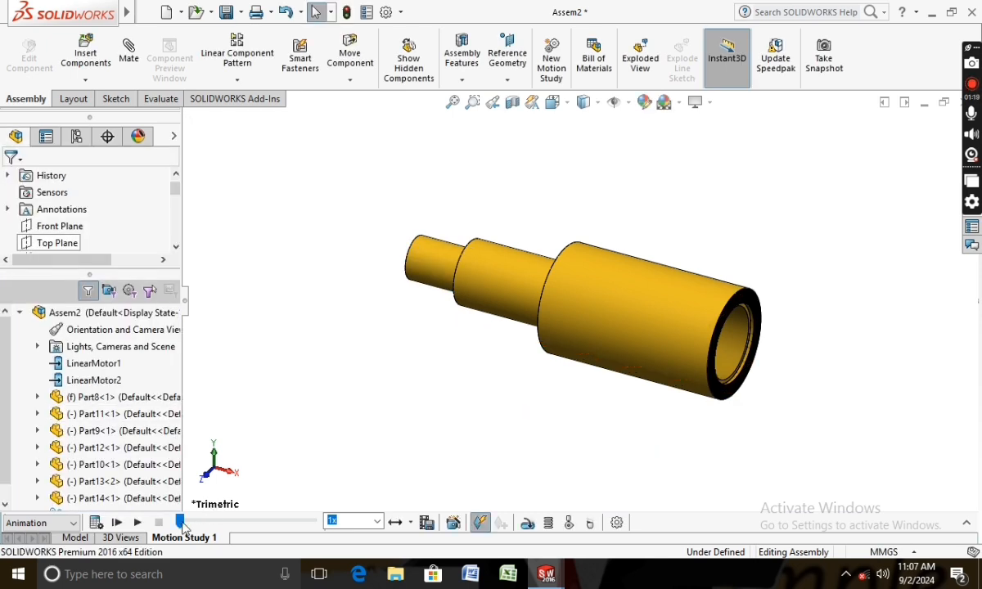
Calculate the motion study to run the tubes' sliding motion, and stop the calculation partway
click(93, 524)
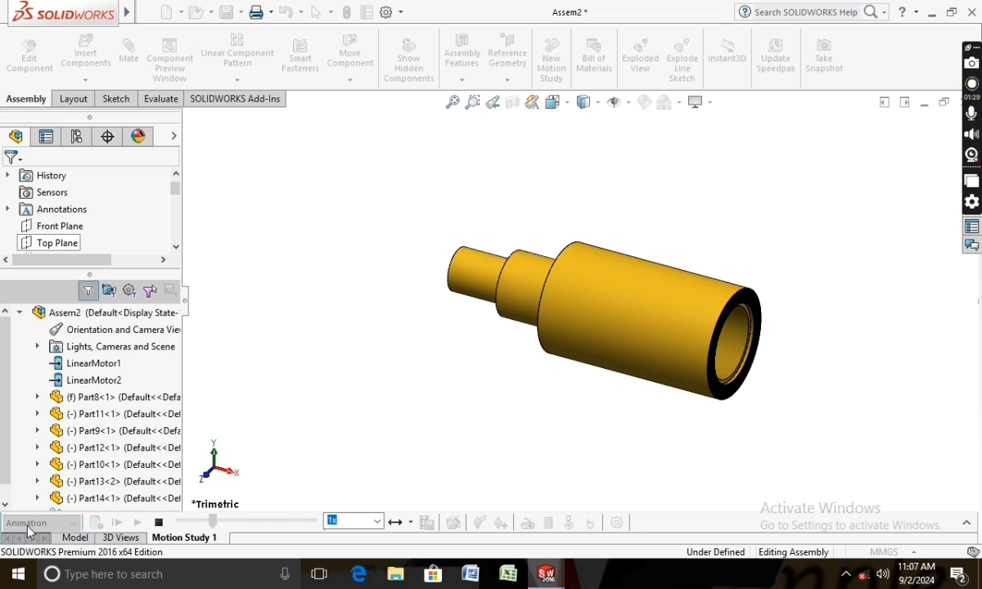
click(160, 524)
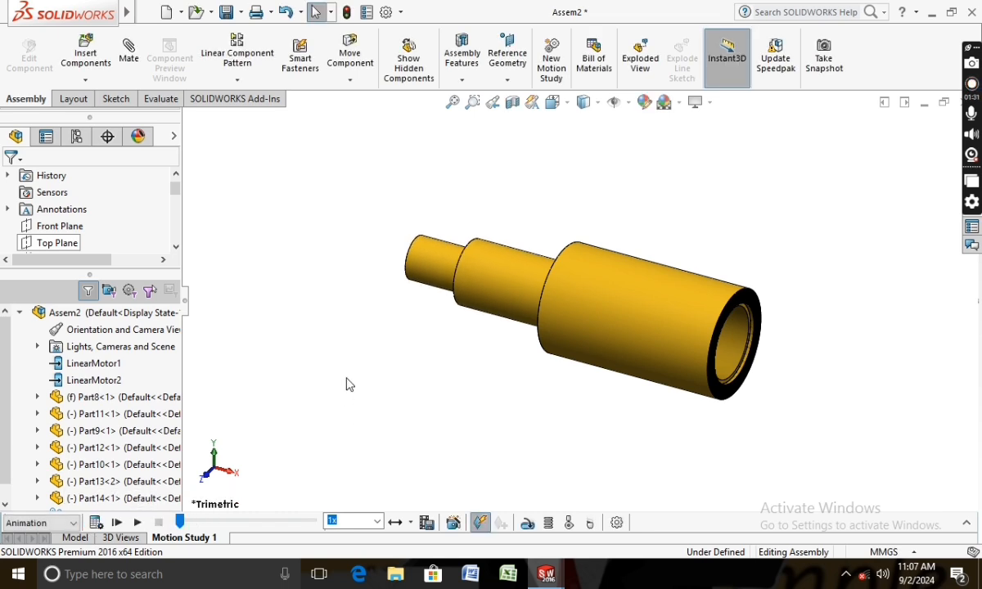
middle_drag(350, 385, 344, 501)
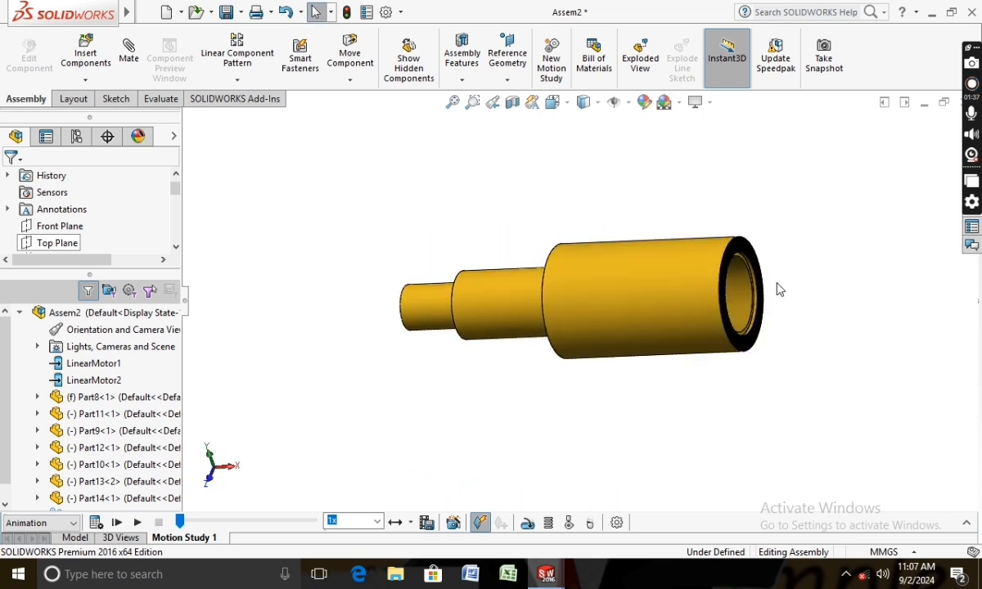